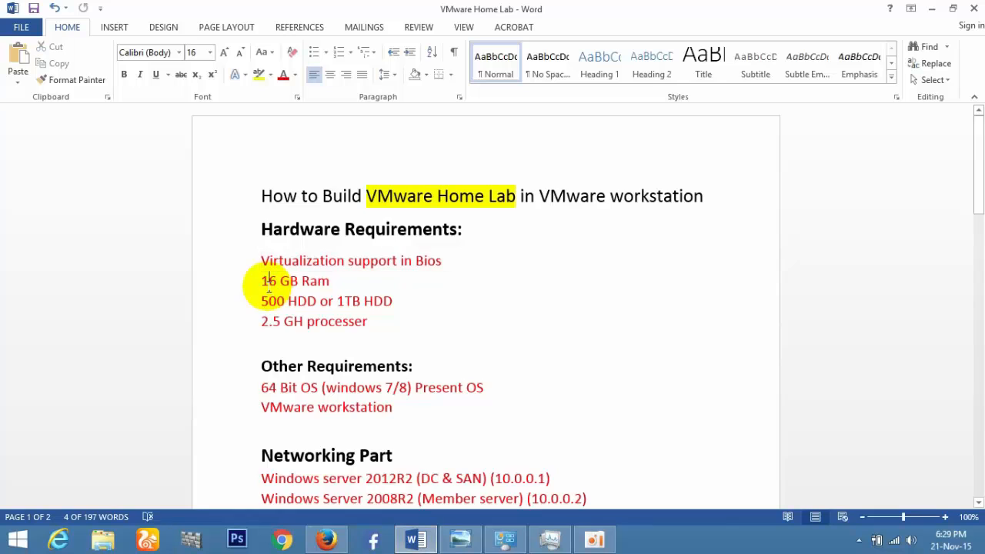
Highlight the RAM figure 16 and the 2.5 GHz processor line, then minimize Word.
{"action": "double_click", "coordinate": [268, 282]}
{"action": "left_click", "coordinate": [274, 301]}
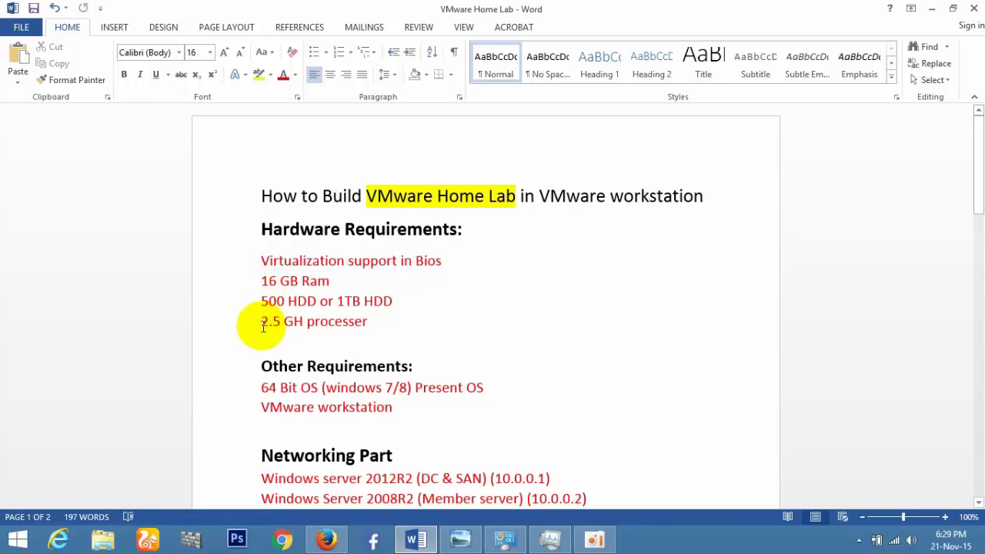
{"action": "triple_click", "coordinate": [266, 322]}
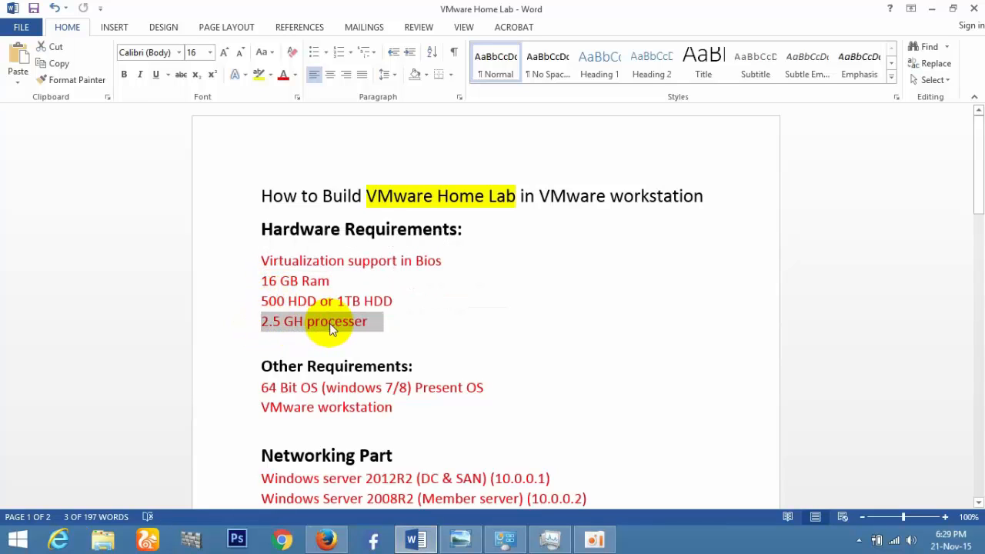
{"action": "left_click", "coordinate": [329, 322]}
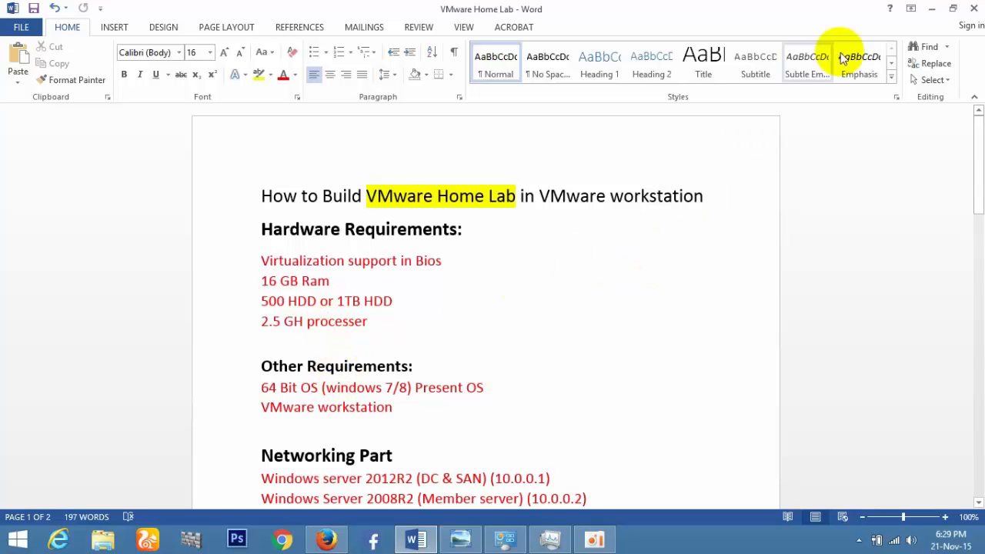
{"action": "left_click", "coordinate": [932, 10]}
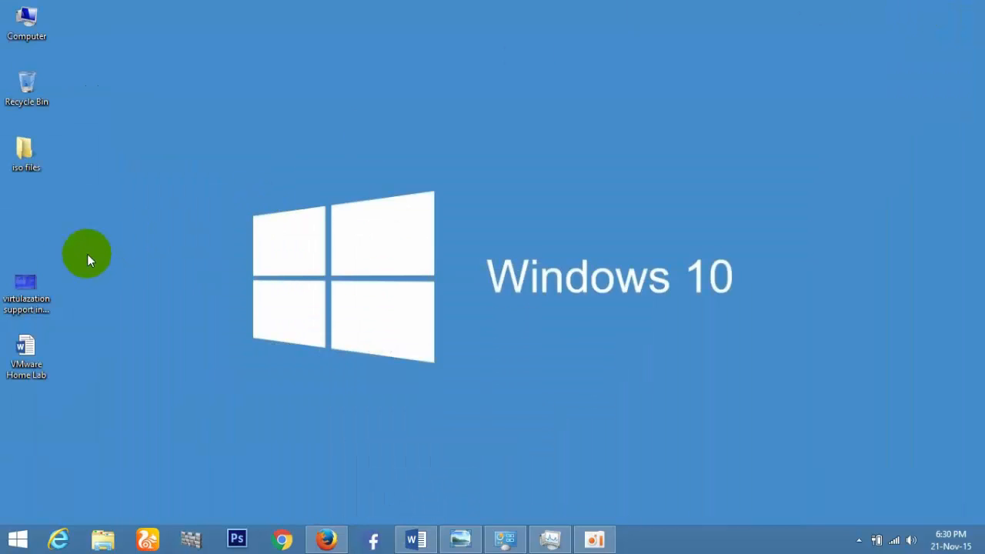
{"action": "double_click", "coordinate": [31, 279]}
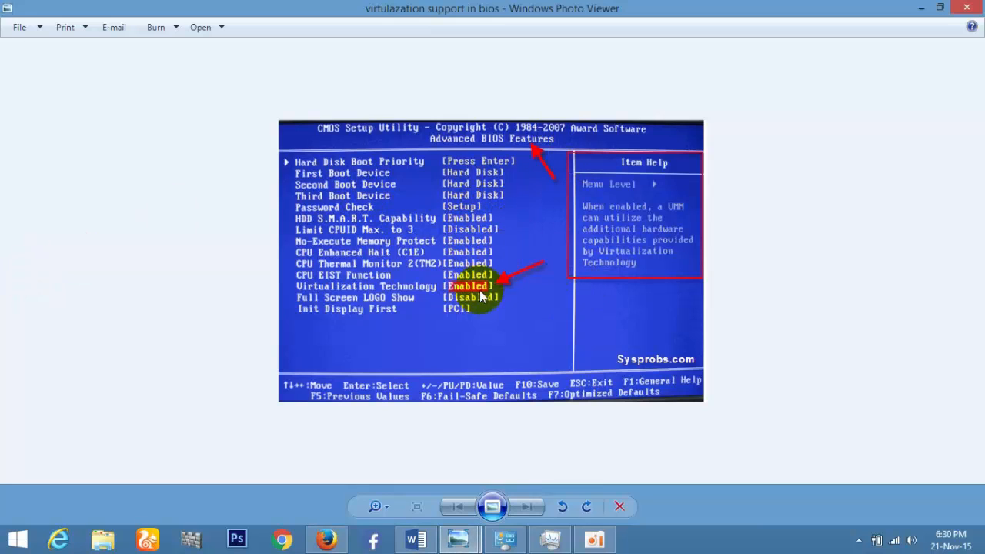
{"action": "left_click", "coordinate": [967, 8]}
{"action": "left_click", "coordinate": [514, 532]}
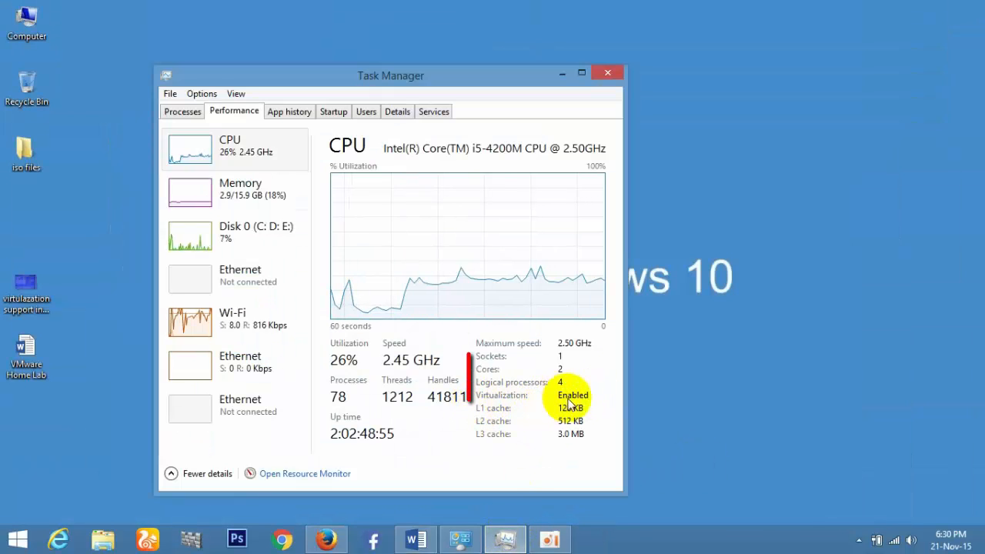
{"action": "left_click", "coordinate": [606, 72]}
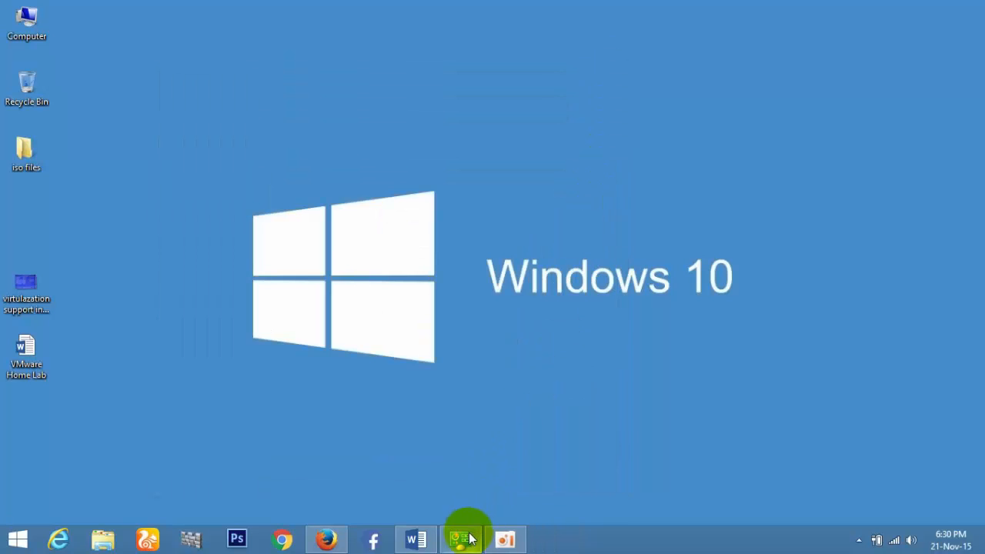
{"action": "left_click", "coordinate": [464, 539]}
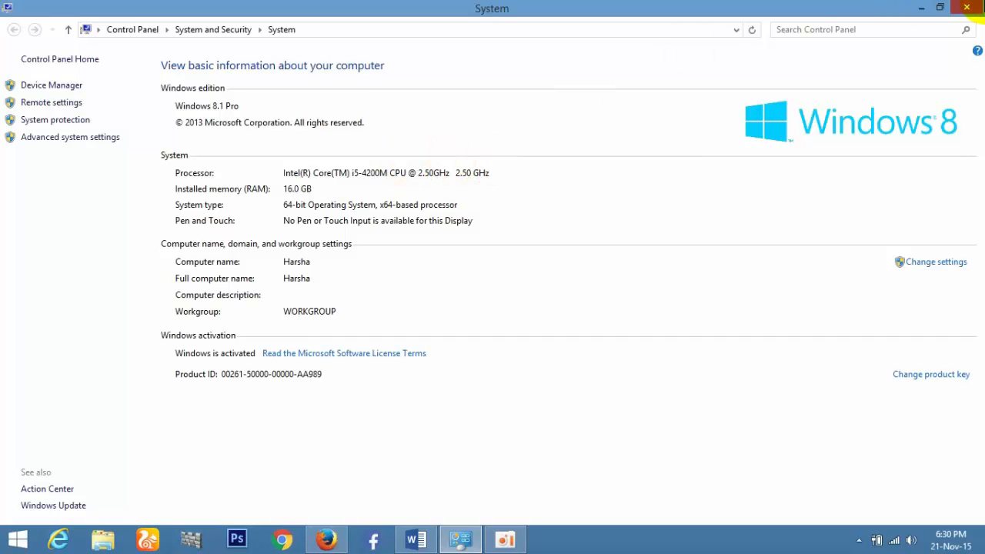
{"action": "left_click", "coordinate": [968, 8]}
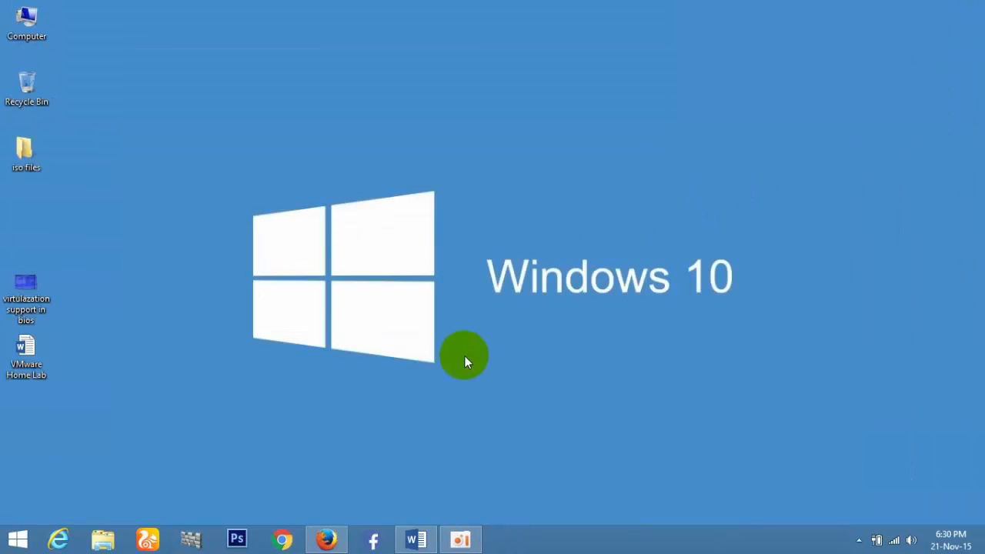
{"action": "left_click", "coordinate": [413, 540]}
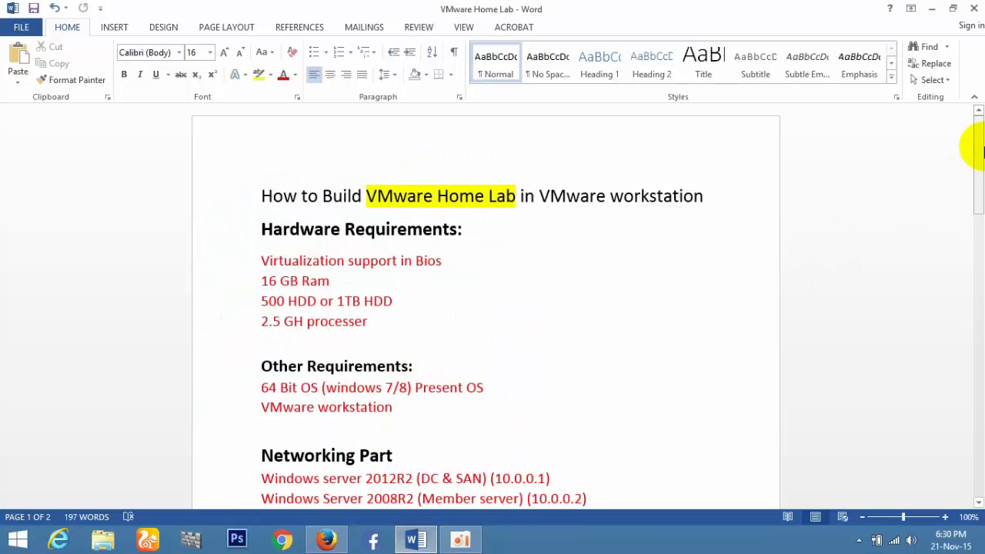
Scroll the Word notes down to the Step By step list, highlight step 1, then minimize Word.
{"action": "left_click_drag", "start_coordinate": [978, 150], "coordinate": [970, 198]}
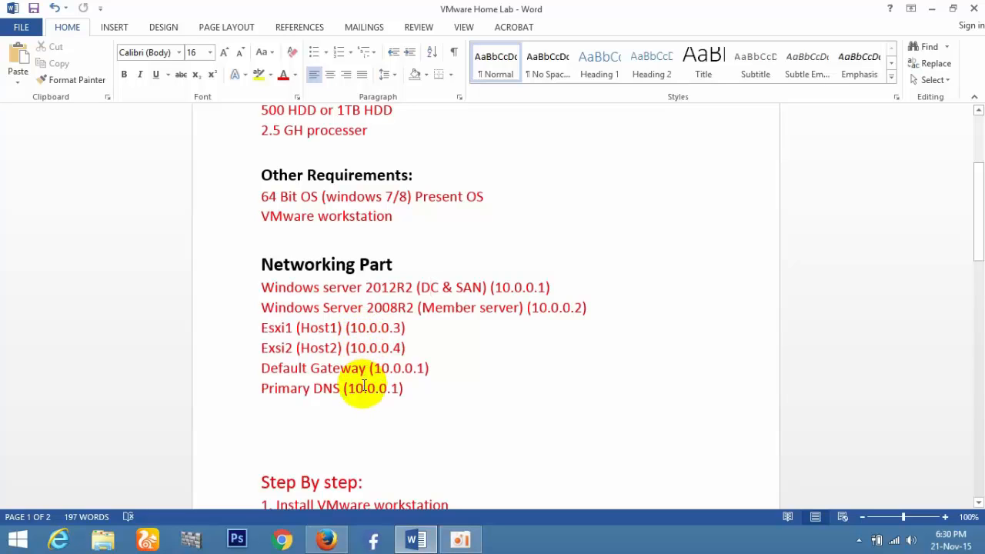
{"action": "left_click_drag", "start_coordinate": [980, 180], "coordinate": [980, 266]}
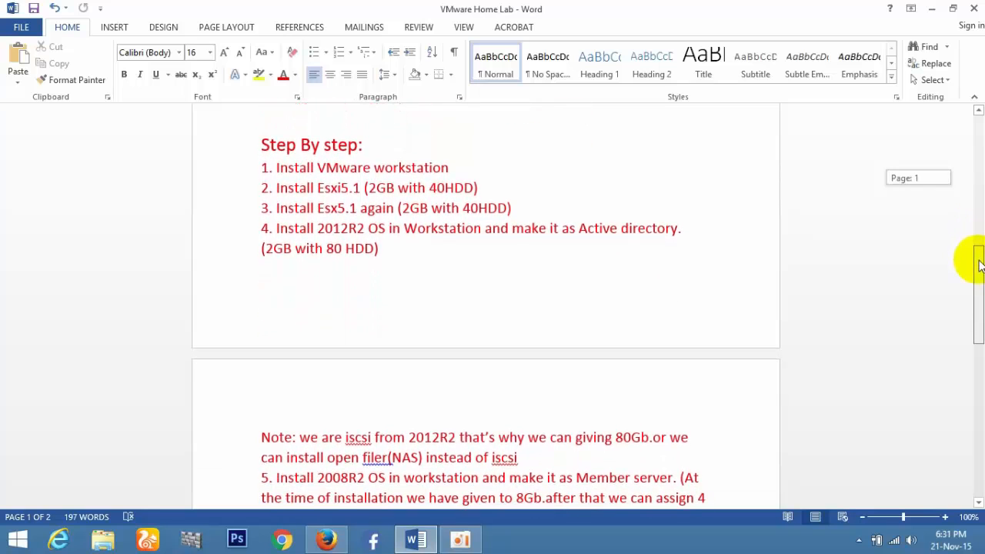
{"action": "left_click_drag", "start_coordinate": [262, 167], "coordinate": [473, 178]}
{"action": "left_click", "coordinate": [739, 168]}
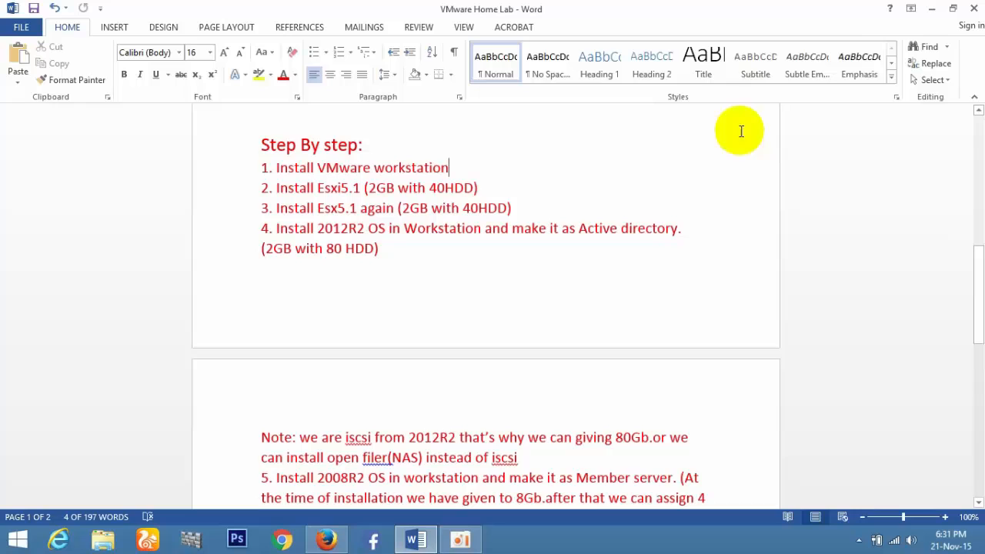
{"action": "left_click", "coordinate": [932, 8]}
Run the VMware Workstation 11 installer from iso files > VMware-workstation-full, allowing it to make changes.
{"action": "double_click", "coordinate": [23, 150]}
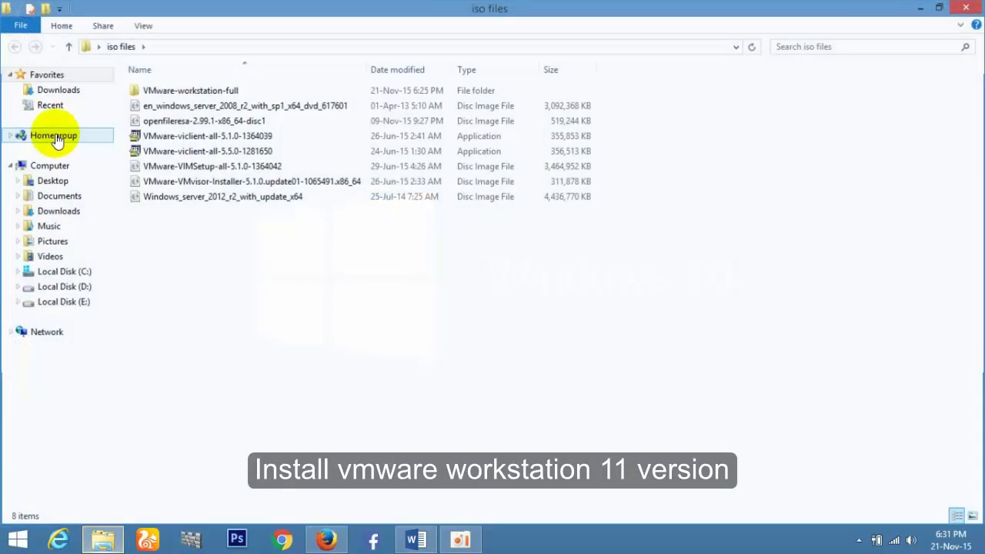
{"action": "double_click", "coordinate": [229, 90]}
{"action": "double_click", "coordinate": [217, 106]}
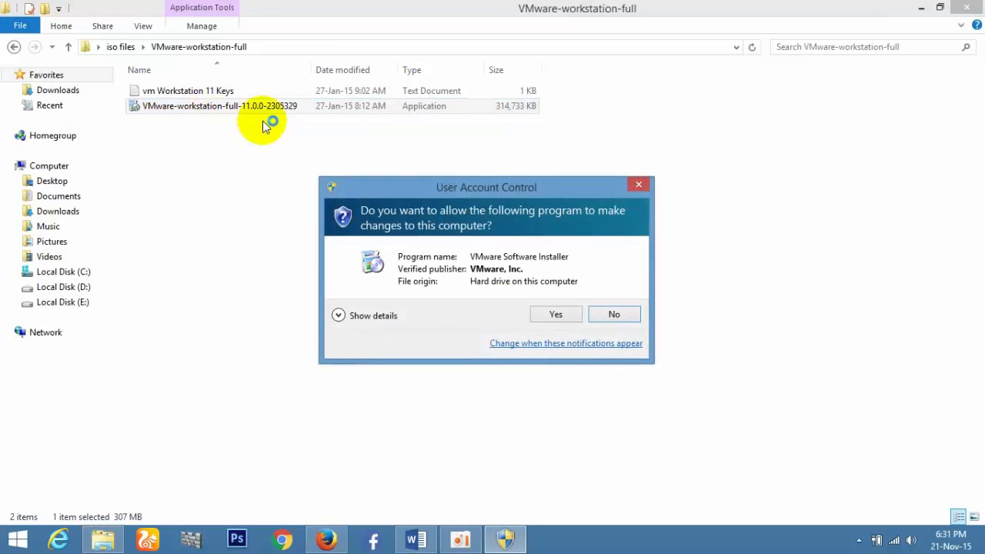
{"action": "left_click", "coordinate": [549, 316]}
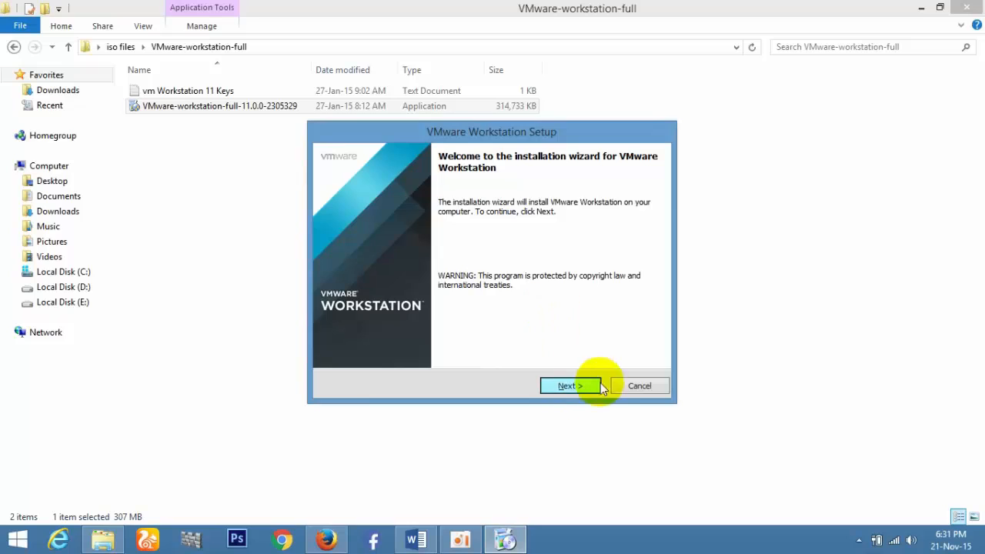
Accept the license, choose Typical setup at the default location, disable update checks, and start installing.
{"action": "left_click", "coordinate": [578, 390]}
{"action": "left_click", "coordinate": [435, 339]}
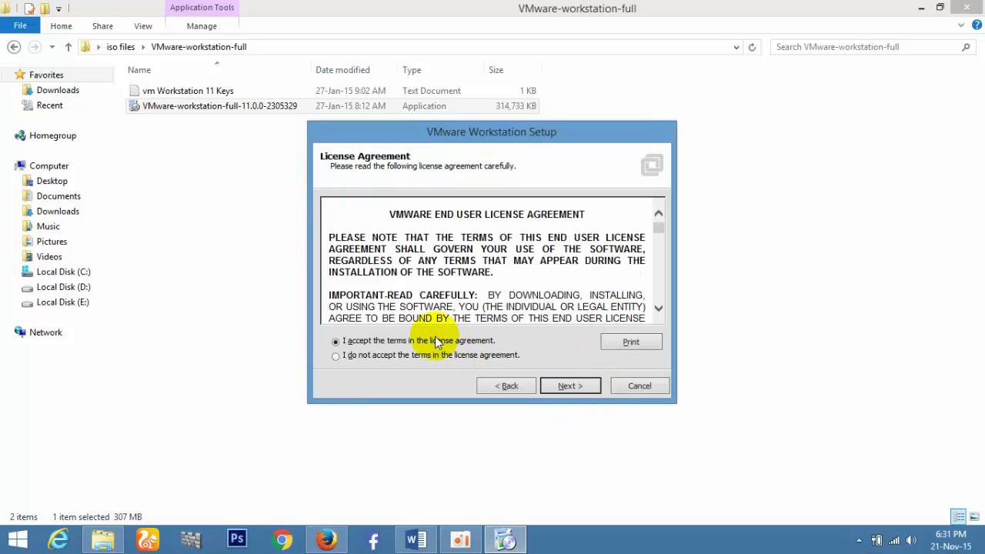
{"action": "left_click", "coordinate": [578, 383]}
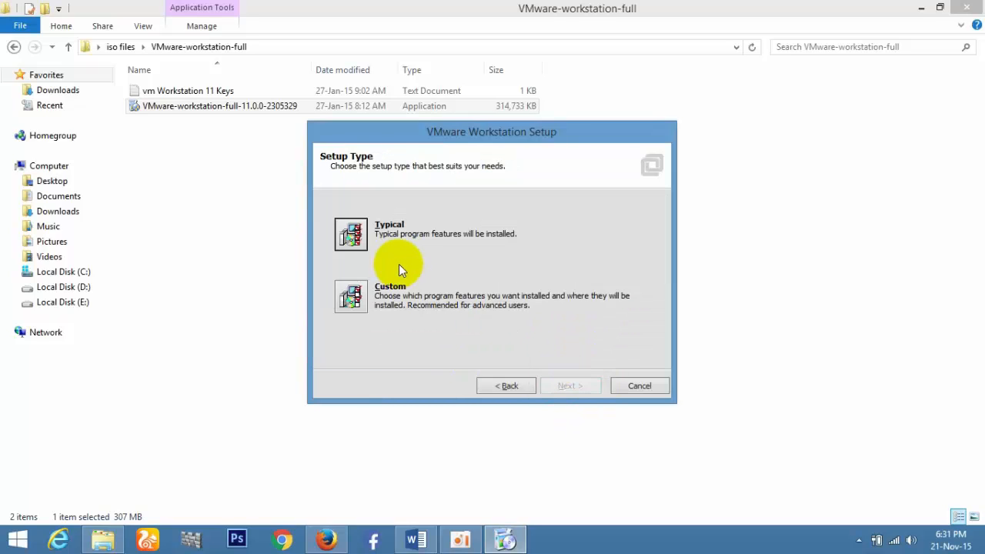
{"action": "left_click", "coordinate": [352, 236]}
{"action": "left_click", "coordinate": [577, 387]}
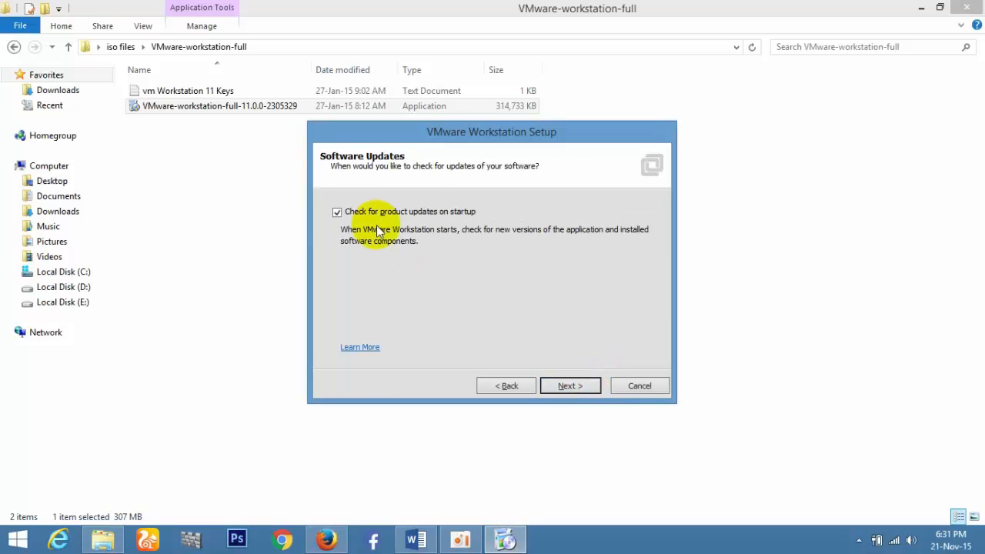
{"action": "left_click", "coordinate": [338, 212]}
{"action": "left_click", "coordinate": [570, 386]}
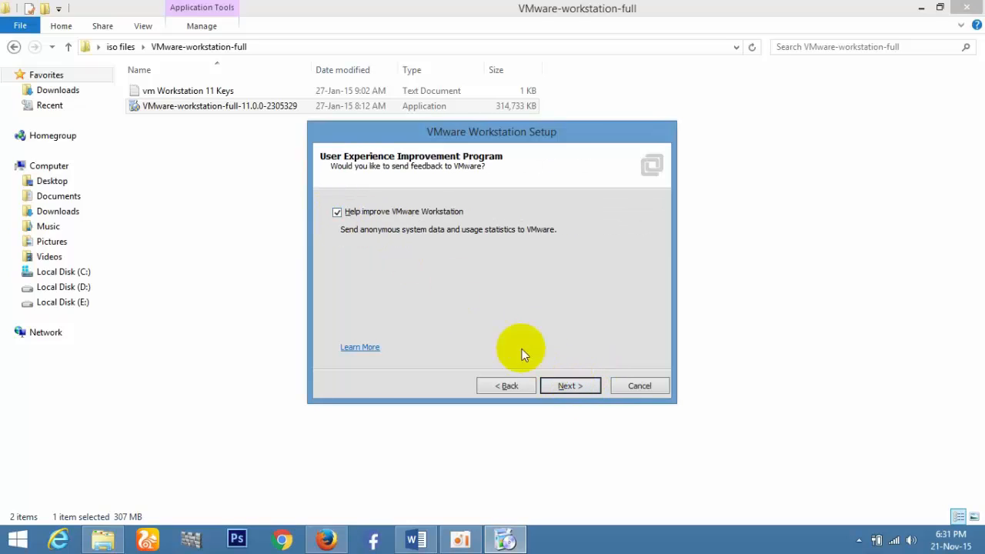
{"action": "left_click", "coordinate": [582, 385]}
{"action": "left_click", "coordinate": [582, 385]}
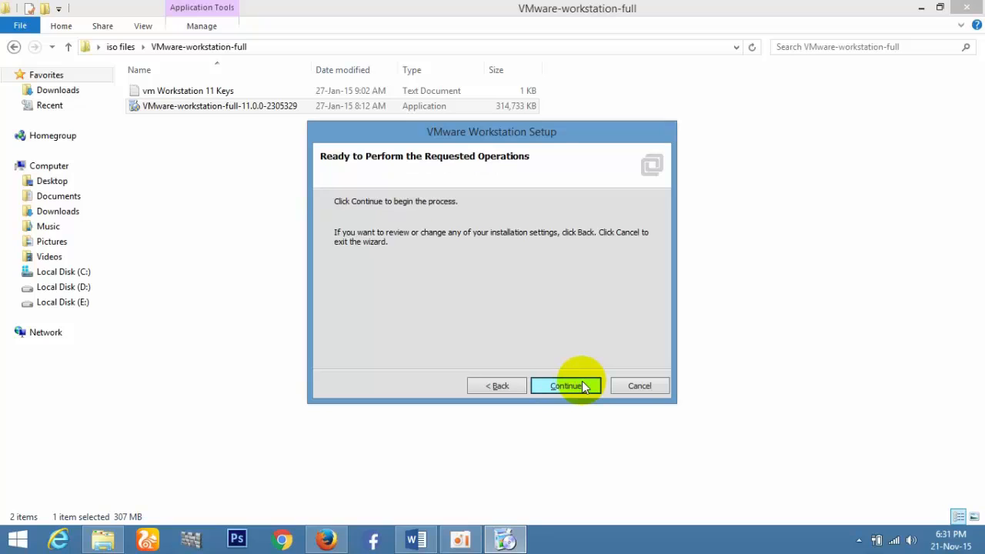
{"action": "left_click", "coordinate": [582, 385]}
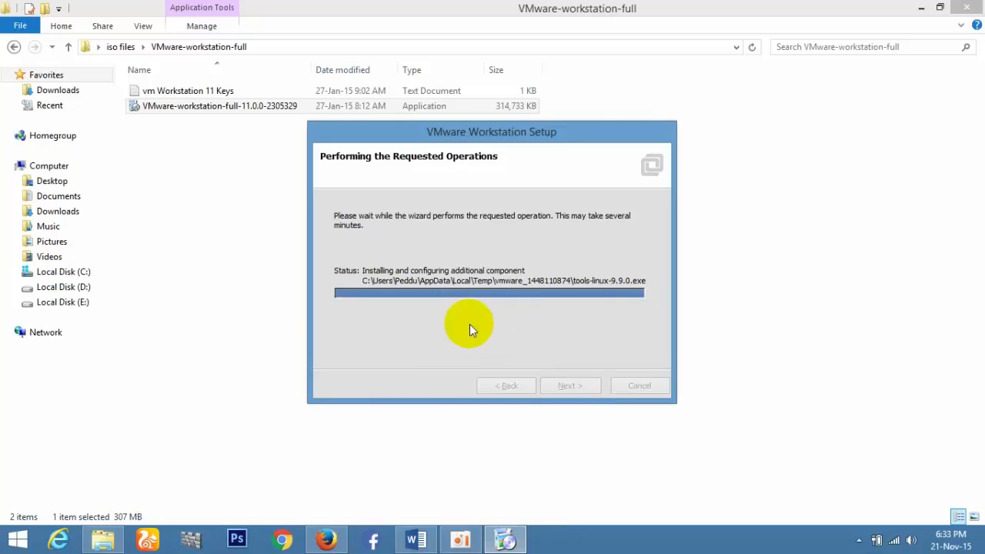
Close the finished setup, launch VMware Workstation 11 to its Home page, then minimize it.
{"action": "key", "text": "Return"}
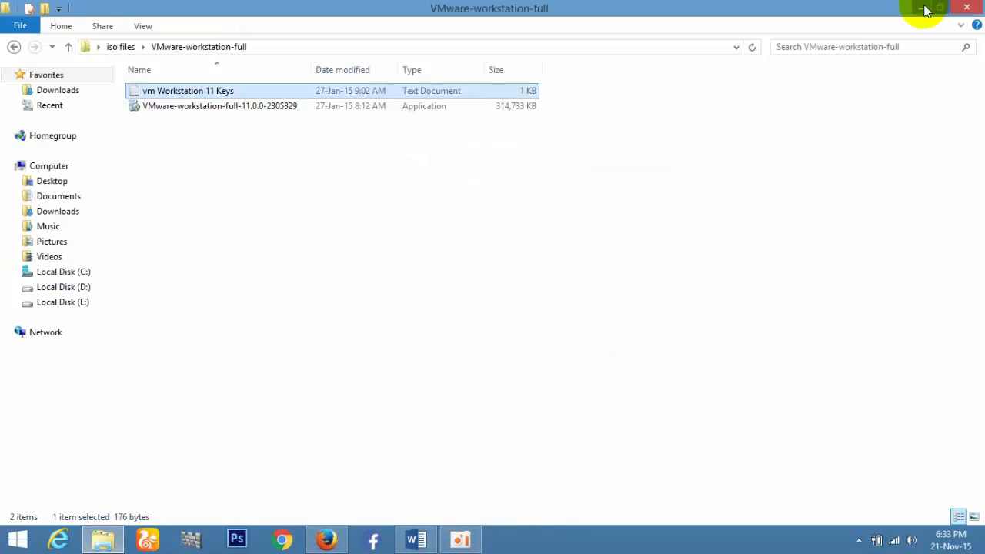
{"action": "left_click", "coordinate": [921, 7]}
{"action": "double_click", "coordinate": [27, 214]}
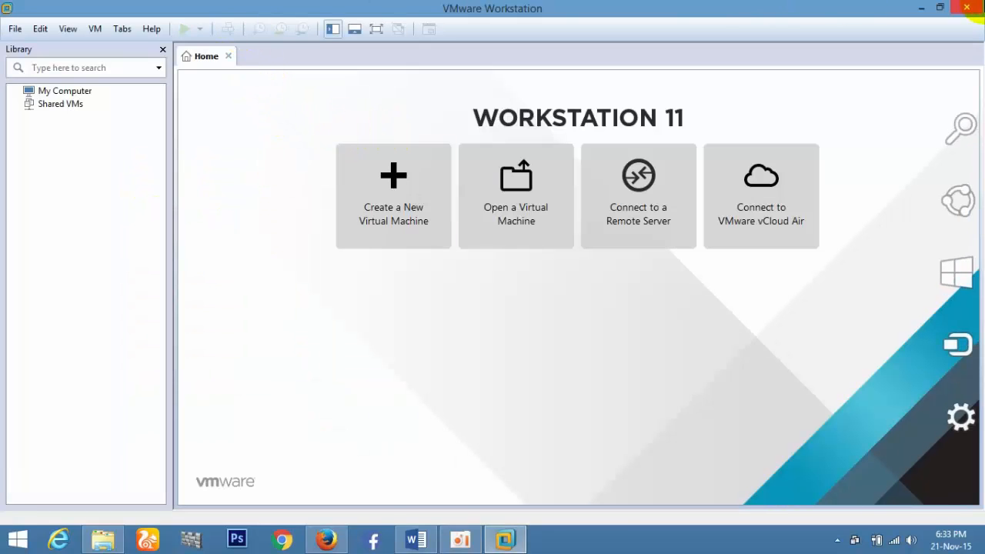
{"action": "left_click", "coordinate": [924, 8]}
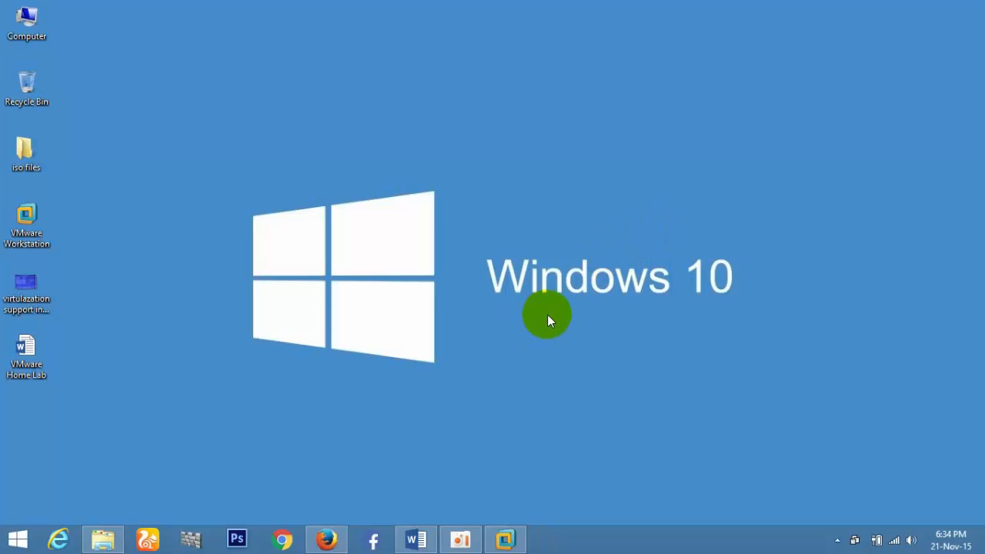
{"action": "left_click", "coordinate": [415, 539]}
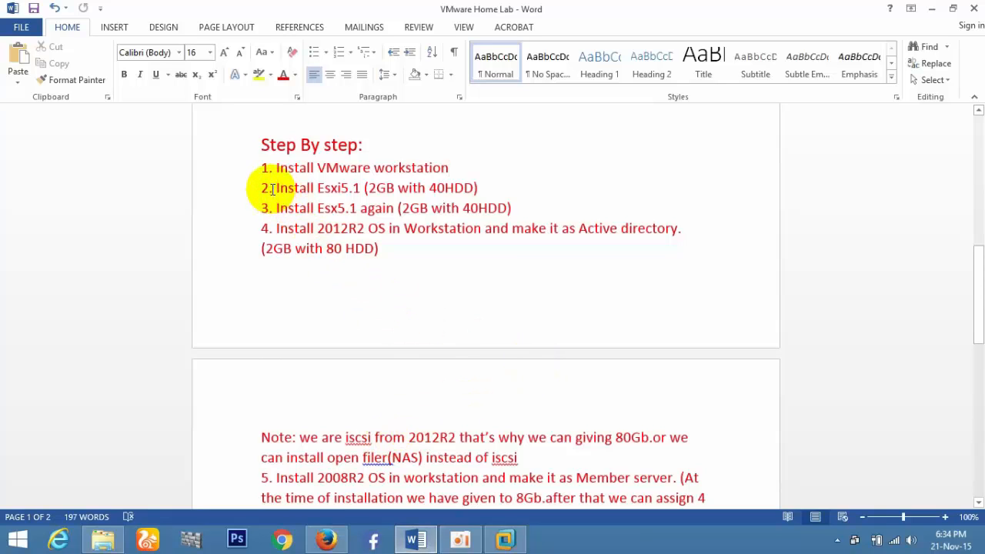
{"action": "left_click_drag", "start_coordinate": [271, 189], "coordinate": [470, 185]}
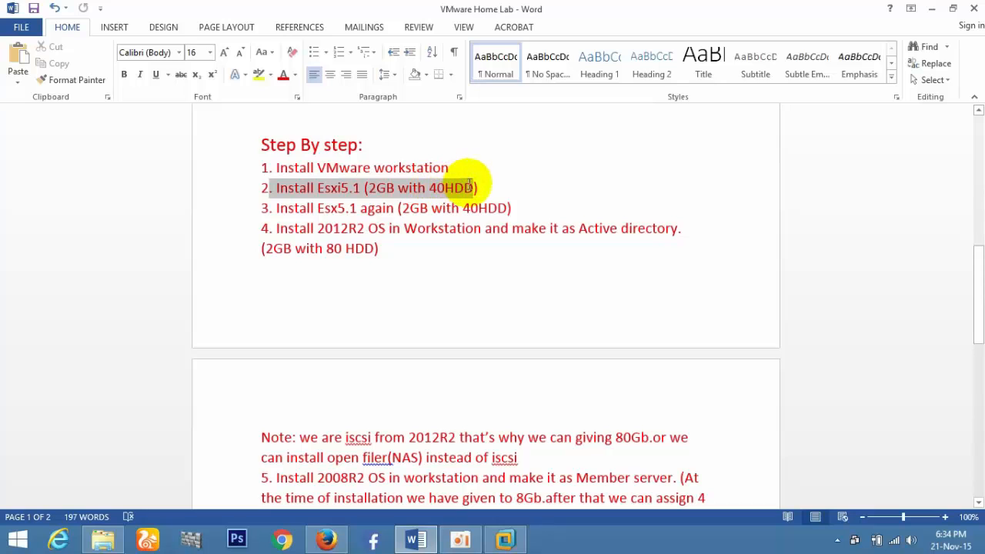
{"action": "left_click", "coordinate": [481, 187]}
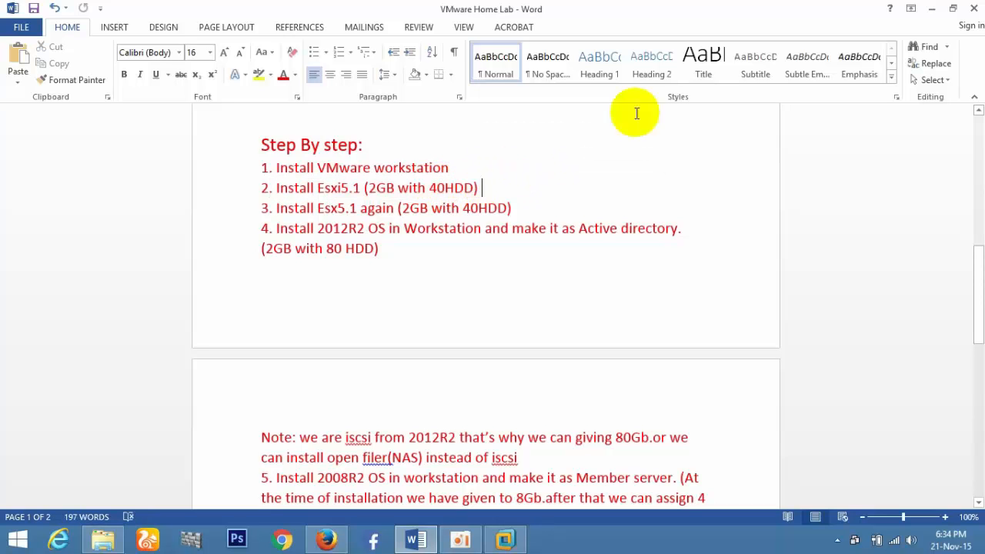
{"action": "left_click", "coordinate": [935, 8]}
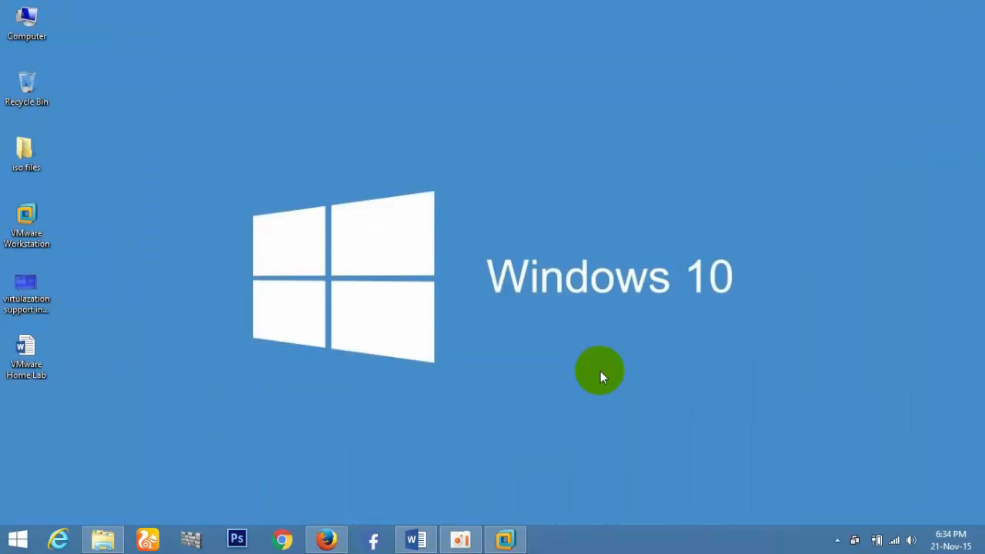
Start a Typical new VM from the ESXi VMvisor installer ISO and name it Esxi.
{"action": "left_click", "coordinate": [506, 540]}
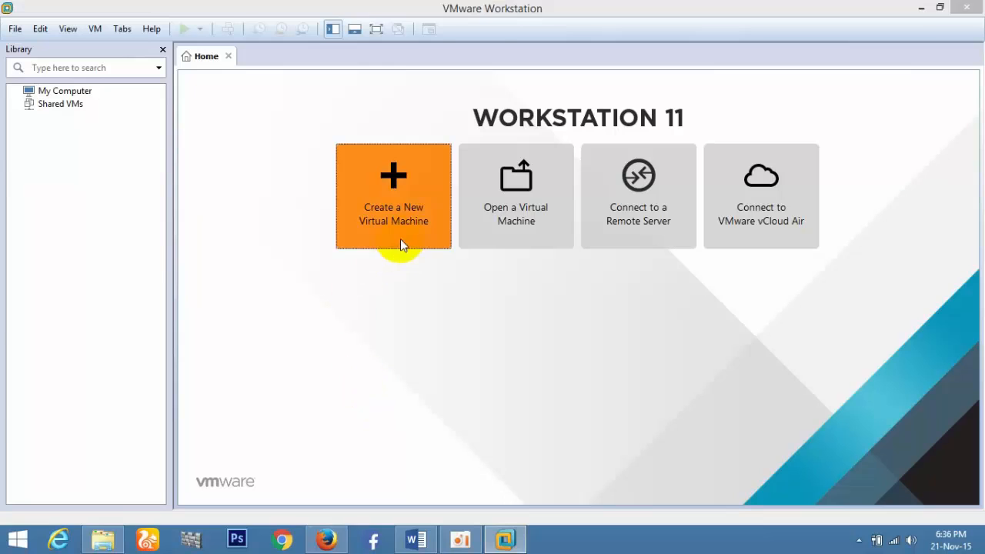
{"action": "left_click", "coordinate": [400, 243]}
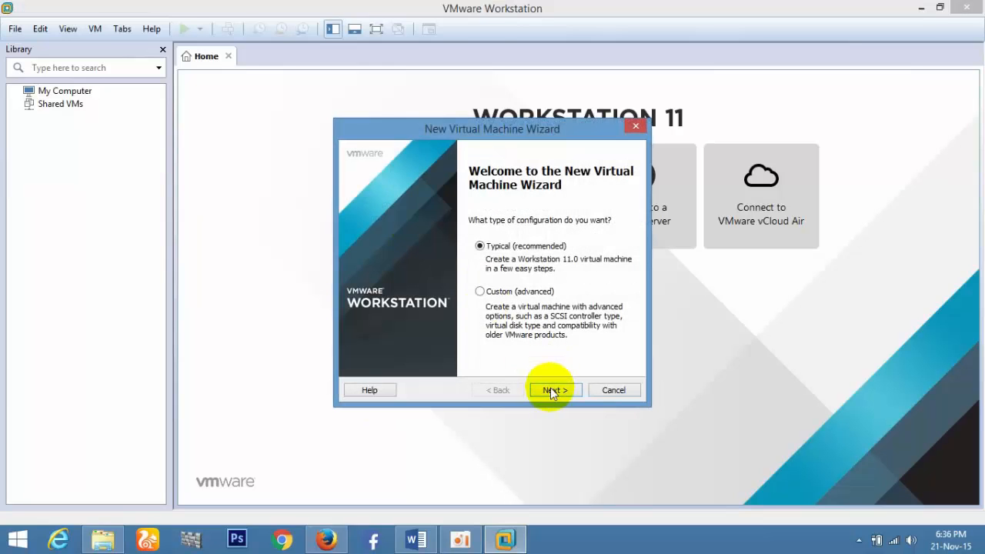
{"action": "left_click", "coordinate": [552, 390]}
{"action": "left_click", "coordinate": [362, 277]}
{"action": "left_click", "coordinate": [608, 296]}
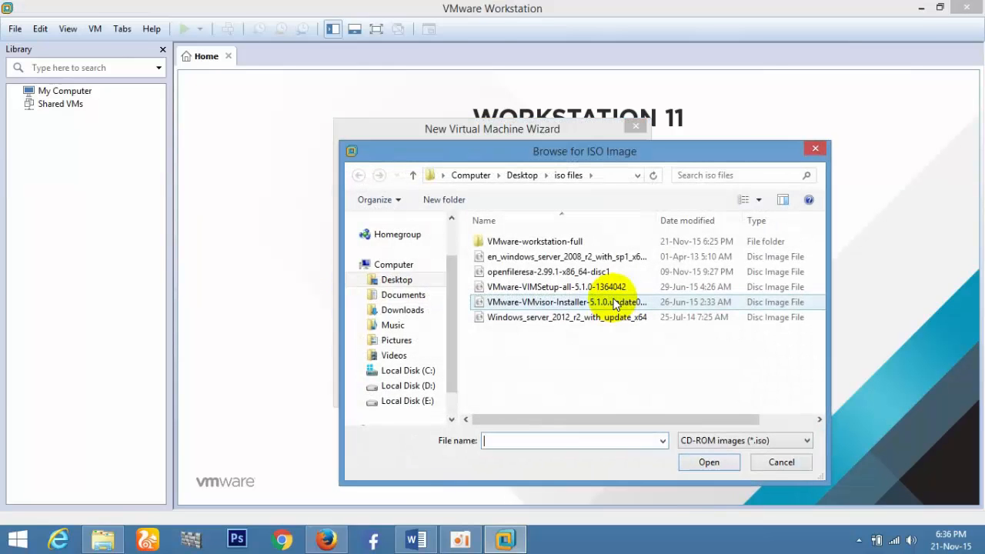
{"action": "double_click", "coordinate": [574, 304]}
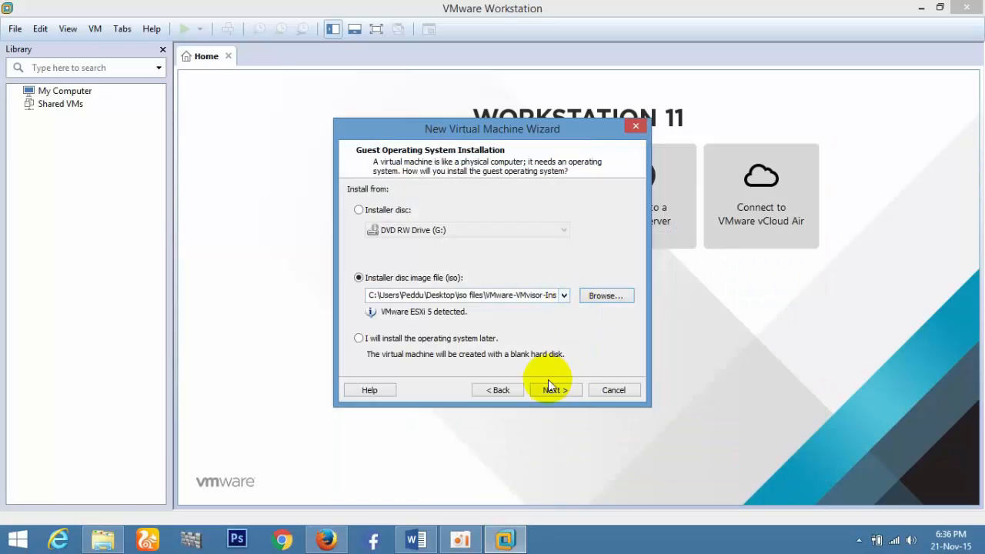
{"action": "left_click", "coordinate": [548, 382]}
{"action": "key", "text": "BackSpace"}
{"action": "type", "text": "Ex"}
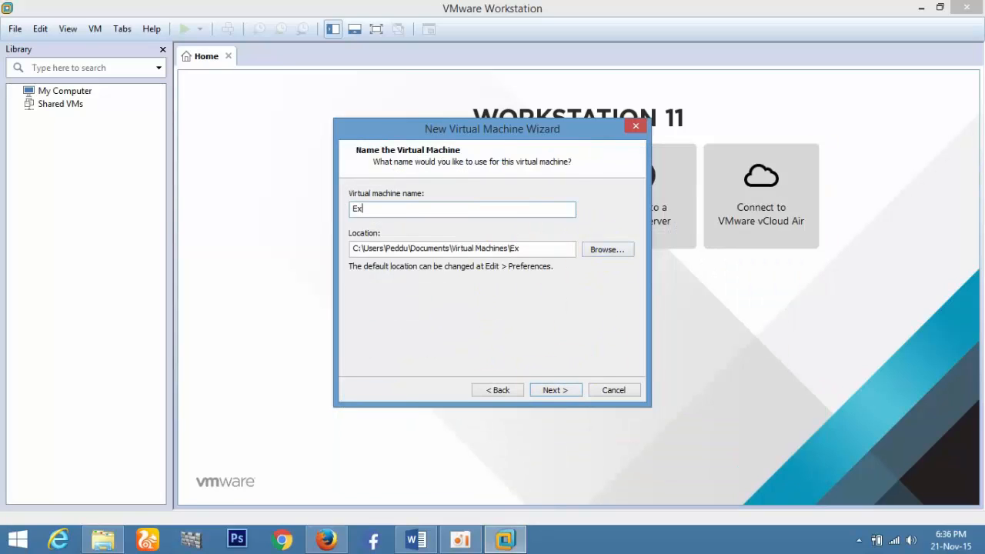
{"action": "key", "text": "BackSpace"}
{"action": "type", "text": "sxi"}
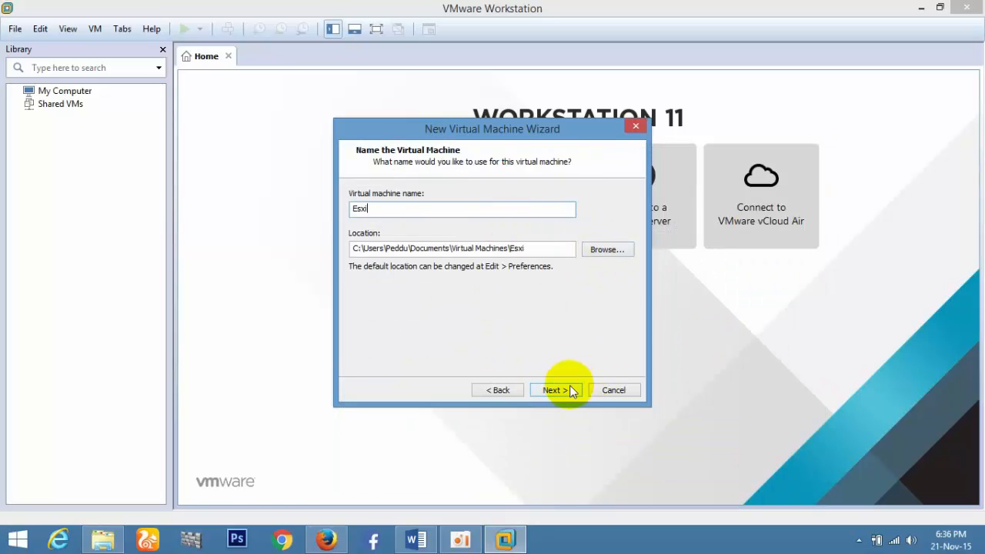
Store the VM in a new Esxi1 folder on D: and accept the 40 GB single-file disk.
{"action": "left_click", "coordinate": [606, 249]}
{"action": "left_click", "coordinate": [408, 295]}
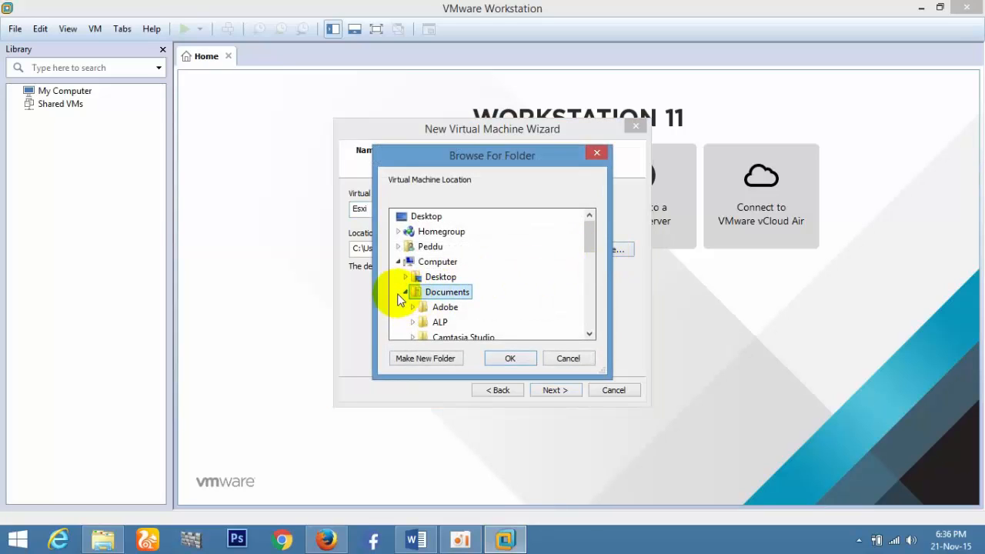
{"action": "left_click_drag", "start_coordinate": [590, 225], "coordinate": [588, 297]}
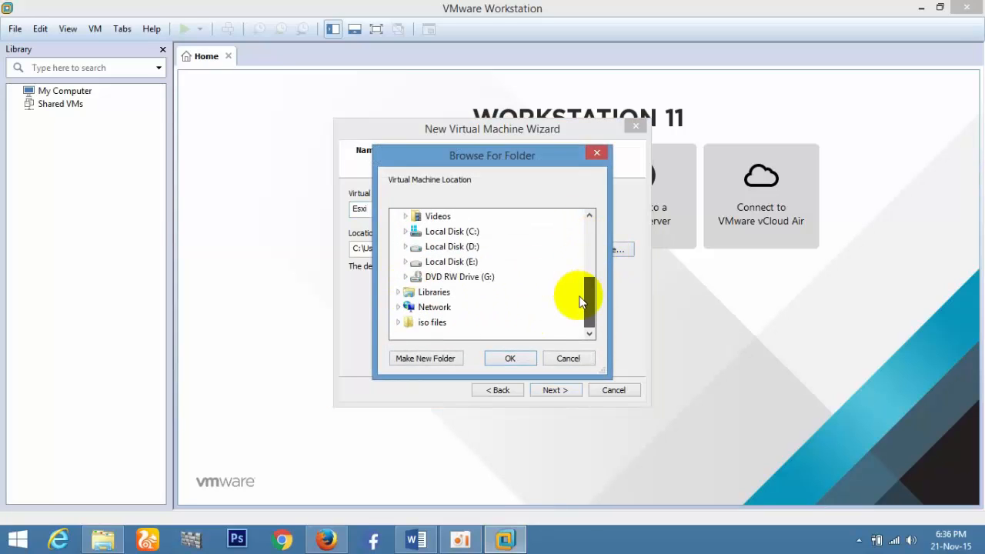
{"action": "double_click", "coordinate": [448, 253]}
{"action": "left_click", "coordinate": [424, 359]}
{"action": "type", "text": "E"}
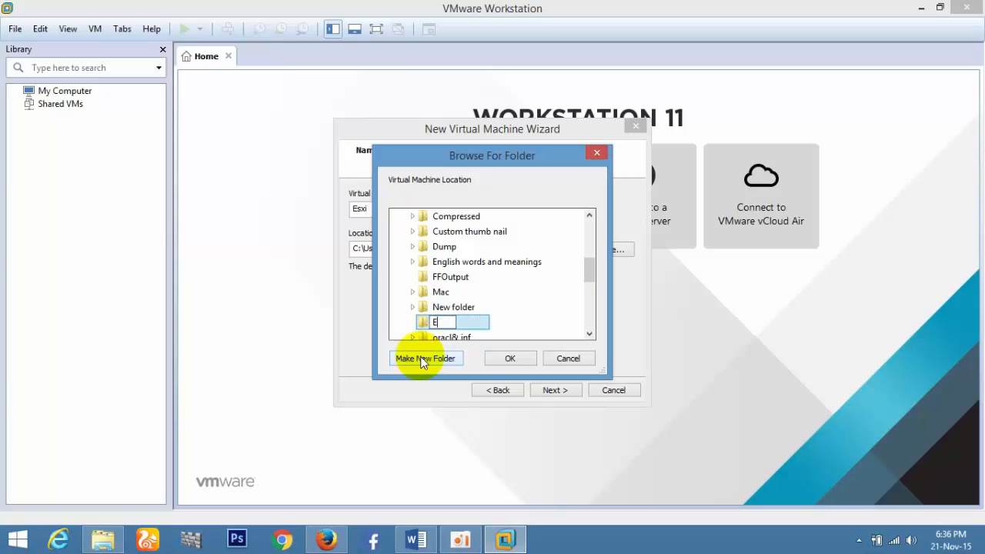
{"action": "type", "text": "xs"}
{"action": "type", "text": "i"}
{"action": "type", "text": "1"}
{"action": "key", "text": "Return"}
{"action": "key", "text": "Return"}
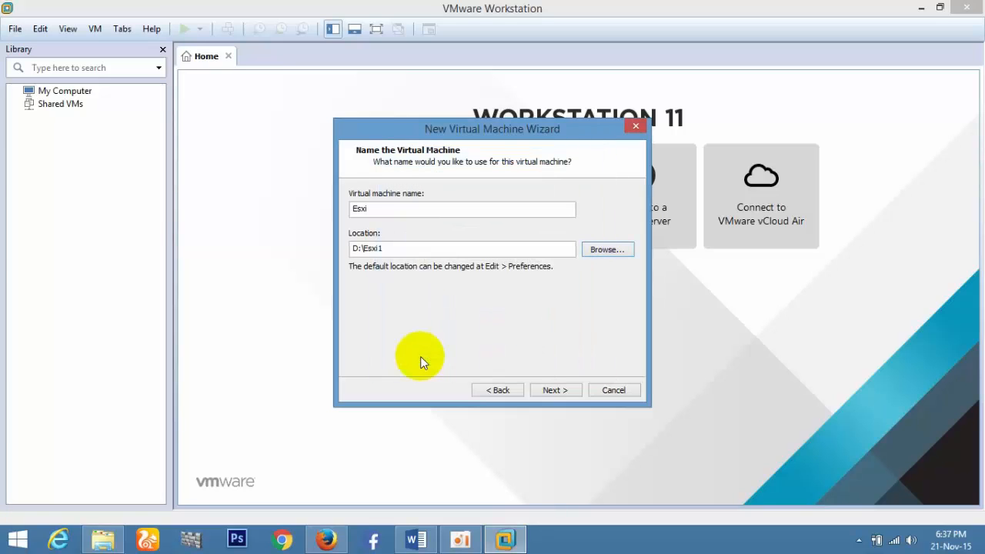
{"action": "left_click", "coordinate": [550, 391]}
{"action": "left_click", "coordinate": [409, 275]}
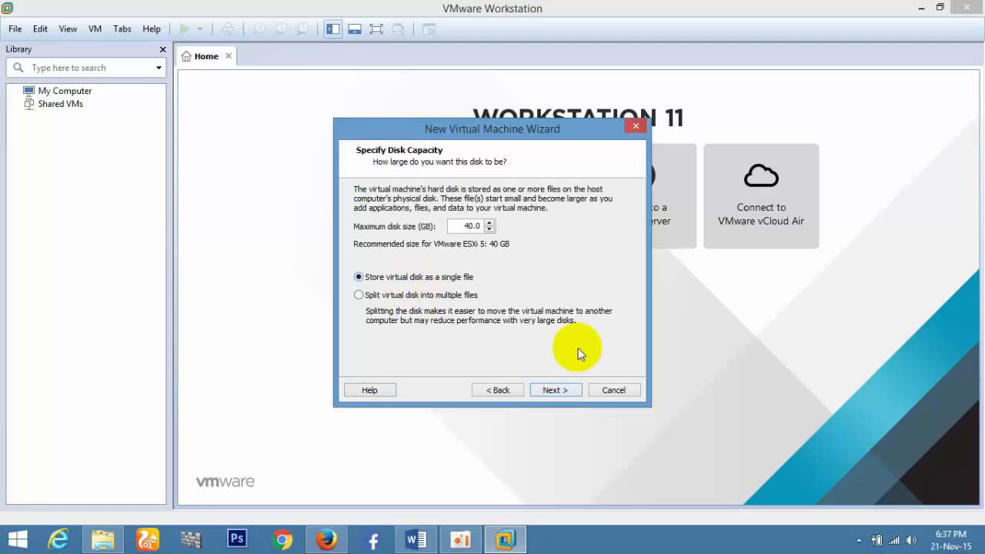
{"action": "left_click", "coordinate": [562, 390]}
Reduce the Esxi VM's memory to 2048 MB in its hardware settings.
{"action": "left_click", "coordinate": [416, 335]}
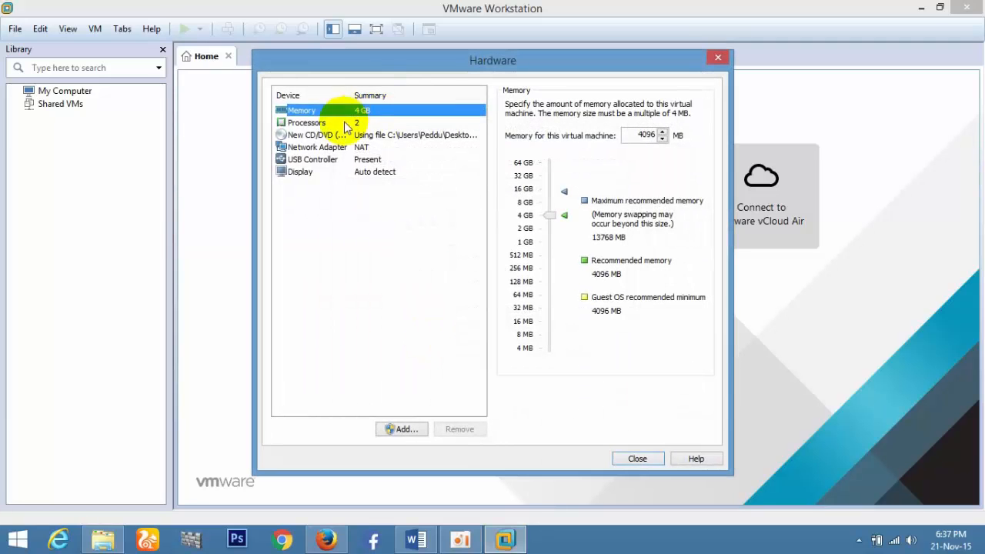
{"action": "left_click", "coordinate": [638, 460]}
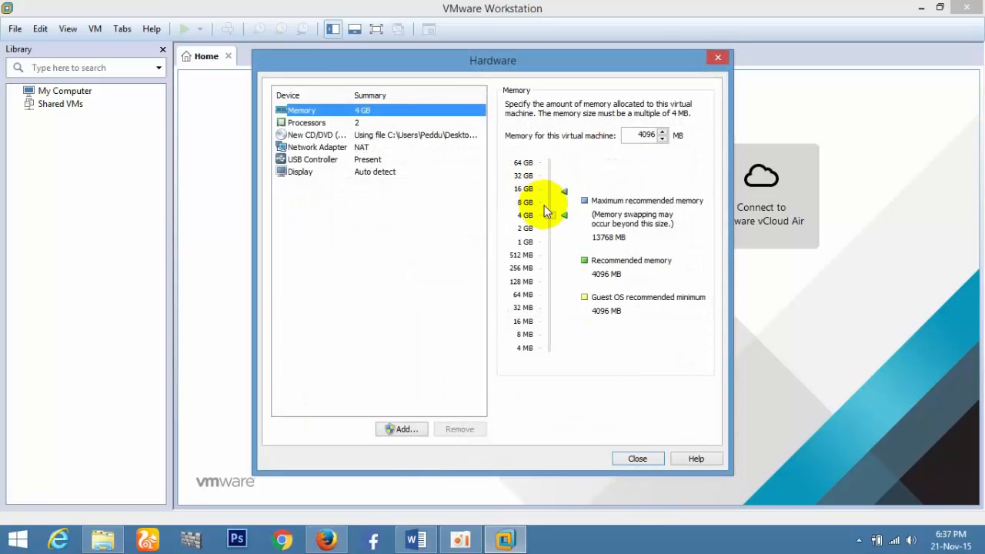
{"action": "left_click_drag", "start_coordinate": [555, 207], "coordinate": [550, 234]}
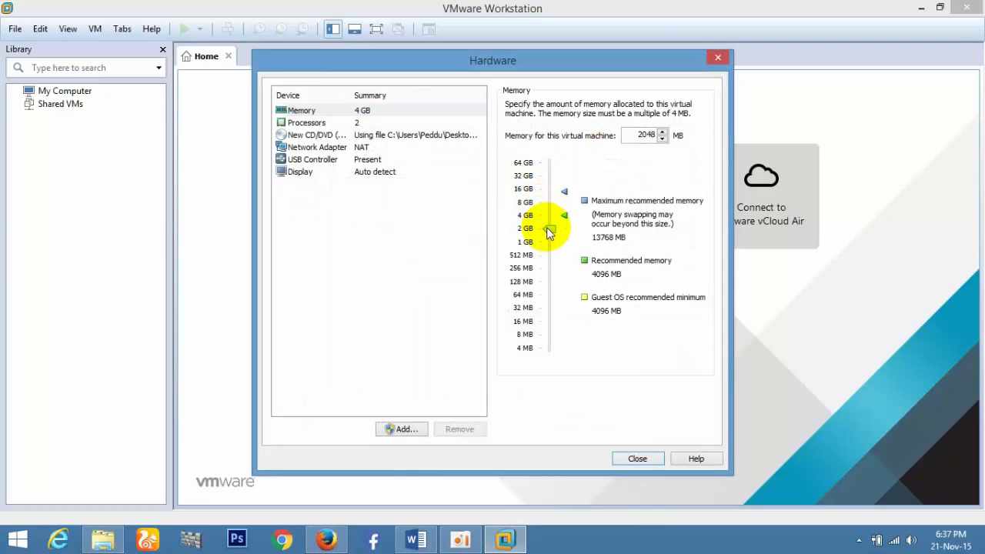
Finish creating the Esxi VM and power it on.
{"action": "left_click", "coordinate": [637, 459]}
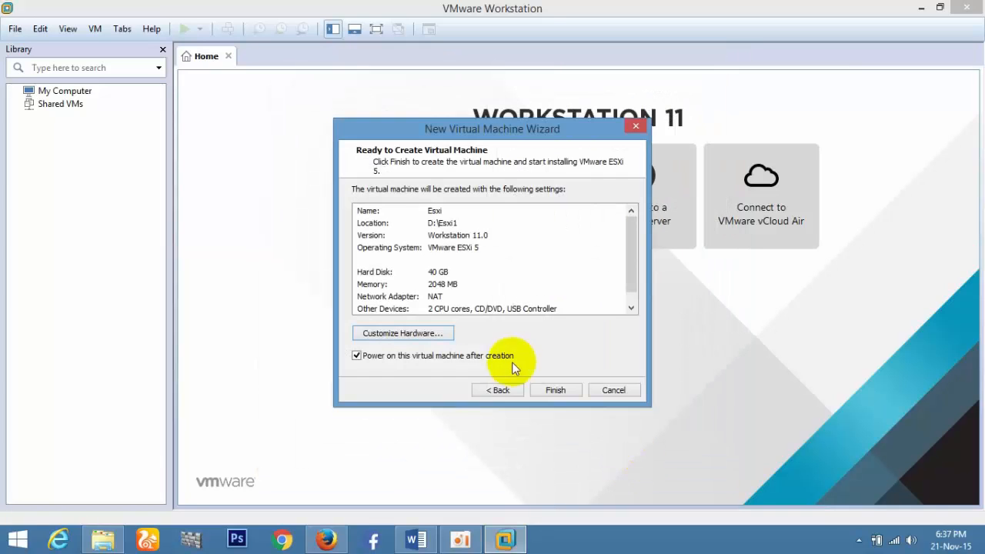
{"action": "left_click", "coordinate": [555, 391]}
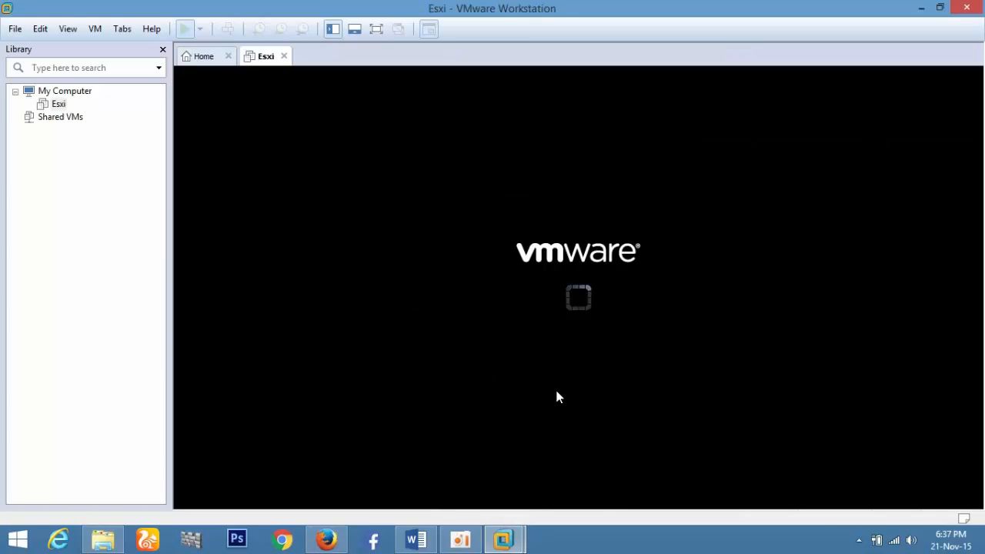
{"action": "left_click", "coordinate": [428, 542]}
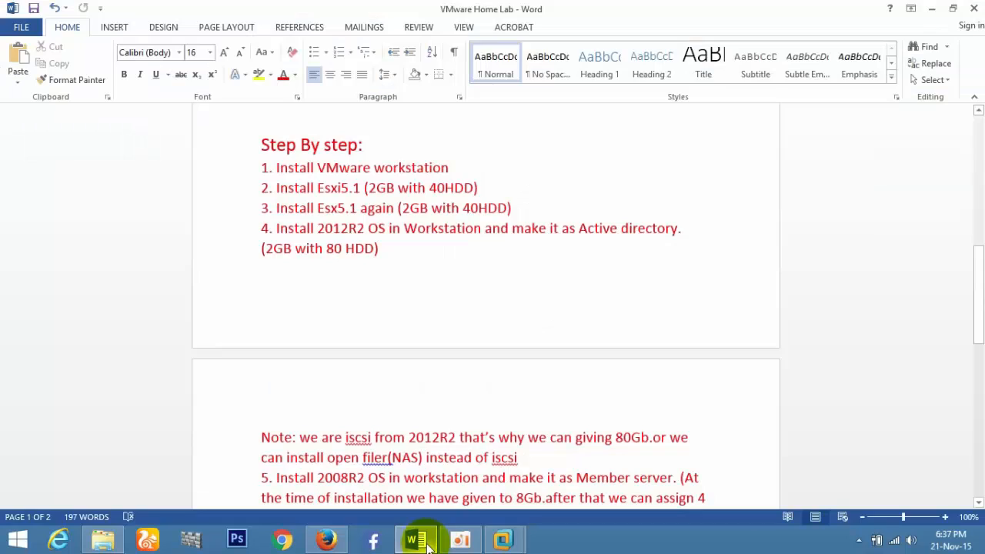
{"action": "left_click", "coordinate": [428, 542]}
Boot the ESXi installer from the VM's boot menu, then return to the Home page.
{"action": "left_click", "coordinate": [188, 458]}
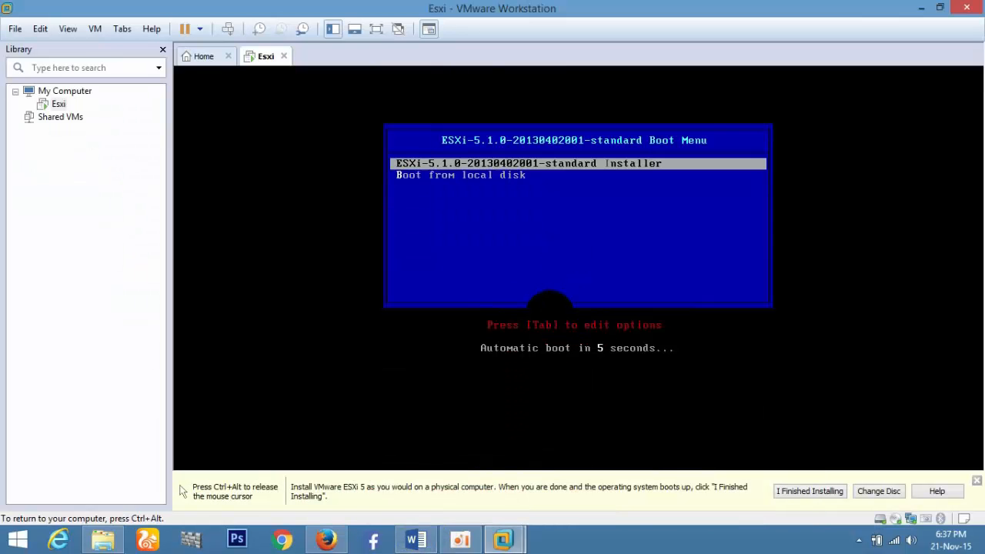
{"action": "key", "text": "Return"}
{"action": "key", "text": "ctrl+alt"}
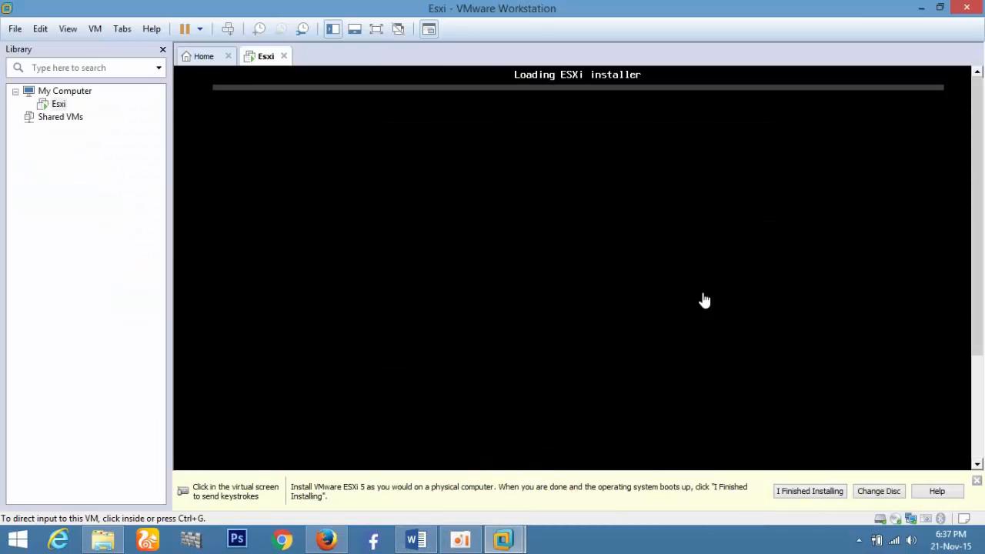
{"action": "left_click", "coordinate": [977, 482]}
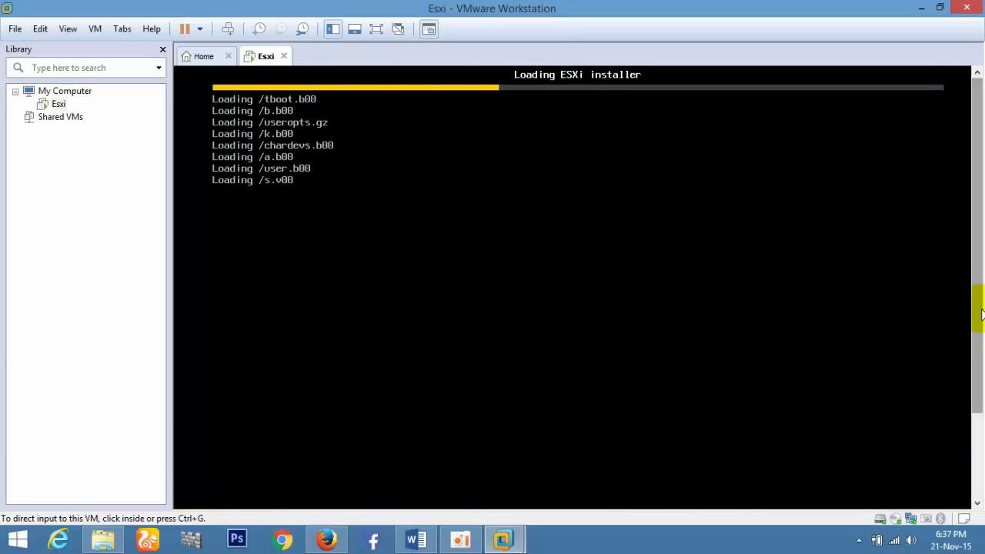
{"action": "left_click", "coordinate": [204, 57]}
Start another Typical VM from the same ESXi installer image and name it Esxi2.
{"action": "left_click", "coordinate": [406, 202]}
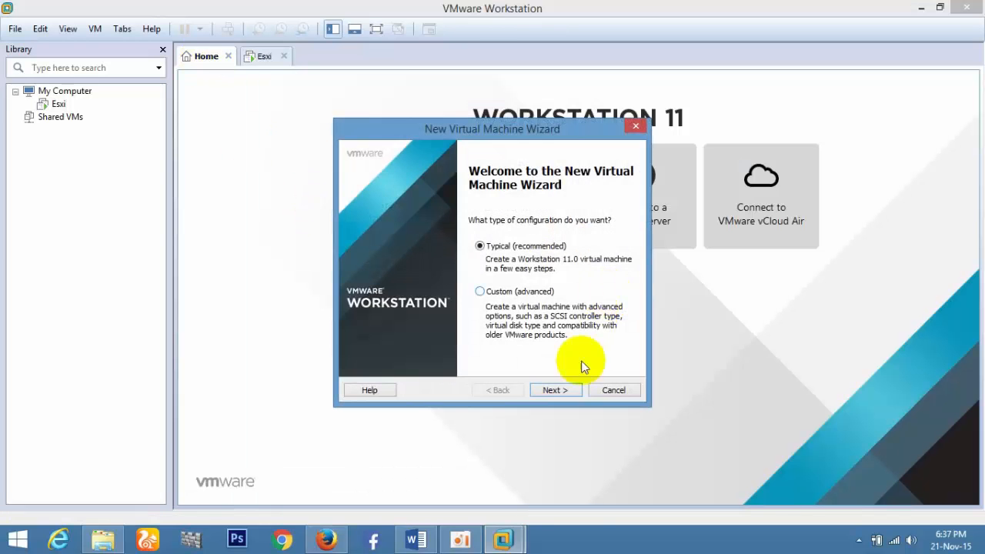
{"action": "left_click", "coordinate": [565, 391]}
{"action": "left_click", "coordinate": [560, 388]}
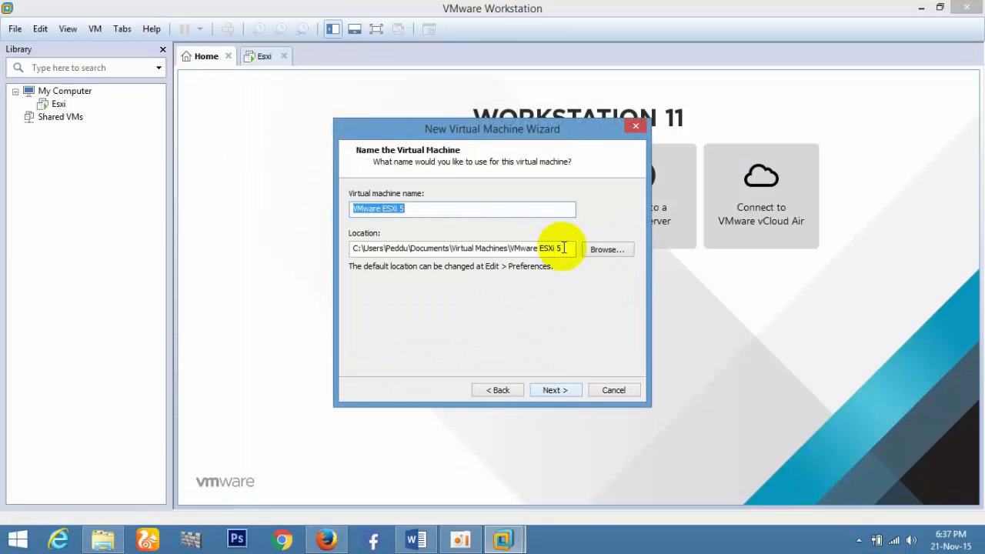
{"action": "type", "text": "Esxi2"}
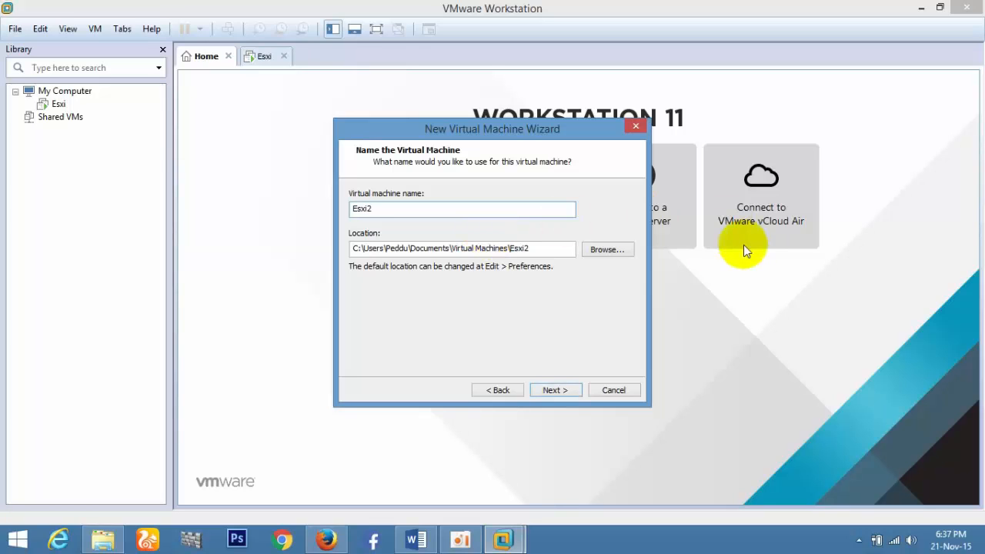
Store Esxi2 in a new Esxi2 folder on D: with a single-file virtual disk.
{"action": "left_click", "coordinate": [618, 252]}
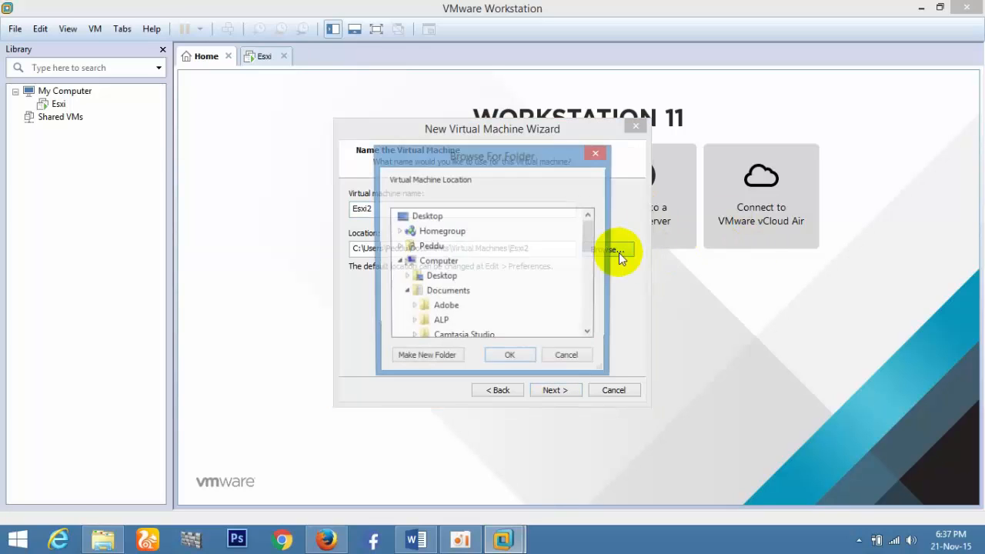
{"action": "left_click", "coordinate": [403, 292]}
{"action": "scroll", "coordinate": [499, 266], "scroll_direction": "down", "scroll_amount": 3}
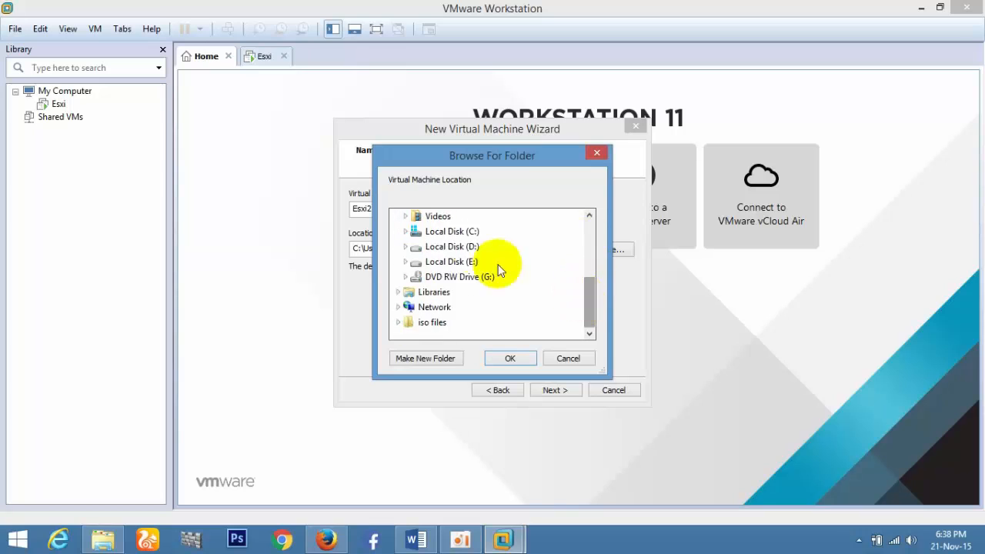
{"action": "left_click", "coordinate": [411, 245]}
{"action": "left_click", "coordinate": [416, 361]}
{"action": "type", "text": "Esxi2"}
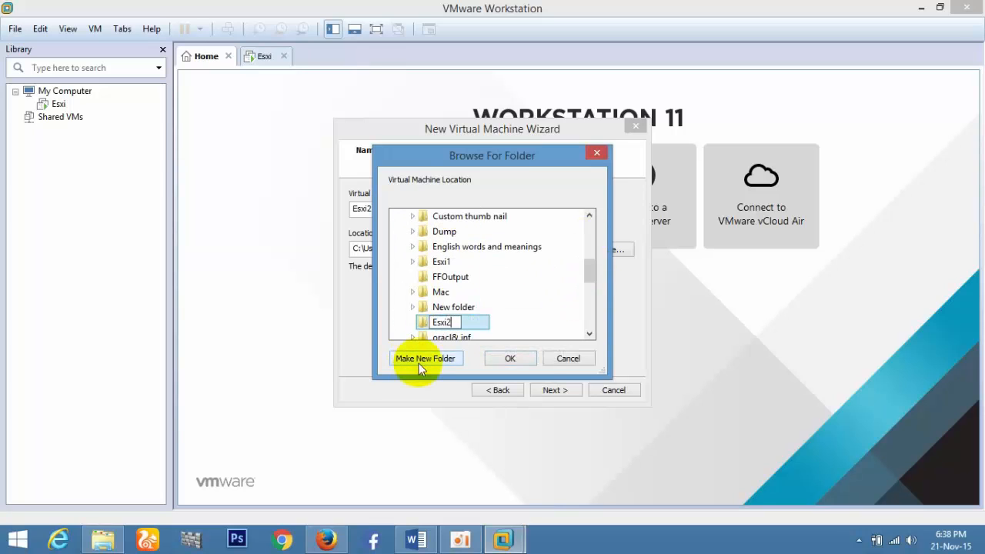
{"action": "key", "text": "Return"}
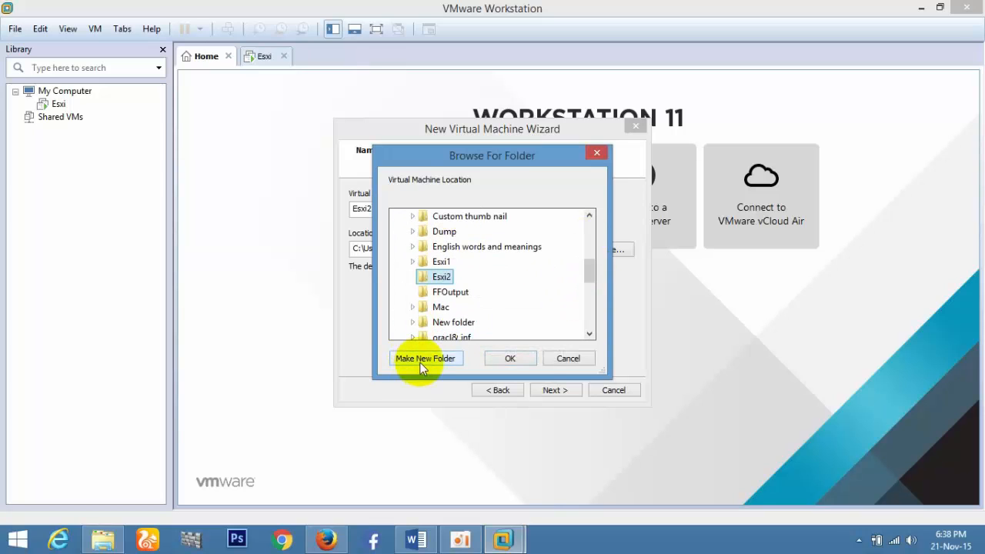
{"action": "left_click", "coordinate": [510, 358]}
{"action": "left_click", "coordinate": [555, 391]}
{"action": "left_click", "coordinate": [360, 277]}
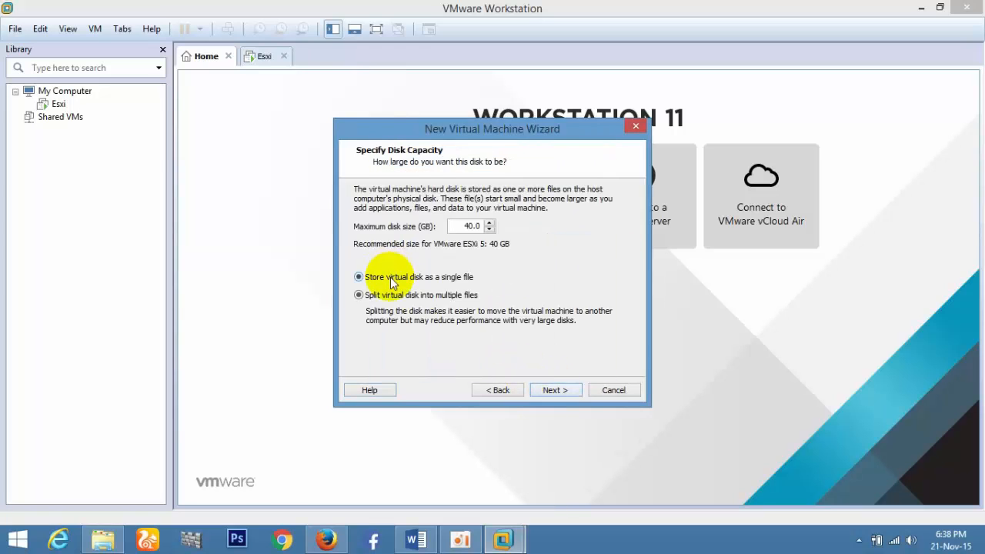
{"action": "left_click", "coordinate": [553, 390]}
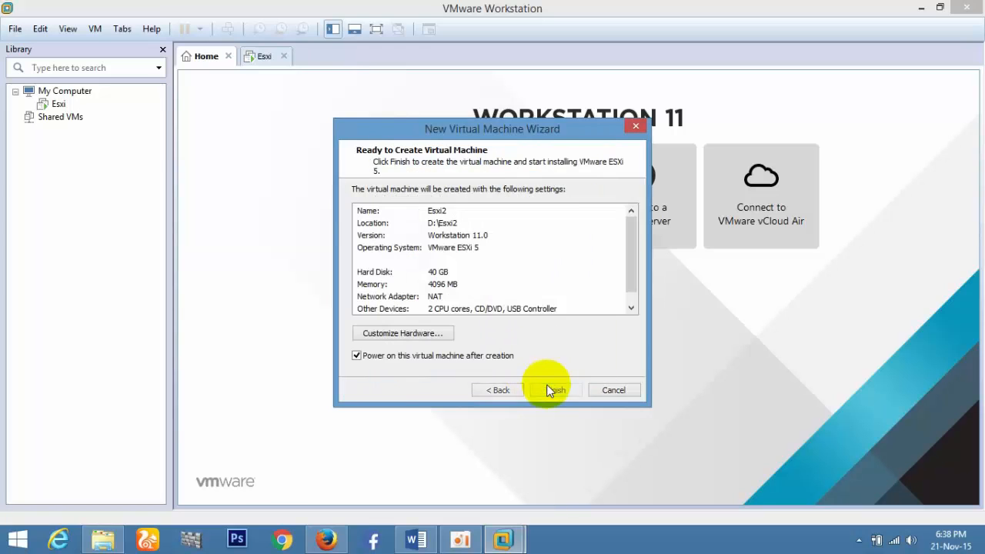
Set Esxi2's memory to 2048 MB, then create and power it on.
{"action": "left_click", "coordinate": [435, 333]}
{"action": "mouse_move", "coordinate": [549, 215]}
{"action": "left_mouse_down"}
{"action": "mouse_move", "coordinate": [541, 234]}
{"action": "mouse_move", "coordinate": [548, 228]}
{"action": "left_mouse_up"}
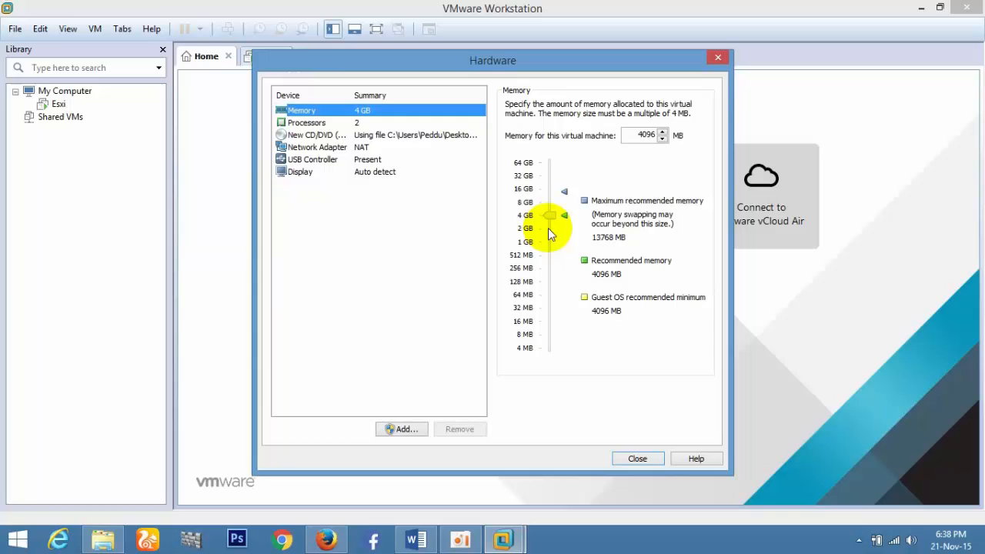
{"action": "left_click", "coordinate": [637, 459]}
{"action": "left_click", "coordinate": [556, 391]}
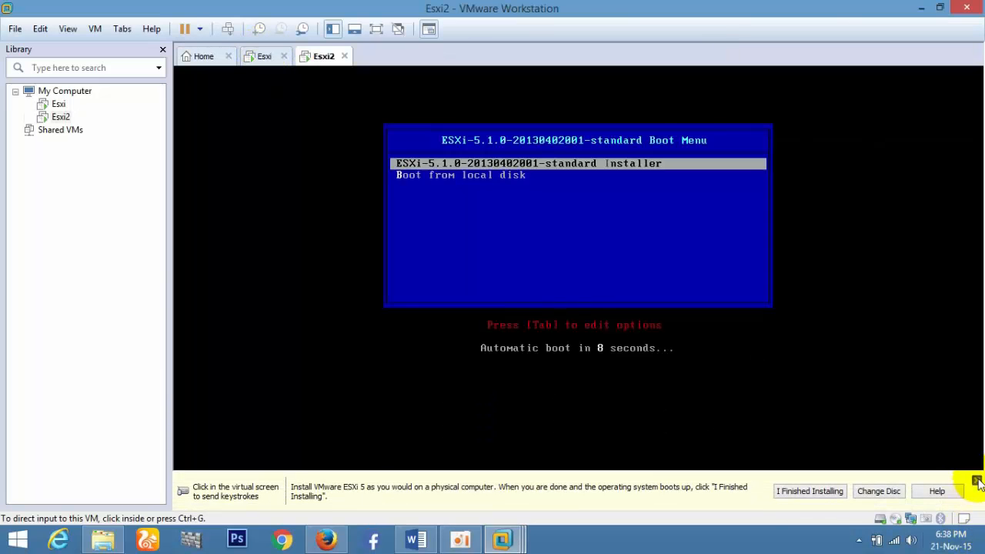
Switch to the first Esxi VM's console and show it full screen.
{"action": "left_click", "coordinate": [976, 481]}
{"action": "key", "text": "ctrl+alt"}
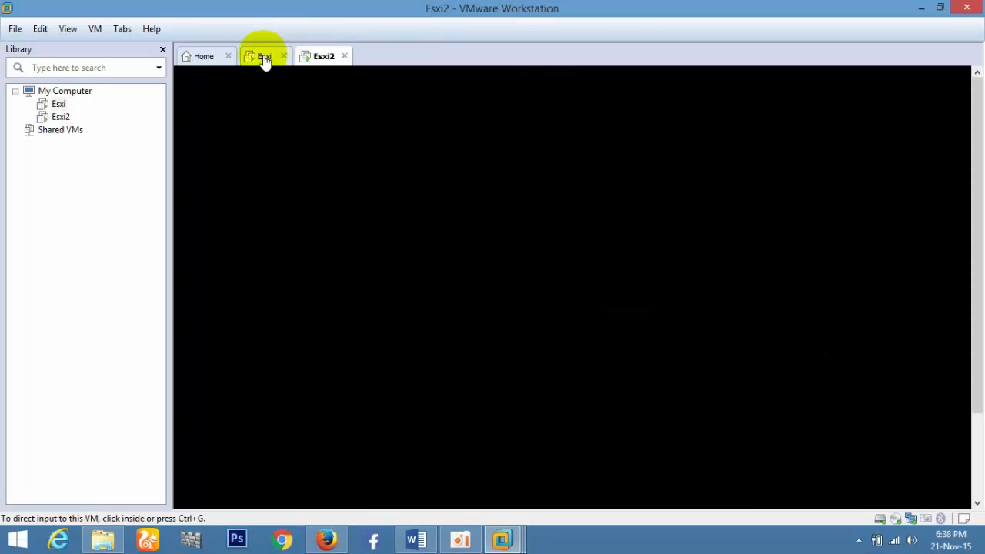
{"action": "left_click", "coordinate": [264, 59]}
{"action": "left_click", "coordinate": [376, 29]}
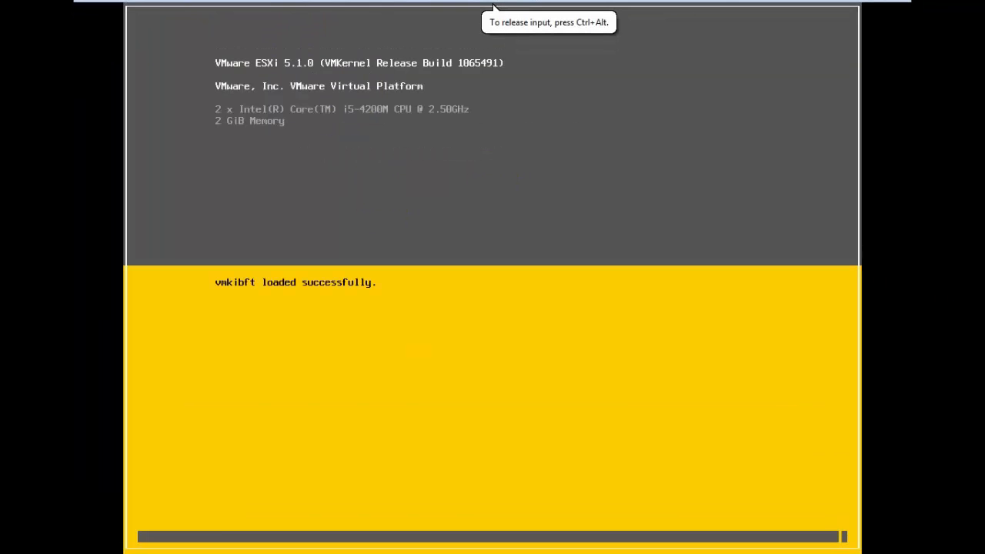
{"action": "key", "text": "ctrl+alt"}
Accept the EULA and install ESXi 5.1.0 onto the 40 GB disk, then switch to Esxi2.
{"action": "mouse_move", "coordinate": [494, 2]}
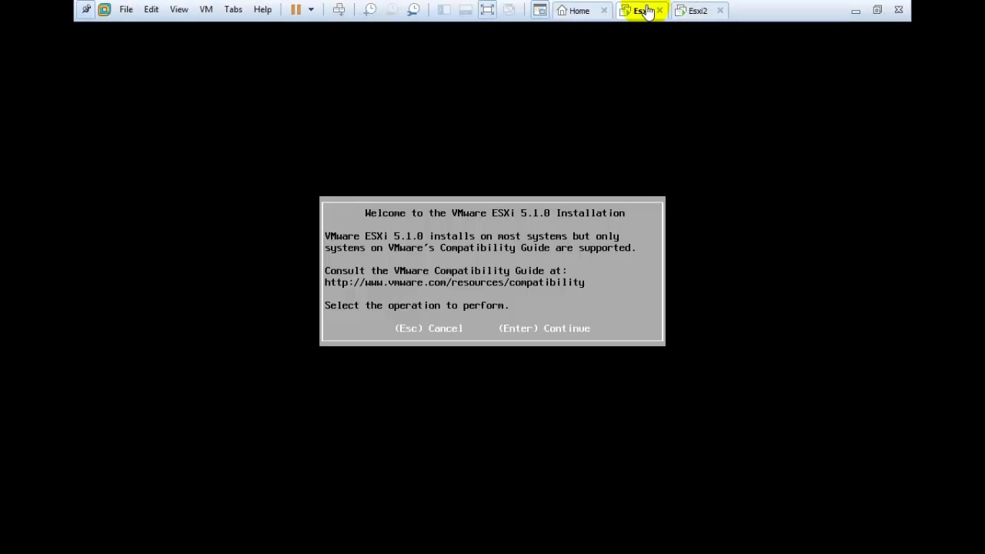
{"action": "left_click", "coordinate": [591, 210]}
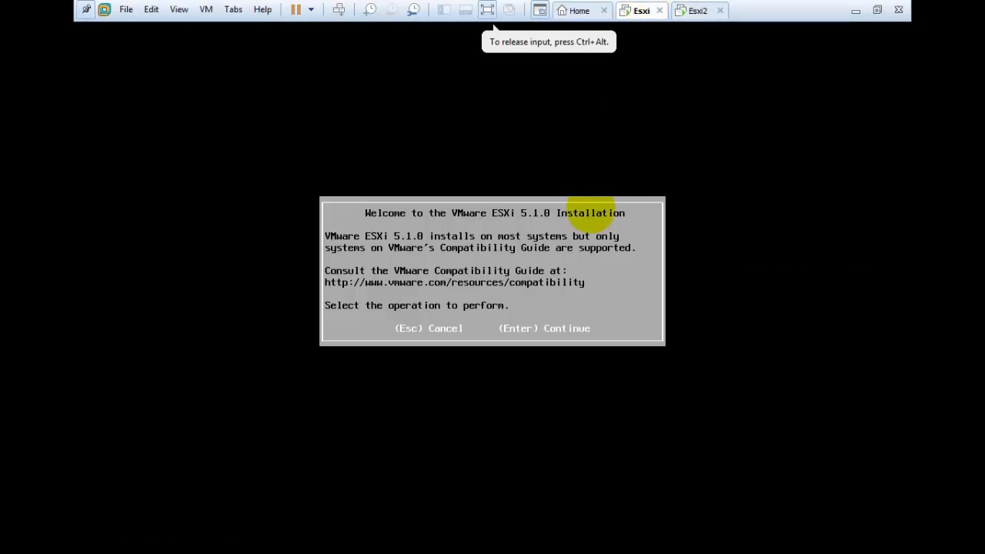
{"action": "key", "text": "Return"}
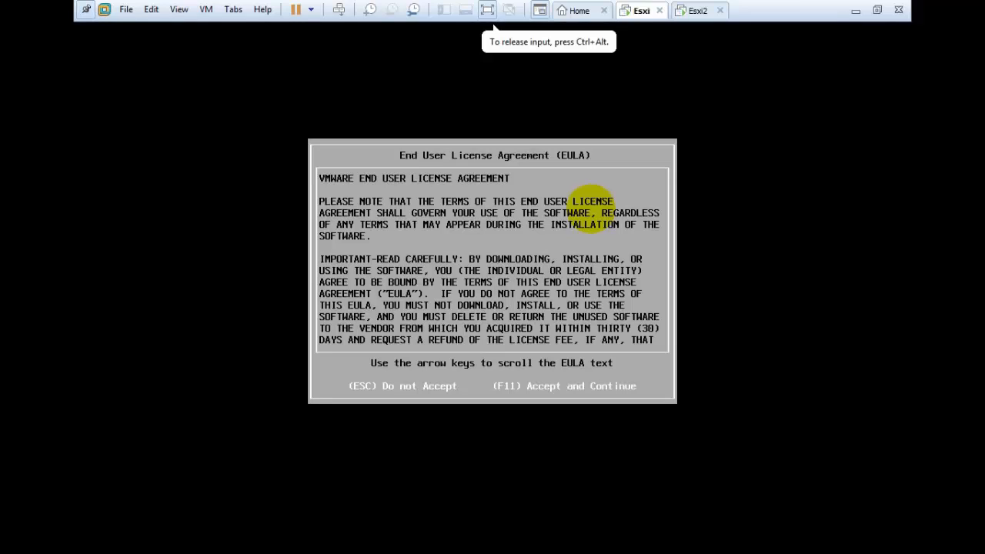
{"action": "key", "text": "F11"}
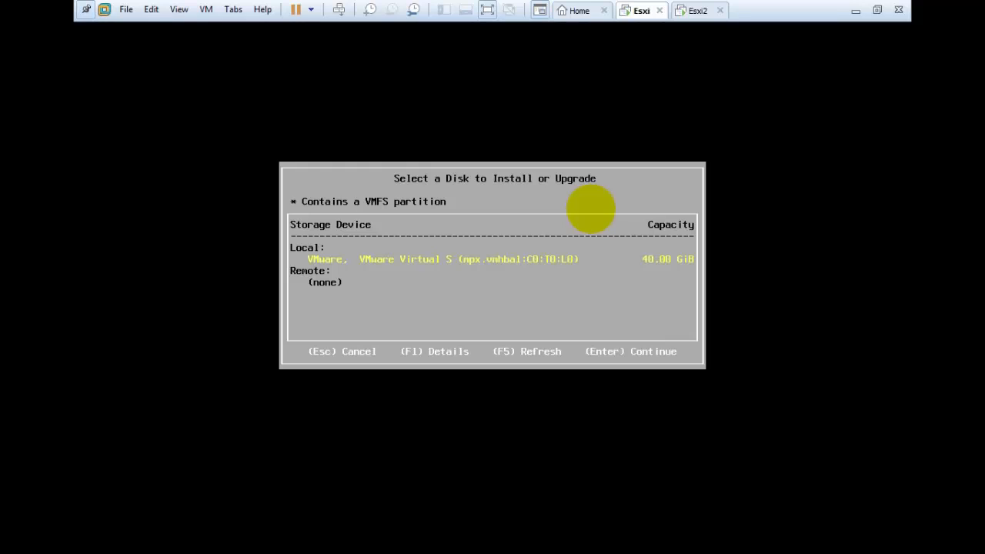
{"action": "key", "text": "Return"}
{"action": "key", "text": "Return"}
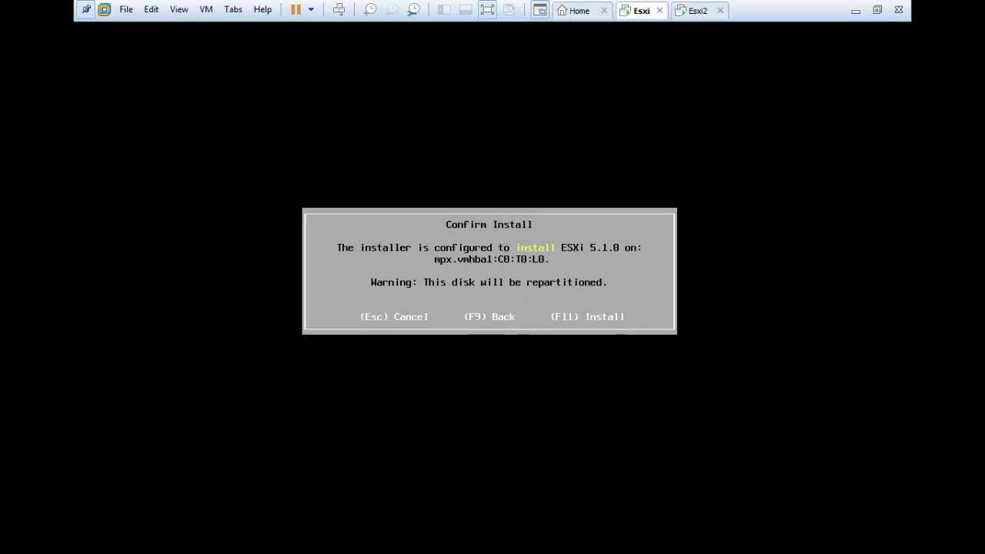
{"action": "key", "text": "F11"}
{"action": "left_click", "coordinate": [695, 10]}
{"action": "left_click", "coordinate": [592, 210]}
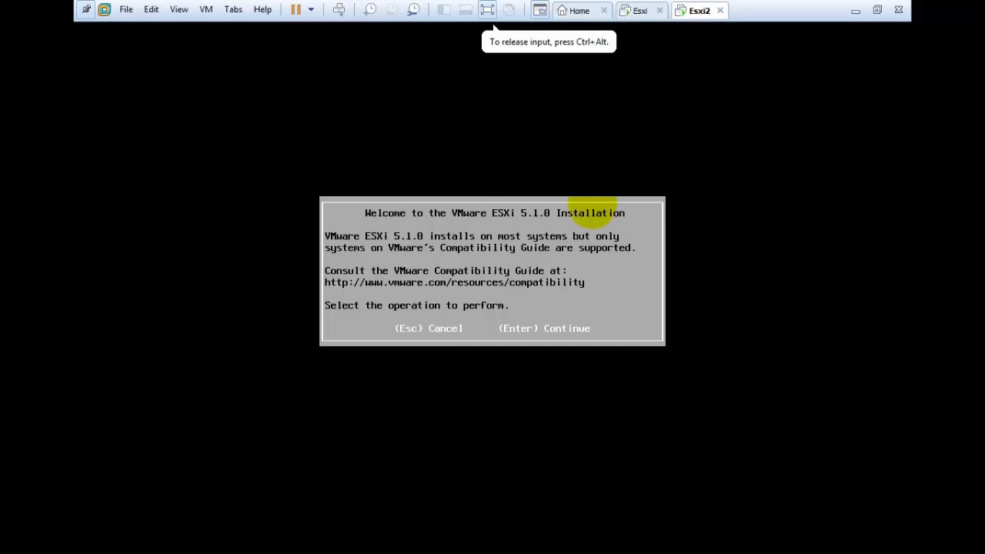
On Esxi2, accept the EULA, choose the 40 GB disk and US Default keyboard, then reboot after installing.
{"action": "key", "text": "Return"}
{"action": "key", "text": "F11"}
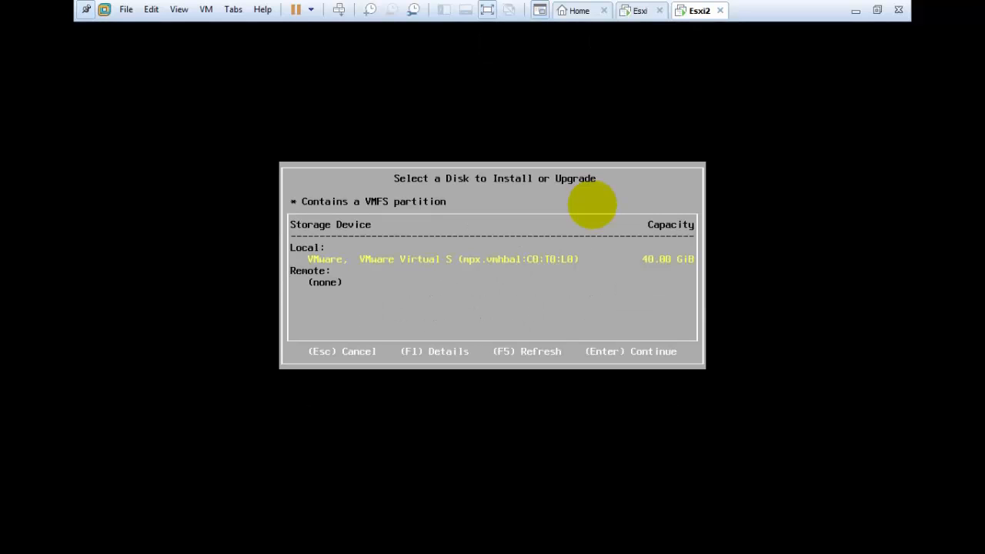
{"action": "key", "text": "Return"}
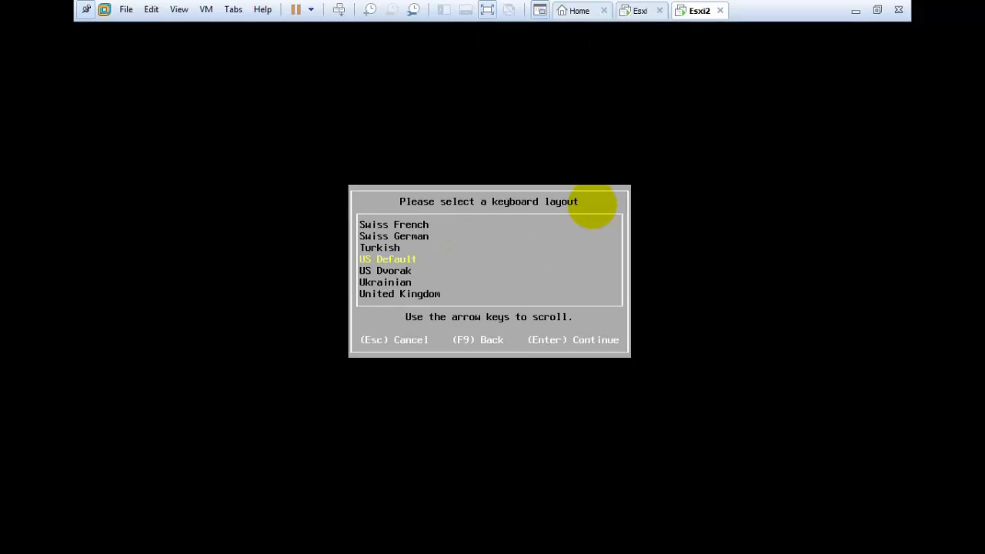
{"action": "key", "text": "Return"}
{"action": "key", "text": "Return"}
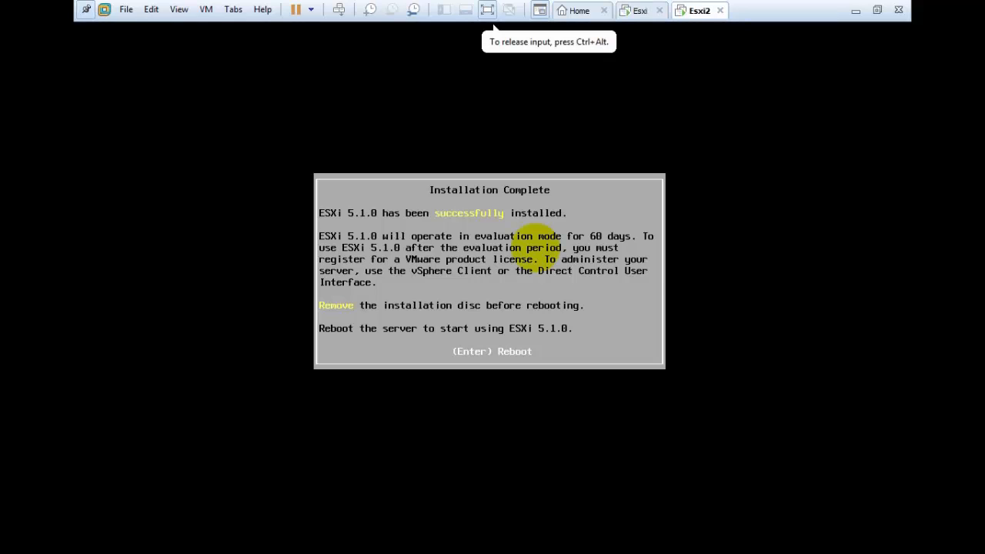
{"action": "key", "text": "Return"}
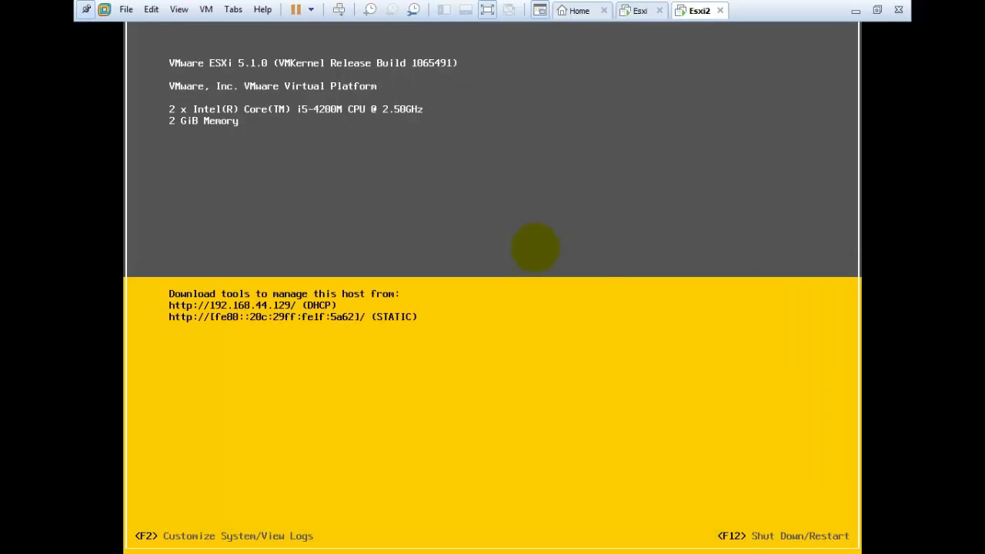
Log in to Esxi2's customization screen and open the management network IP configuration.
{"action": "key", "text": "F2"}
{"action": "key", "text": "Escape"}
{"action": "key", "text": "Down"}
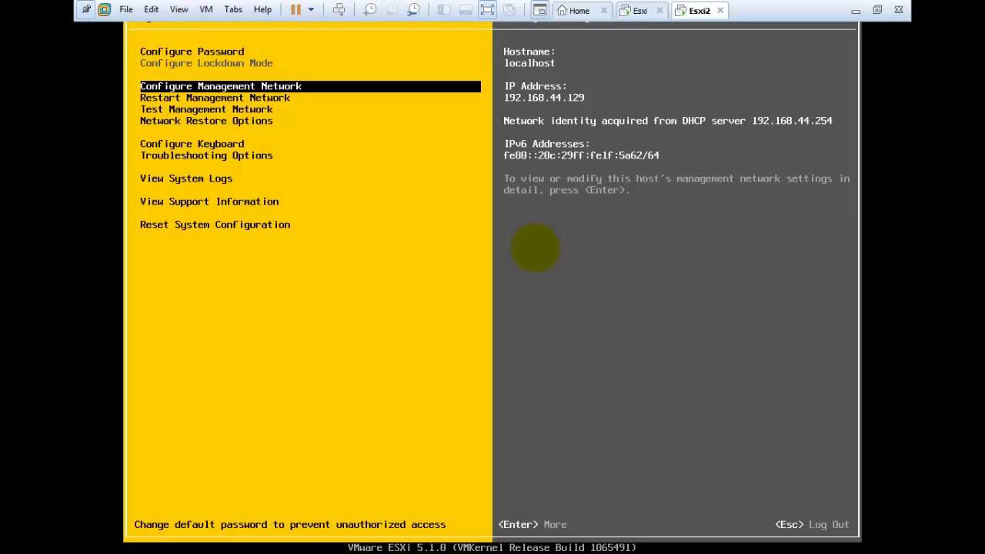
{"action": "key", "text": "Return"}
{"action": "key", "text": "Down"}
{"action": "key", "text": "Down"}
{"action": "key", "text": "Return"}
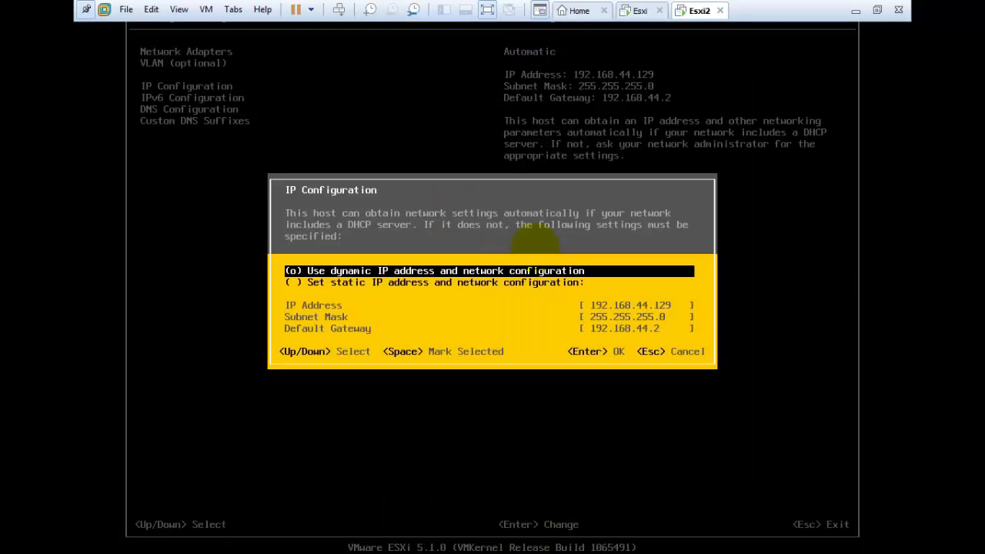
Switch to a static IP 10.0.0.3 with mask 255.0.0.0 and gateway 10.0.0.1.
{"action": "key", "text": "Down"}
{"action": "key", "text": "space"}
{"action": "key", "text": "Down"}
{"action": "key", "text": "Down"}
{"action": "key", "text": "Up"}
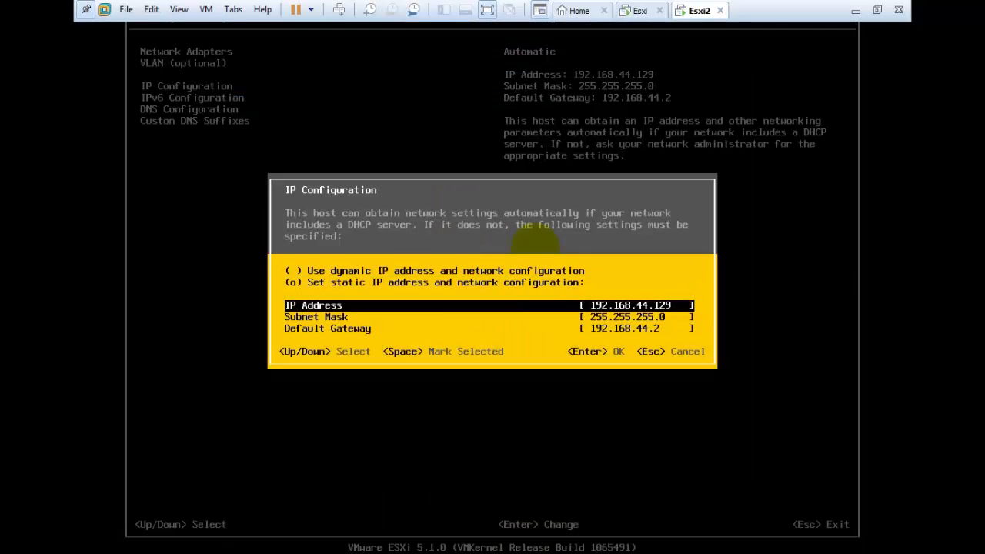
{"action": "key", "text": "BackSpace"}
{"action": "key", "text": "BackSpace"}
{"action": "key", "text": "BackSpace"}
{"action": "key", "text": "BackSpace"}
{"action": "key", "text": "BackSpace"}
{"action": "key", "text": "BackSpace"}
{"action": "key", "text": "BackSpace"}
{"action": "key", "text": "BackSpace"}
{"action": "key", "text": "BackSpace"}
{"action": "key", "text": "BackSpace"}
{"action": "key", "text": "BackSpace"}
{"action": "key", "text": "BackSpace"}
{"action": "key", "text": "BackSpace"}
{"action": "key", "text": "BackSpace"}
{"action": "type", "text": "10.0.0.3"}
{"action": "key", "text": "Down"}
{"action": "type", "text": "255.0.0.0"}
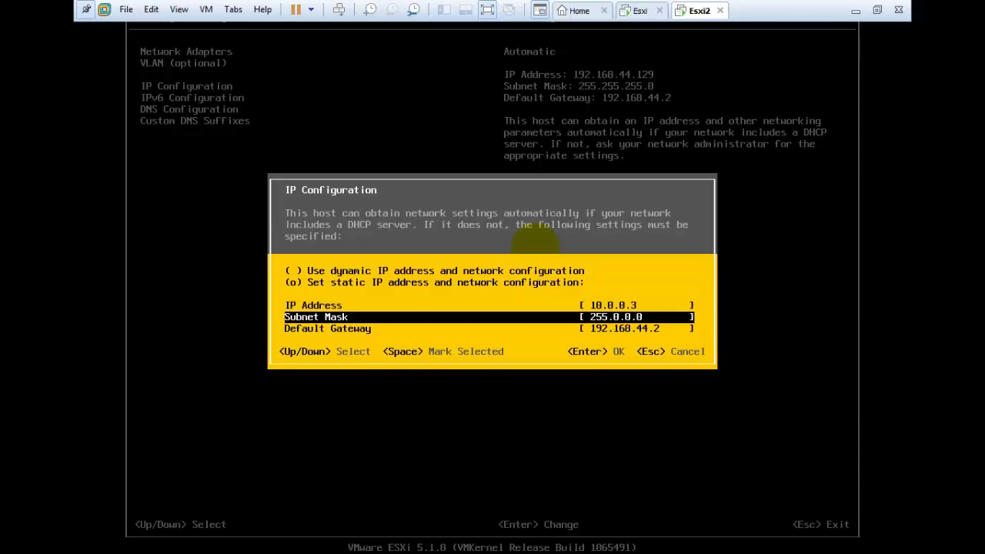
{"action": "key", "text": "Down"}
{"action": "type", "text": "10.0."}
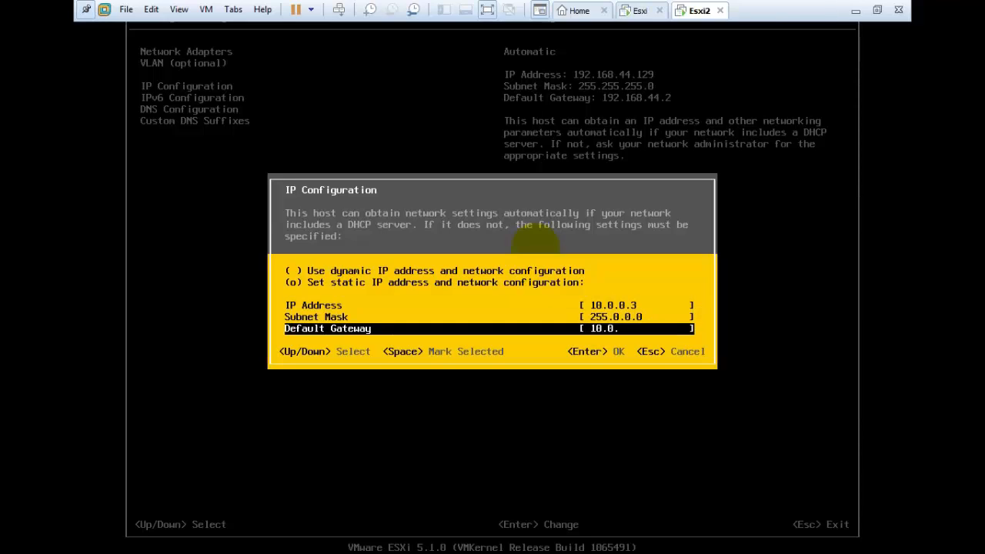
{"action": "type", "text": "0.1"}
{"action": "key", "text": "Return"}
{"action": "key", "text": "Down"}
Set the primary DNS server to 10.0.0.1 and the hostname to esxi1.
{"action": "key", "text": "Down"}
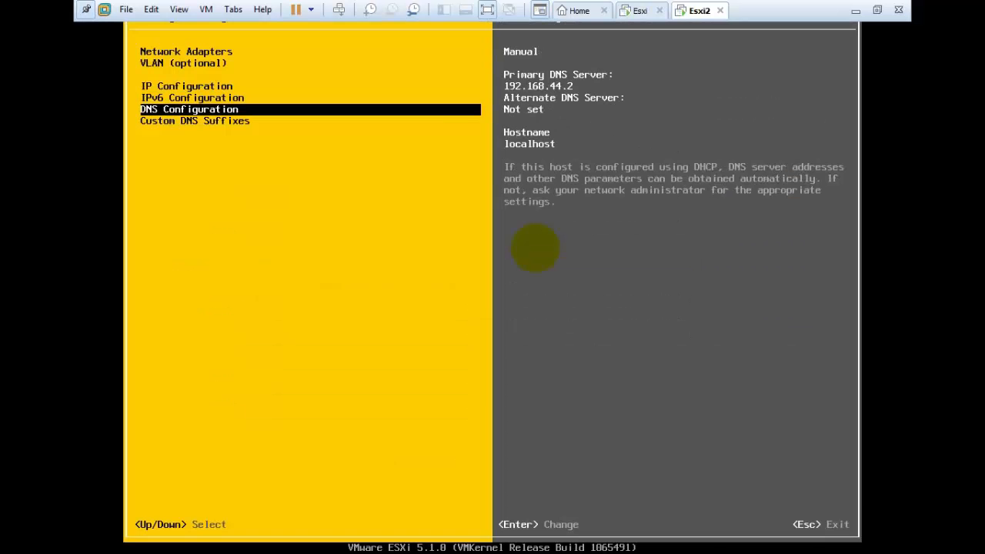
{"action": "key", "text": "Return"}
{"action": "key", "text": "Down"}
{"action": "key", "text": "Up"}
{"action": "key", "text": "BackSpace"}
{"action": "key", "text": "BackSpace"}
{"action": "key", "text": "BackSpace"}
{"action": "key", "text": "BackSpace"}
{"action": "key", "text": "BackSpace"}
{"action": "key", "text": "BackSpace"}
{"action": "key", "text": "BackSpace"}
{"action": "key", "text": "BackSpace"}
{"action": "key", "text": "BackSpace"}
{"action": "key", "text": "BackSpace"}
{"action": "key", "text": "BackSpace"}
{"action": "key", "text": "BackSpace"}
{"action": "type", "text": "1"}
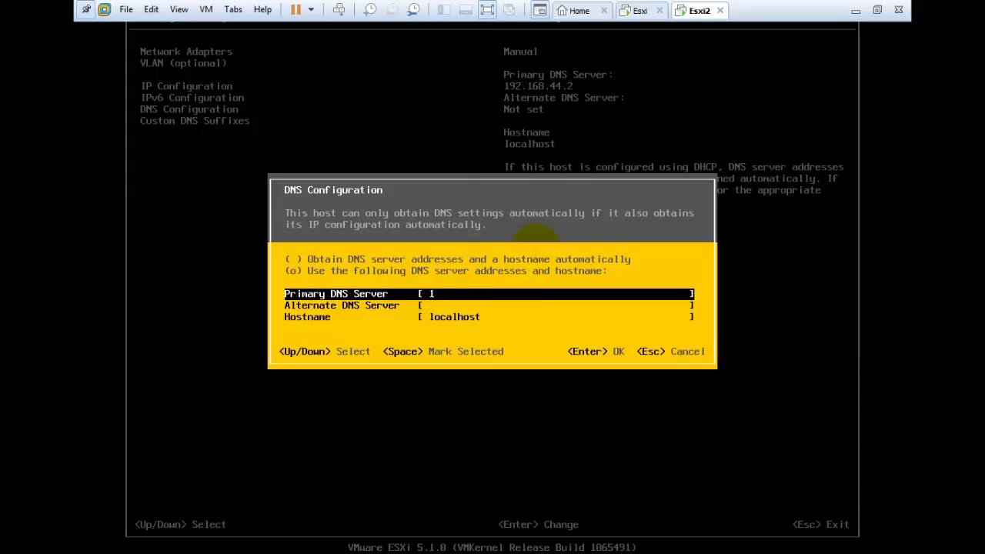
{"action": "type", "text": "0.0.0.1"}
{"action": "key", "text": "Down"}
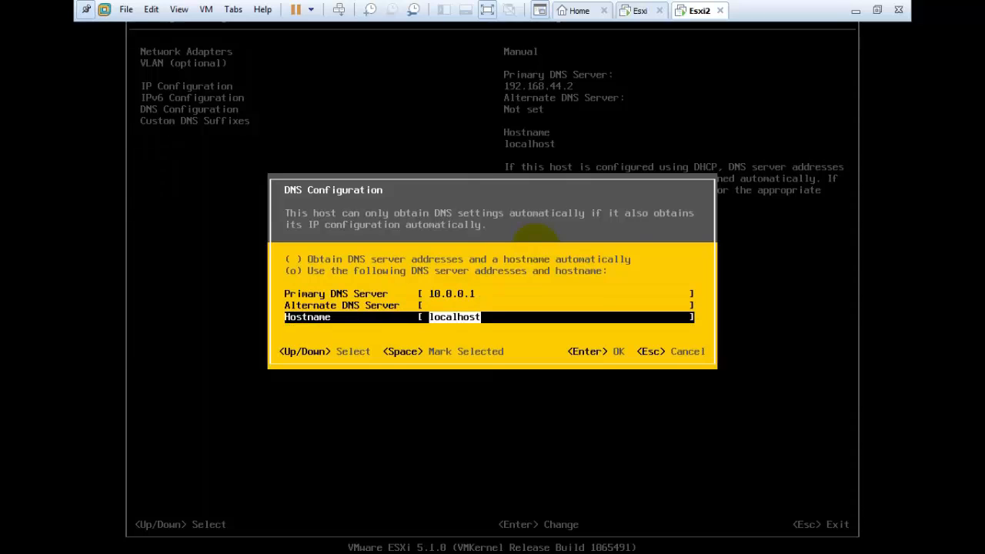
{"action": "key", "text": "BackSpace"}
{"action": "type", "text": "esx"}
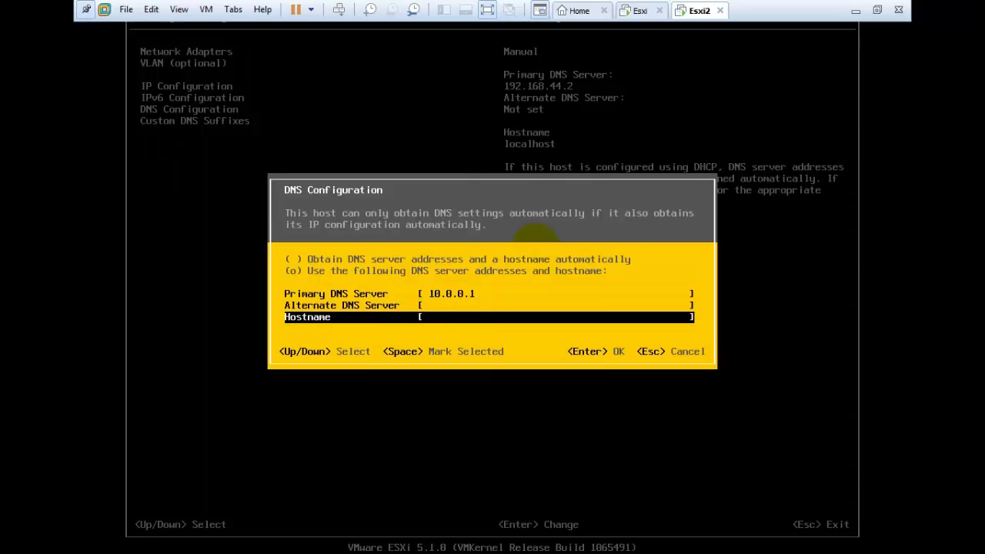
{"action": "type", "text": "i1"}
{"action": "key", "text": "Return"}
Add the custom DNS suffix harsha.com and apply, restarting the management network.
{"action": "key", "text": "Down"}
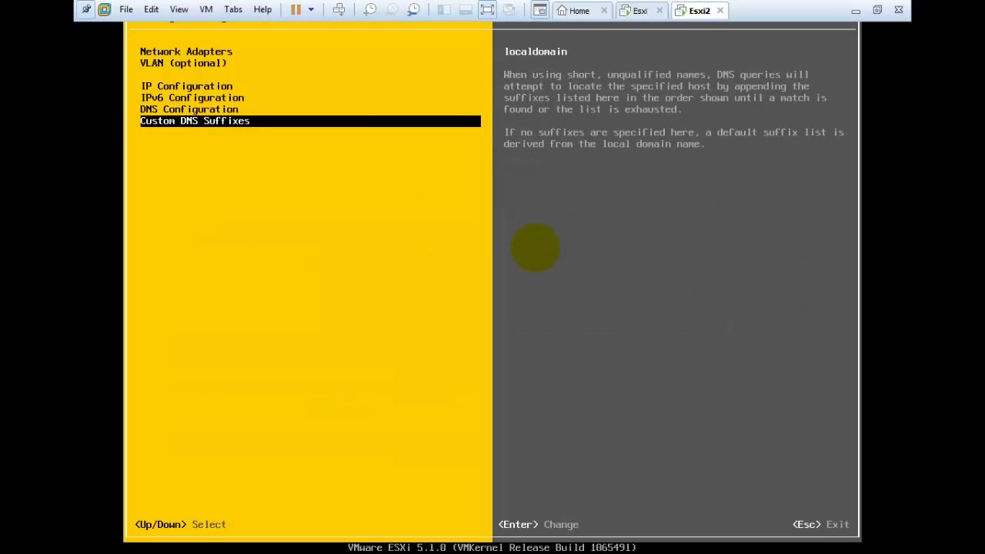
{"action": "key", "text": "Return"}
{"action": "type", "text": "harsha.com"}
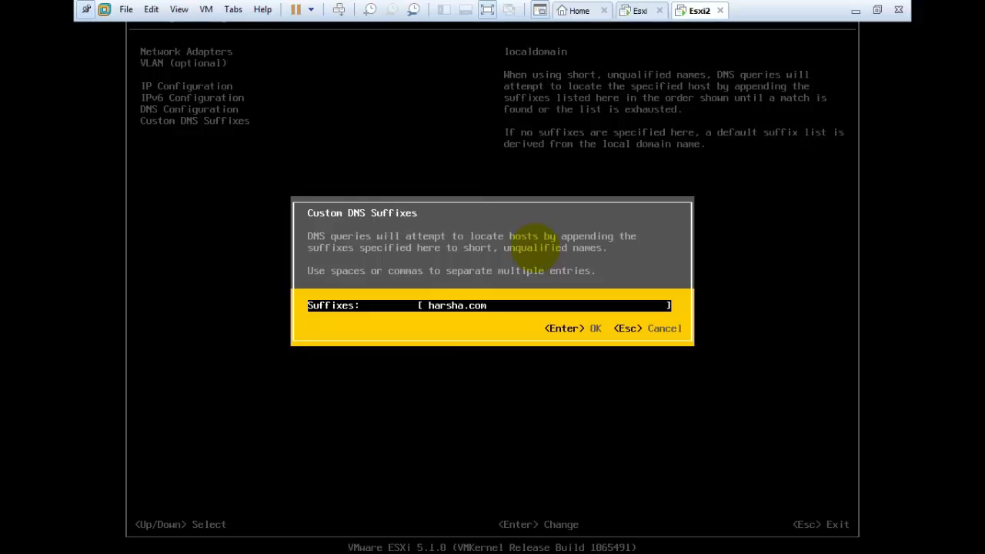
{"action": "key", "text": "Return"}
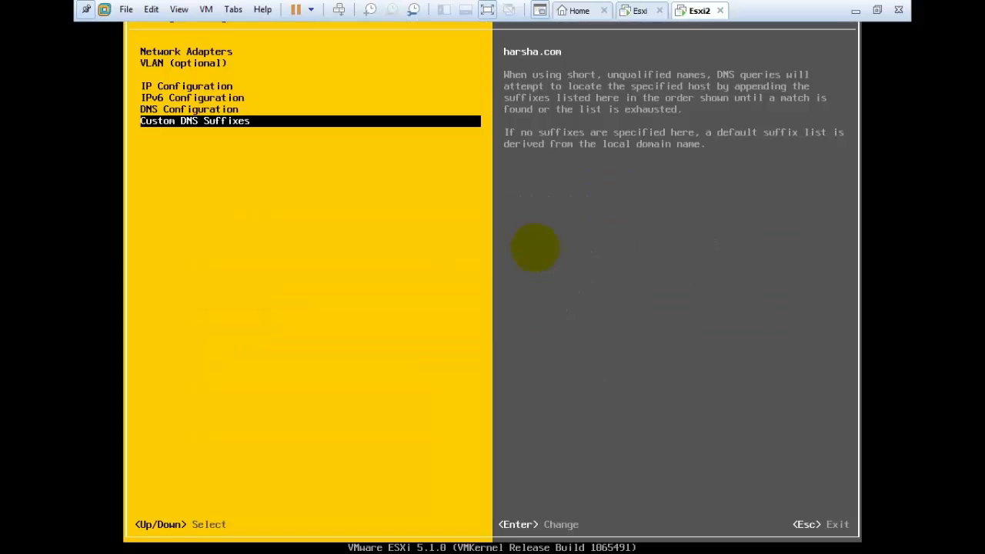
{"action": "key", "text": "Escape"}
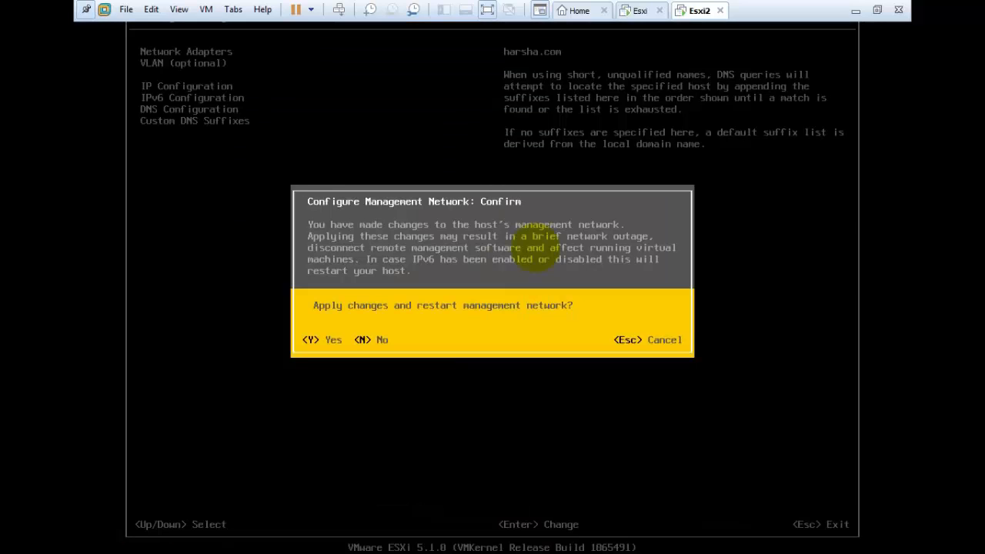
{"action": "key", "text": "y"}
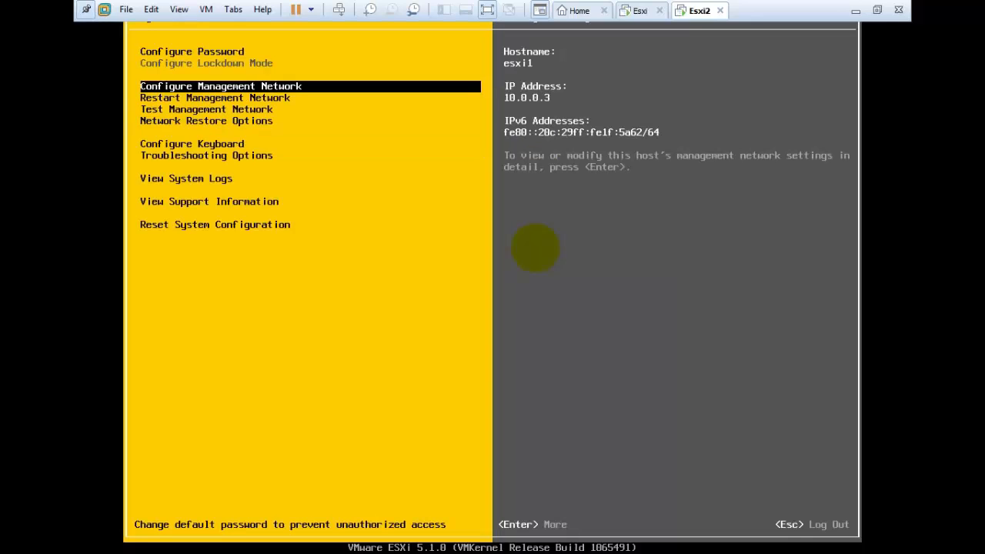
Switch to the Esxi VM and open its management network IP configuration.
{"action": "key", "text": "Escape"}
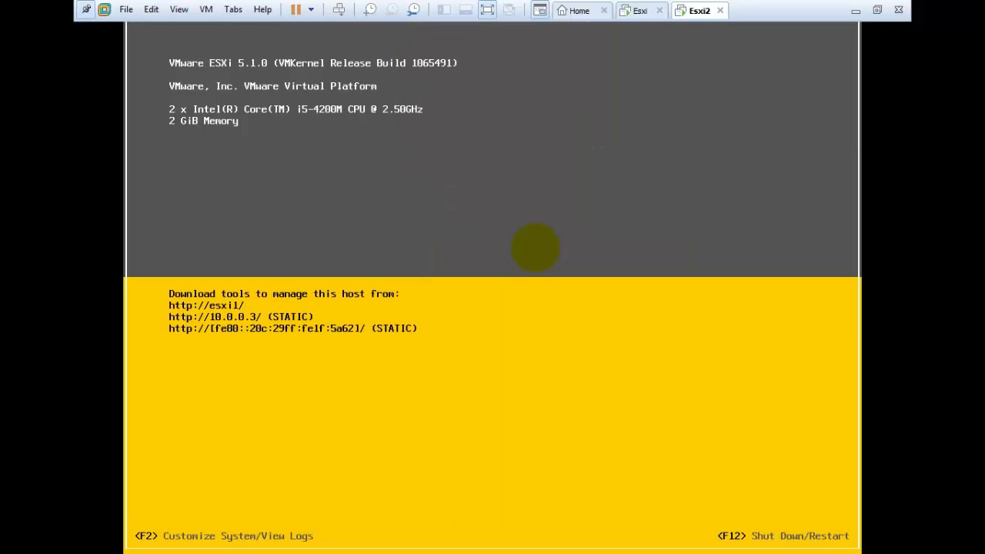
{"action": "key", "text": "ctrl+alt"}
{"action": "left_click", "coordinate": [643, 10]}
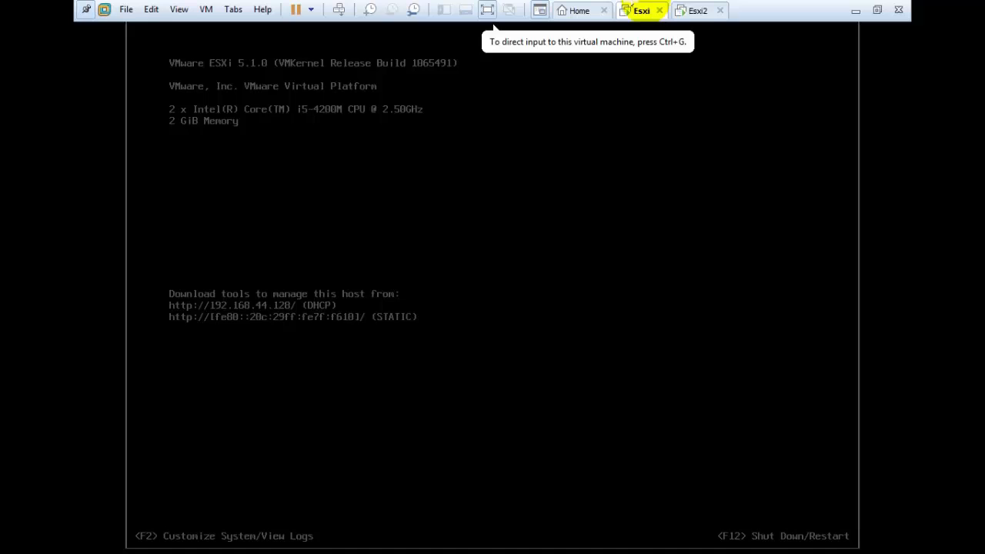
{"action": "left_click", "coordinate": [442, 237]}
{"action": "key", "text": "F2"}
{"action": "key", "text": "Escape"}
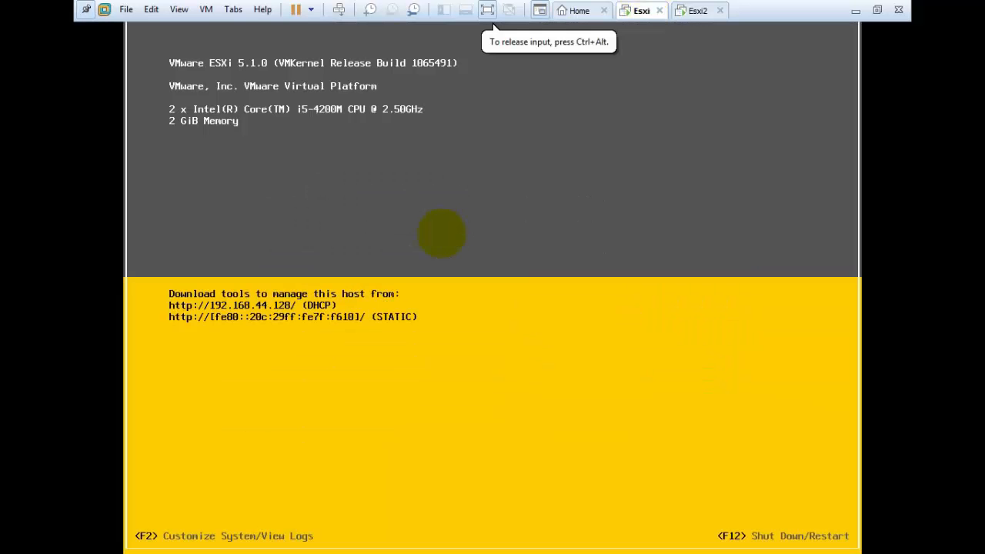
{"action": "key", "text": "F2"}
{"action": "key", "text": "Down"}
{"action": "key", "text": "Down"}
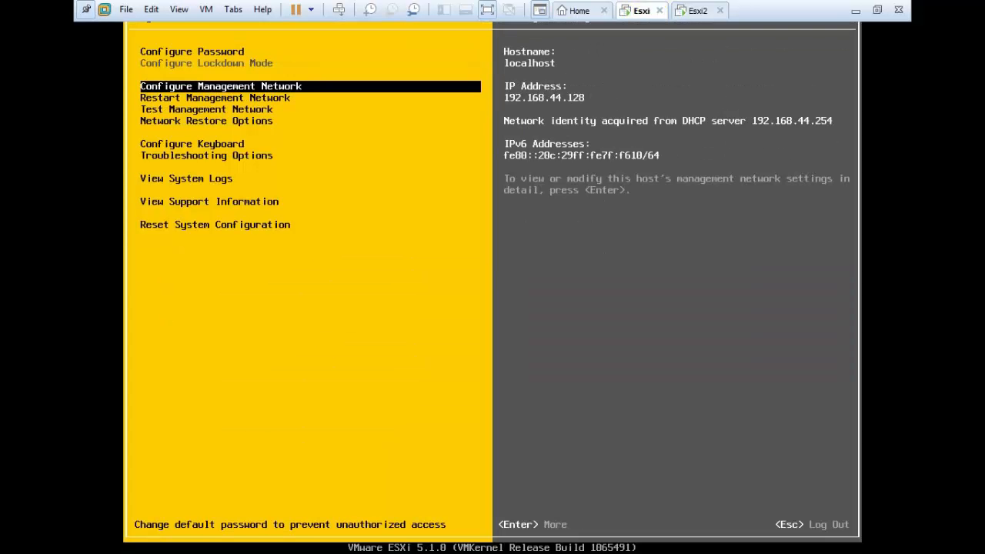
{"action": "key", "text": "Return"}
{"action": "key", "text": "Down"}
{"action": "key", "text": "Down"}
{"action": "key", "text": "Return"}
Set a static IP 10.0.0.2 with mask 255.0.0.0 and gateway 10.0.0.1.
{"action": "key", "text": "Down"}
{"action": "key", "text": "space"}
{"action": "key", "text": "Down"}
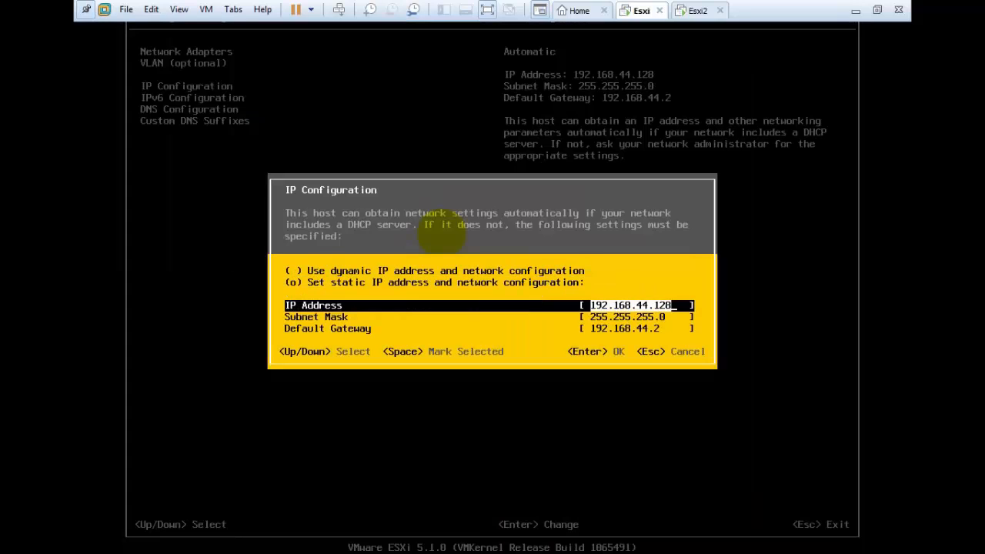
{"action": "key", "text": "BackSpace"}
{"action": "key", "text": "BackSpace"}
{"action": "key", "text": "BackSpace"}
{"action": "key", "text": "BackSpace"}
{"action": "key", "text": "BackSpace"}
{"action": "key", "text": "BackSpace"}
{"action": "key", "text": "BackSpace"}
{"action": "key", "text": "BackSpace"}
{"action": "key", "text": "BackSpace"}
{"action": "key", "text": "BackSpace"}
{"action": "key", "text": "BackSpace"}
{"action": "key", "text": "BackSpace"}
{"action": "key", "text": "BackSpace"}
{"action": "key", "text": "BackSpace"}
{"action": "type", "text": "10.0.0."}
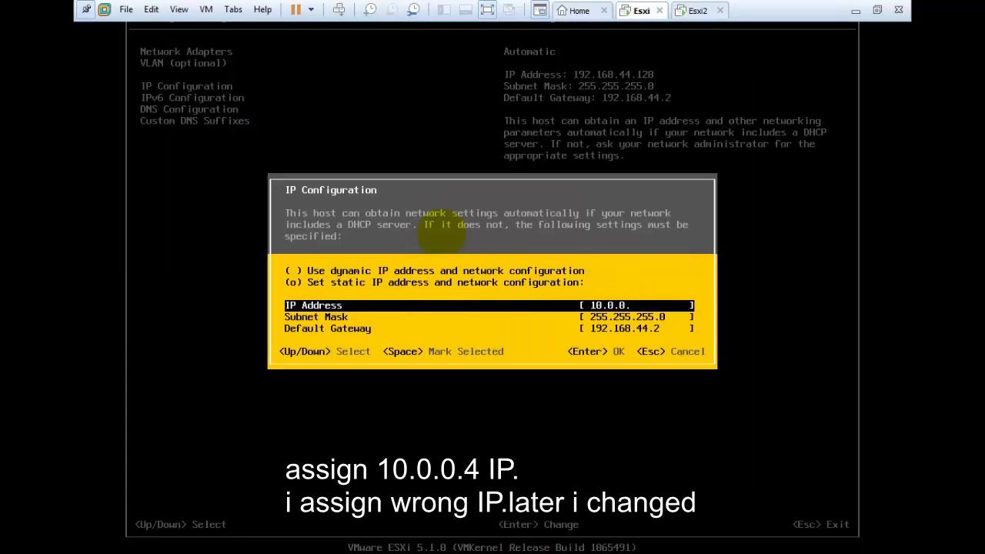
{"action": "type", "text": "2"}
{"action": "key", "text": "Down"}
{"action": "key", "text": "BackSpace"}
{"action": "key", "text": "BackSpace"}
{"action": "key", "text": "BackSpace"}
{"action": "key", "text": "BackSpace"}
{"action": "key", "text": "BackSpace"}
{"action": "key", "text": "BackSpace"}
{"action": "key", "text": "BackSpace"}
{"action": "key", "text": "BackSpace"}
{"action": "key", "text": "BackSpace"}
{"action": "key", "text": "BackSpace"}
{"action": "key", "text": "BackSpace"}
{"action": "key", "text": "BackSpace"}
{"action": "key", "text": "BackSpace"}
{"action": "type", "text": "255"}
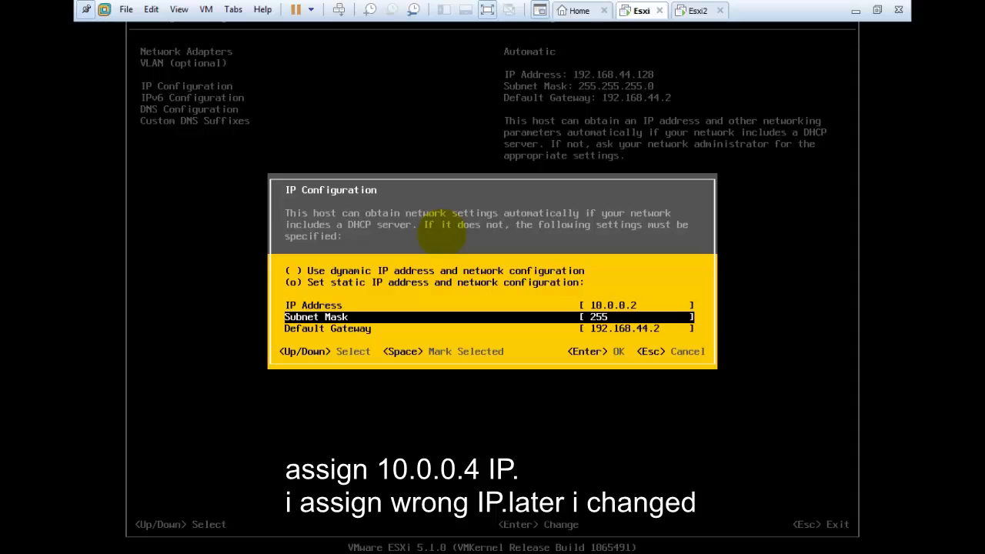
{"action": "type", "text": ".0.0.0"}
{"action": "key", "text": "Down"}
{"action": "key", "text": "BackSpace"}
{"action": "key", "text": "BackSpace"}
{"action": "key", "text": "BackSpace"}
{"action": "key", "text": "BackSpace"}
{"action": "key", "text": "BackSpace"}
{"action": "key", "text": "BackSpace"}
{"action": "key", "text": "BackSpace"}
{"action": "key", "text": "BackSpace"}
{"action": "key", "text": "BackSpace"}
{"action": "key", "text": "BackSpace"}
{"action": "key", "text": "BackSpace"}
{"action": "key", "text": "BackSpace"}
{"action": "type", "text": "10"}
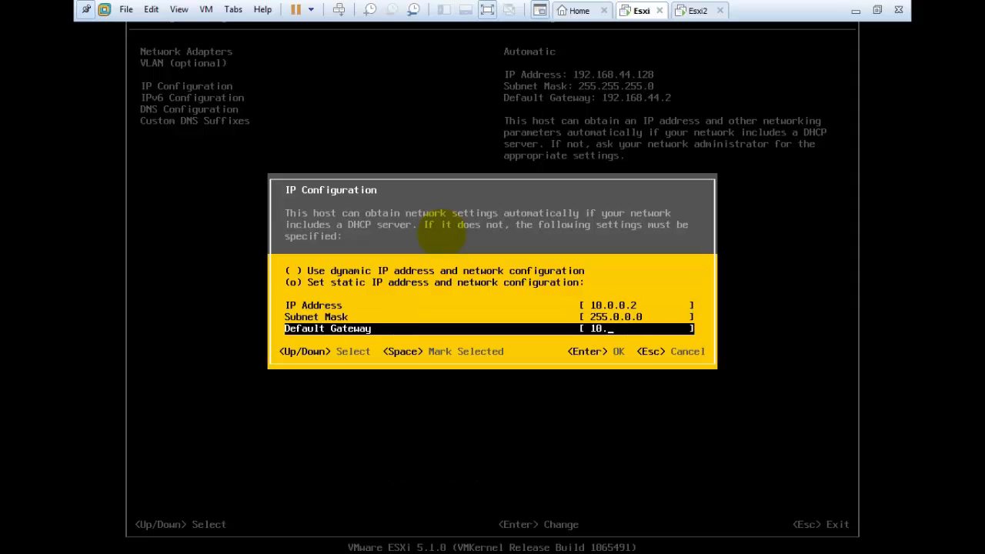
{"action": "type", "text": ".0.0.1"}
{"action": "key", "text": "Return"}
Set the DNS server to 10.0.0.1 and the hostname to esxi2.
{"action": "key", "text": "Down"}
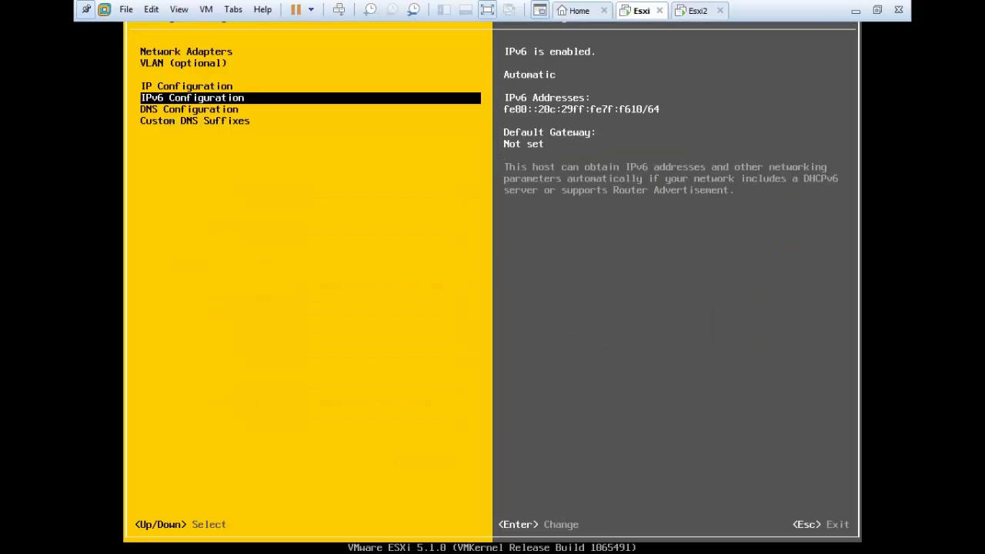
{"action": "key", "text": "Down"}
{"action": "key", "text": "Return"}
{"action": "key", "text": "BackSpace"}
{"action": "type", "text": "10.0.0.1"}
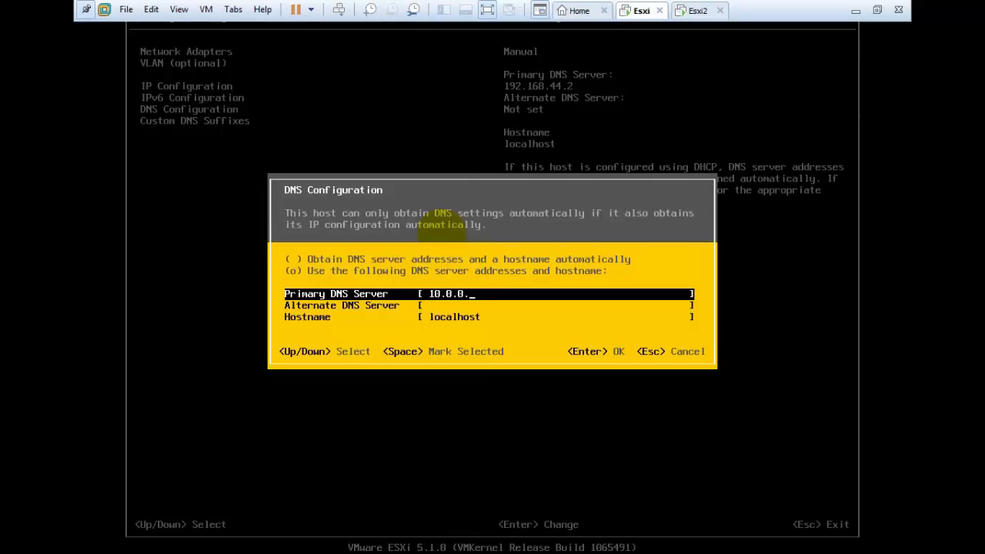
{"action": "key", "text": "Down"}
{"action": "key", "text": "Down"}
{"action": "key", "text": "BackSpace"}
{"action": "type", "text": "esxi"}
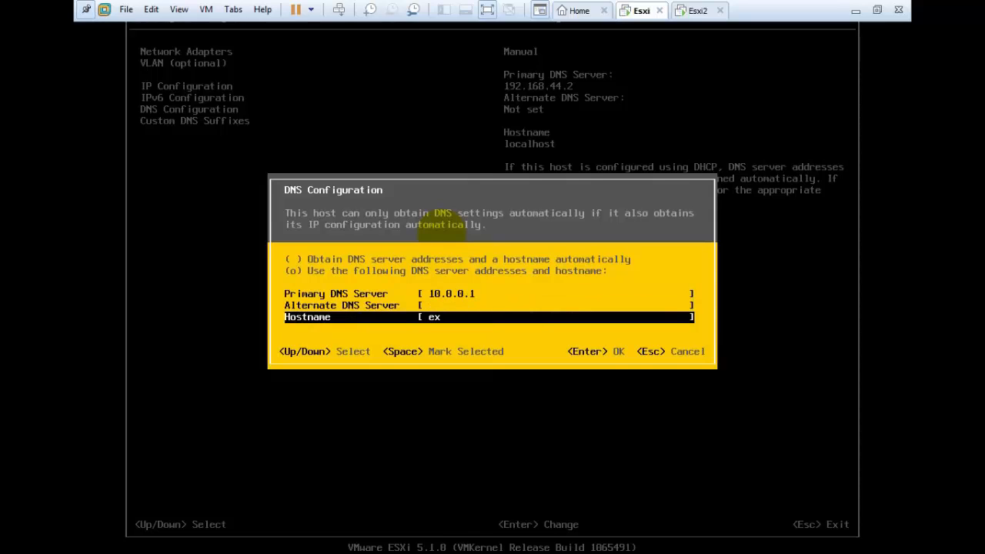
{"action": "type", "text": "2"}
{"action": "key", "text": "Return"}
Replace the localdomain suffix with harsha.com and apply the network changes.
{"action": "key", "text": "Down"}
{"action": "key", "text": "Return"}
{"action": "key", "text": "BackSpace"}
{"action": "type", "text": "ha"}
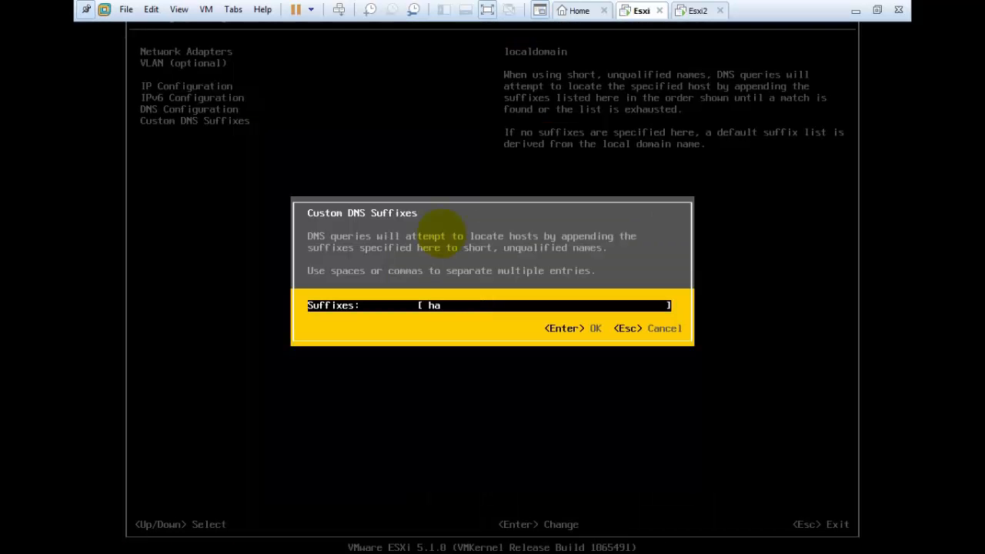
{"action": "type", "text": "rsha.com"}
{"action": "key", "text": "Return"}
{"action": "key", "text": "Escape"}
{"action": "key", "text": "y"}
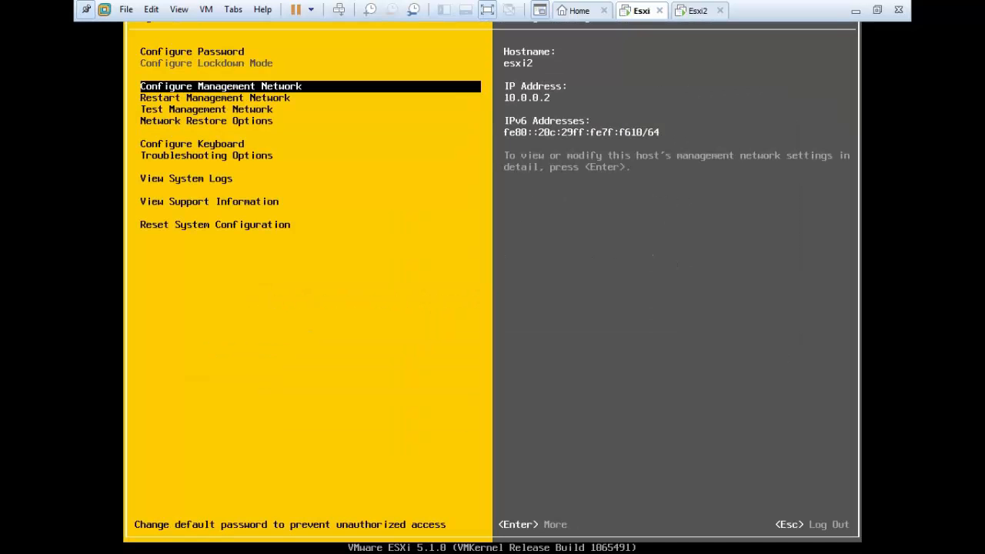
{"action": "key", "text": "ctrl+alt"}
Log in as root on the Esxi console and shut down the first ESXi host.
{"action": "left_click", "coordinate": [697, 10]}
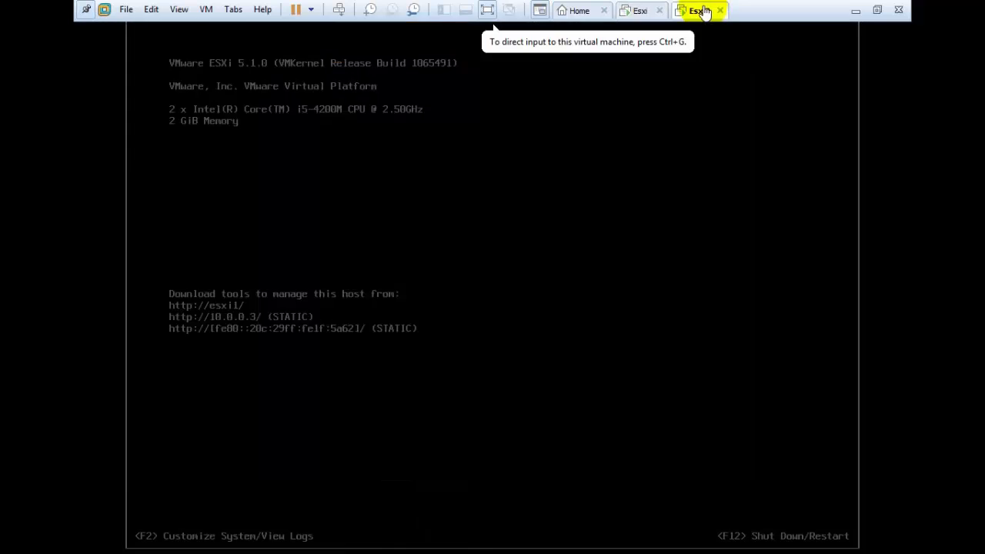
{"action": "left_click", "coordinate": [641, 11]}
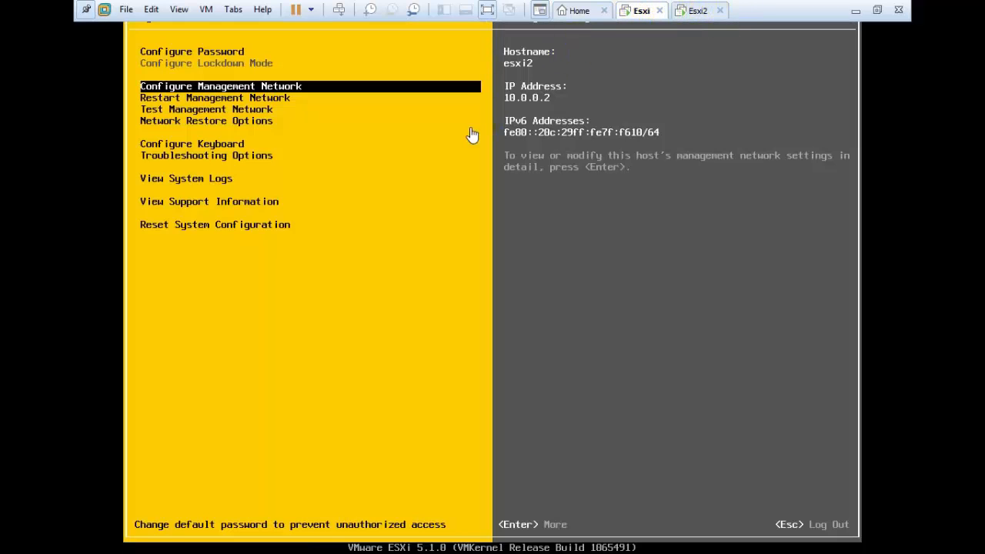
{"action": "left_click", "coordinate": [448, 208]}
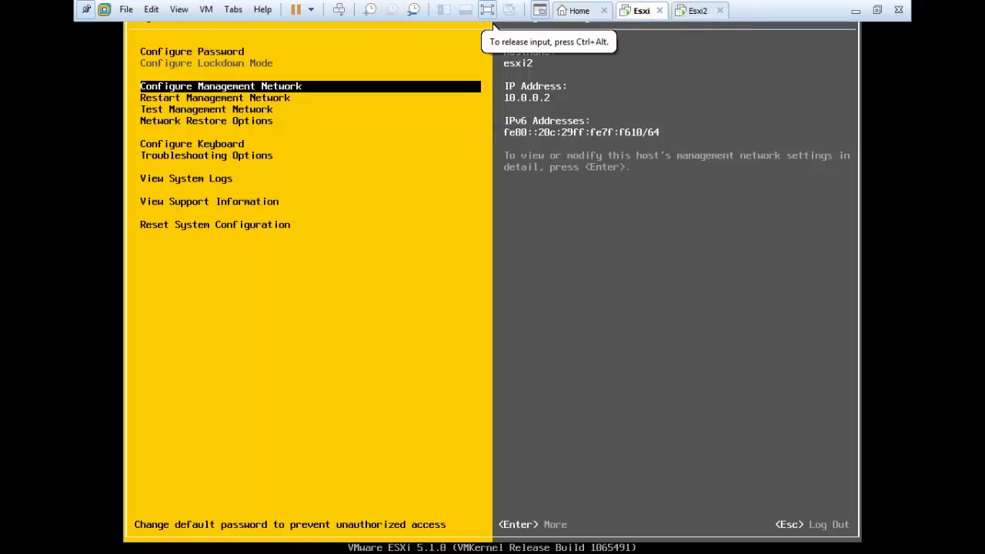
{"action": "key", "text": "Escape"}
{"action": "key", "text": "F2"}
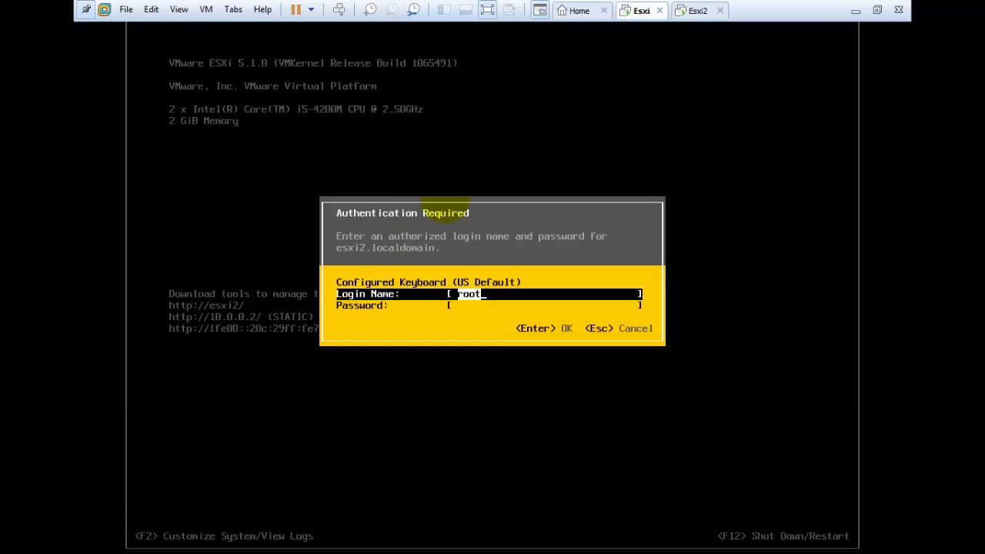
{"action": "key", "text": "Escape"}
{"action": "key", "text": "F2"}
{"action": "key", "text": "Return"}
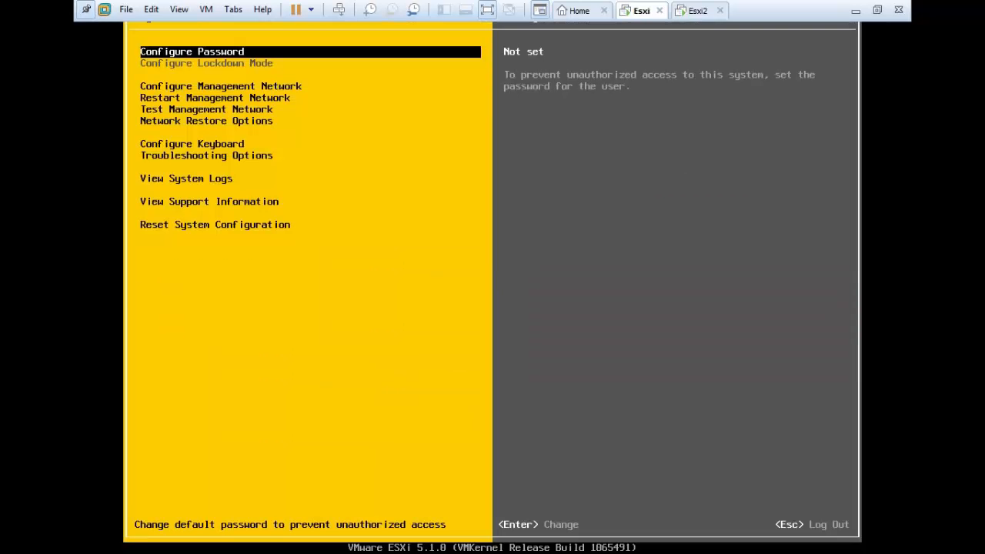
{"action": "key", "text": "Escape"}
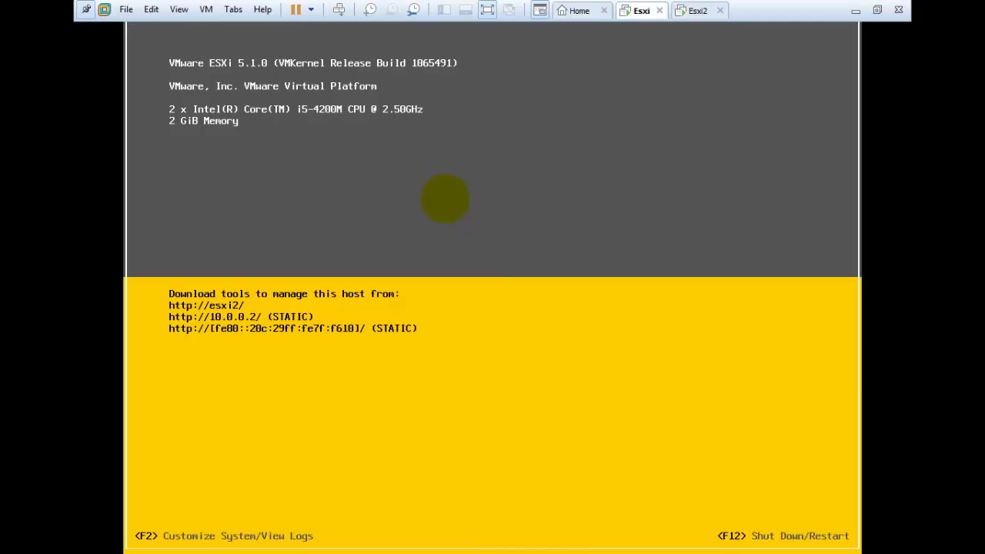
{"action": "key", "text": "F2"}
{"action": "key", "text": "Tab"}
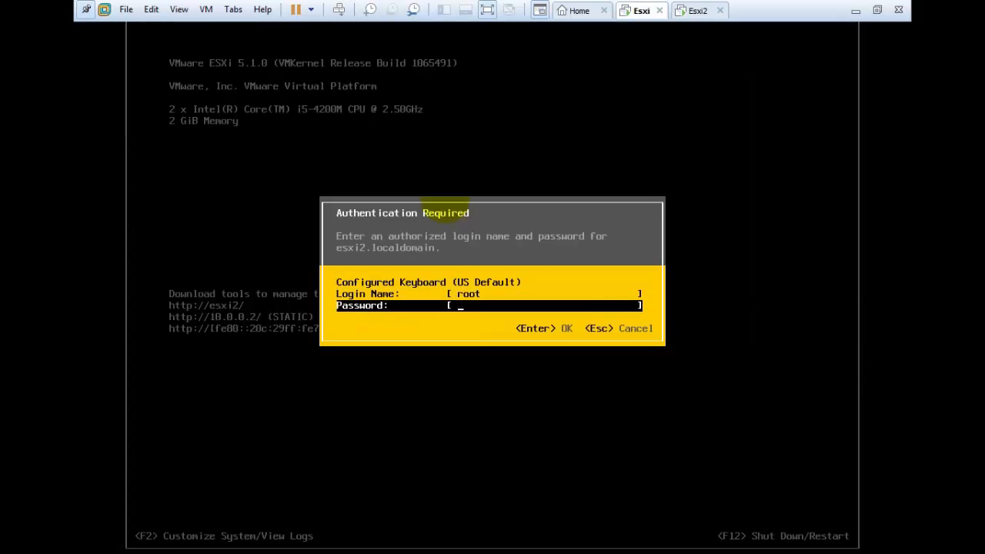
{"action": "key", "text": "Return"}
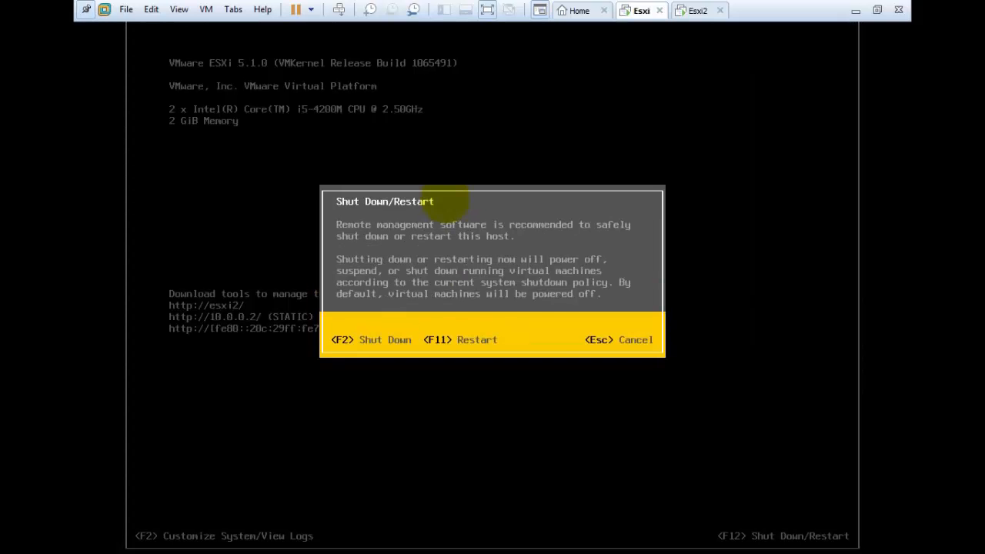
{"action": "key", "text": "F2"}
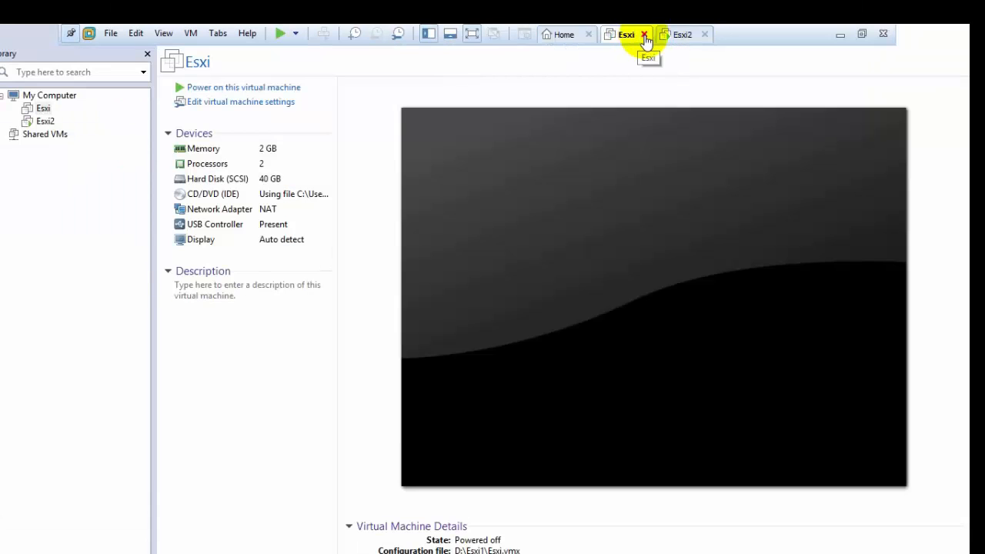
Close the powered-off Esxi tab and shut down the Esxi2 host.
{"action": "left_click", "coordinate": [645, 35]}
{"action": "left_click", "coordinate": [428, 223]}
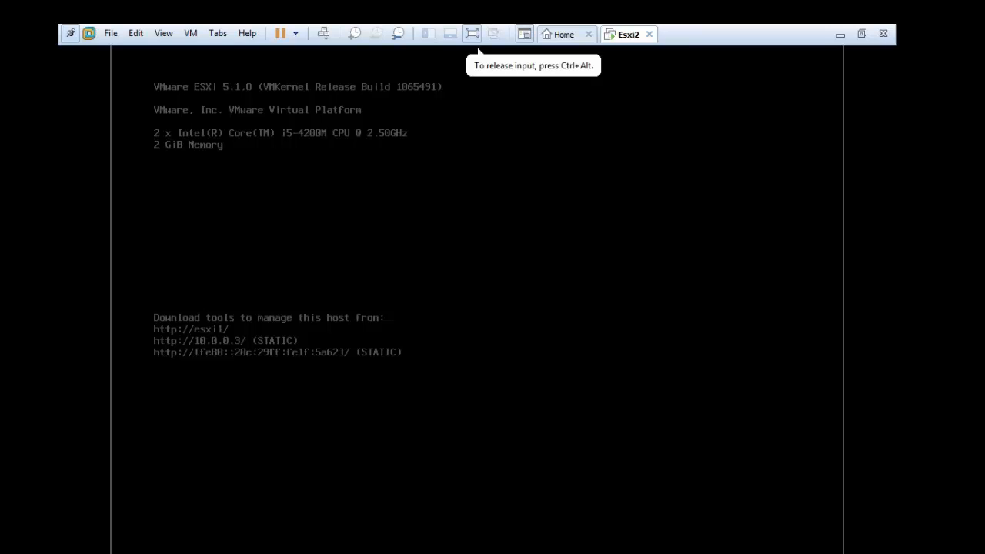
{"action": "left_click", "coordinate": [427, 216]}
{"action": "key", "text": "F12"}
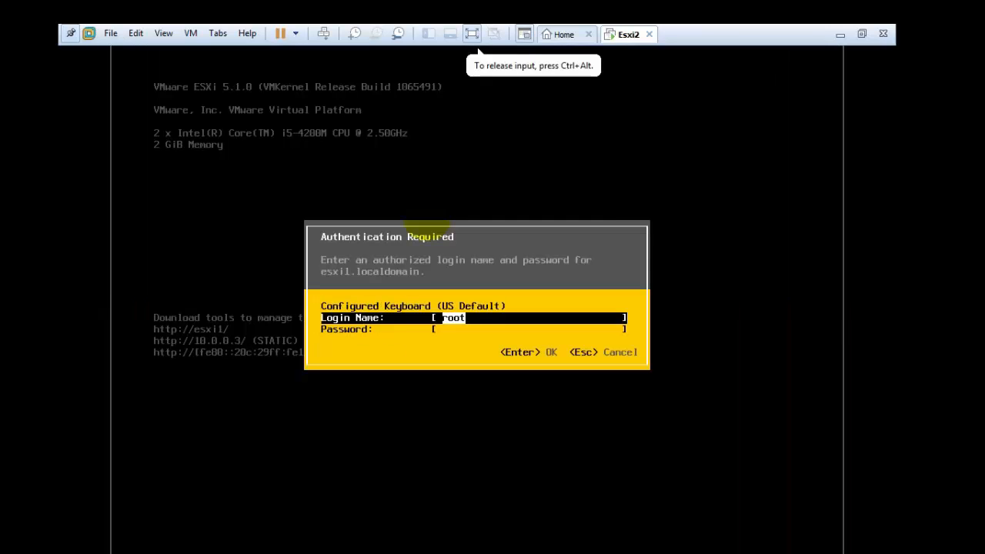
{"action": "key", "text": "Tab"}
{"action": "key", "text": "Return"}
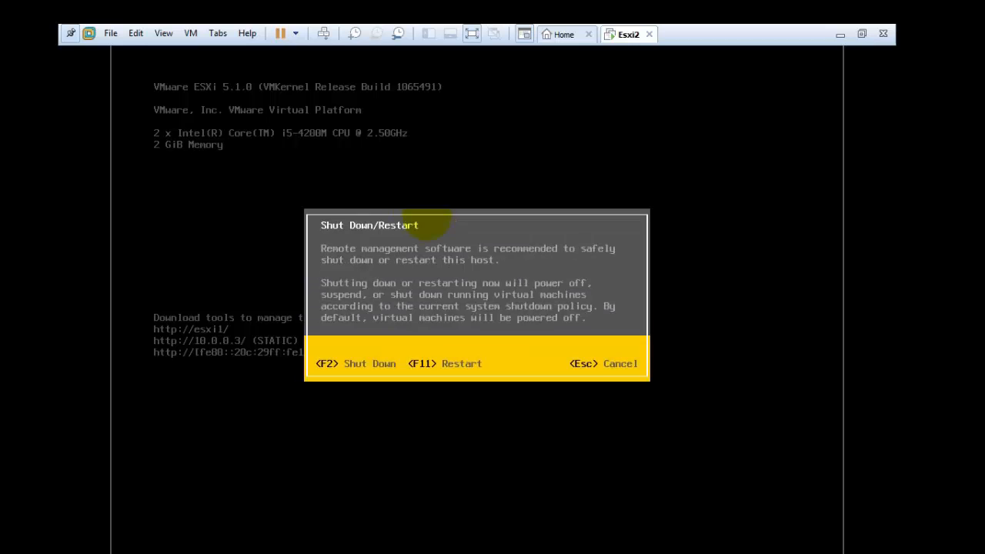
{"action": "key", "text": "F2"}
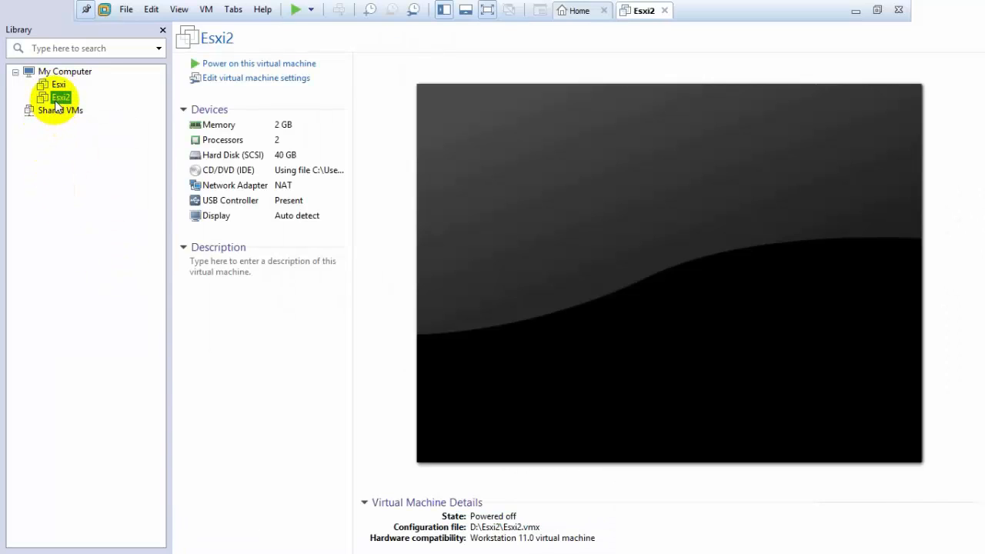
Rename the Esxi2 machine to Esxi21 and the Esxi machine to Esxi2.
{"action": "right_click", "coordinate": [59, 99]}
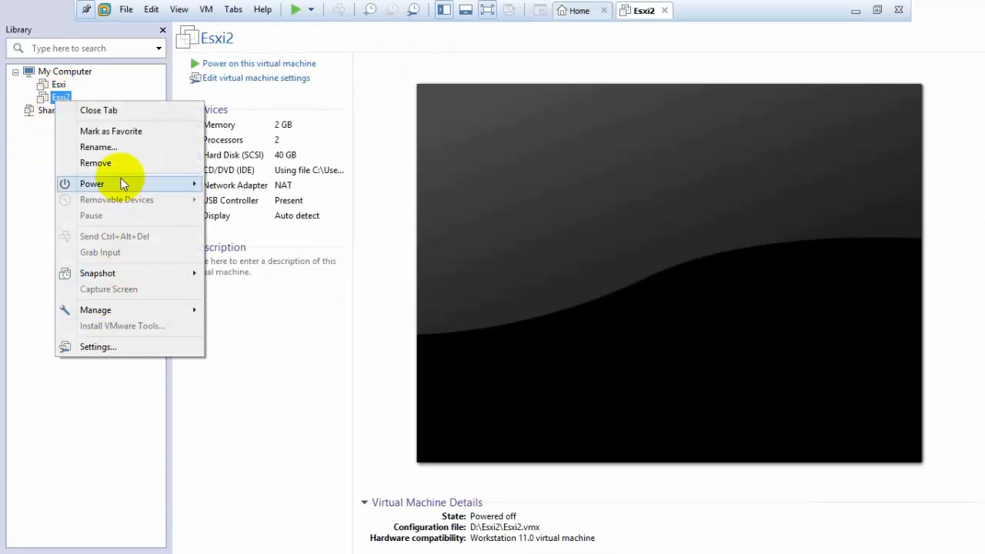
{"action": "left_click", "coordinate": [110, 147]}
{"action": "key", "text": "End"}
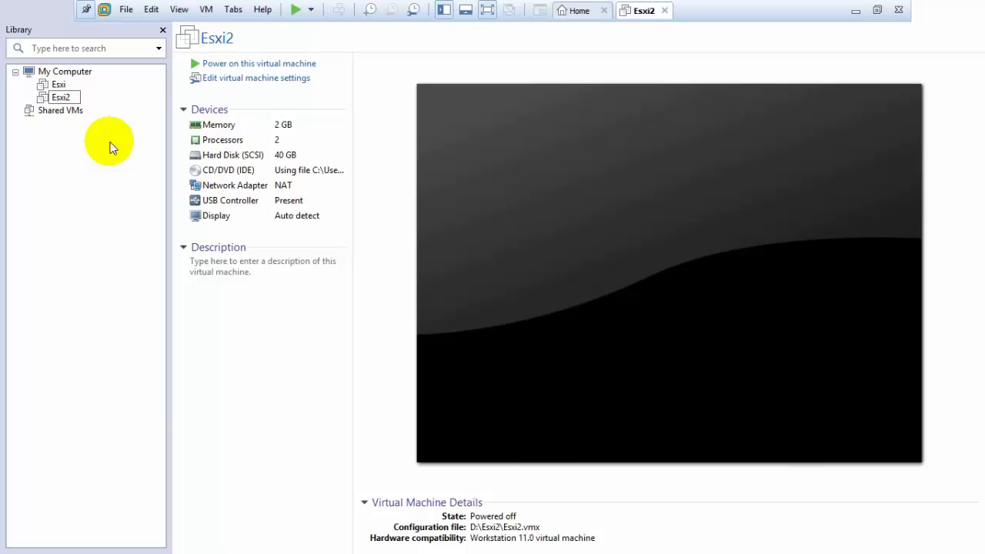
{"action": "type", "text": "1"}
{"action": "key", "text": "Return"}
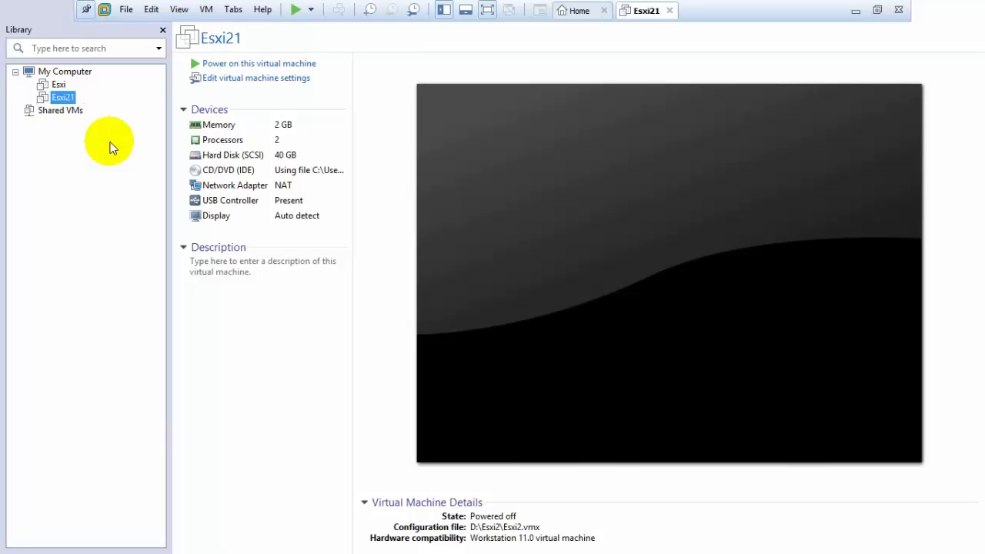
{"action": "left_click", "coordinate": [62, 86]}
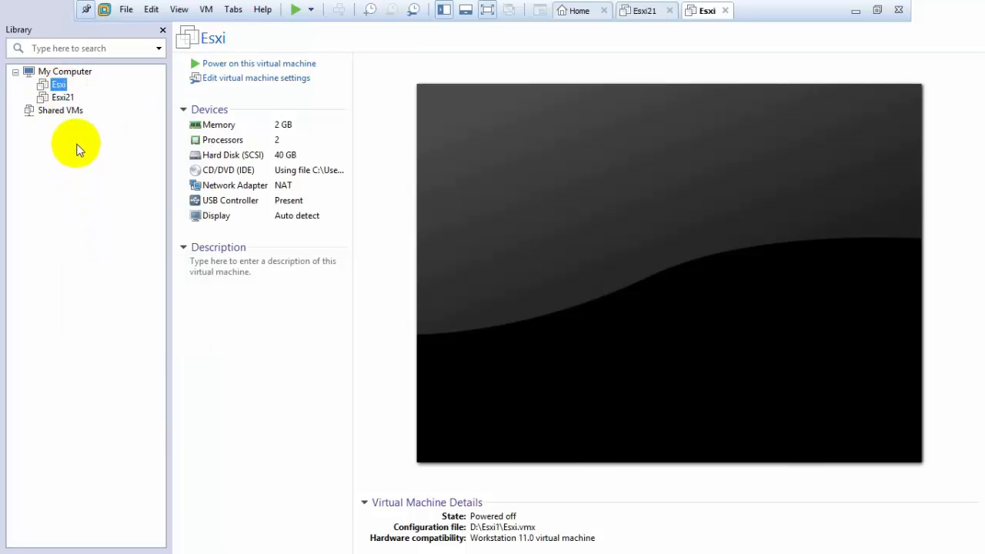
{"action": "type", "text": "1"}
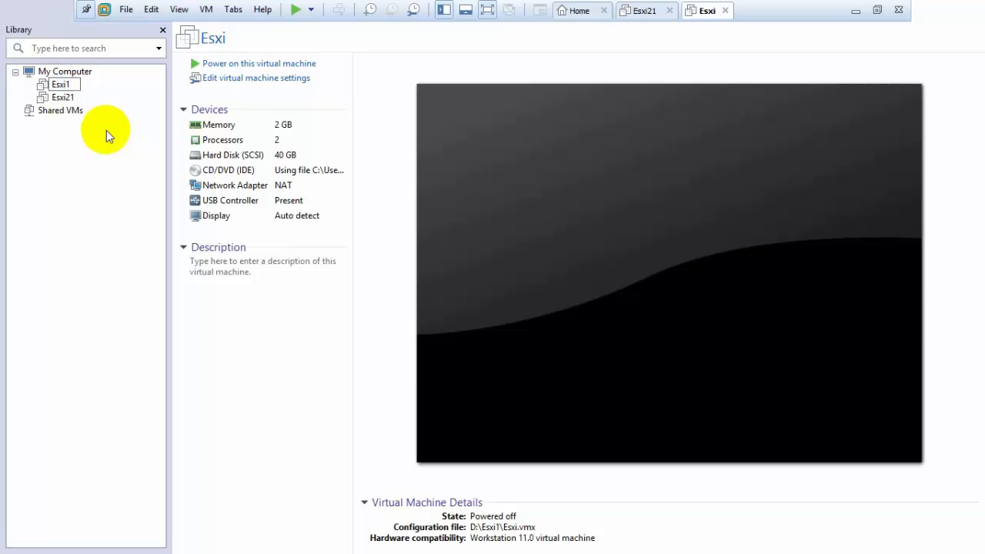
{"action": "key", "text": "BackSpace"}
{"action": "type", "text": "2"}
{"action": "key", "text": "Return"}
Rename Esxi21 to Esxi1, move it above Esxi2, and close VMware Workstation.
{"action": "right_click", "coordinate": [65, 98]}
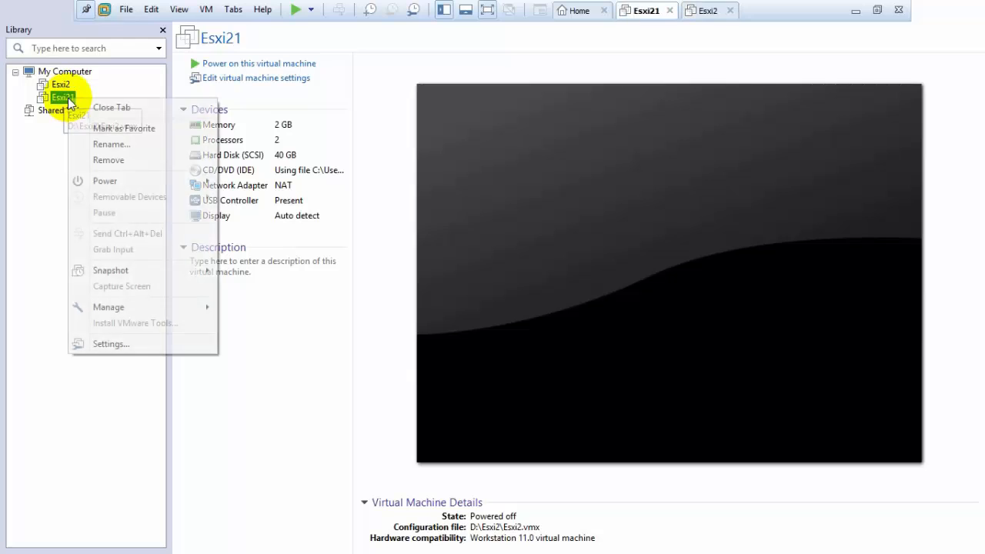
{"action": "left_click", "coordinate": [136, 143]}
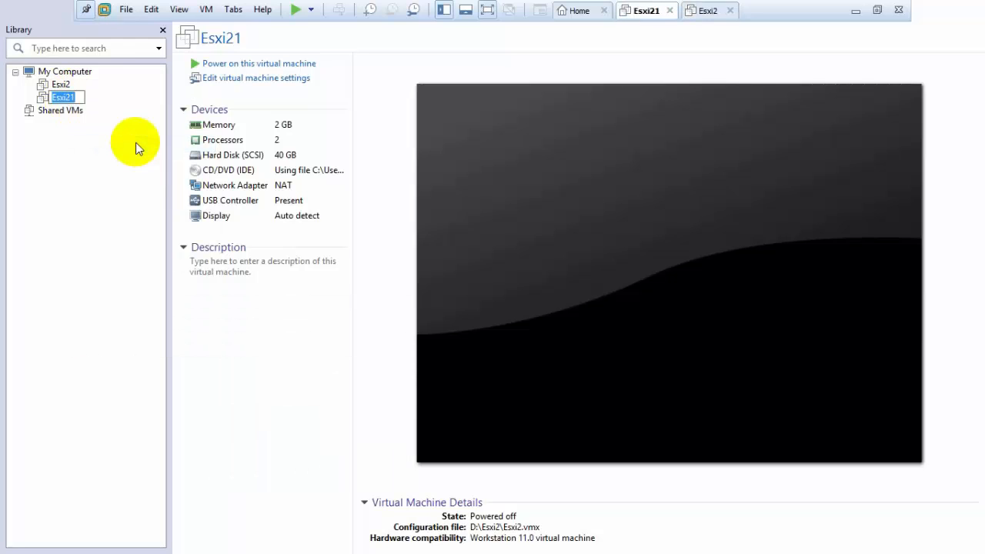
{"action": "key", "text": "BackSpace"}
{"action": "key", "text": "BackSpace"}
{"action": "type", "text": "1"}
{"action": "key", "text": "Return"}
{"action": "left_click_drag", "start_coordinate": [62, 97], "coordinate": [47, 84]}
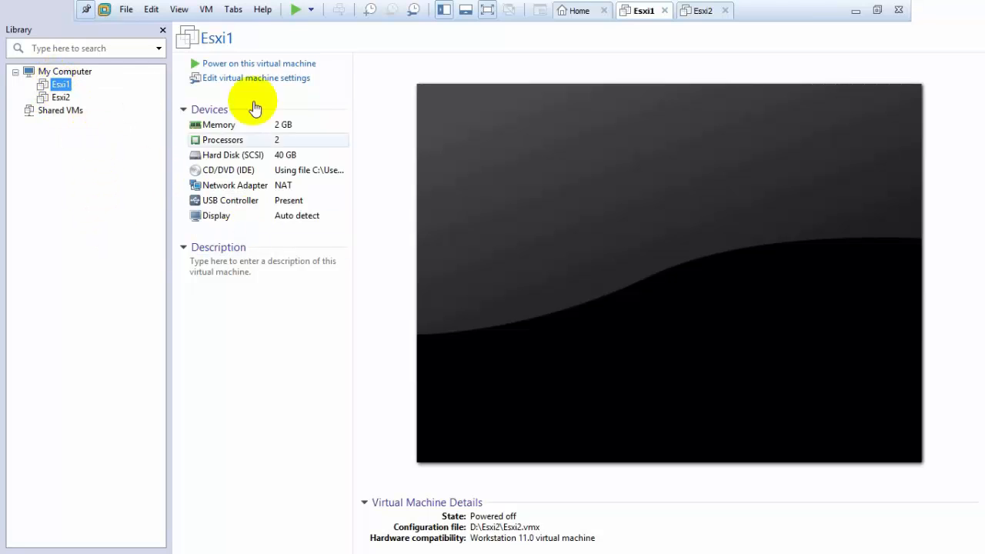
{"action": "left_click", "coordinate": [901, 9]}
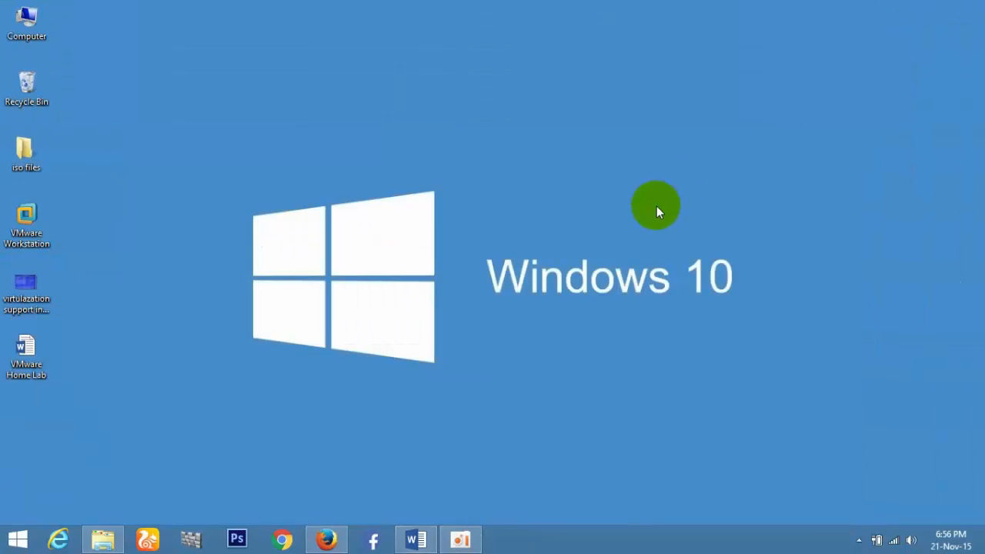
{"action": "left_click", "coordinate": [414, 539]}
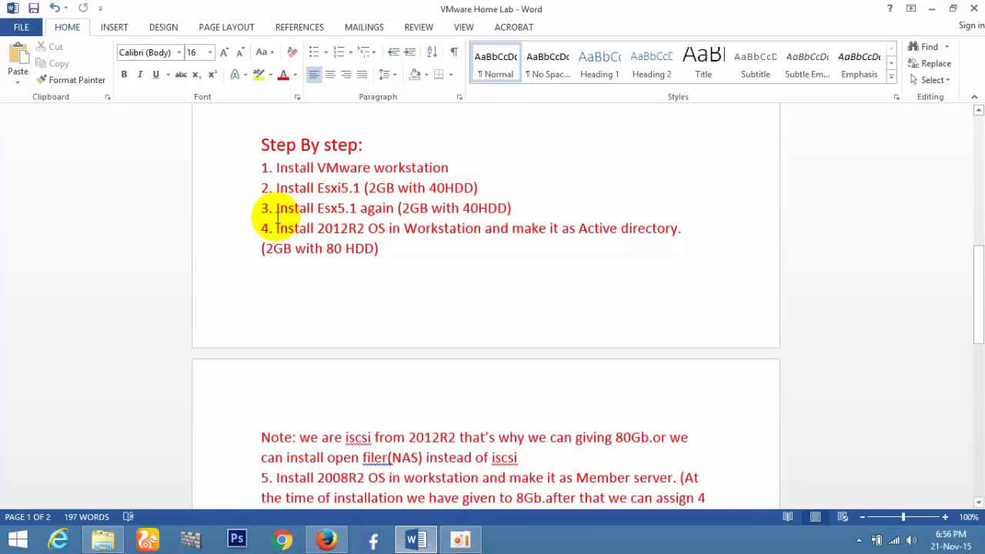
{"action": "left_click_drag", "start_coordinate": [275, 228], "coordinate": [503, 249]}
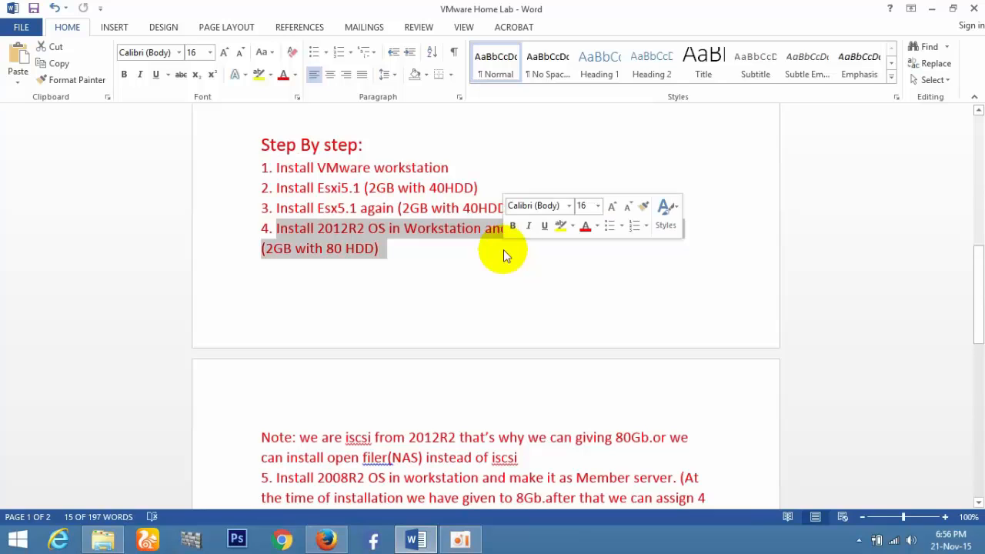
{"action": "left_click", "coordinate": [454, 259]}
{"action": "left_click", "coordinate": [931, 8]}
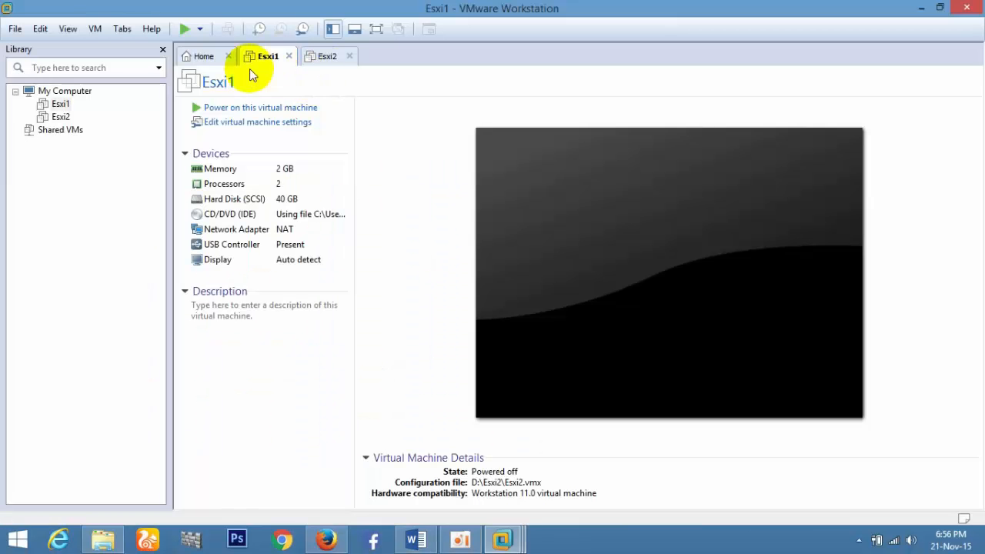
Start a new VM from the Server 2012 R2 ISO, Standard edition, without a product key.
{"action": "left_click", "coordinate": [290, 57]}
{"action": "left_click", "coordinate": [289, 57]}
{"action": "left_click", "coordinate": [393, 198]}
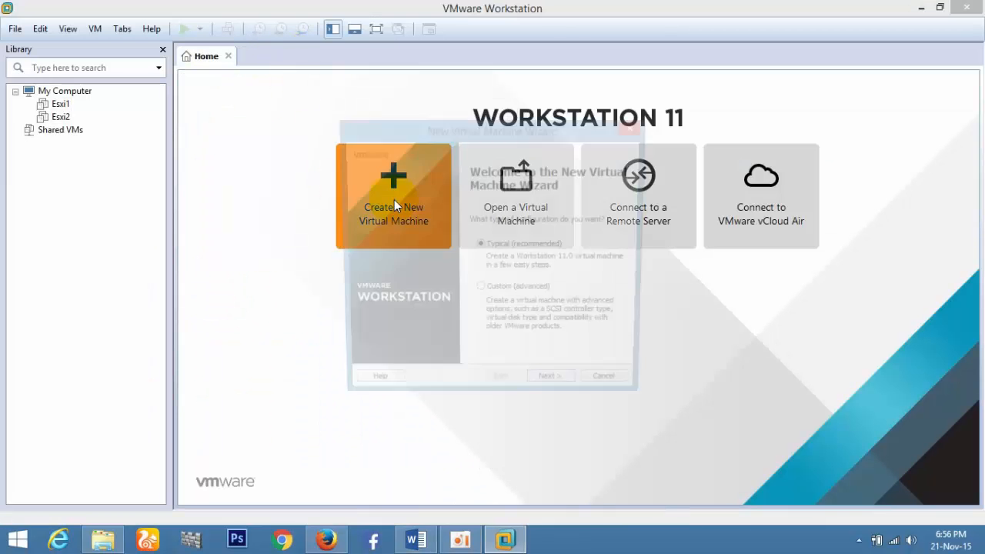
{"action": "left_click", "coordinate": [568, 392]}
{"action": "left_click", "coordinate": [604, 298]}
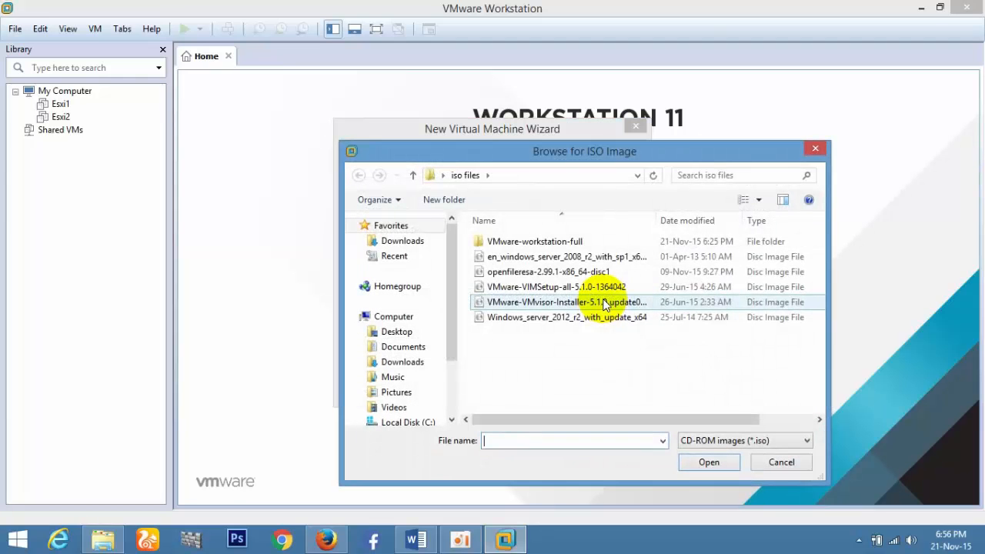
{"action": "double_click", "coordinate": [575, 320]}
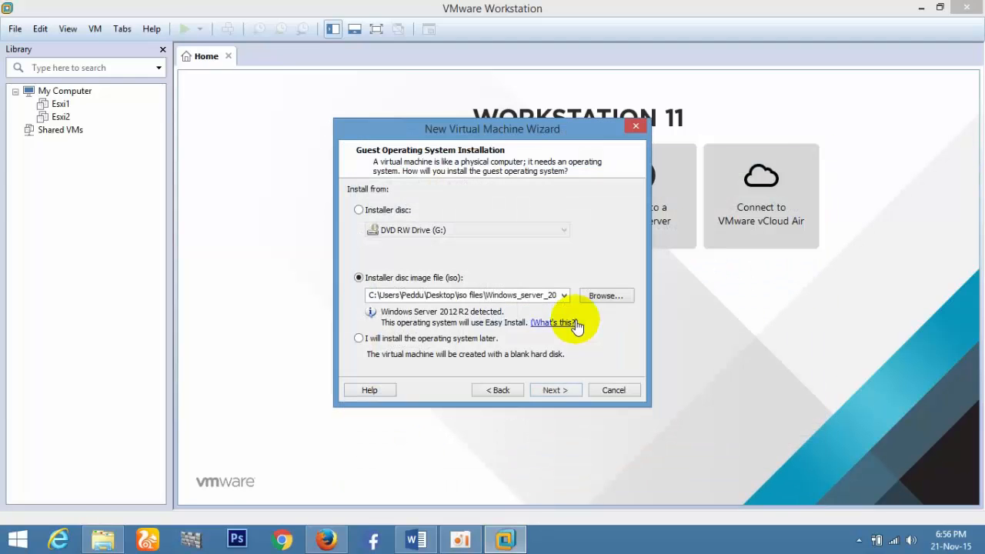
{"action": "left_click", "coordinate": [565, 394]}
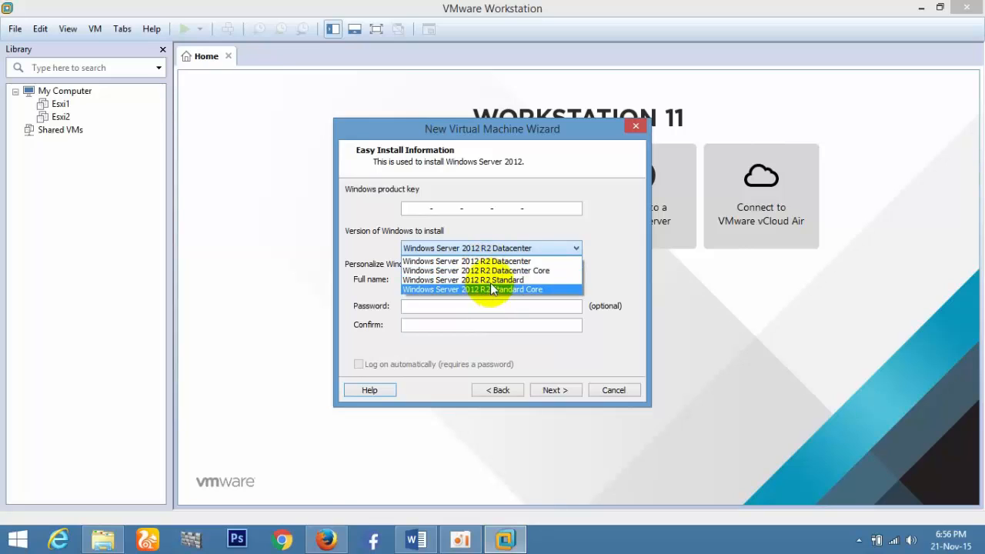
{"action": "left_click", "coordinate": [492, 288]}
{"action": "left_click", "coordinate": [542, 393]}
{"action": "left_click", "coordinate": [524, 300]}
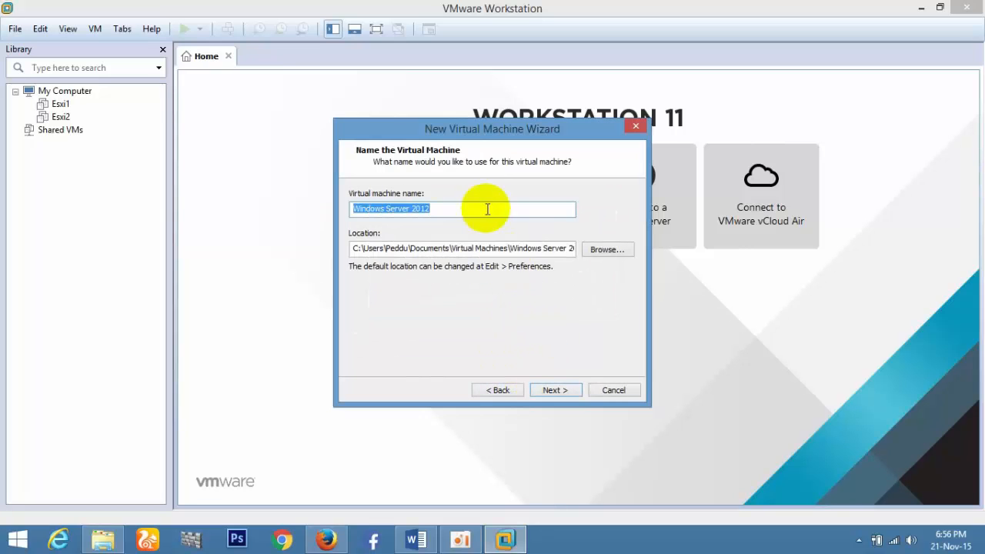
Store the VM in a new folder D:\win2012R2.
{"action": "left_click", "coordinate": [618, 249]}
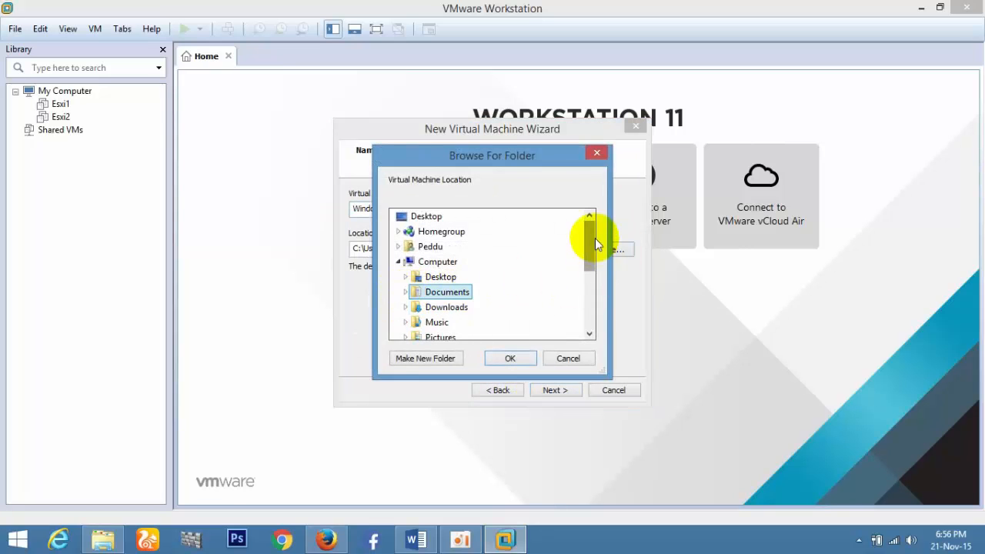
{"action": "left_click_drag", "start_coordinate": [589, 234], "coordinate": [577, 286]}
{"action": "double_click", "coordinate": [447, 289]}
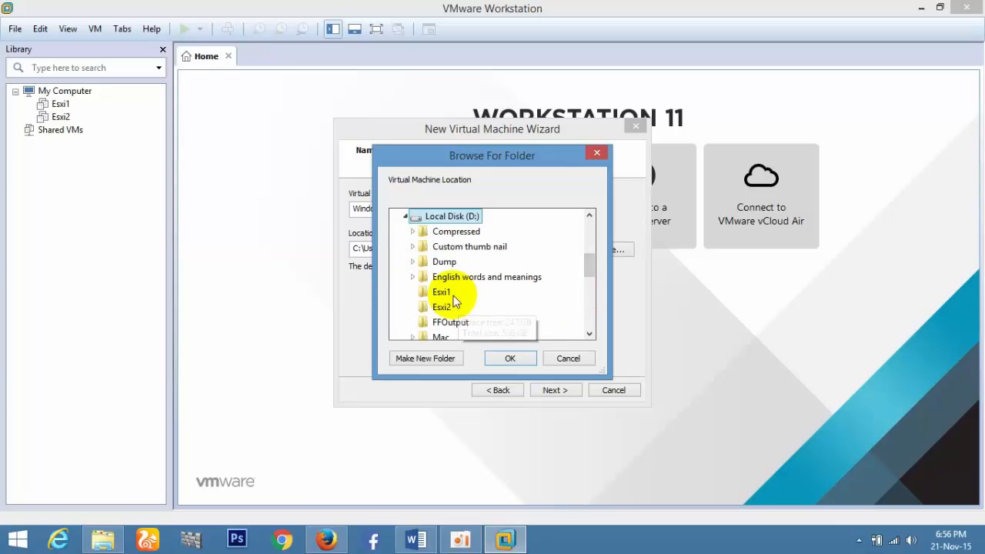
{"action": "left_click", "coordinate": [425, 359]}
{"action": "type", "text": "win2012R2"}
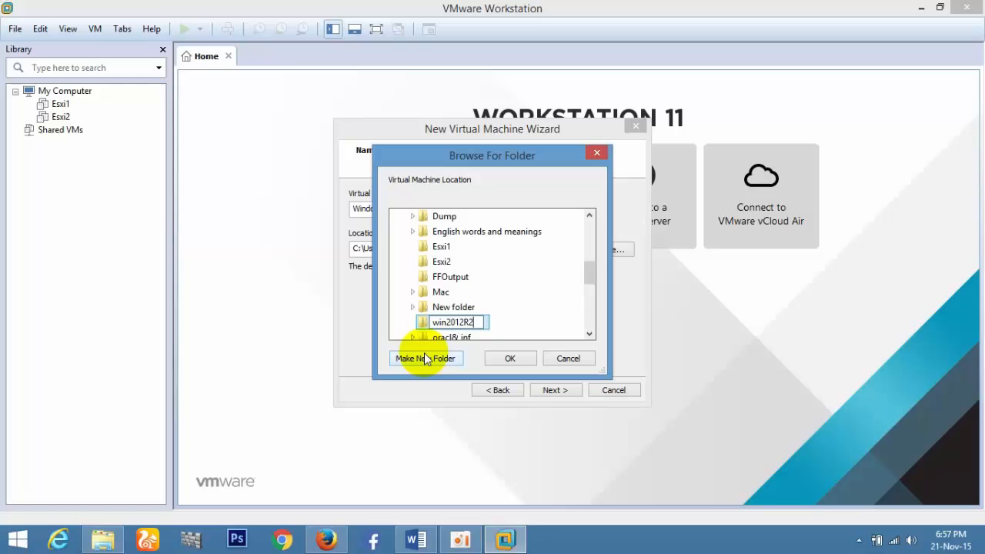
{"action": "key", "text": "Return"}
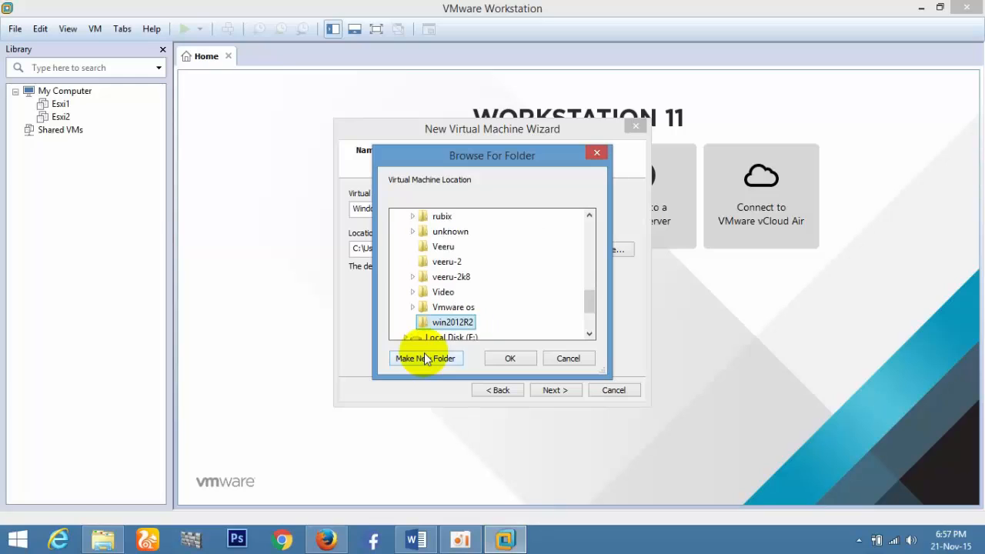
{"action": "left_click", "coordinate": [510, 359]}
Give it an 80 GB single-file virtual disk and finish, powering it on.
{"action": "left_click", "coordinate": [554, 390]}
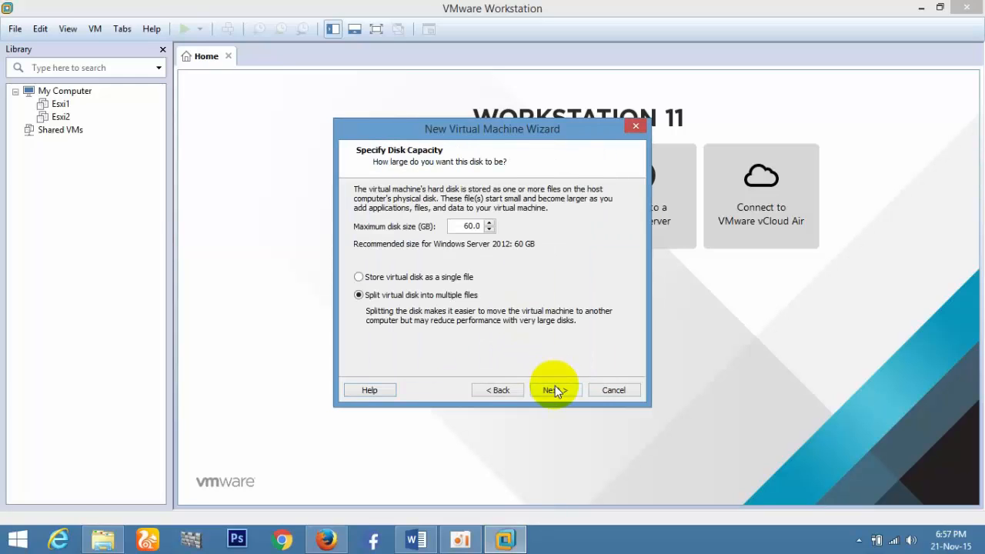
{"action": "left_click", "coordinate": [359, 276]}
{"action": "left_click_drag", "start_coordinate": [466, 226], "coordinate": [489, 221]}
{"action": "type", "text": "80"}
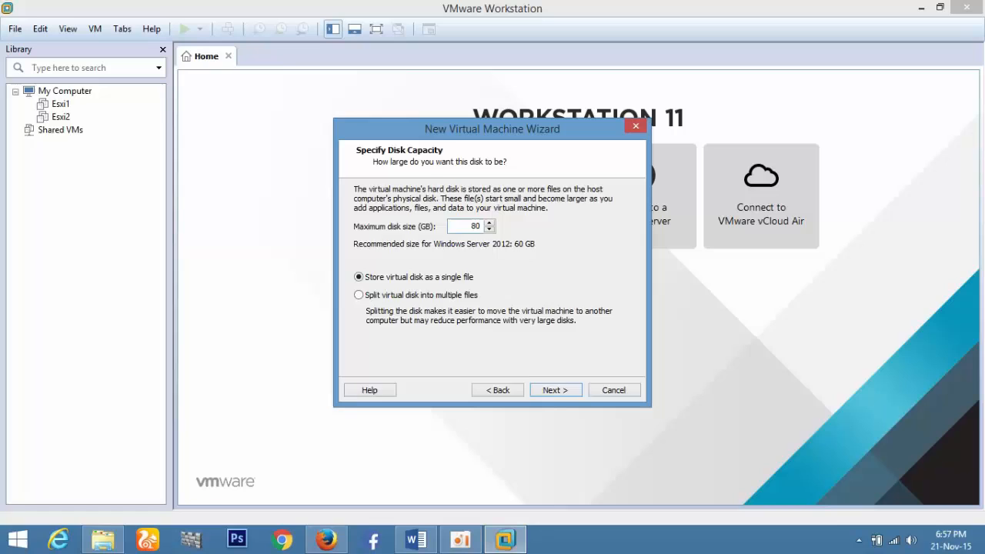
{"action": "key", "text": "Return"}
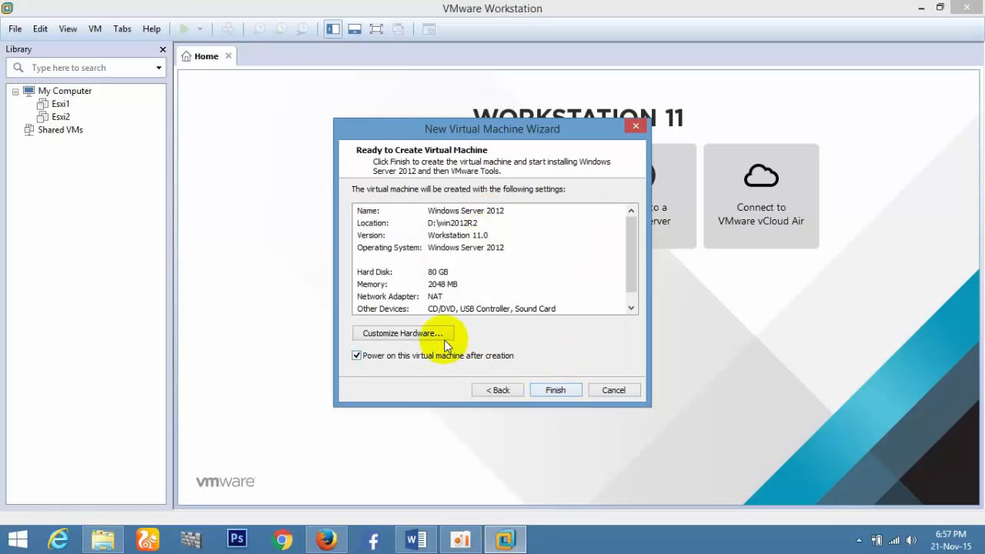
{"action": "left_click", "coordinate": [549, 386]}
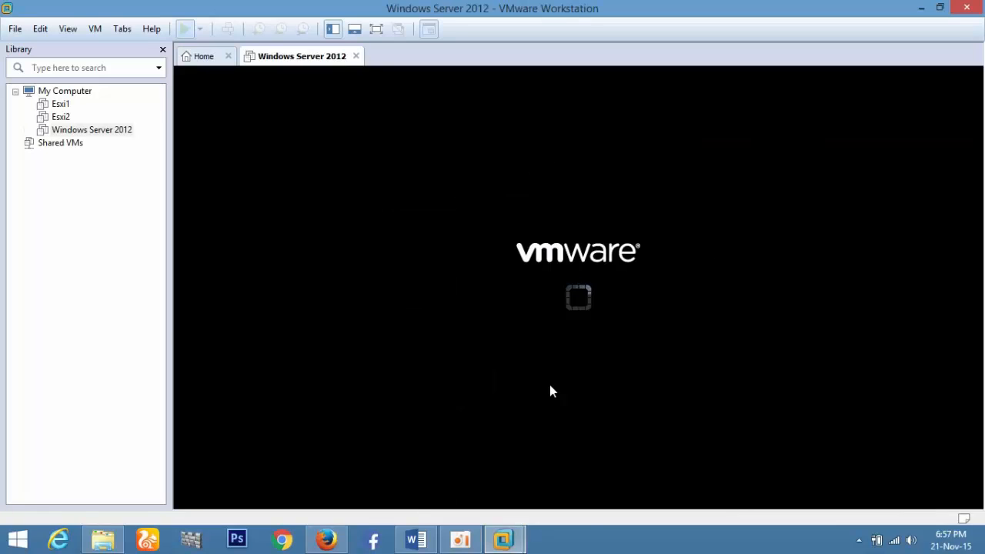
Put the new VM in full screen while Windows Server 2012 R2 installs.
{"action": "left_click", "coordinate": [378, 30]}
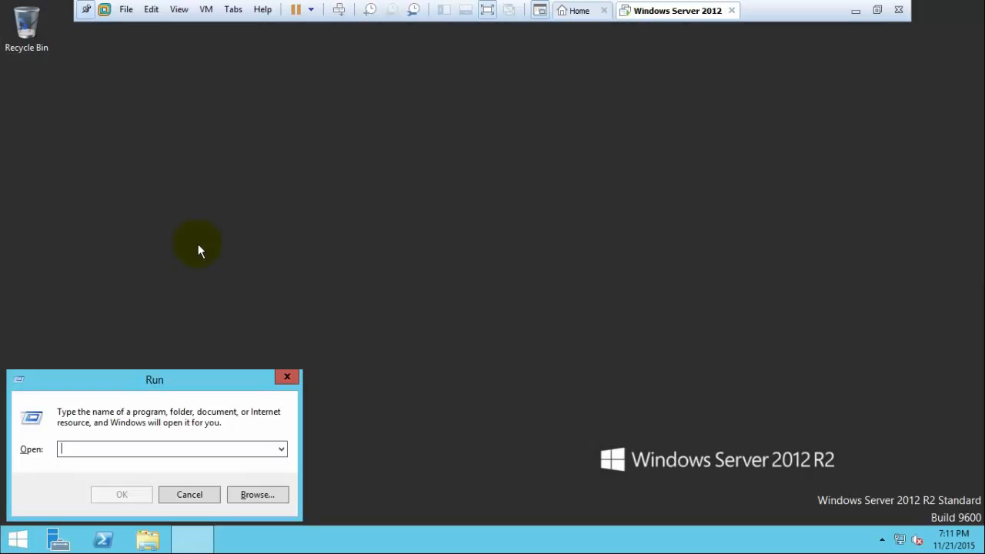
Run ncpa.cpl, open Ethernet0's properties, and disable IPv6 on the connection.
{"action": "type", "text": "ncpa."}
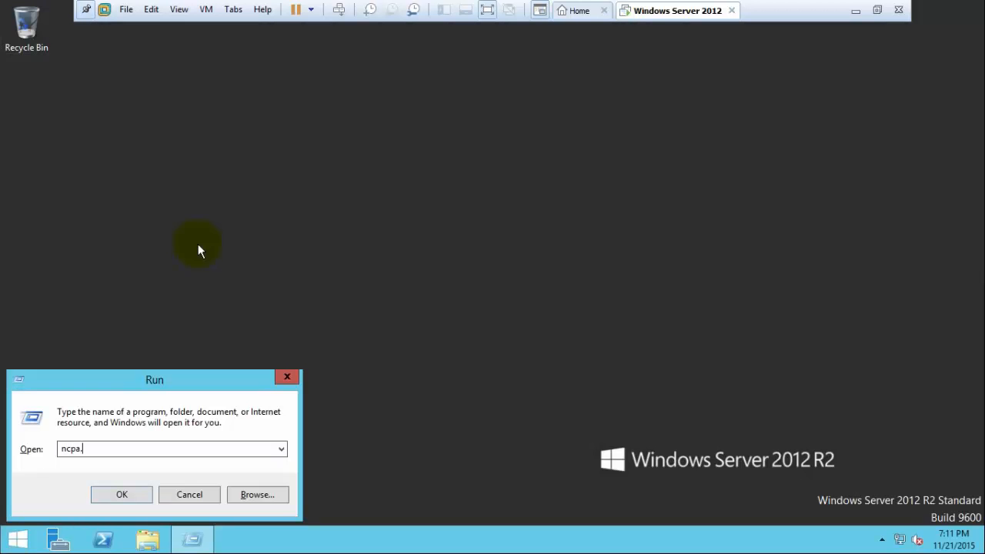
{"action": "type", "text": "cpl"}
{"action": "key", "text": "Return"}
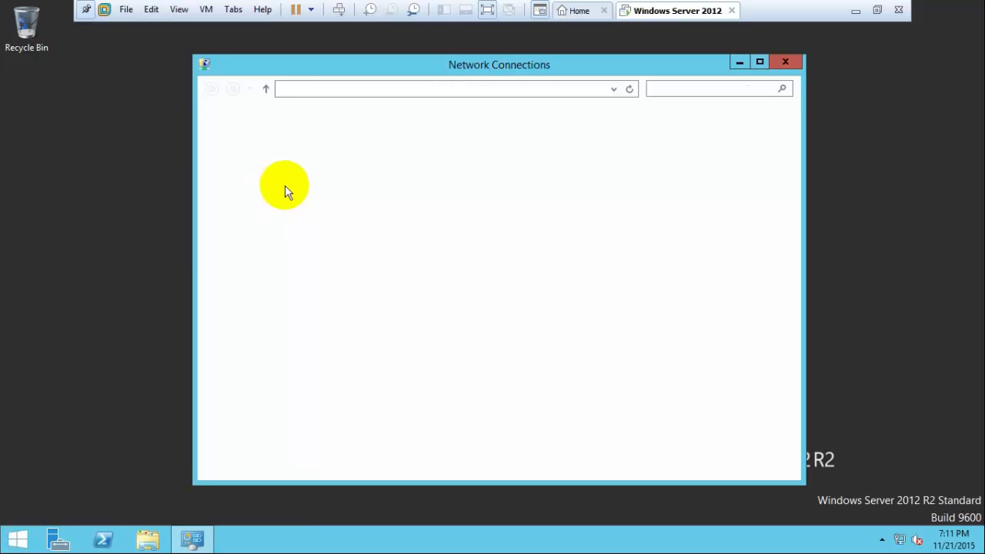
{"action": "left_click", "coordinate": [246, 143]}
{"action": "right_click", "coordinate": [246, 143]}
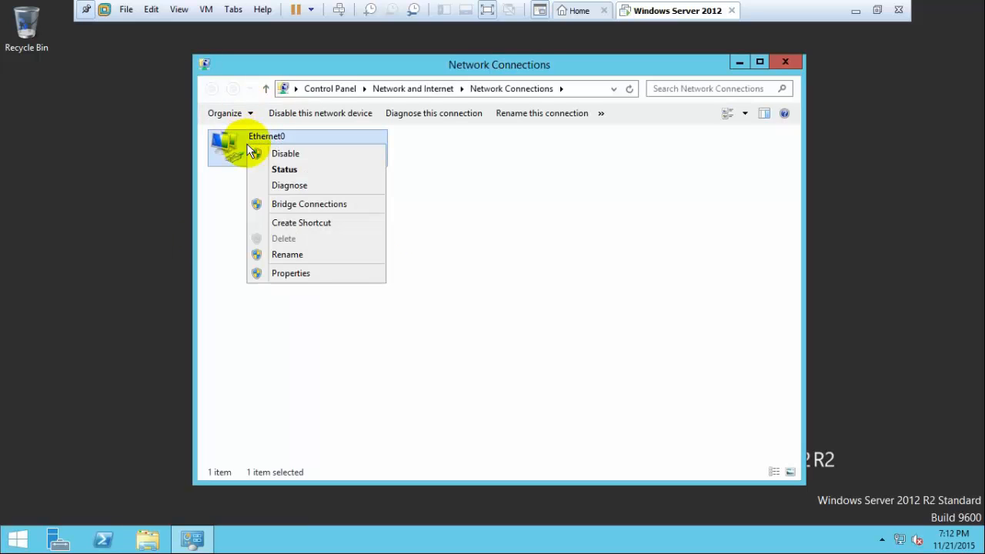
{"action": "left_click", "coordinate": [291, 272]}
{"action": "left_click", "coordinate": [240, 316]}
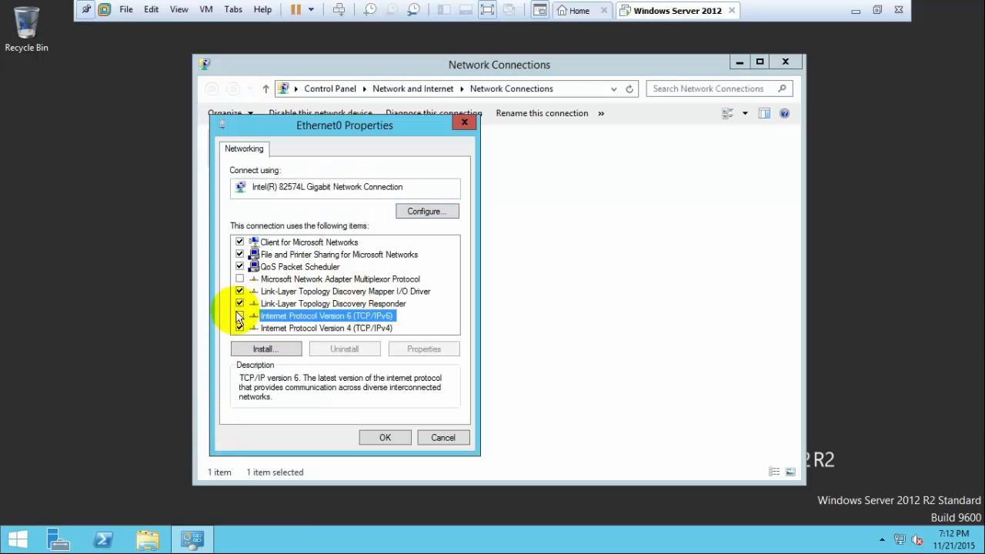
Give IPv4 static address 10.0.0.1, mask 255.0.0.0, gateway and DNS 10.0.0.1, then close all windows.
{"action": "left_click", "coordinate": [364, 329]}
{"action": "left_click", "coordinate": [442, 353]}
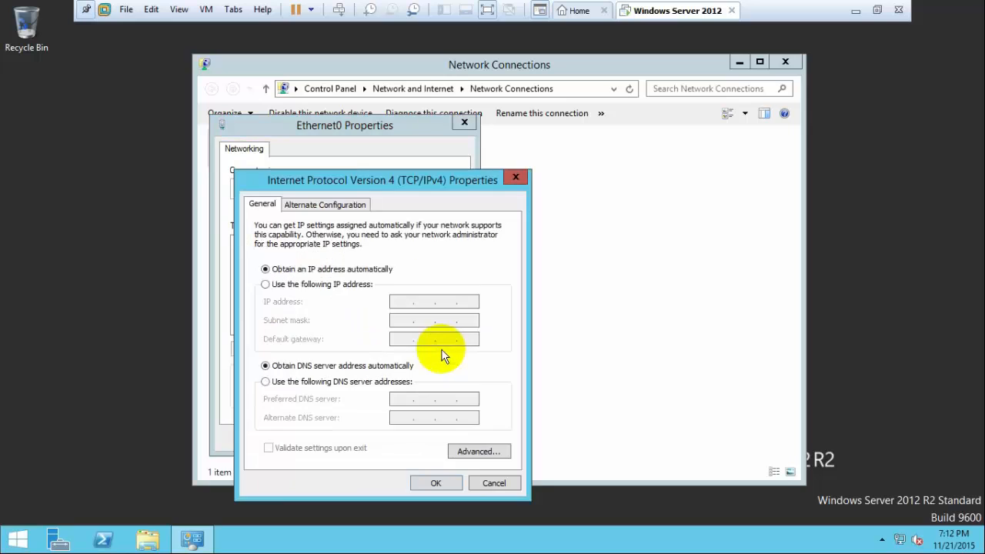
{"action": "left_click", "coordinate": [318, 284]}
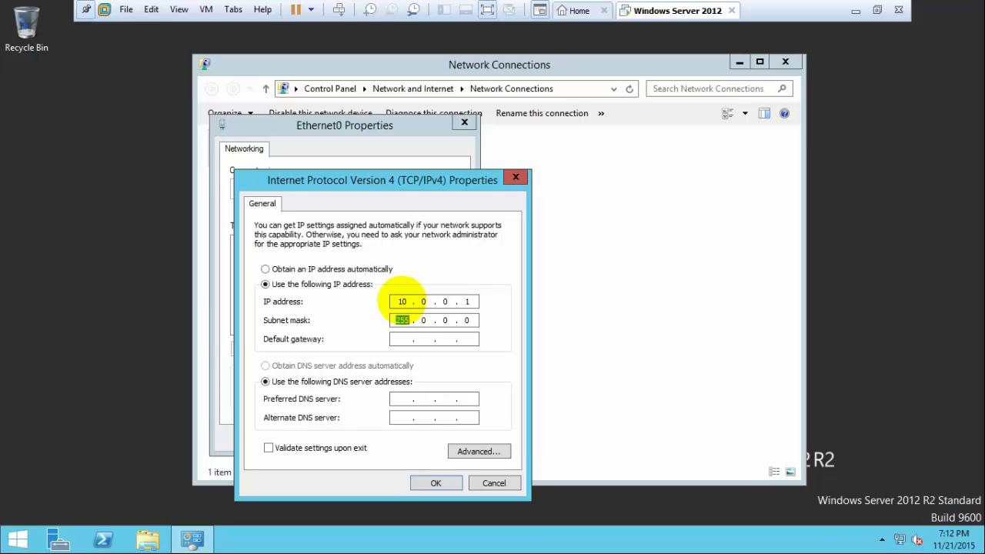
{"action": "type", "text": "10.0.."}
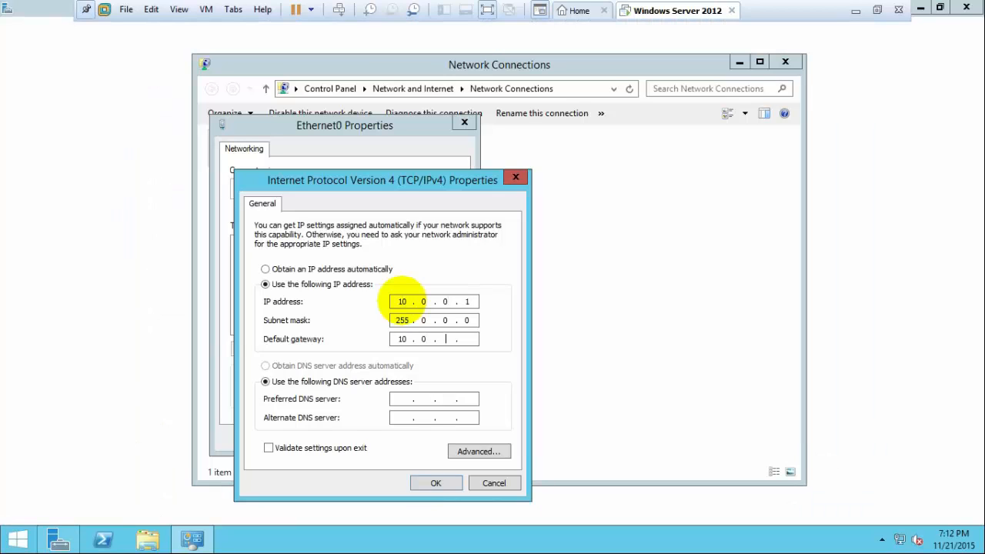
{"action": "type", "text": "1"}
{"action": "key", "text": "Tab"}
{"action": "key", "text": "Tab"}
{"action": "type", "text": "1"}
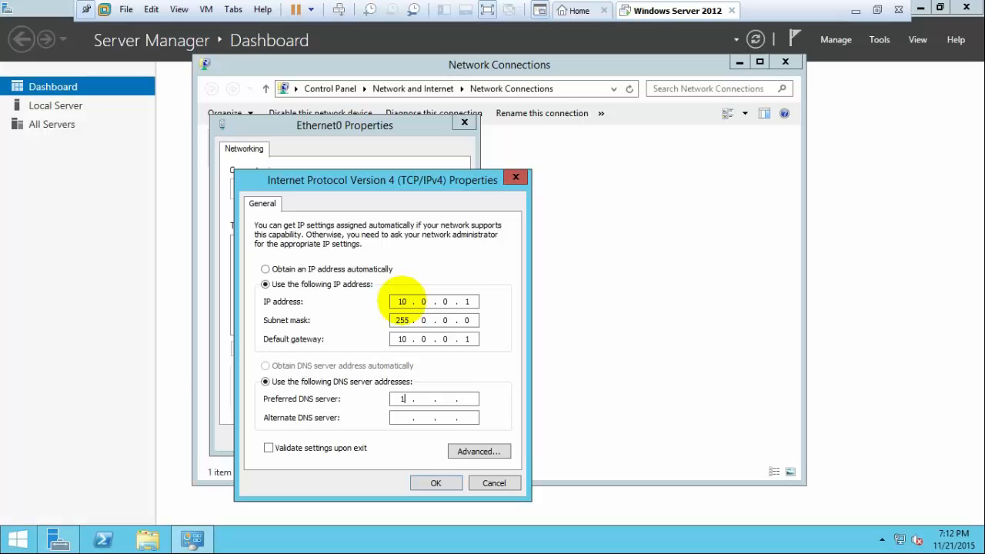
{"action": "type", "text": "0"}
{"action": "type", "text": ".0."}
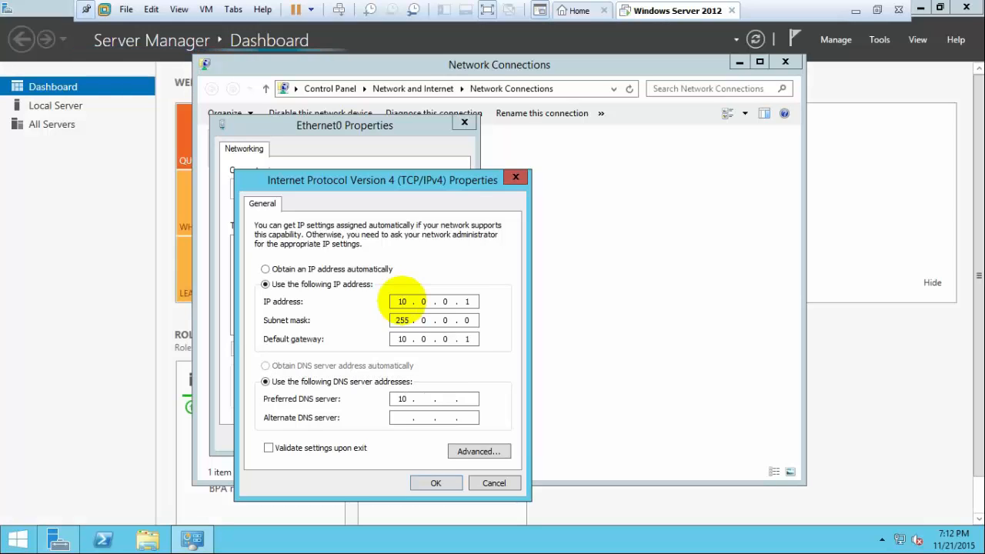
{"action": "type", "text": "0.1"}
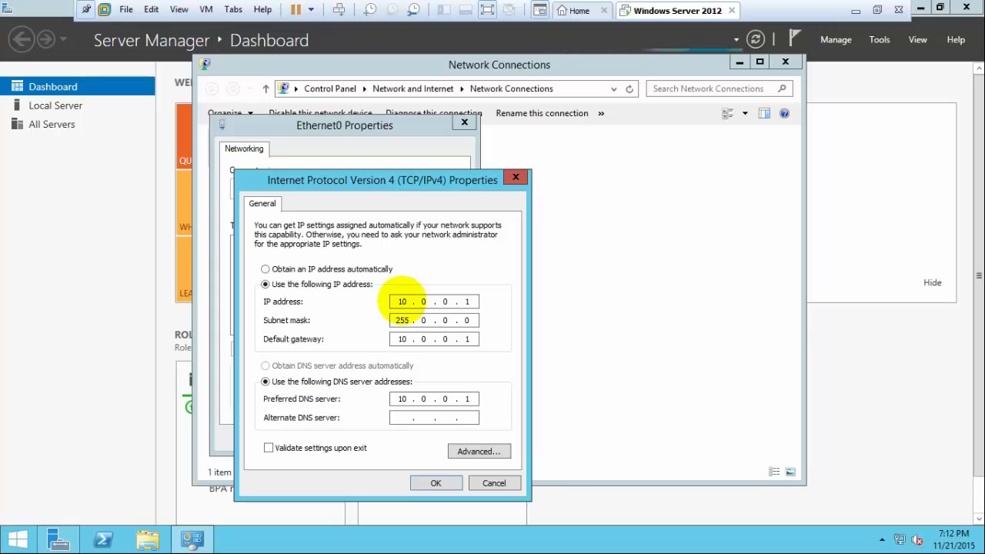
{"action": "left_click", "coordinate": [436, 484]}
{"action": "left_click", "coordinate": [401, 440]}
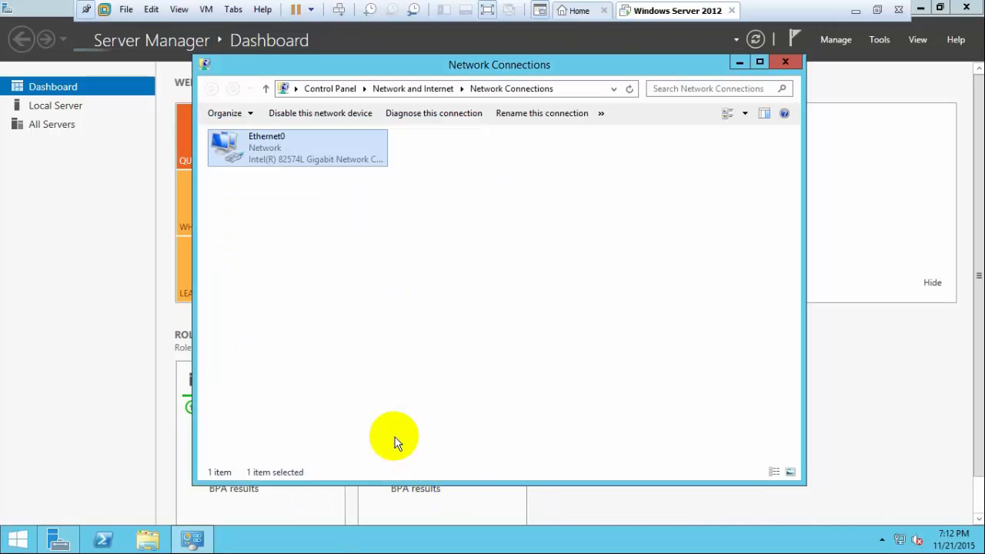
{"action": "left_click", "coordinate": [787, 66]}
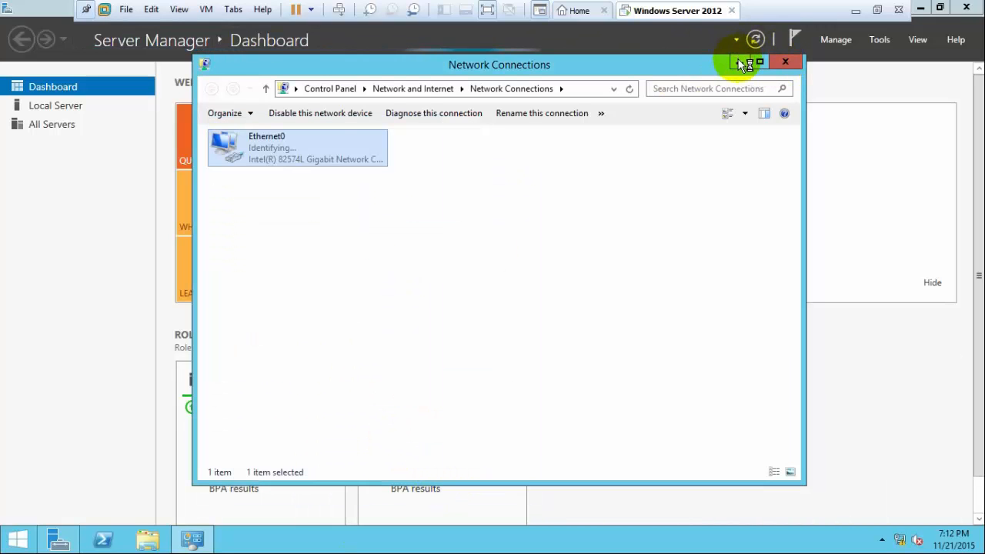
{"action": "left_click", "coordinate": [924, 8]}
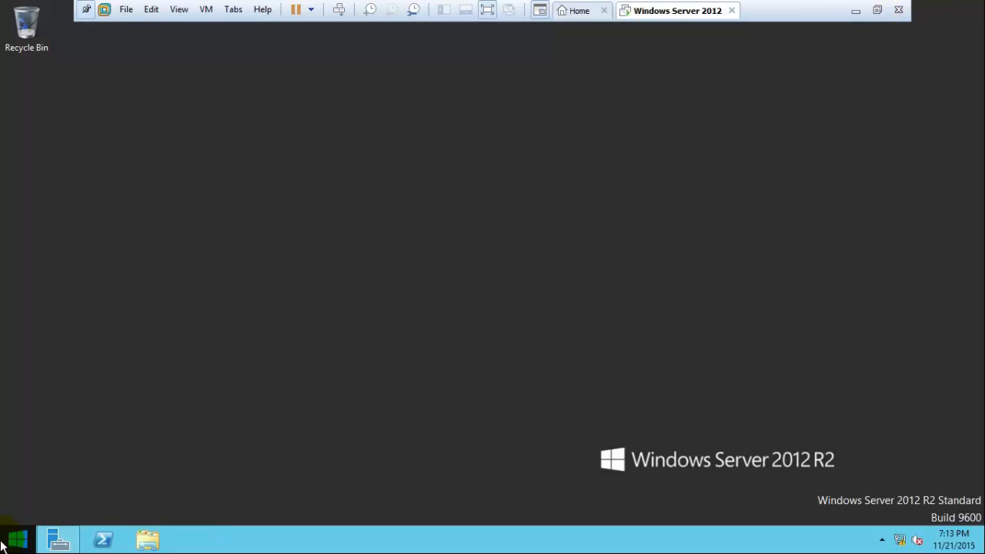
Open This PC's System page and its computer name settings.
{"action": "left_click", "coordinate": [18, 540]}
{"action": "right_click", "coordinate": [121, 247]}
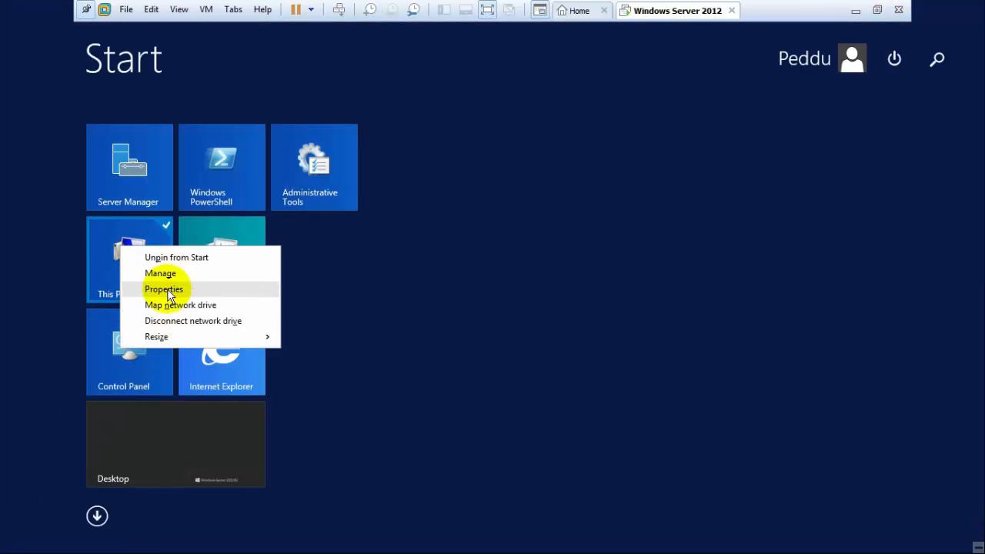
{"action": "left_click", "coordinate": [166, 289]}
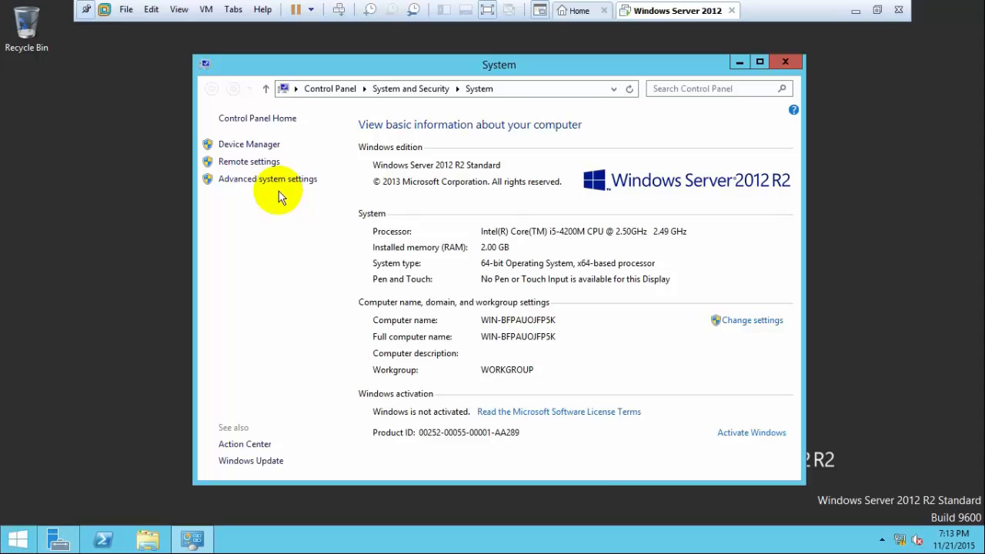
{"action": "left_click", "coordinate": [739, 320]}
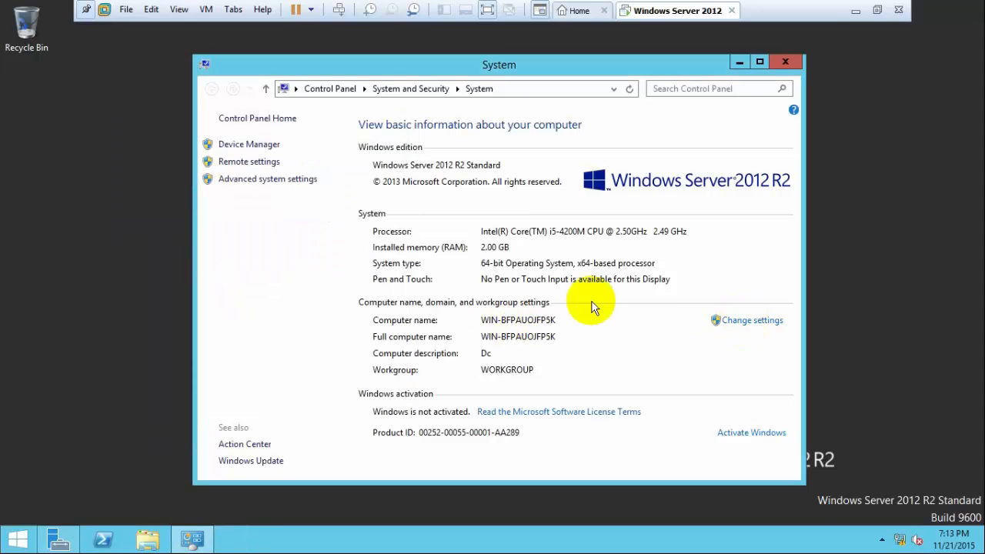
{"action": "left_click", "coordinate": [762, 322]}
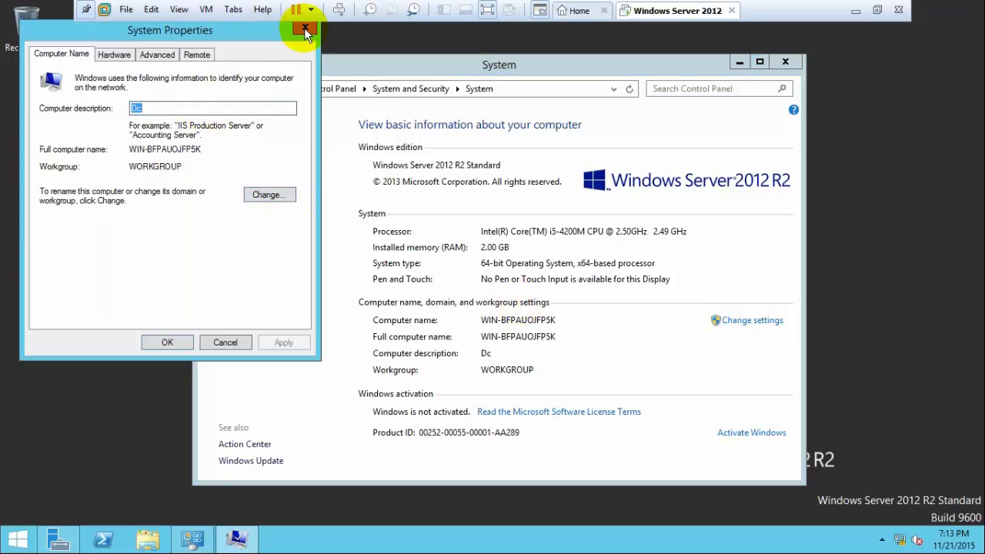
{"action": "left_click", "coordinate": [304, 27]}
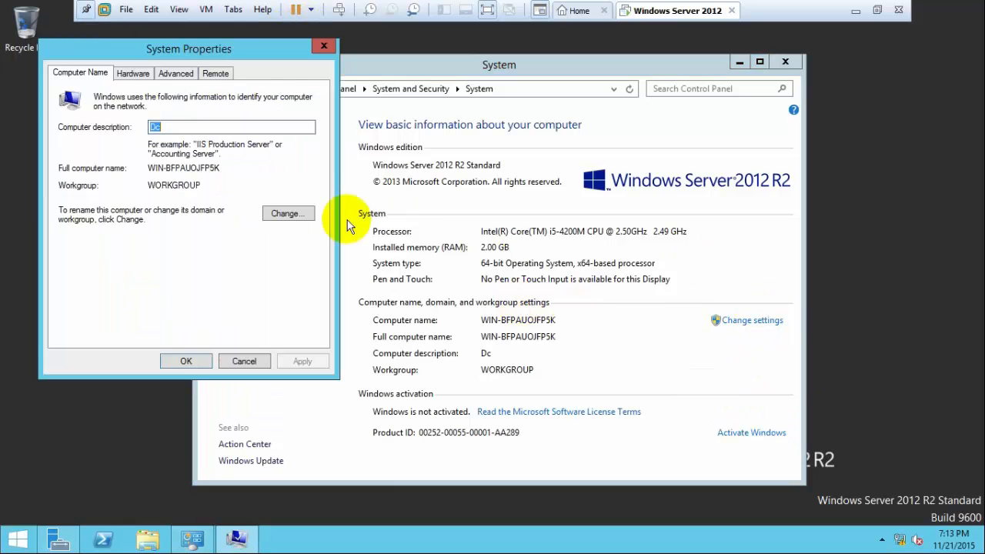
Rename the computer to Dc, choose Restart Later, and close the System window.
{"action": "left_click", "coordinate": [282, 213]}
{"action": "type", "text": "Dc"}
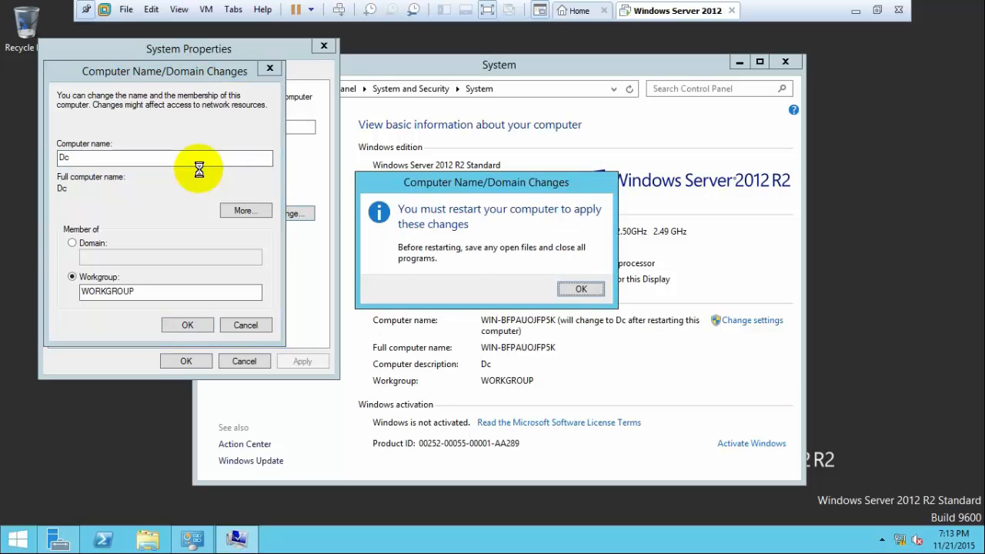
{"action": "left_click", "coordinate": [582, 290]}
{"action": "left_click", "coordinate": [194, 361]}
{"action": "left_click", "coordinate": [556, 283]}
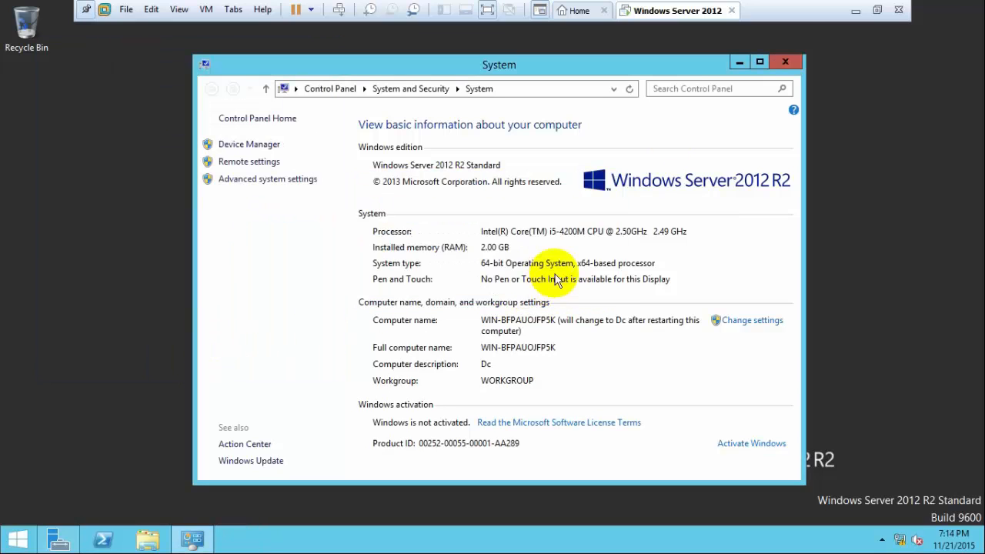
{"action": "left_click", "coordinate": [793, 62]}
{"action": "right_click", "coordinate": [18, 539]}
Sign out and pick the Administrator account at the sign-in screen.
{"action": "mouse_move", "coordinate": [49, 529]}
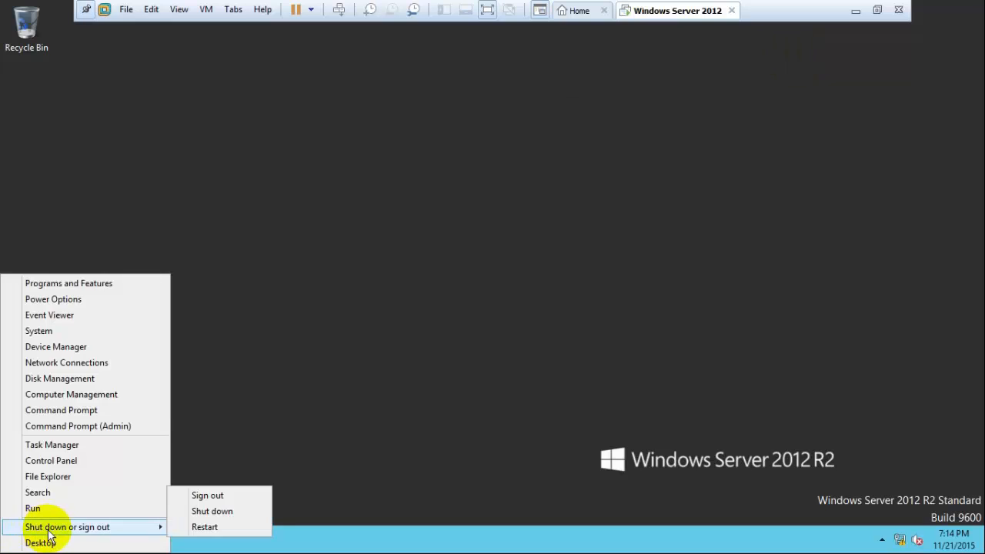
{"action": "left_click", "coordinate": [212, 497]}
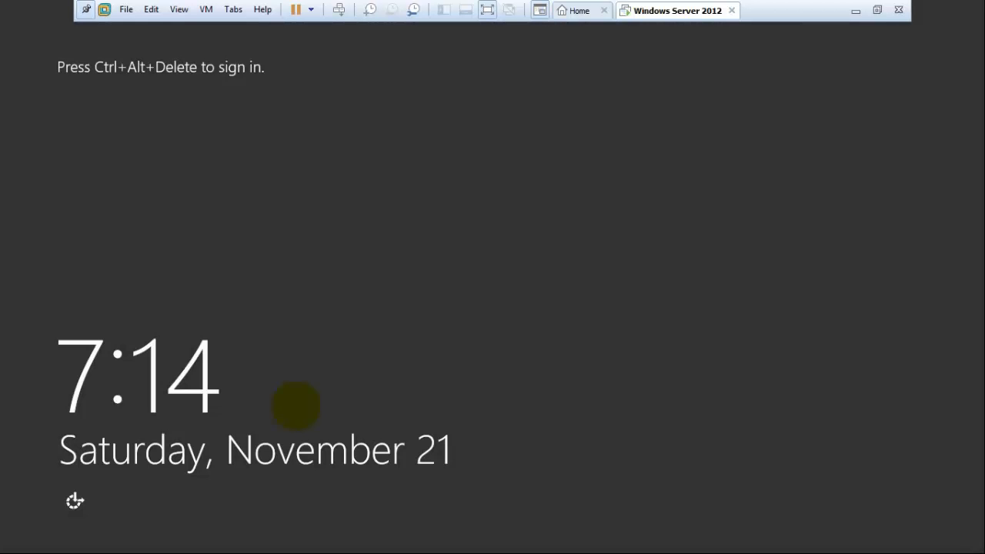
{"action": "key", "text": "ctrl+alt+Delete"}
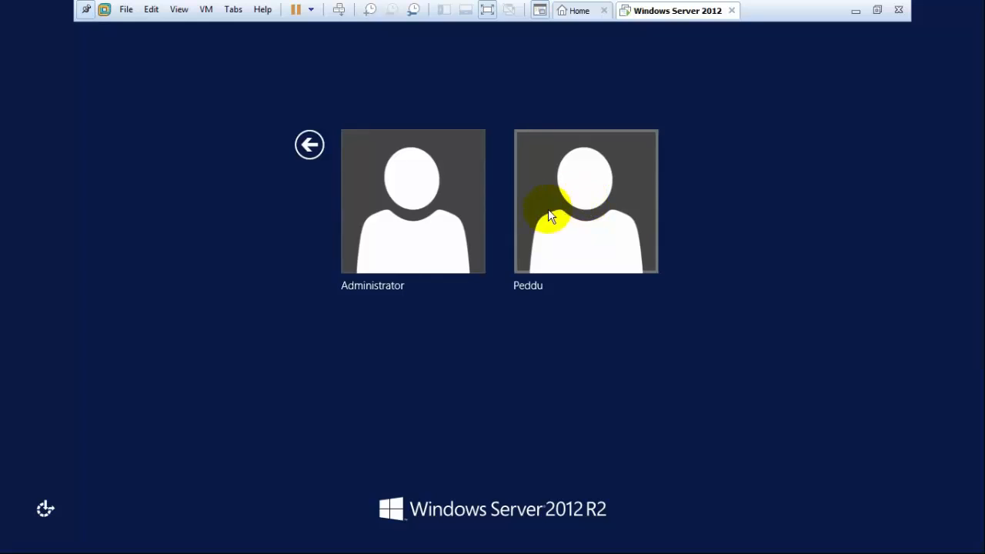
{"action": "left_click", "coordinate": [382, 192]}
Set and confirm a new Administrator password, then open Server Manager.
{"action": "key", "text": "Return"}
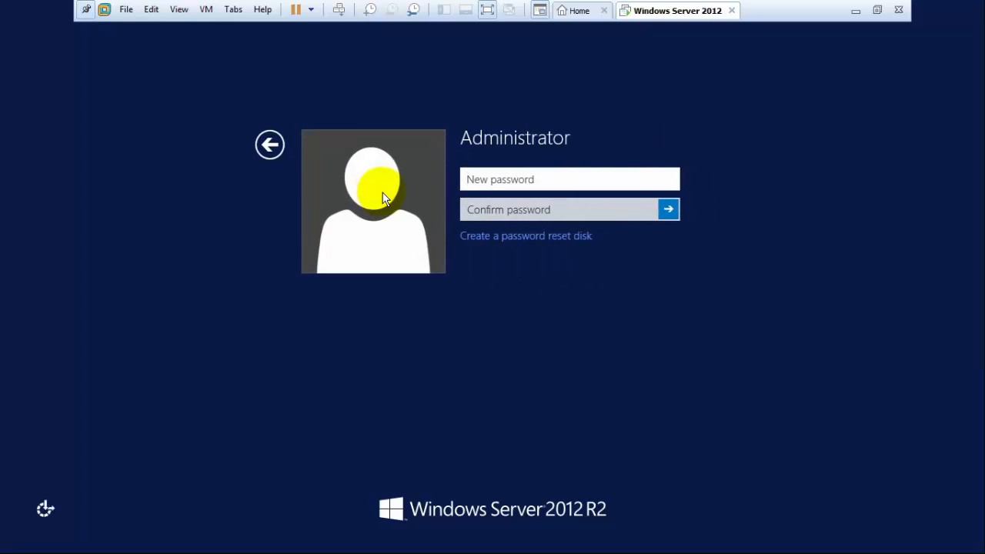
{"action": "type", "text": "•••••"}
{"action": "key", "text": "Tab"}
{"action": "left_click", "coordinate": [560, 177]}
{"action": "type", "text": "•••"}
{"action": "key", "text": "Tab"}
{"action": "type", "text": "•"}
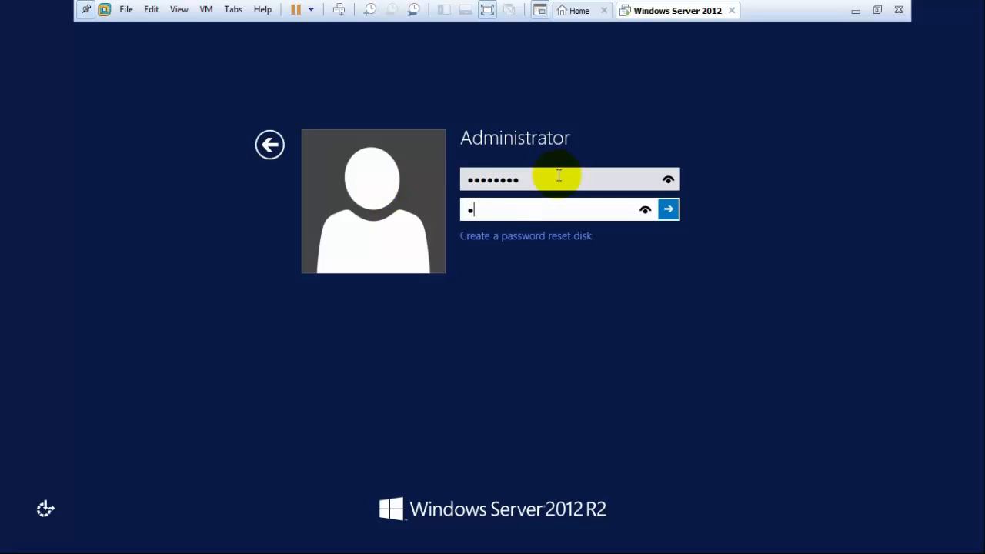
{"action": "type", "text": "•••••••"}
{"action": "key", "text": "Return"}
{"action": "key", "text": "Return"}
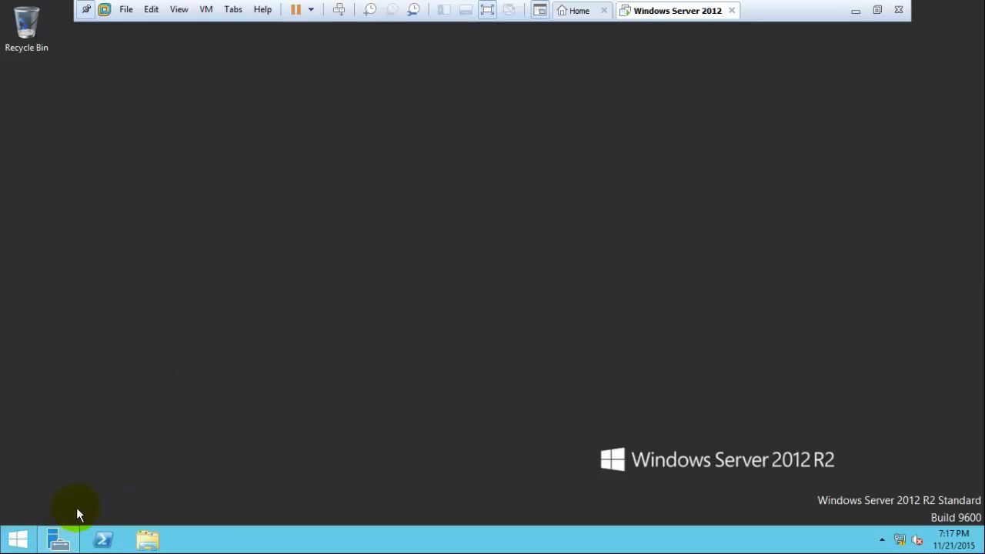
{"action": "left_click", "coordinate": [59, 539]}
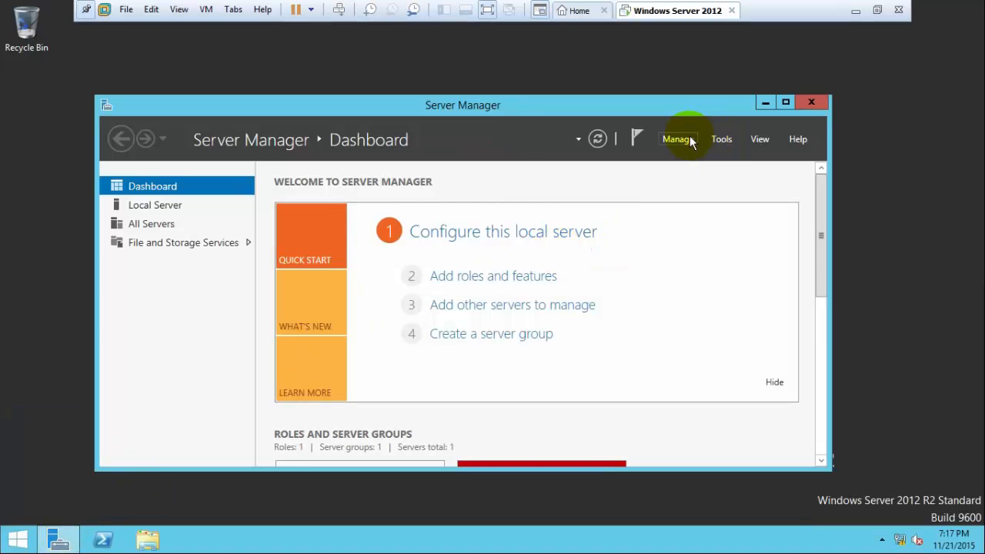
In Add Roles and Features, select Active Directory Domain Services with its management features.
{"action": "left_click", "coordinate": [690, 141]}
{"action": "left_click", "coordinate": [692, 157]}
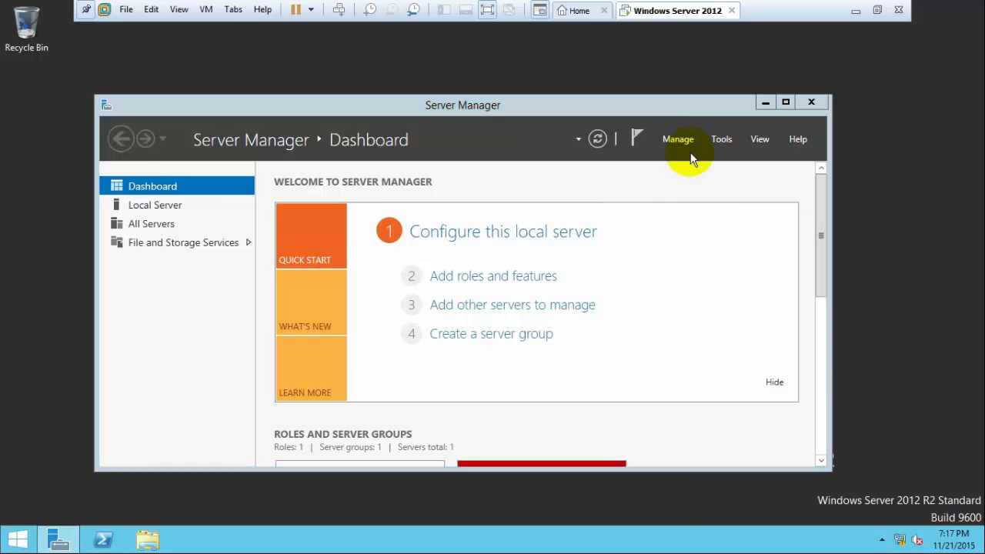
{"action": "left_click", "coordinate": [500, 501]}
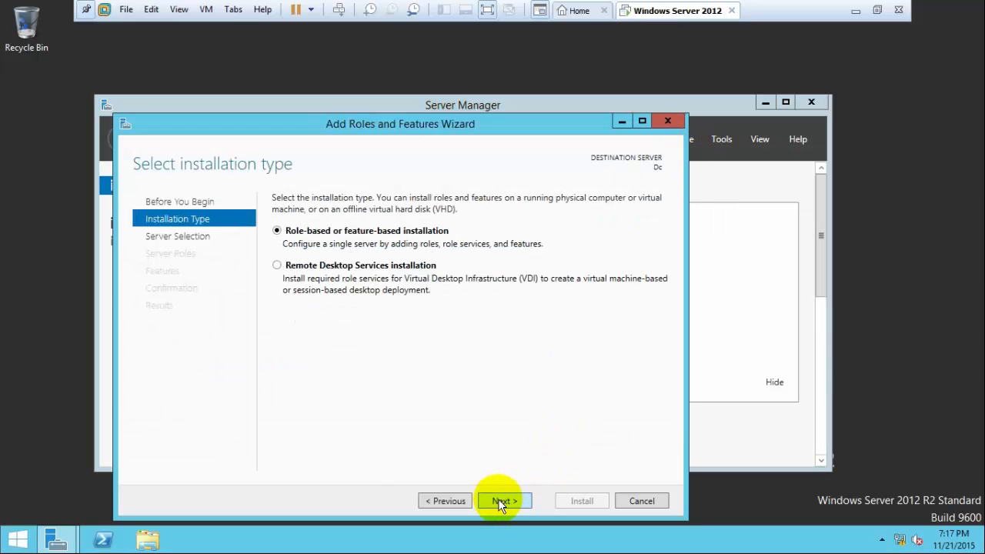
{"action": "left_click", "coordinate": [499, 502]}
{"action": "left_click", "coordinate": [500, 501]}
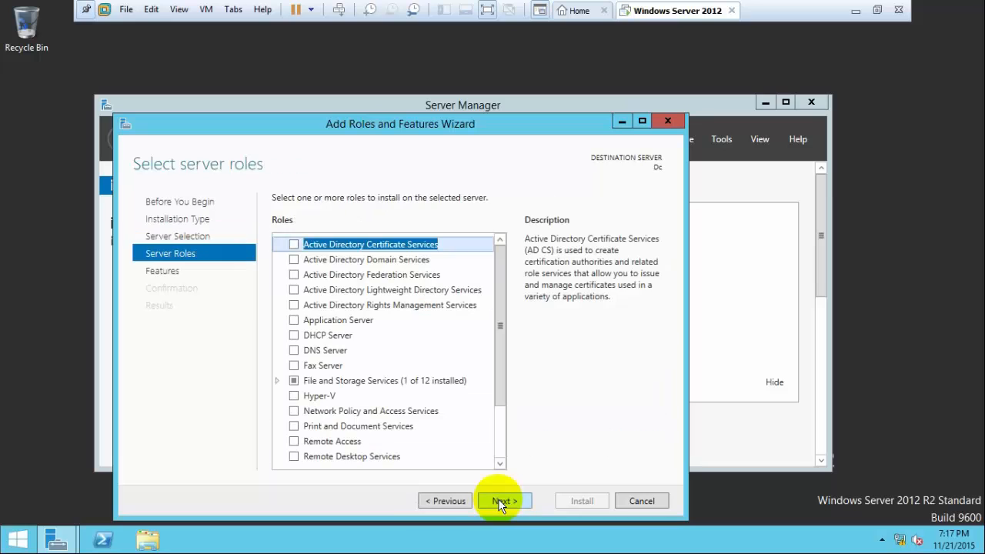
{"action": "left_click", "coordinate": [294, 258]}
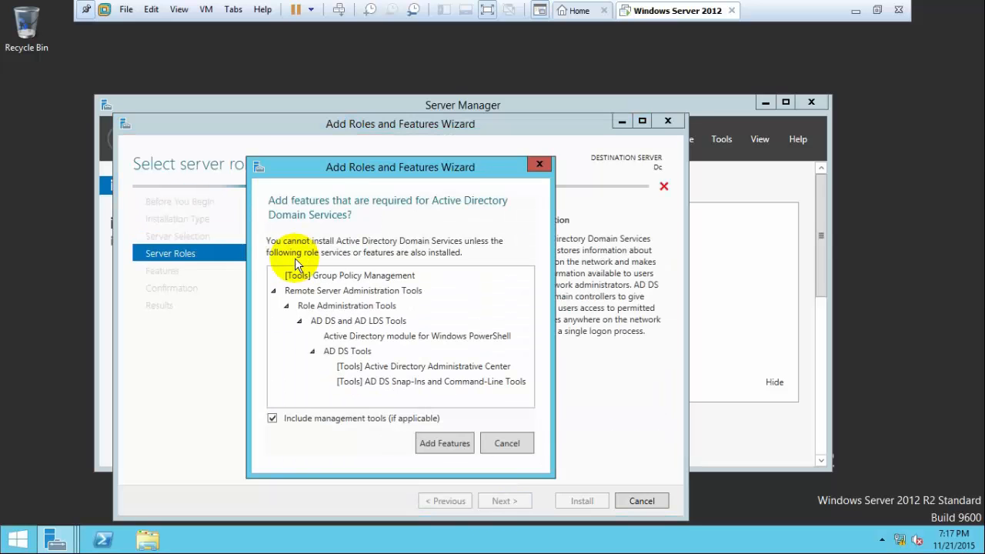
{"action": "left_click", "coordinate": [457, 447]}
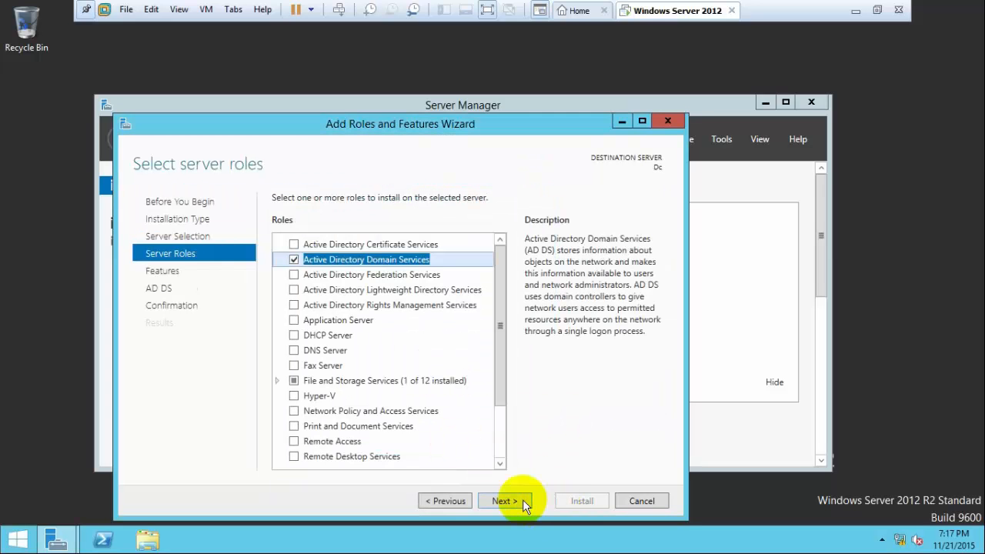
{"action": "left_click", "coordinate": [517, 501]}
{"action": "left_click", "coordinate": [518, 501]}
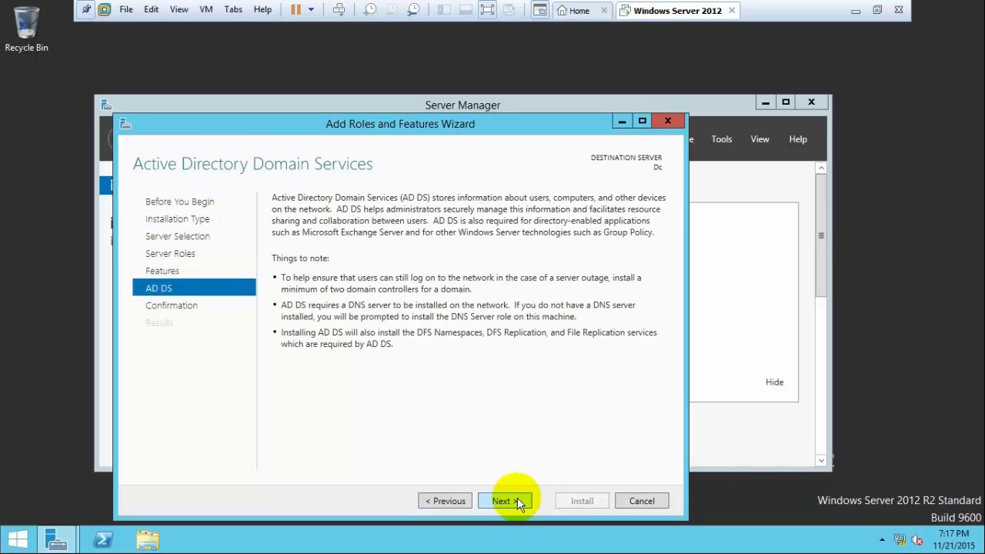
{"action": "left_click", "coordinate": [518, 502]}
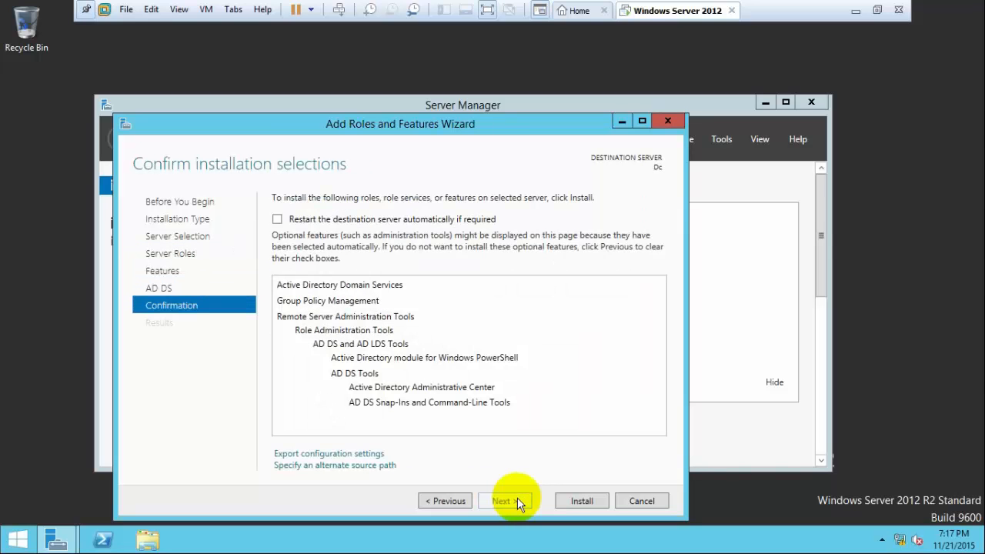
Install AD DS with automatic restart allowed, close the wizard, and open the notifications.
{"action": "left_click", "coordinate": [441, 219]}
{"action": "left_click", "coordinate": [553, 320]}
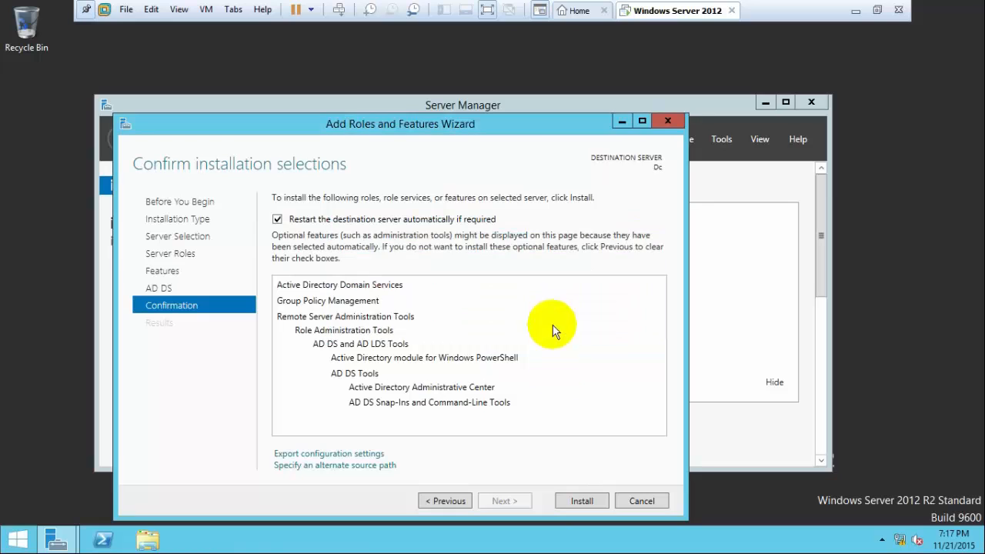
{"action": "left_click", "coordinate": [581, 499]}
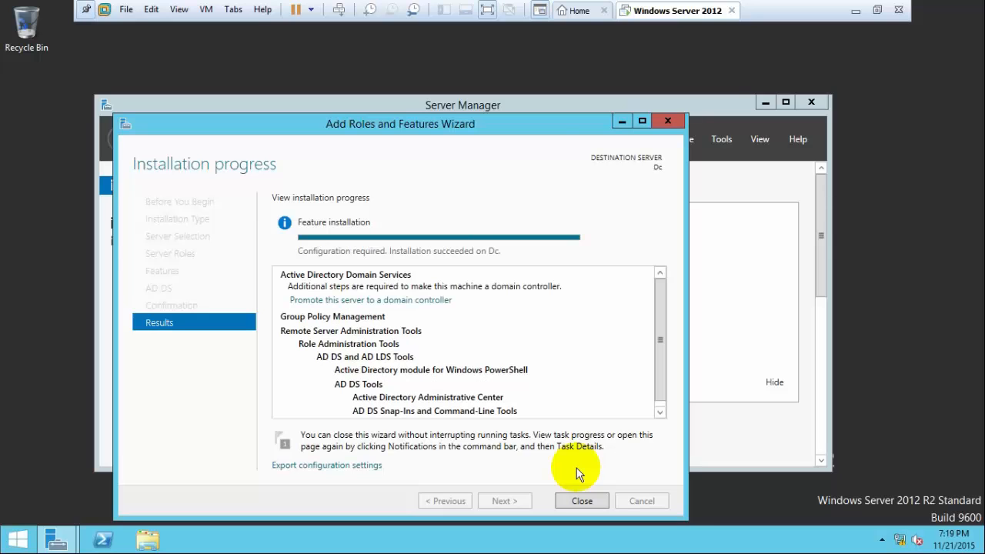
{"action": "left_click", "coordinate": [580, 501]}
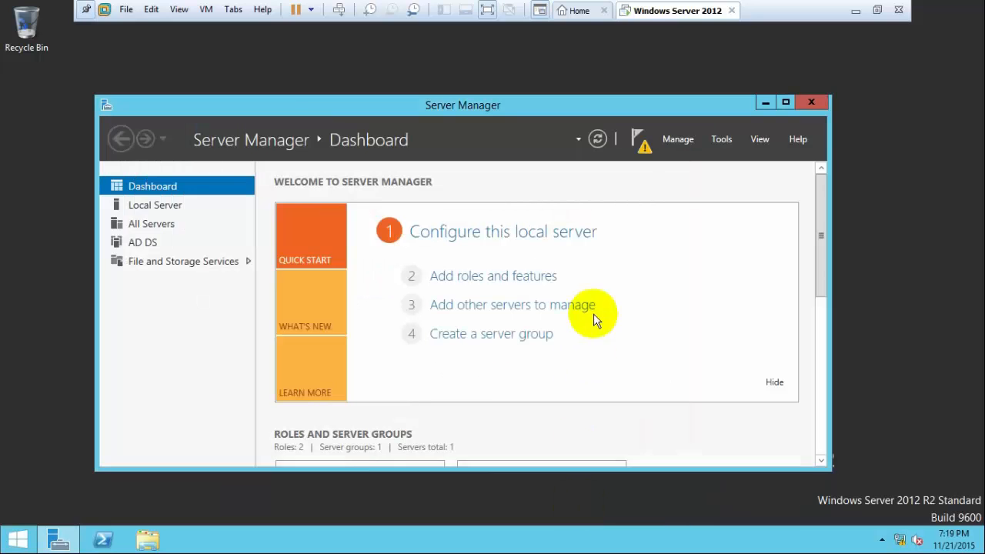
{"action": "left_click", "coordinate": [637, 150]}
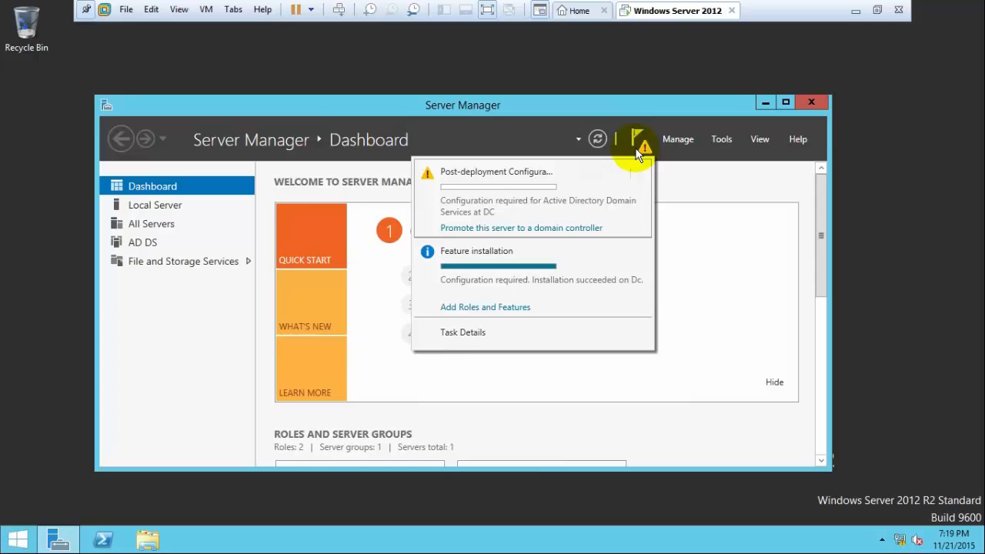
Start promotion by adding a new forest with root domain harsha.com.
{"action": "left_click", "coordinate": [532, 227]}
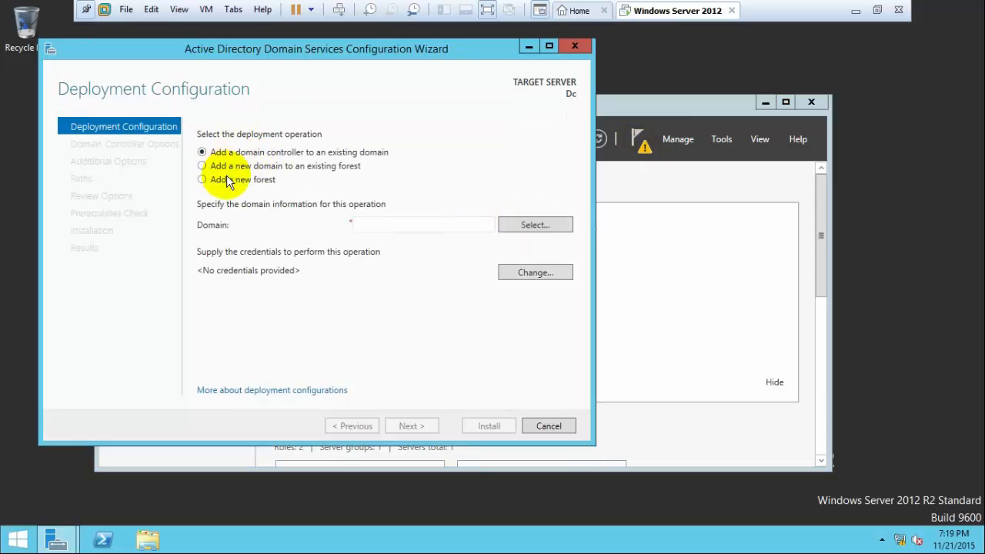
{"action": "left_click", "coordinate": [228, 181]}
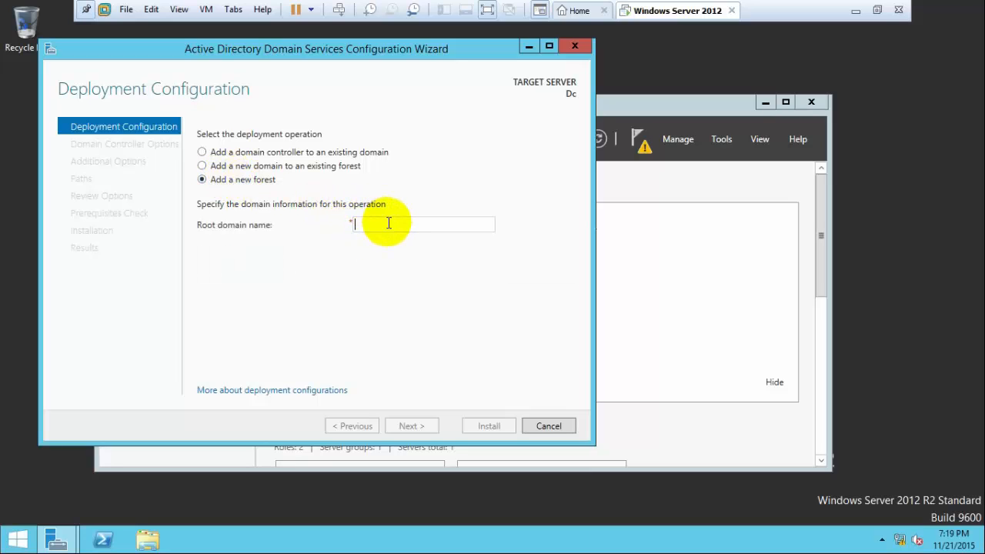
{"action": "type", "text": "harsha.com"}
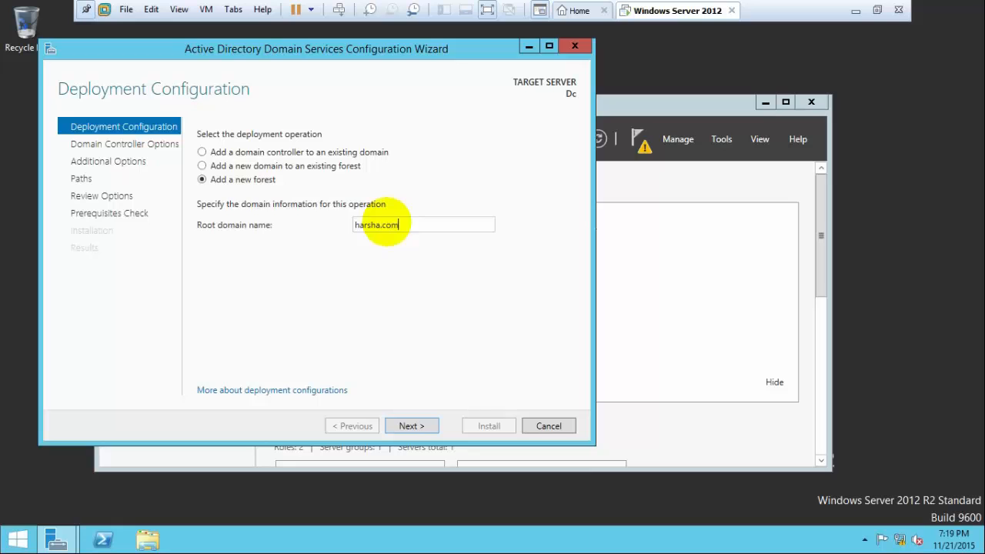
{"action": "key", "text": "Return"}
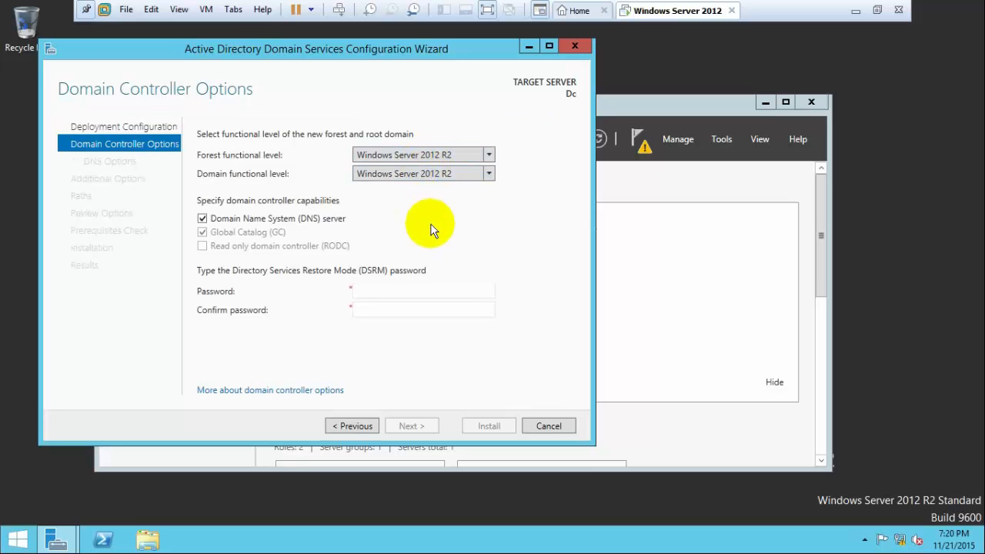
Set forest and domain functional levels to Windows Server 2008 R2 and enter the DSRM password.
{"action": "left_click", "coordinate": [434, 152]}
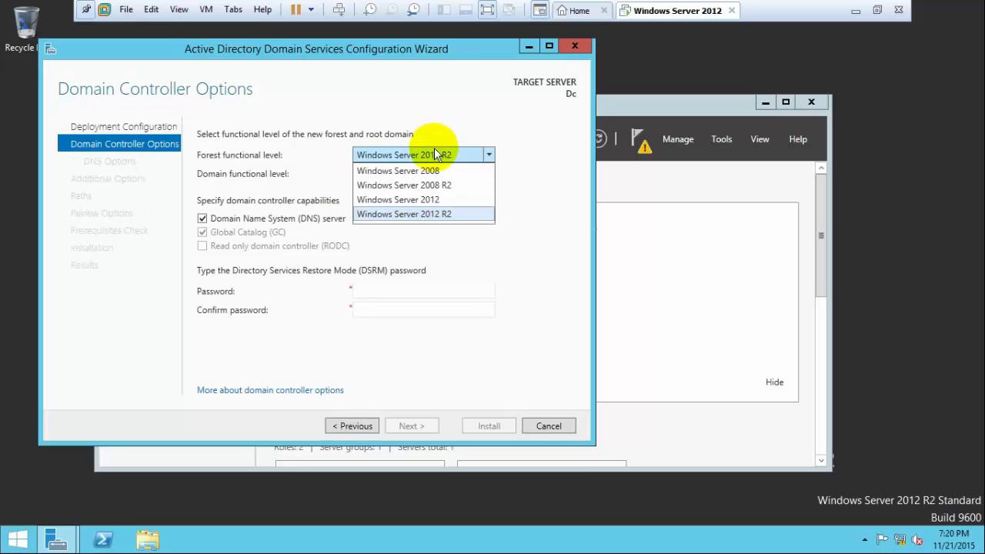
{"action": "left_click", "coordinate": [428, 185]}
{"action": "left_click", "coordinate": [424, 177]}
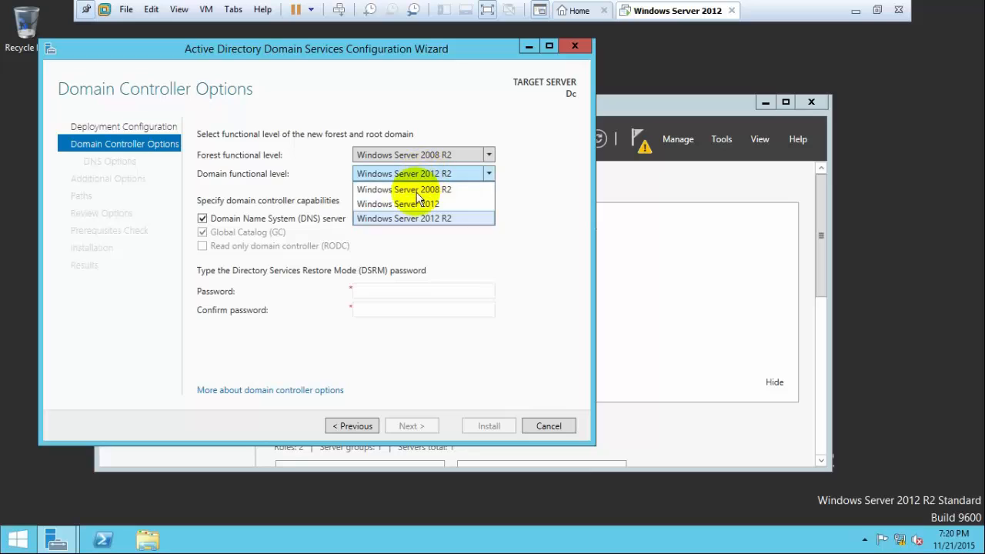
{"action": "left_click", "coordinate": [415, 192]}
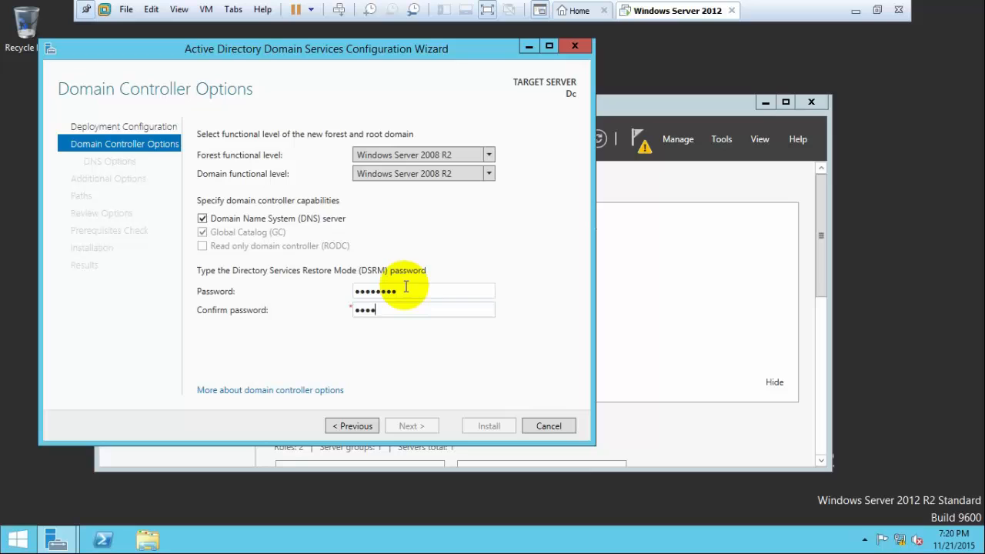
{"action": "type", "text": "rd"}
{"action": "key", "text": "Return"}
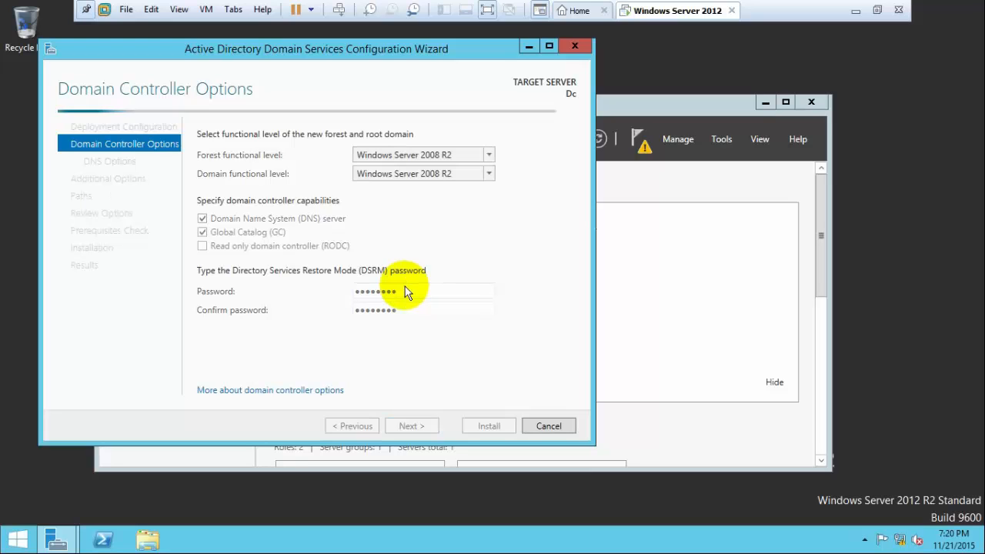
{"action": "key", "text": "Return"}
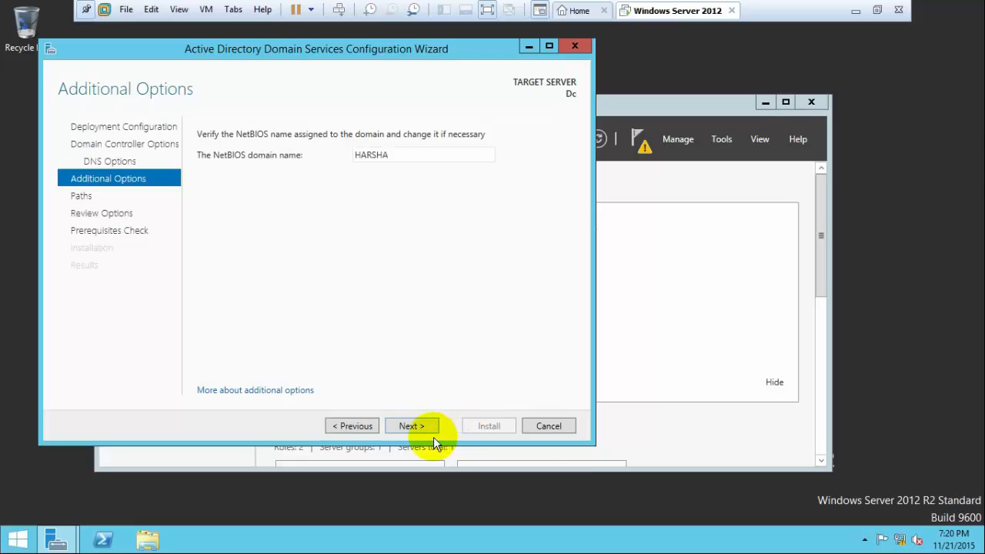
Keep NetBIOS name HARSHA and default folders, install after the prerequisites check, and close the wizard.
{"action": "left_click", "coordinate": [408, 427]}
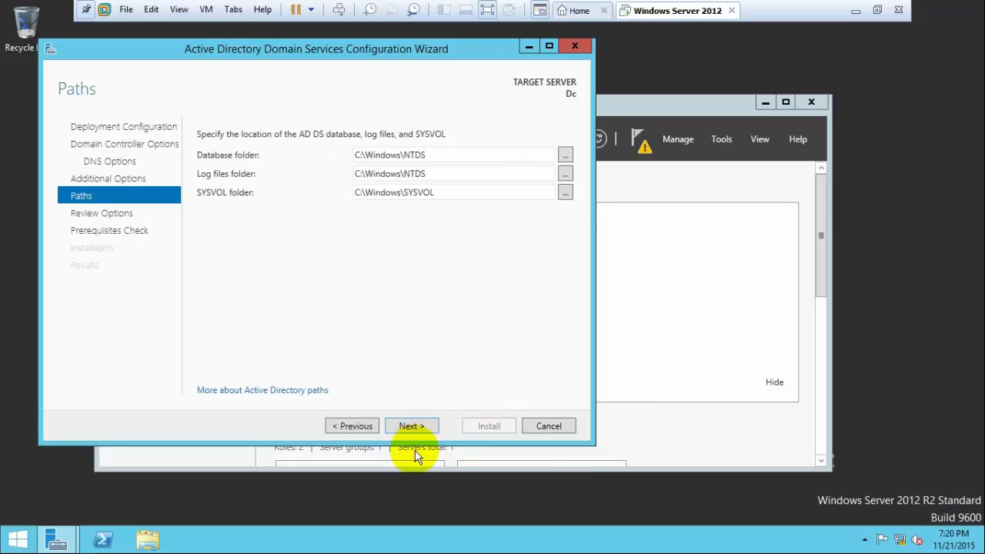
{"action": "left_click", "coordinate": [410, 426]}
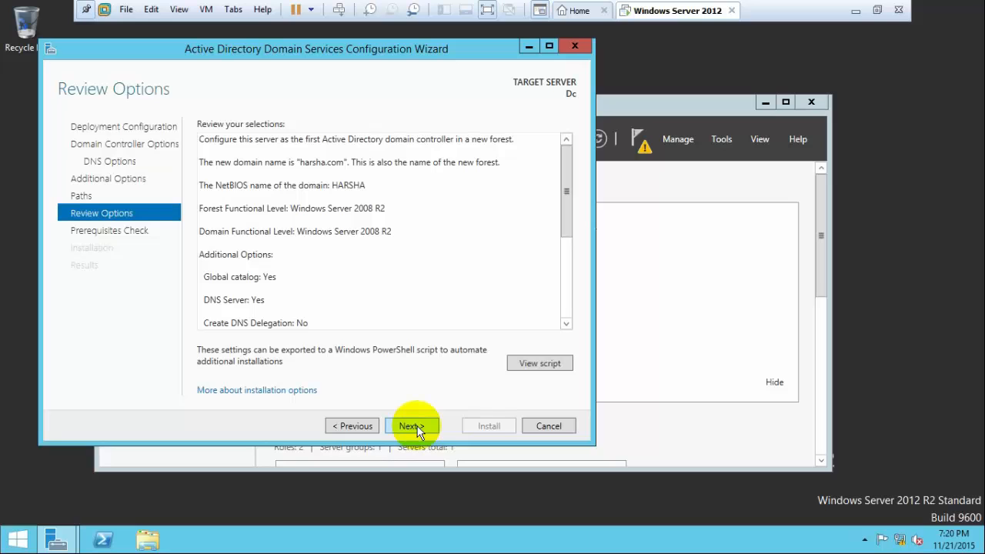
{"action": "left_click", "coordinate": [417, 427]}
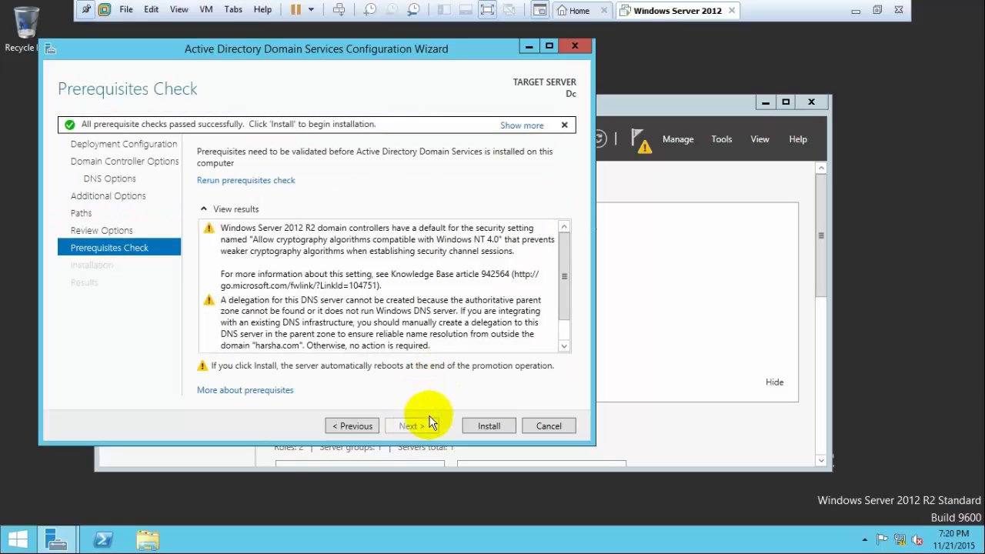
{"action": "left_click", "coordinate": [484, 428]}
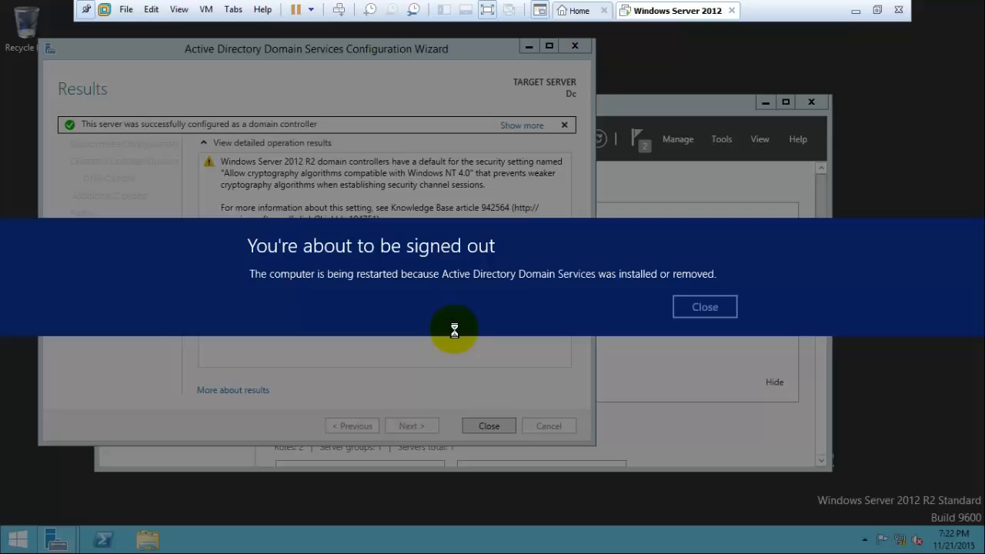
{"action": "left_click", "coordinate": [696, 313]}
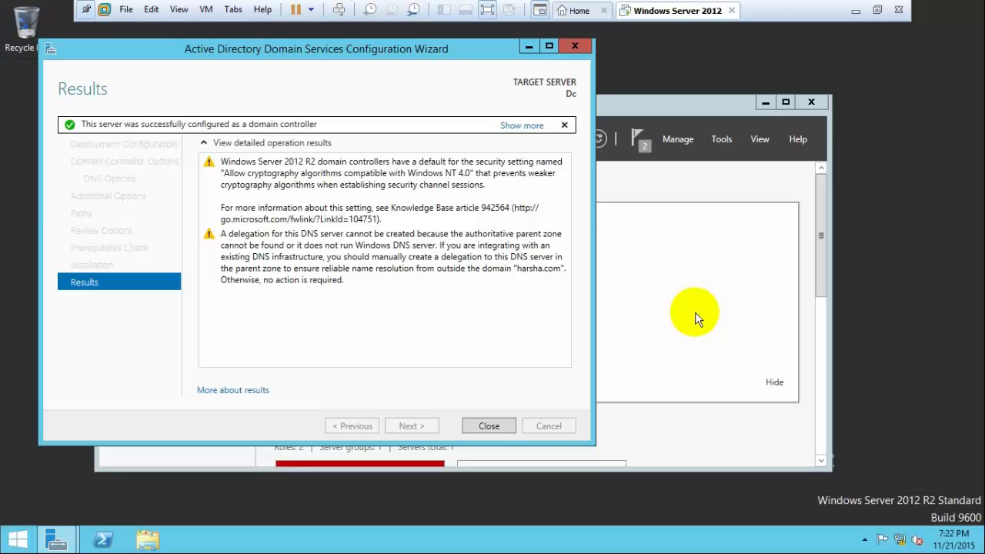
{"action": "left_click", "coordinate": [489, 426]}
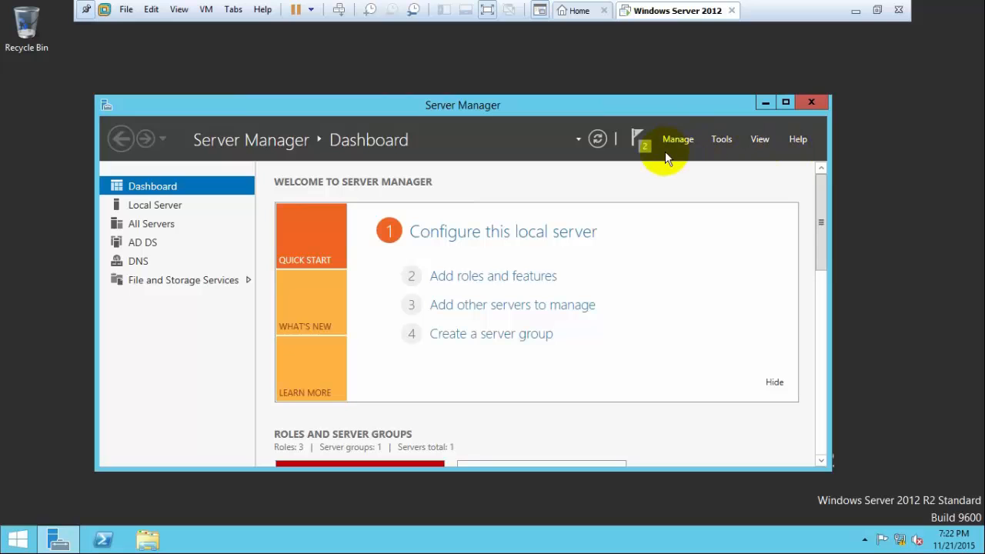
Check the deployment notifications, close Server Manager, and refresh the desktop.
{"action": "left_click", "coordinate": [636, 141]}
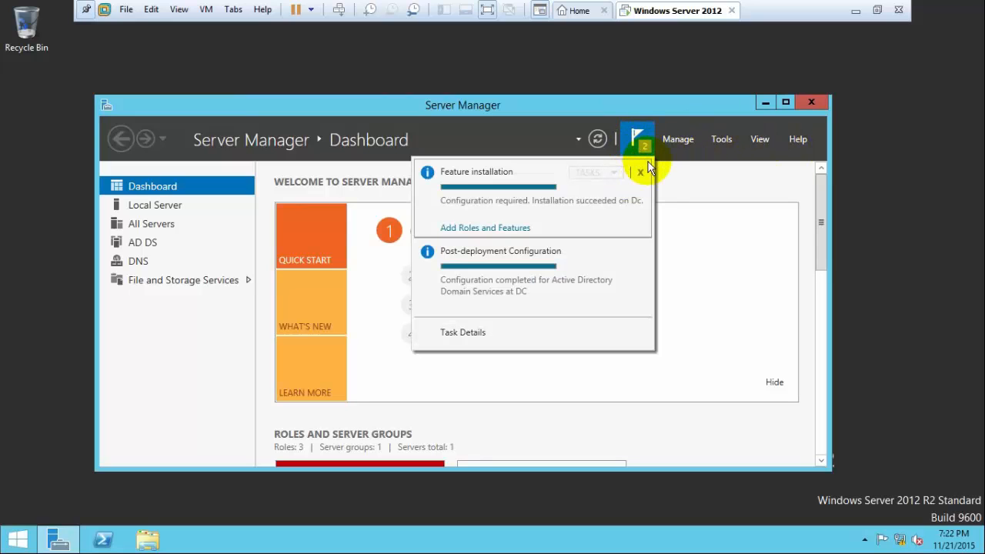
{"action": "left_click", "coordinate": [826, 103]}
{"action": "left_click", "coordinate": [826, 103]}
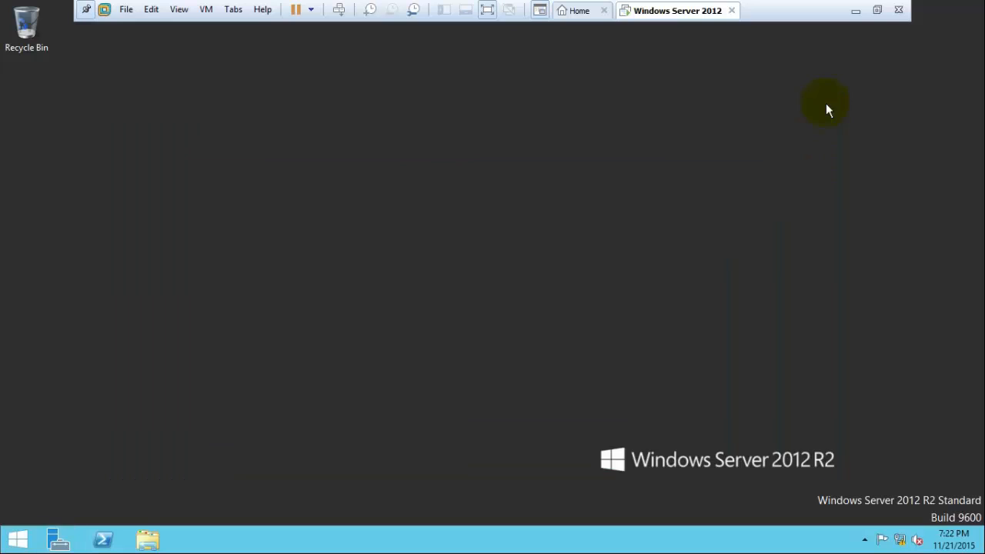
{"action": "right_click", "coordinate": [420, 223]}
{"action": "left_click", "coordinate": [432, 258]}
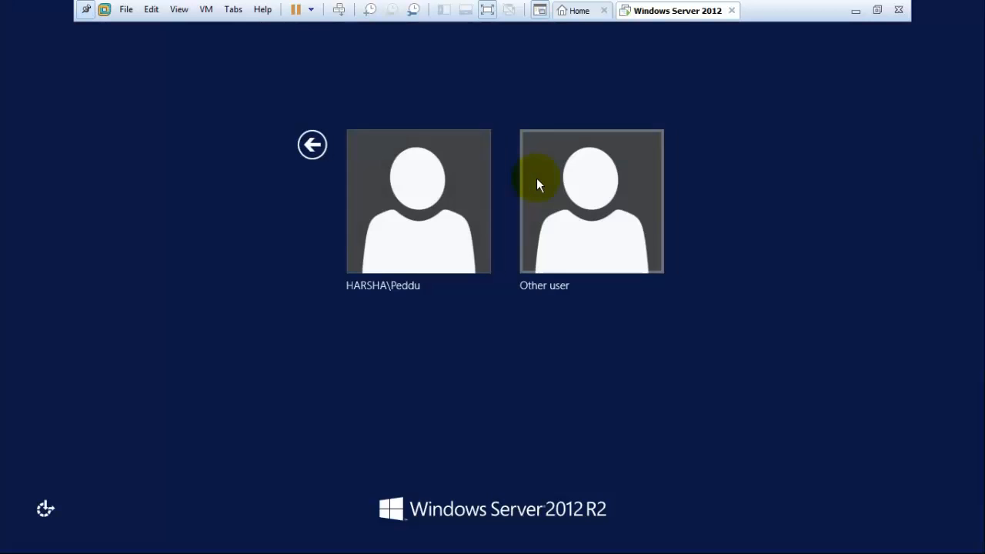
After restart, sign in as Other user with the harsha.com domain administrator account.
{"action": "left_click", "coordinate": [562, 187]}
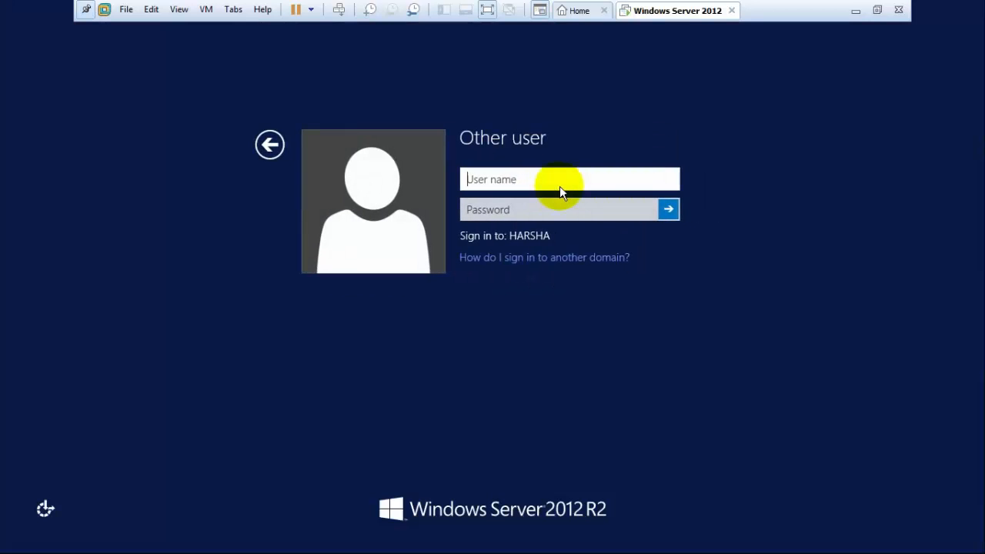
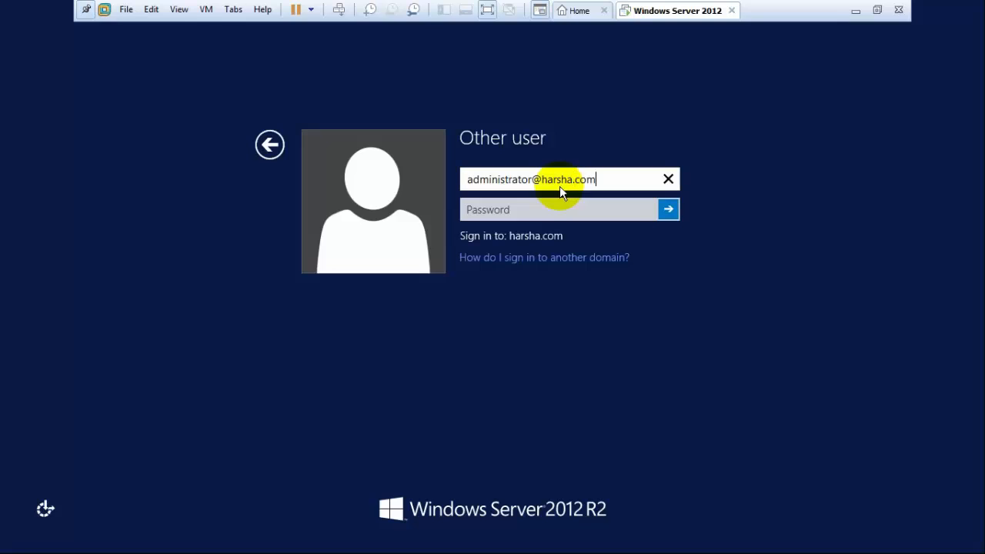
{"action": "key", "text": "Tab"}
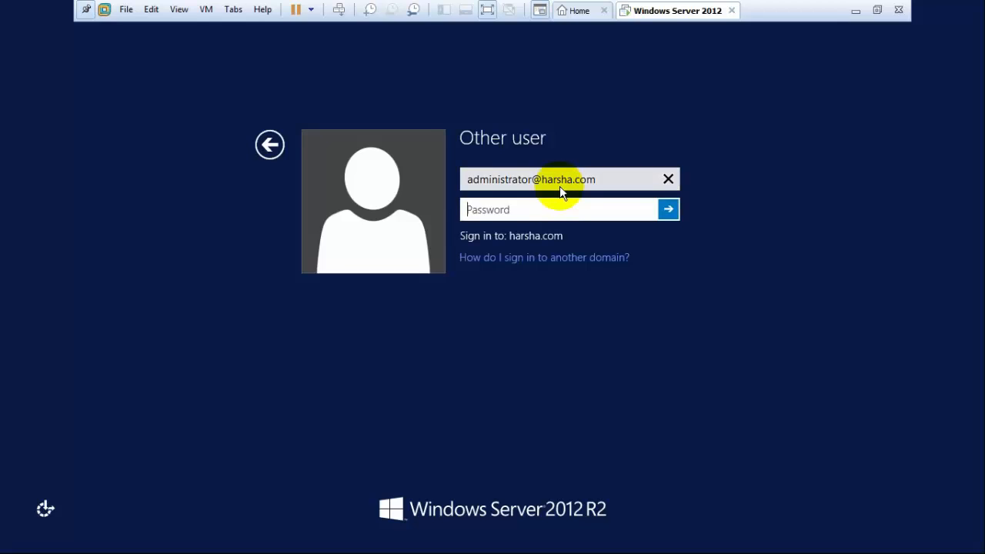
{"action": "type", "text": "*****"}
{"action": "key", "text": "Return"}
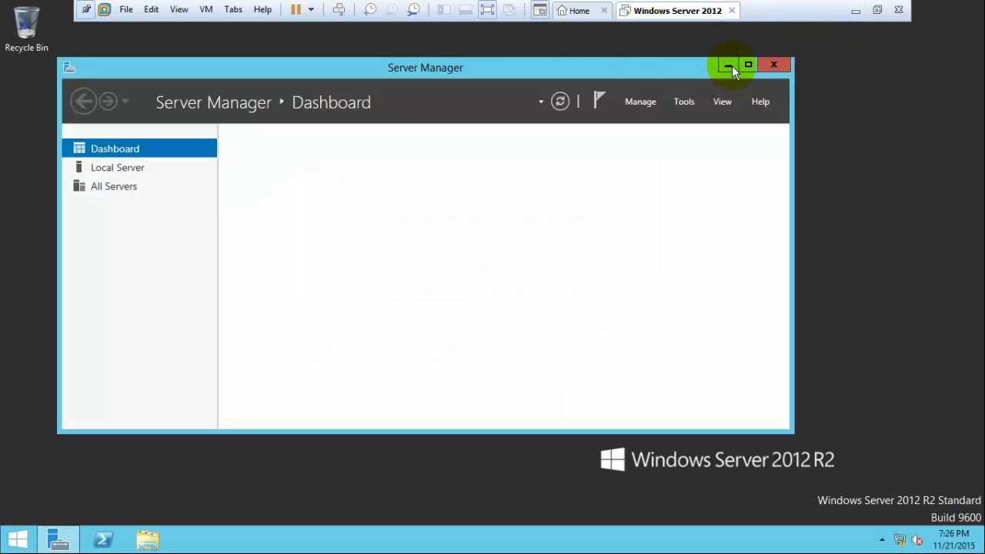
Start a new virtual machine using the Windows Server 2008 R2 SP1 disc image.
{"action": "left_click", "coordinate": [732, 66]}
{"action": "left_click", "coordinate": [586, 13]}
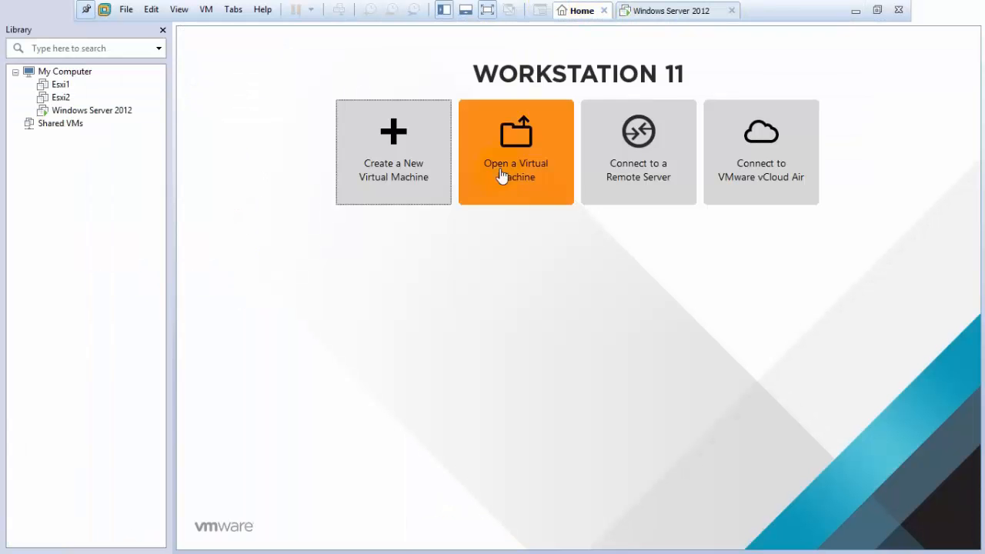
{"action": "left_click", "coordinate": [400, 177]}
{"action": "left_click", "coordinate": [555, 405]}
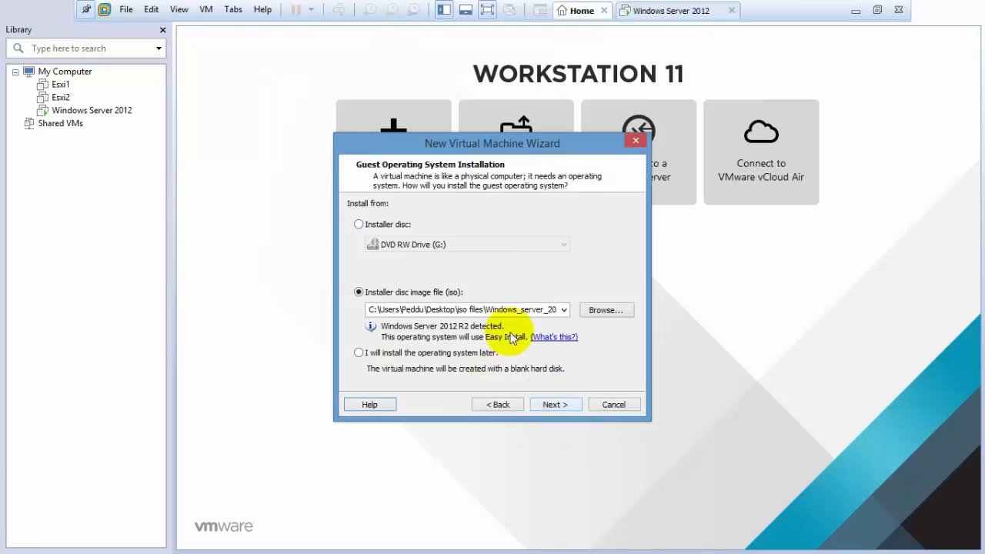
{"action": "left_click", "coordinate": [608, 312]}
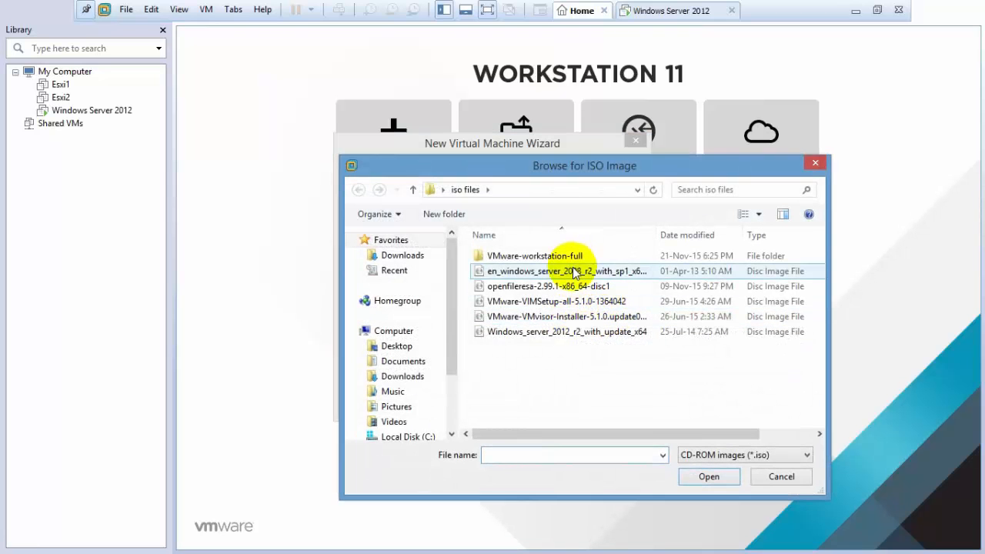
{"action": "left_click", "coordinate": [574, 271]}
{"action": "double_click", "coordinate": [574, 271]}
{"action": "left_click", "coordinate": [555, 405]}
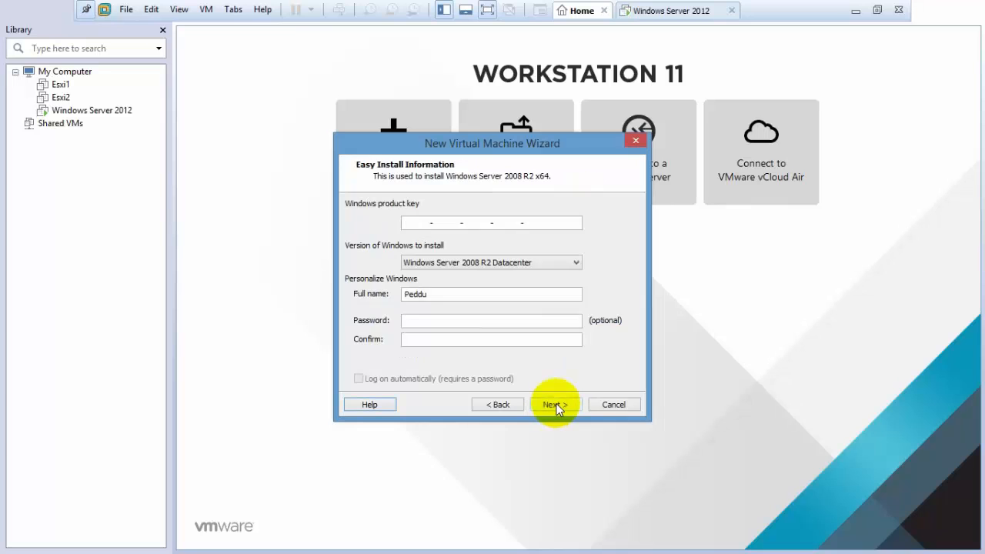
Choose Windows Server 2008 R2 Standard edition without a product key.
{"action": "left_click", "coordinate": [499, 262]}
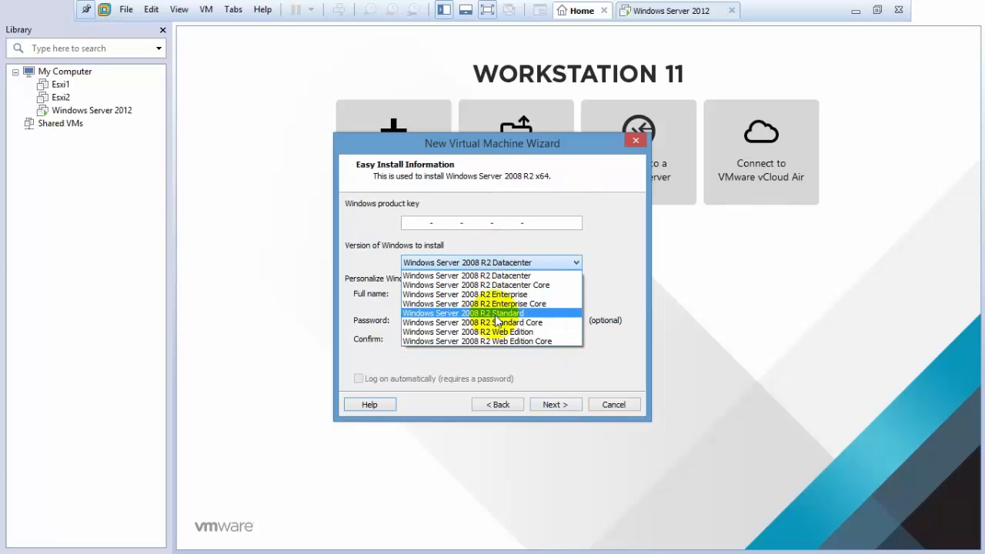
{"action": "left_click", "coordinate": [477, 316]}
{"action": "left_click", "coordinate": [566, 407]}
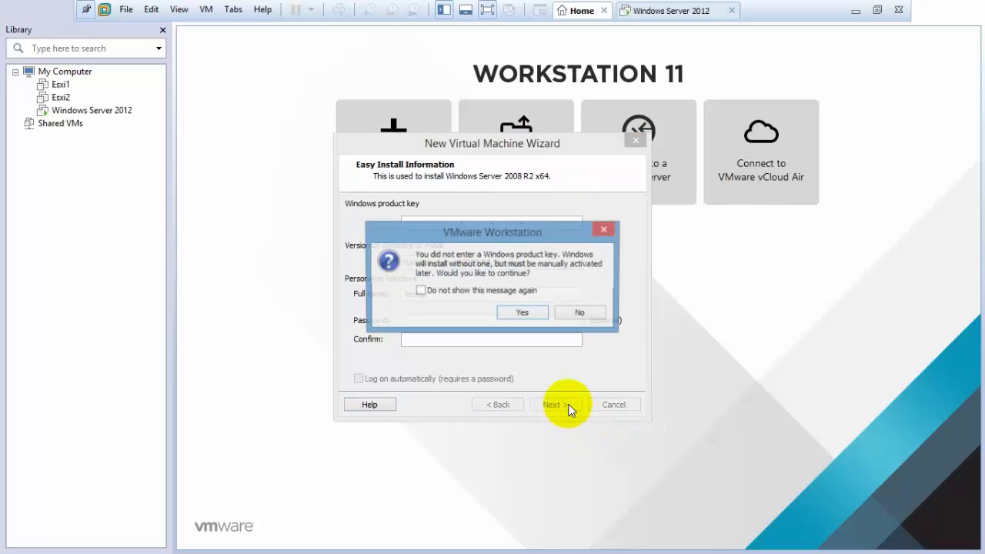
{"action": "left_click", "coordinate": [523, 314]}
Store the VM in a new folder D:\win2008R2.
{"action": "left_click", "coordinate": [609, 265]}
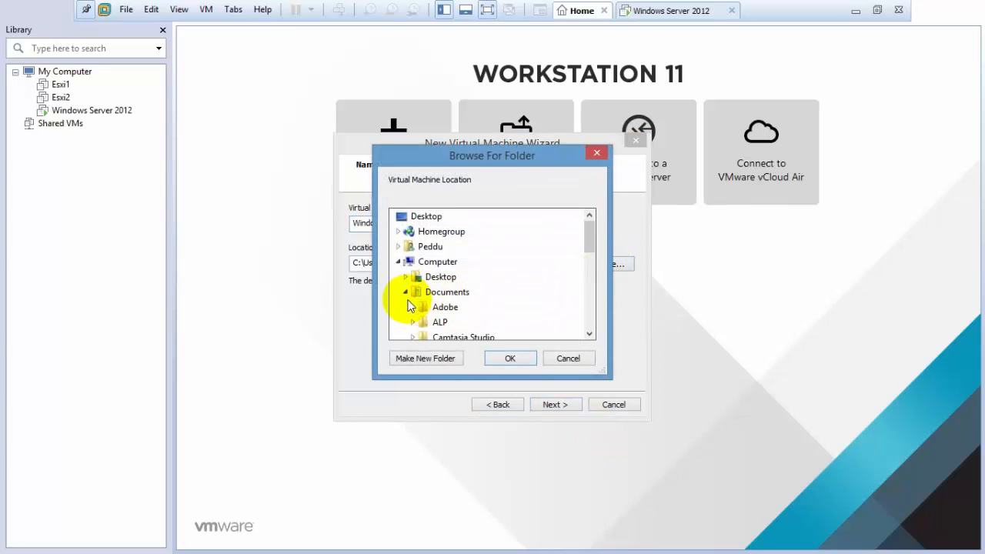
{"action": "scroll", "coordinate": [510, 280], "scroll_direction": "down", "scroll_amount": 3}
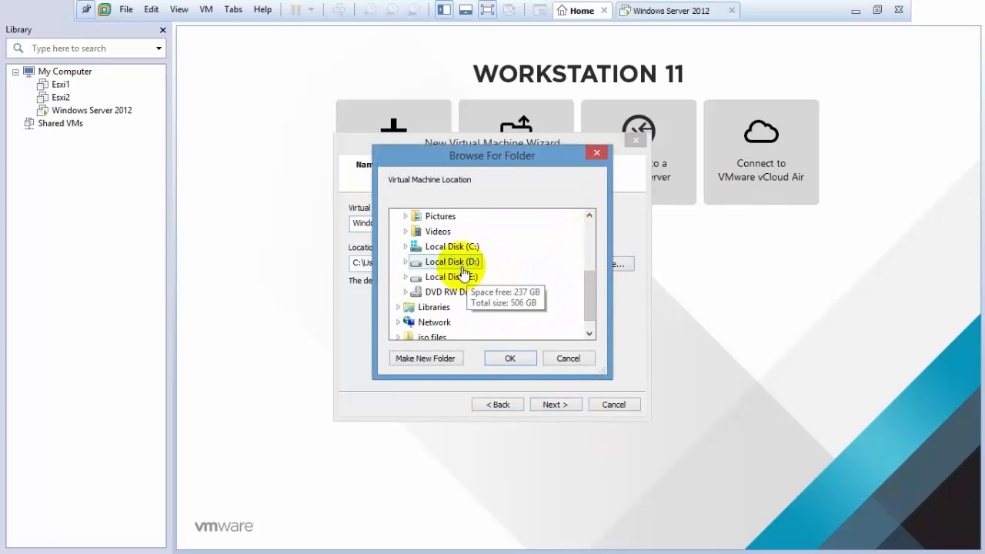
{"action": "left_click", "coordinate": [508, 248]}
{"action": "left_click", "coordinate": [427, 359]}
{"action": "type", "text": "win"}
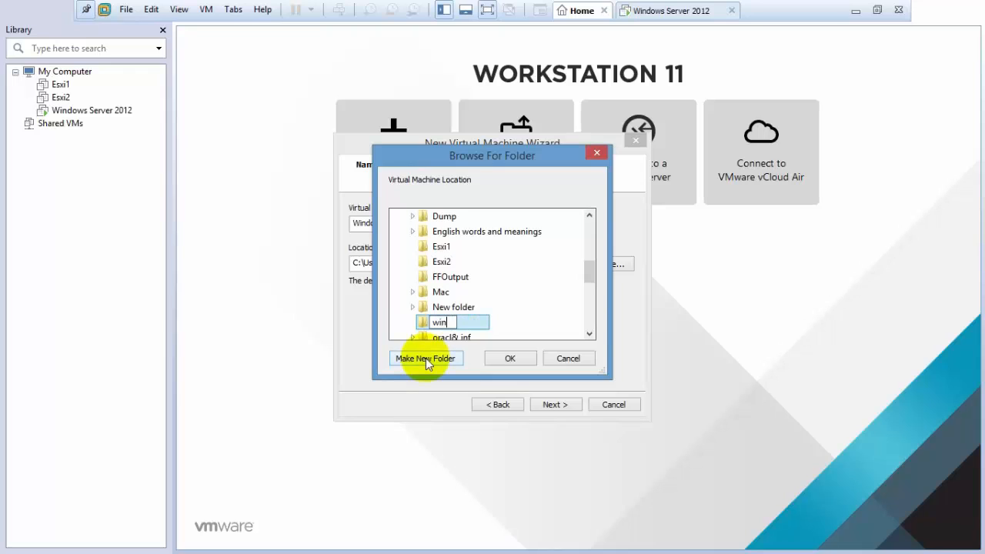
{"action": "type", "text": "2008R2"}
{"action": "key", "text": "Return"}
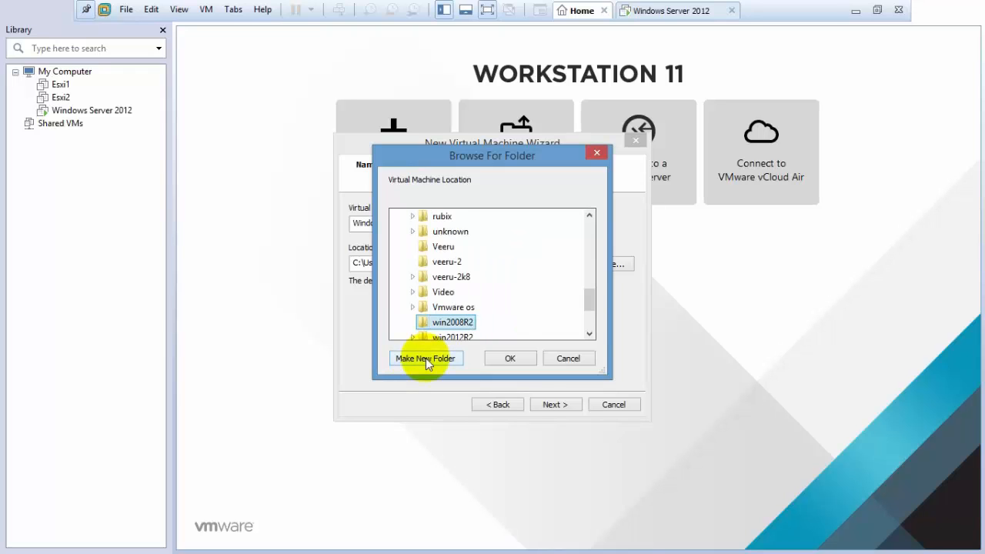
{"action": "left_click", "coordinate": [516, 359]}
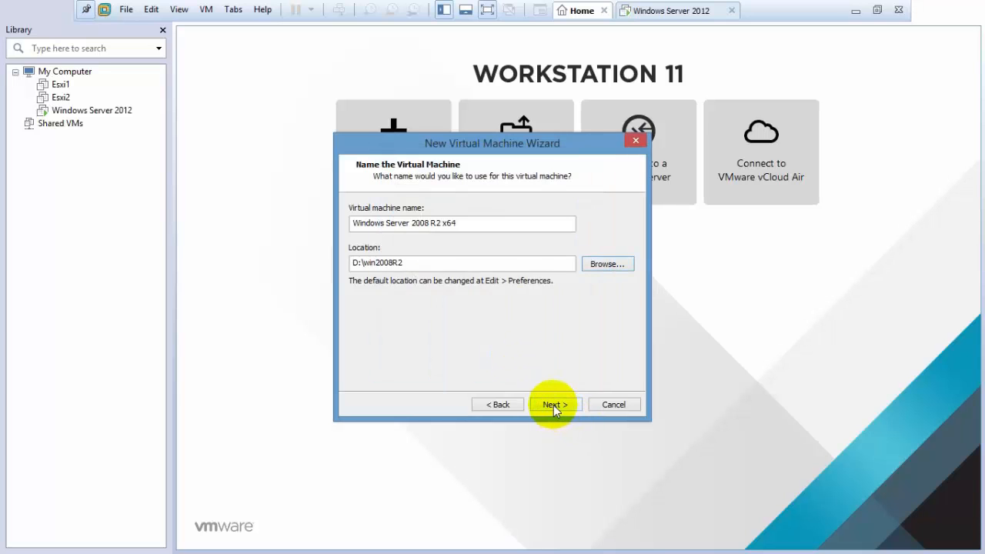
{"action": "left_click", "coordinate": [554, 405]}
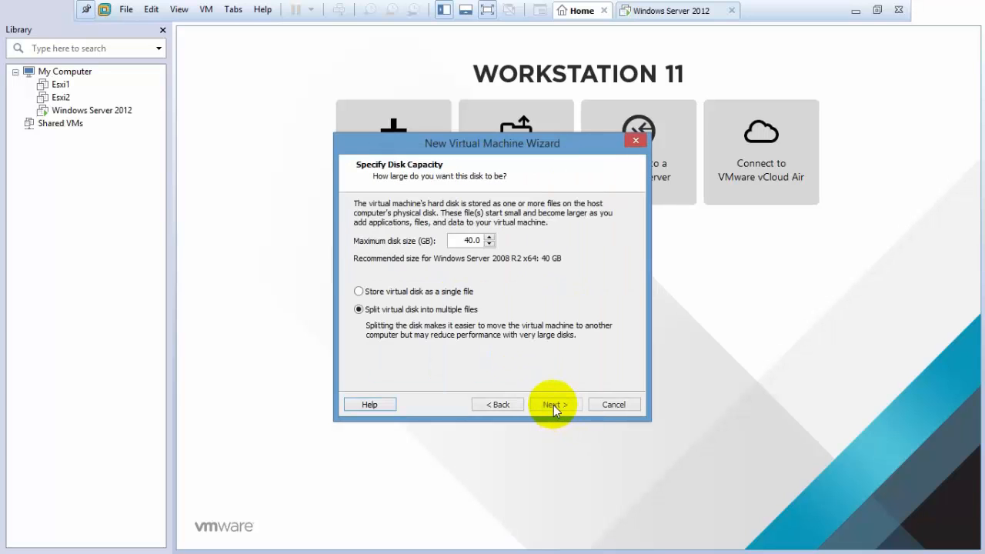
Give it a 100 GB single-file disk and finish to power on the VM.
{"action": "left_click", "coordinate": [440, 292]}
{"action": "double_click", "coordinate": [471, 240]}
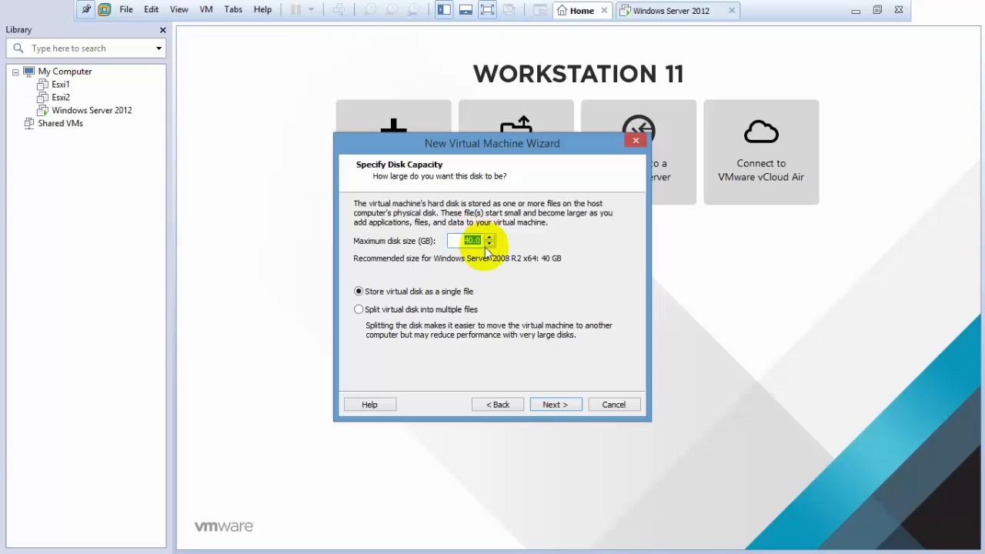
{"action": "type", "text": "100"}
{"action": "key", "text": "Return"}
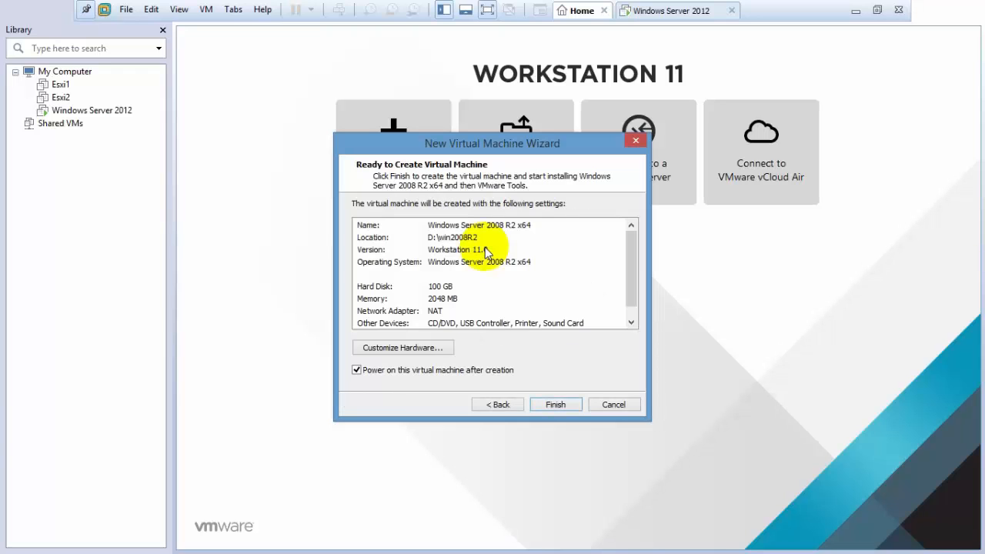
{"action": "key", "text": "Return"}
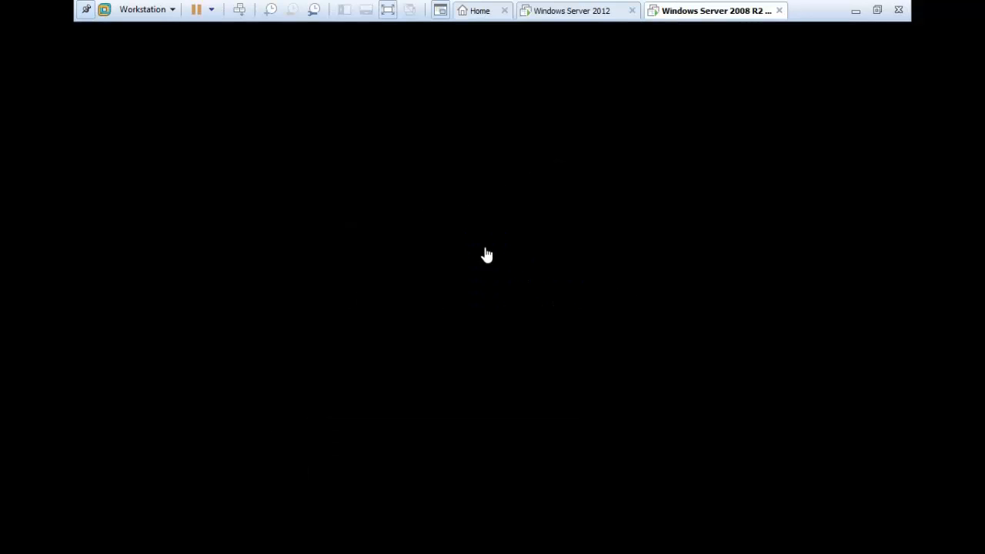
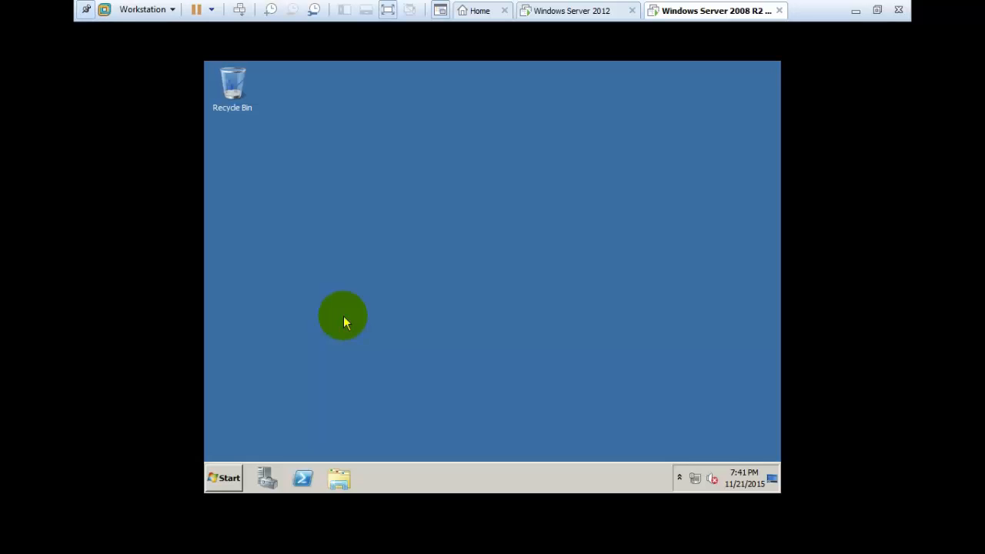
Open the Local Area Connection properties from the network connections list.
{"action": "key", "text": "super+r"}
{"action": "type", "text": "n"}
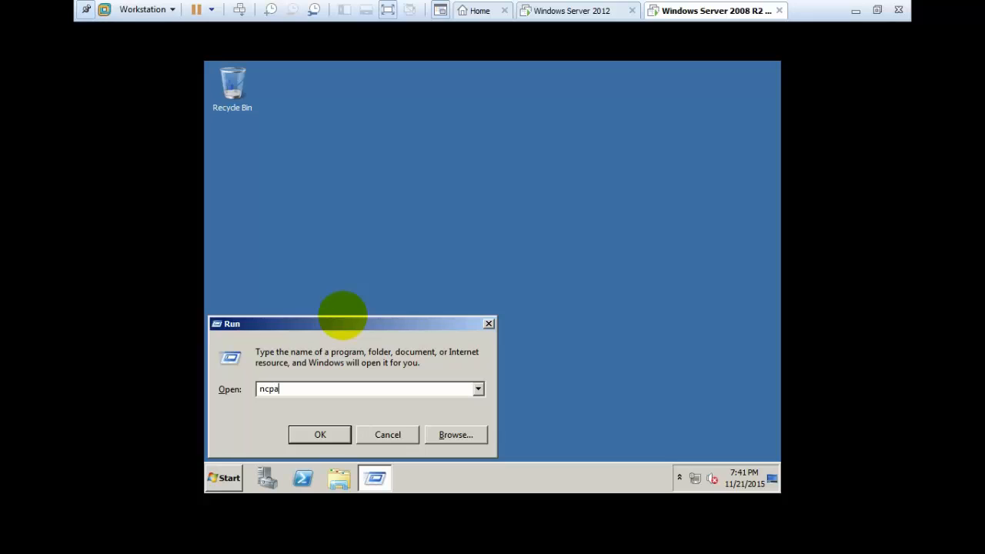
{"action": "key", "text": "Return"}
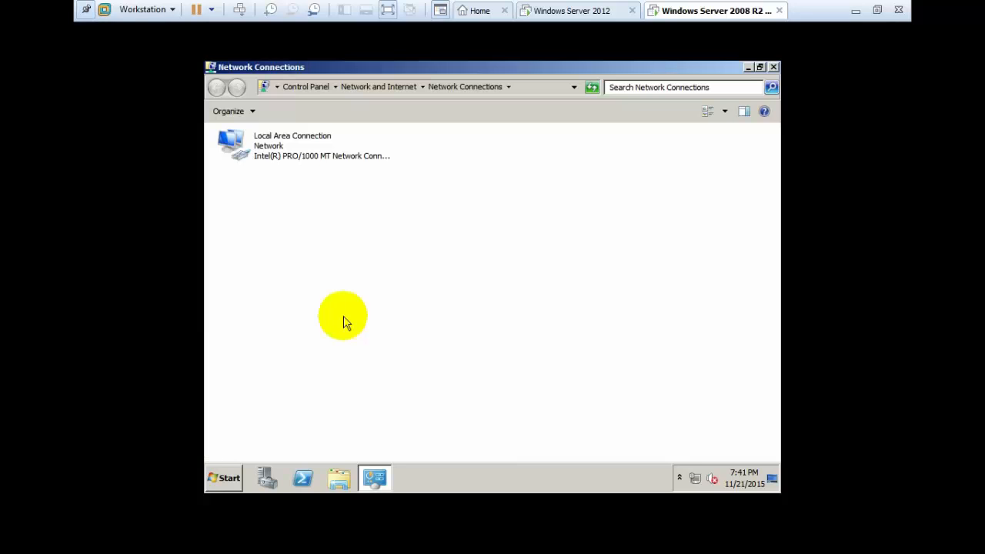
{"action": "left_click", "coordinate": [271, 140]}
{"action": "right_click", "coordinate": [271, 140]}
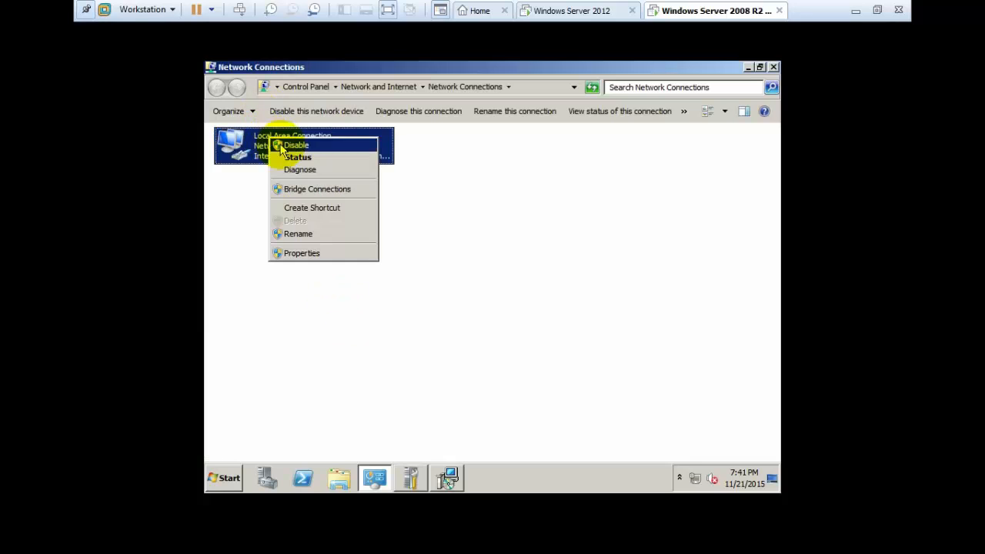
{"action": "left_click", "coordinate": [298, 254]}
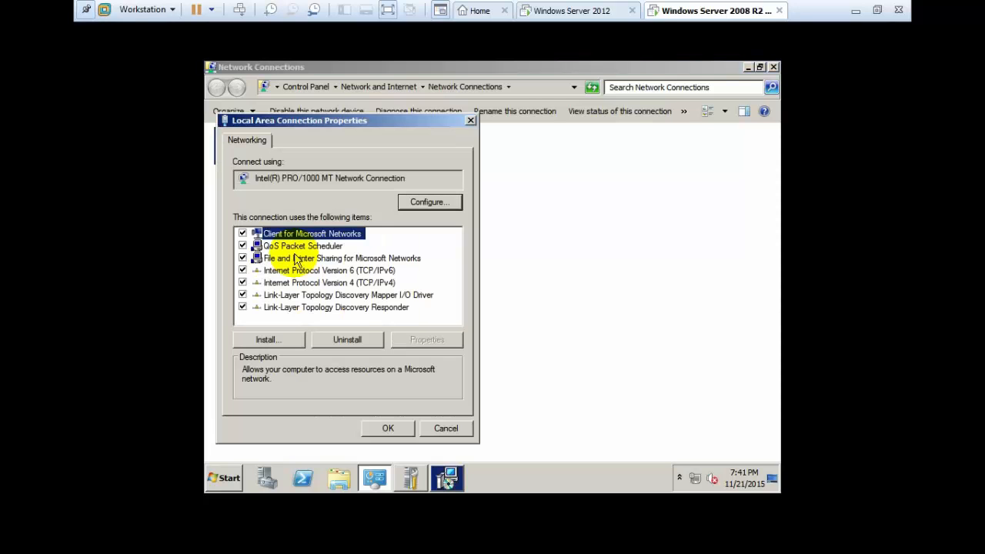
Disable IPv6 and set IPv4 to 10.0.0.2, mask 255.0.0.0, gateway 10.0.0.1.
{"action": "left_click", "coordinate": [242, 270]}
{"action": "left_click", "coordinate": [264, 284]}
{"action": "left_click", "coordinate": [399, 340]}
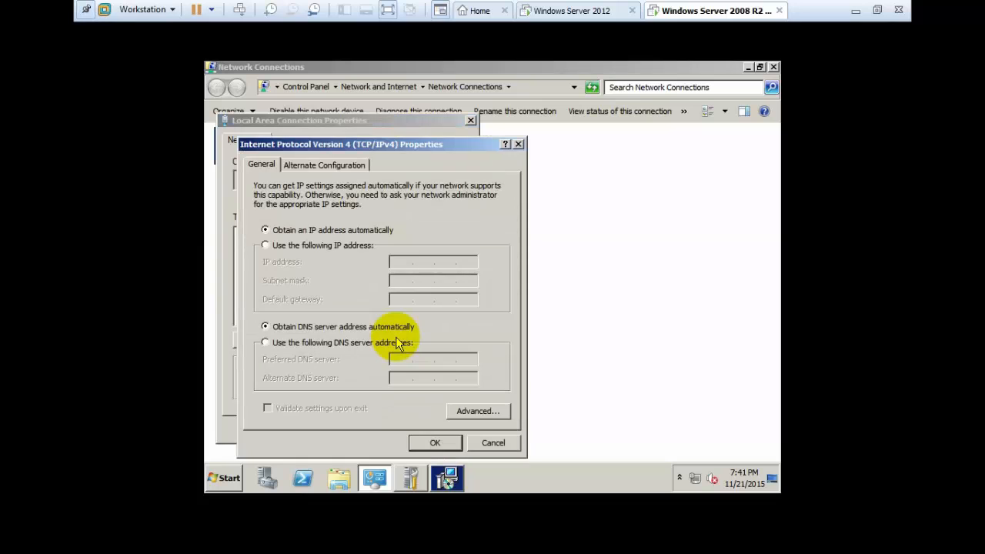
{"action": "left_click", "coordinate": [339, 245]}
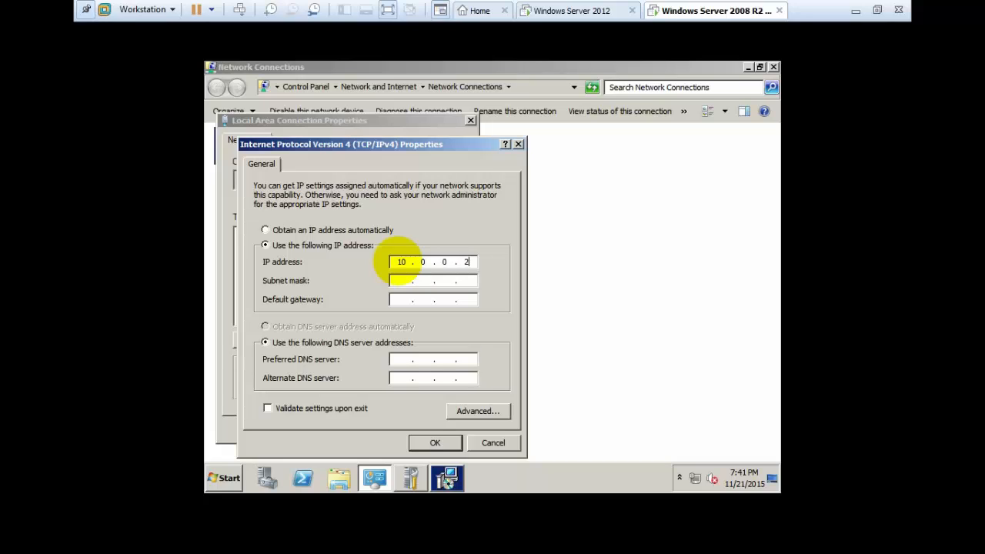
{"action": "key", "text": "Tab"}
{"action": "key", "text": "Tab"}
{"action": "type", "text": "10 . 0 "}
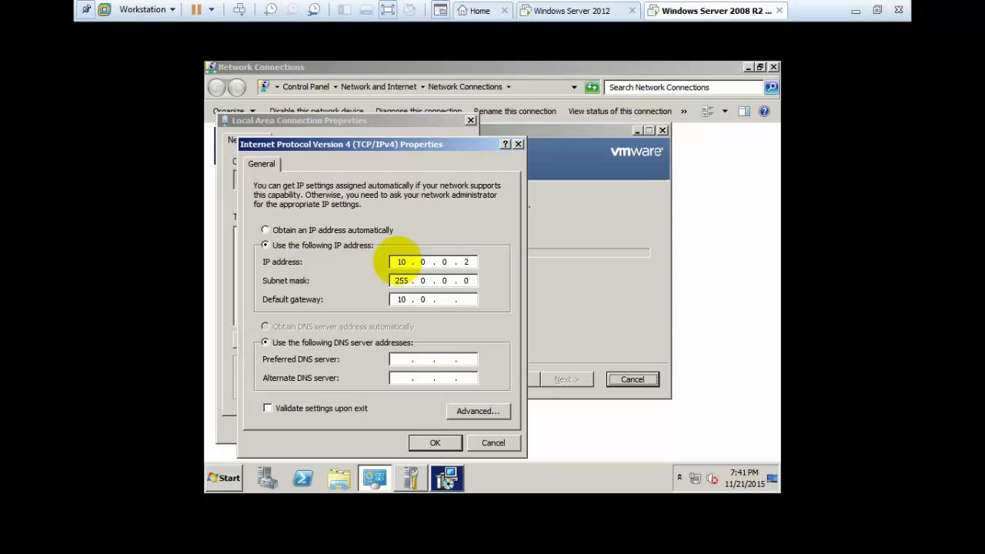
{"action": "type", "text": ". 0 . 1"}
{"action": "key", "text": "Tab"}
{"action": "key", "text": "Tab"}
{"action": "left_click", "coordinate": [435, 443]}
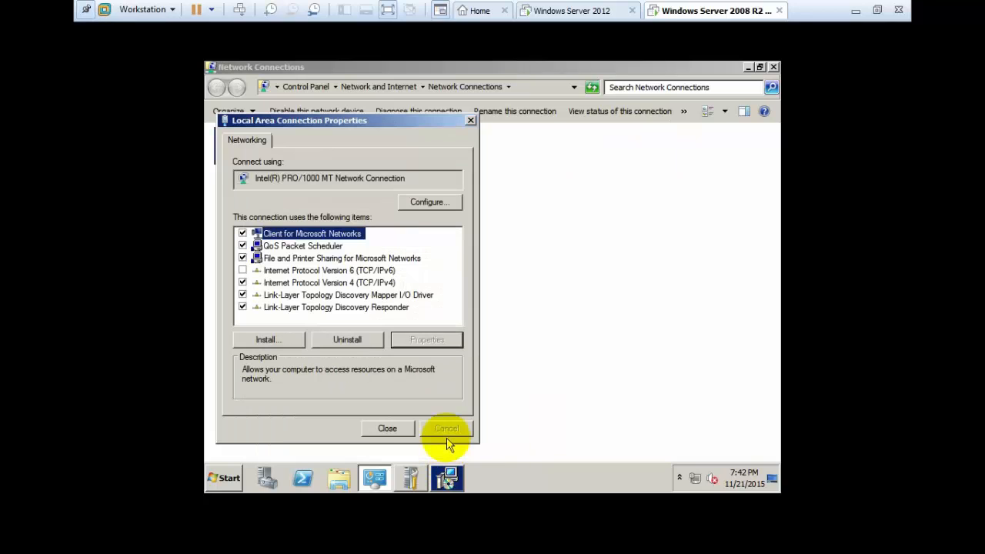
{"action": "left_click", "coordinate": [387, 424]}
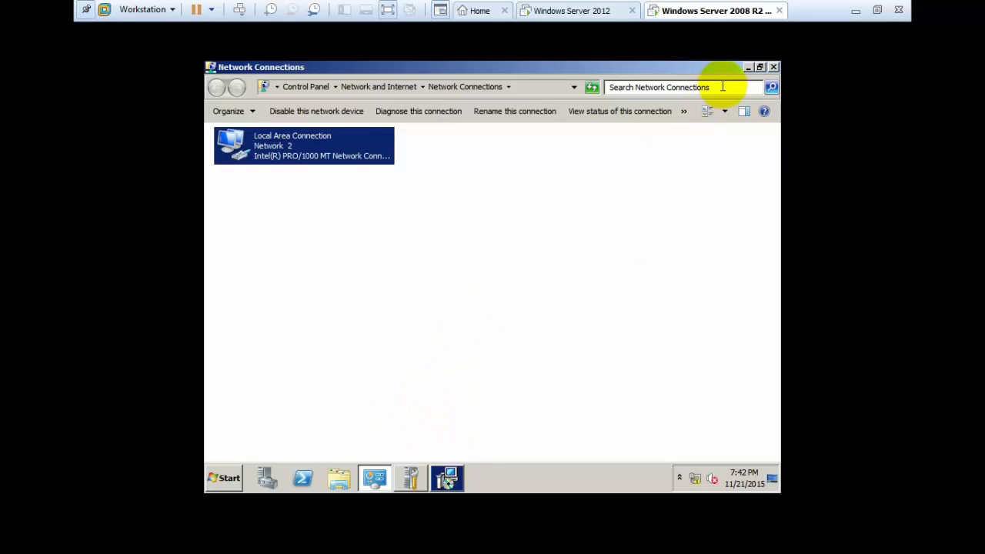
{"action": "left_click", "coordinate": [773, 68]}
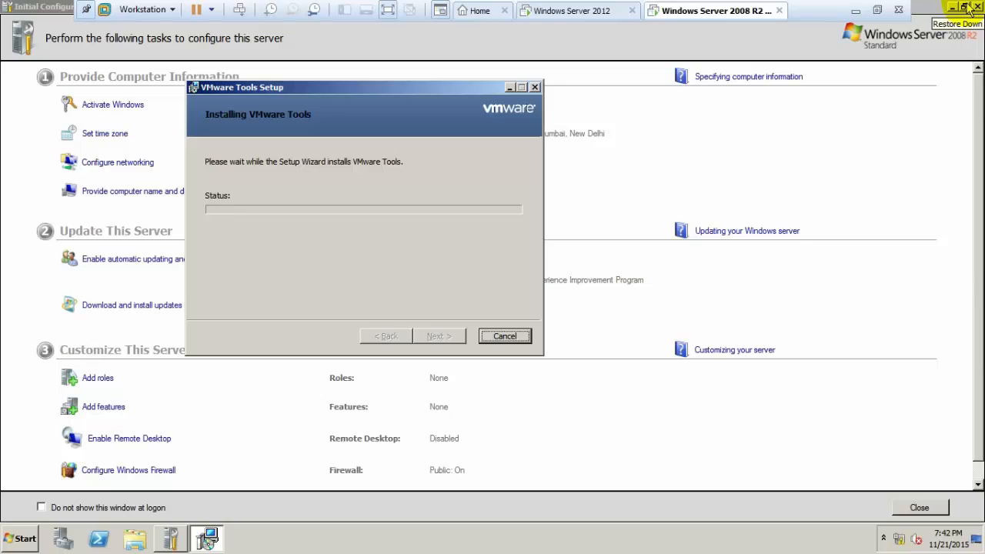
On the Windows Server 2012 VM, open Windows Firewall settings with firewall.cpl.
{"action": "left_click", "coordinate": [978, 6]}
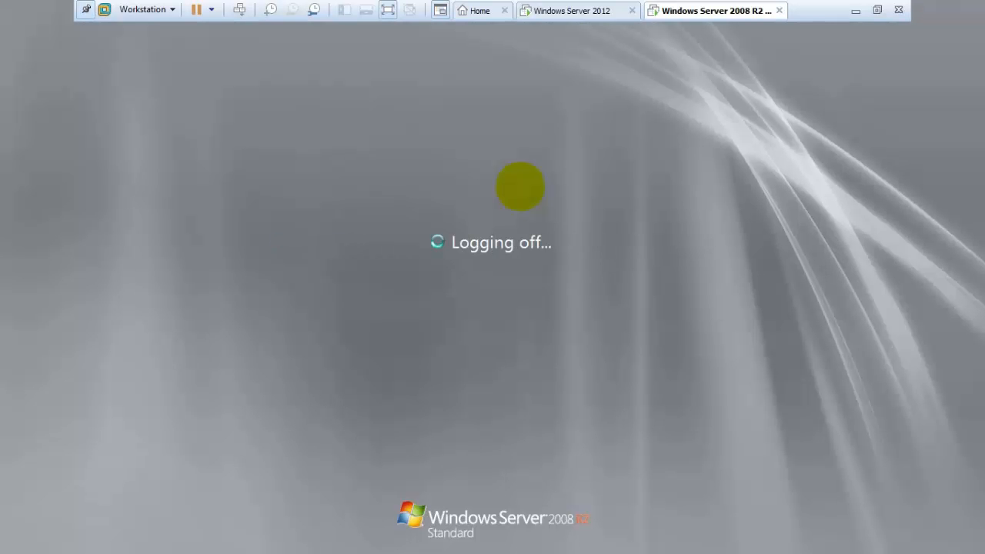
{"action": "left_click", "coordinate": [571, 10]}
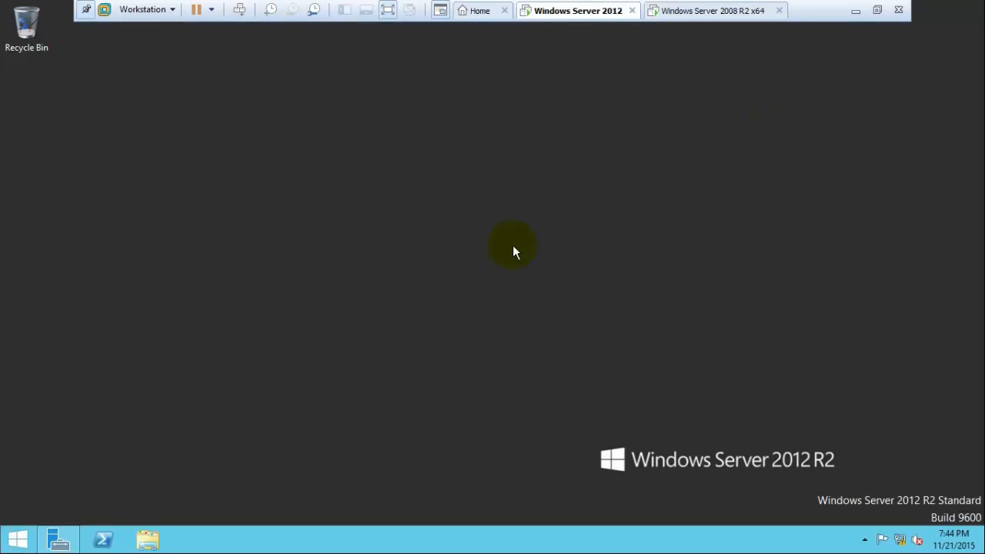
{"action": "key", "text": "super+r"}
{"action": "type", "text": "f"}
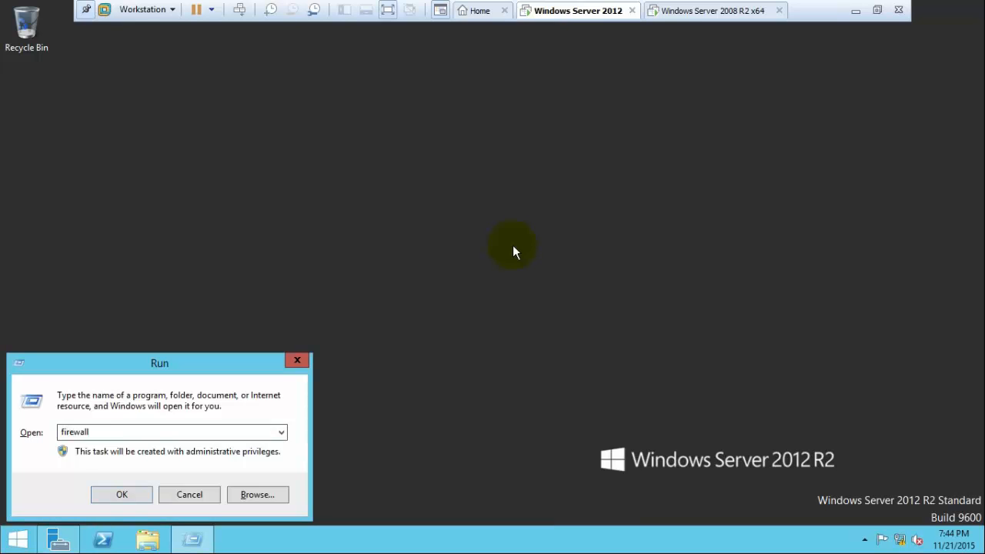
{"action": "type", "text": "irewall.cpl"}
{"action": "key", "text": "Return"}
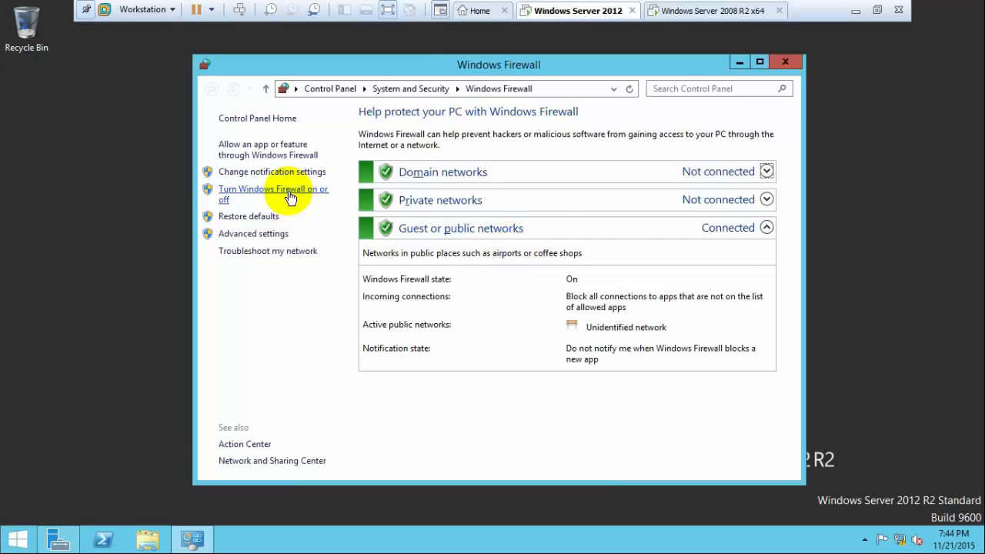
Turn off the firewall for domain, public and private networks, then return to 2008 R2.
{"action": "left_click", "coordinate": [290, 199]}
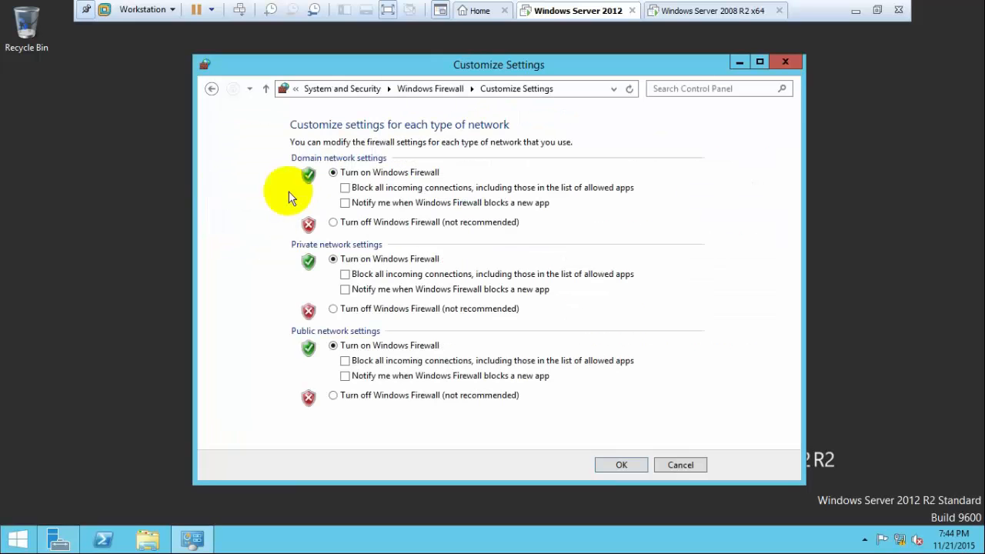
{"action": "left_click", "coordinate": [349, 222]}
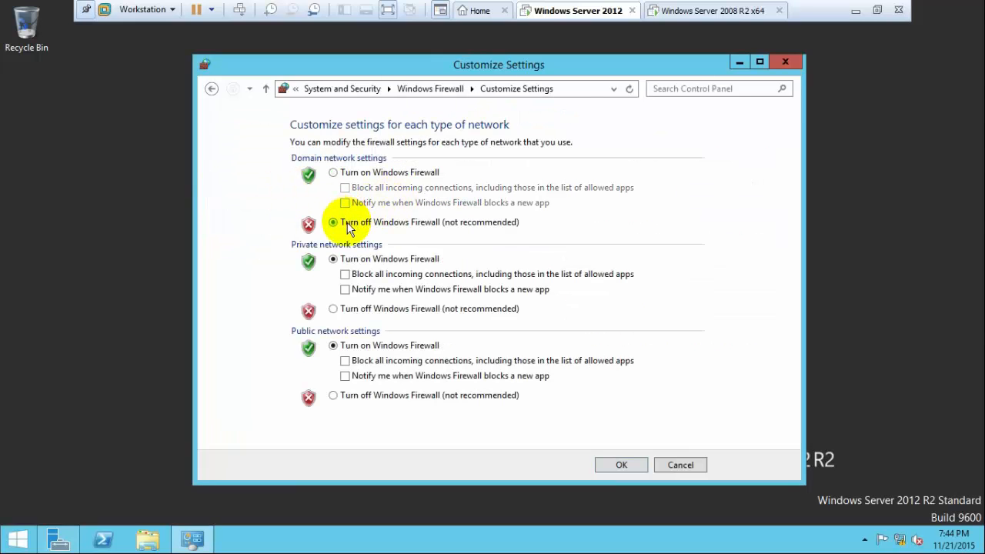
{"action": "left_click", "coordinate": [352, 395]}
{"action": "left_click", "coordinate": [385, 310]}
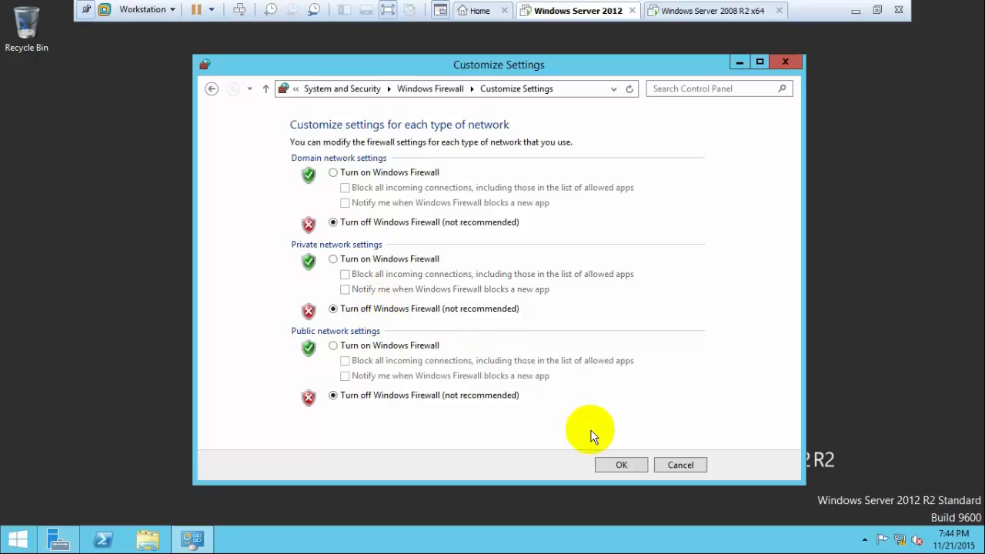
{"action": "left_click", "coordinate": [622, 465]}
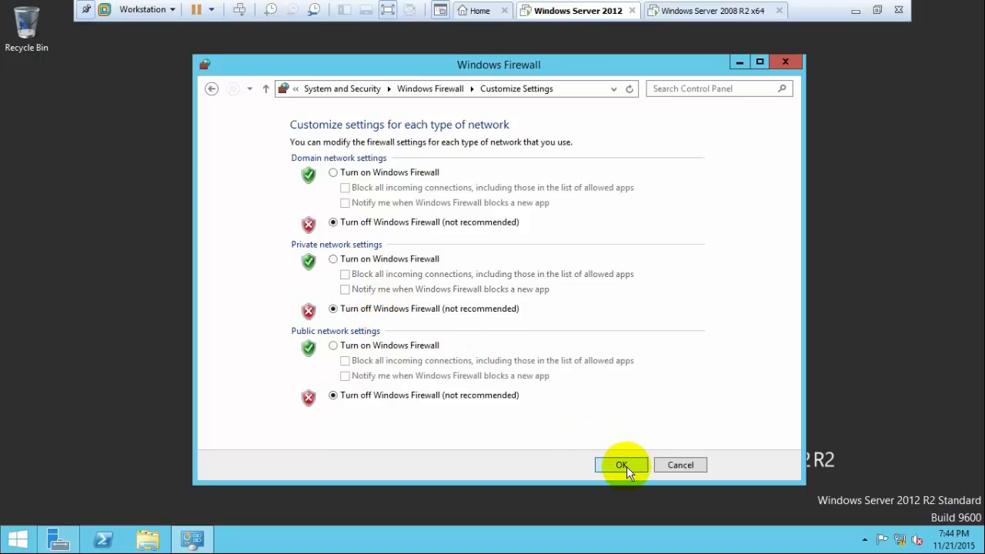
{"action": "left_click", "coordinate": [786, 62]}
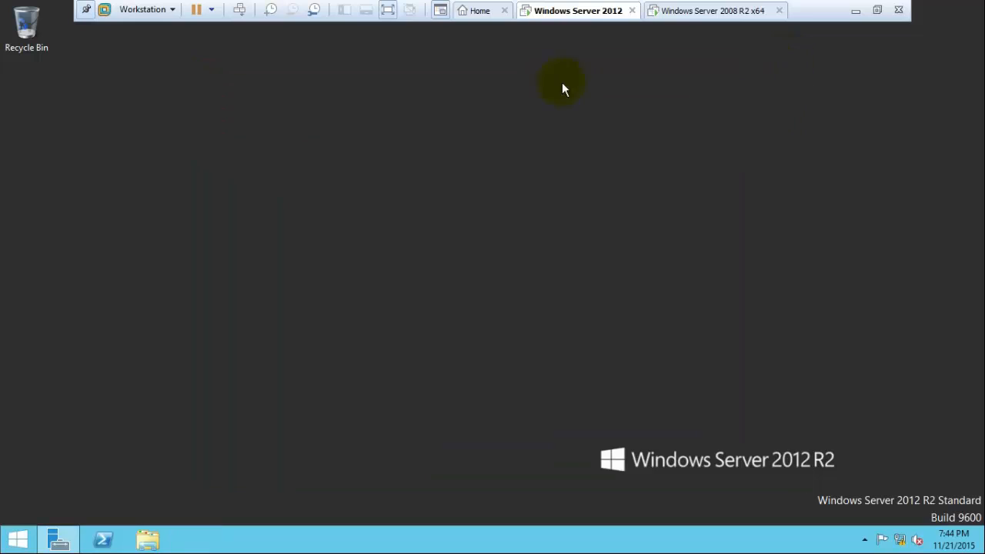
{"action": "left_click", "coordinate": [700, 9]}
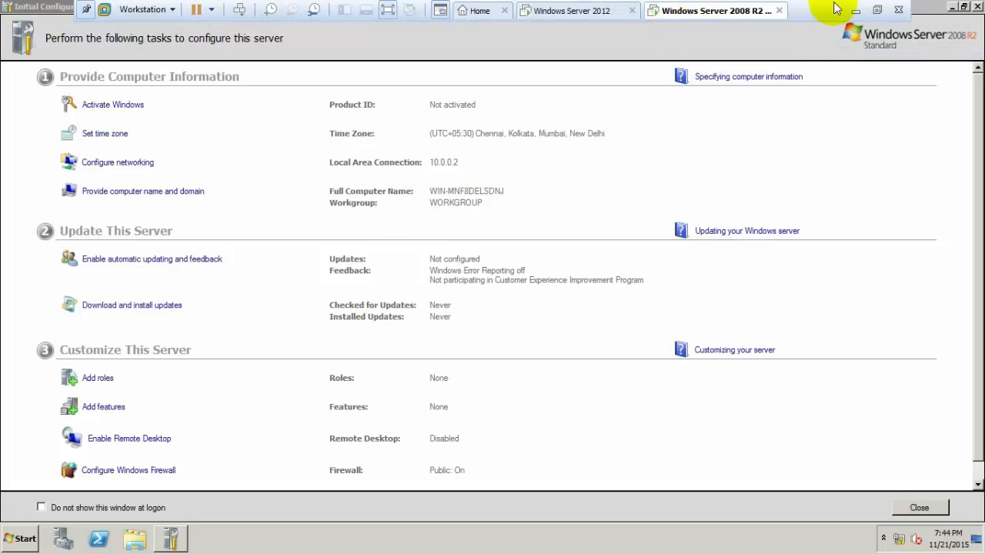
Use firewall.cpl on the 2008 R2 VM to turn off private and public firewalls, then switch to 2012.
{"action": "left_click", "coordinate": [978, 7]}
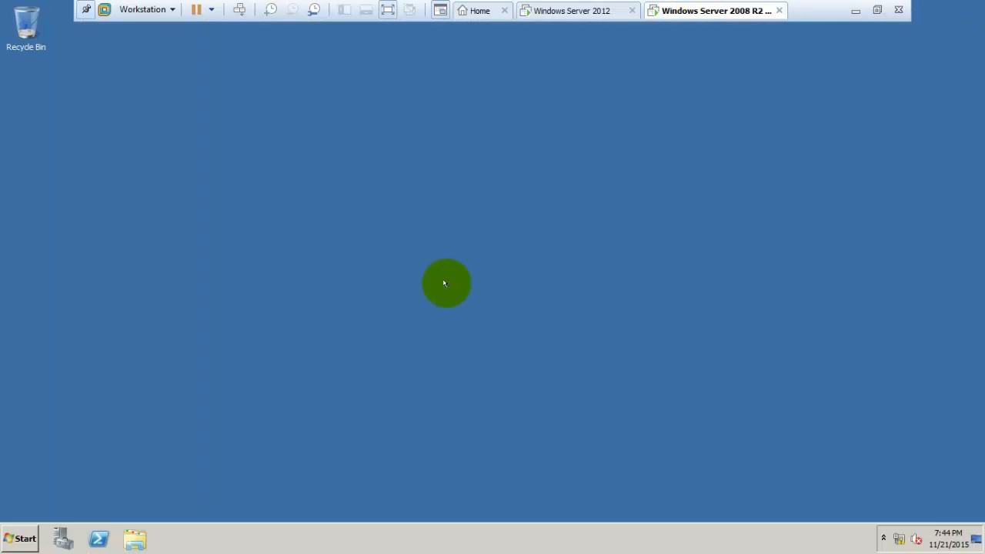
{"action": "key", "text": "super+r"}
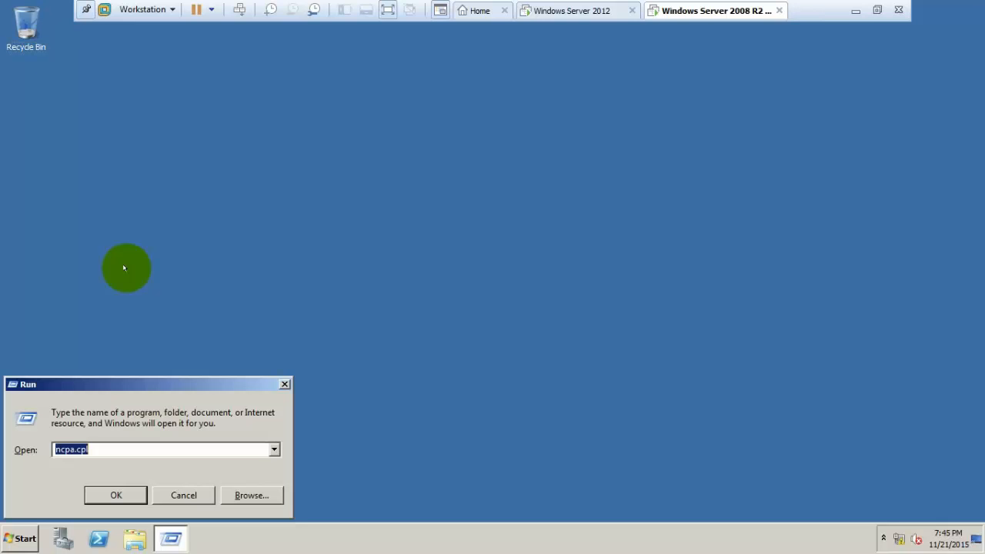
{"action": "key", "text": "BackSpace"}
{"action": "type", "text": "firewall.cpl"}
{"action": "key", "text": "Return"}
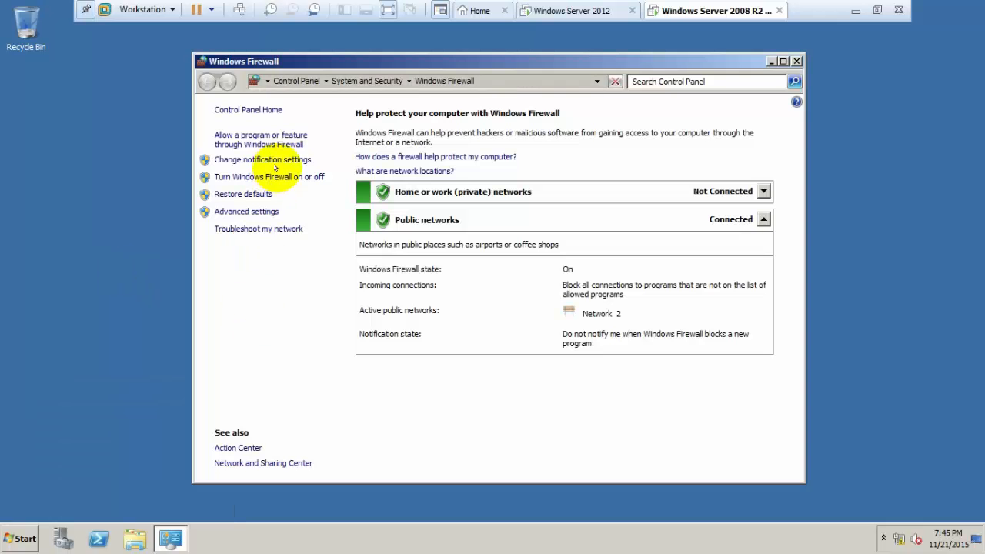
{"action": "left_click", "coordinate": [274, 175]}
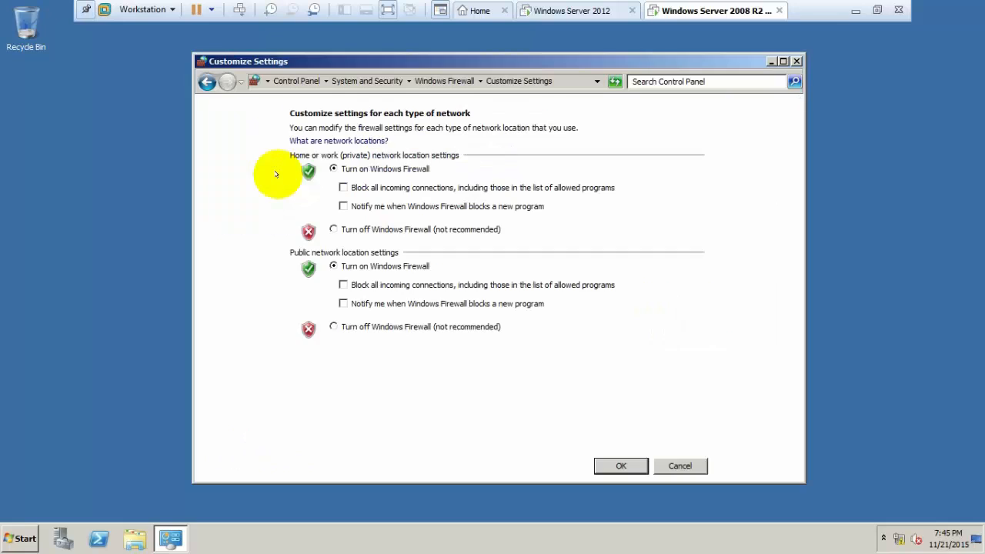
{"action": "left_click", "coordinate": [333, 229]}
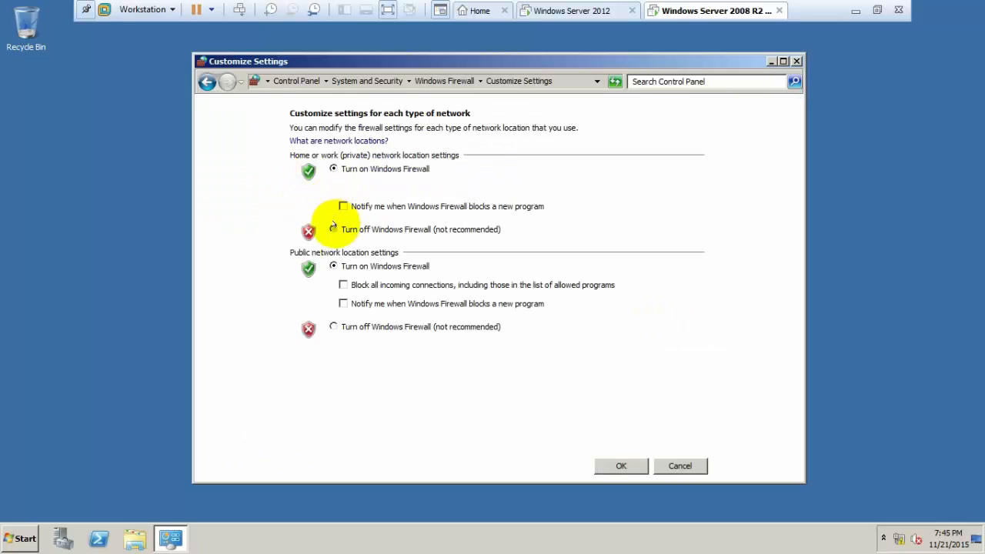
{"action": "left_click", "coordinate": [333, 326]}
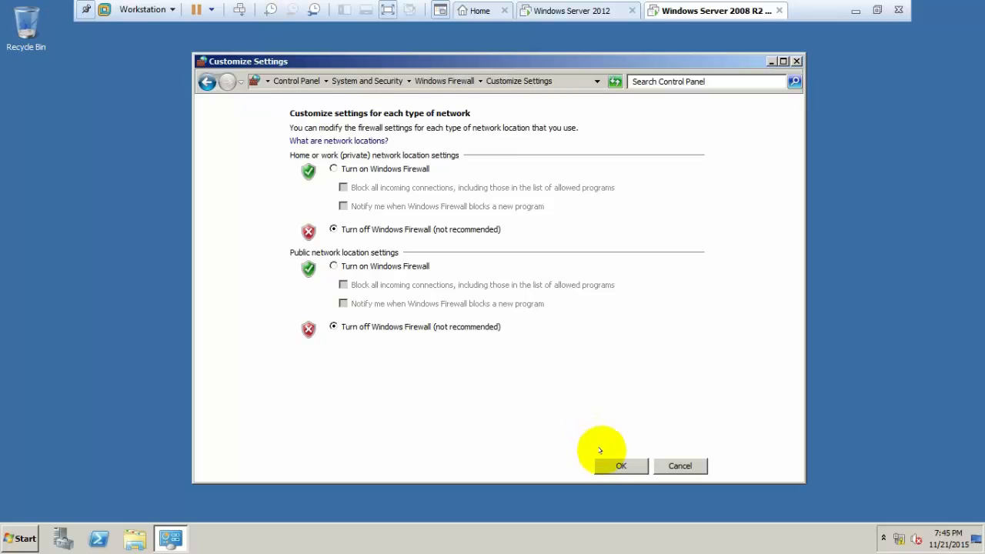
{"action": "left_click", "coordinate": [618, 465]}
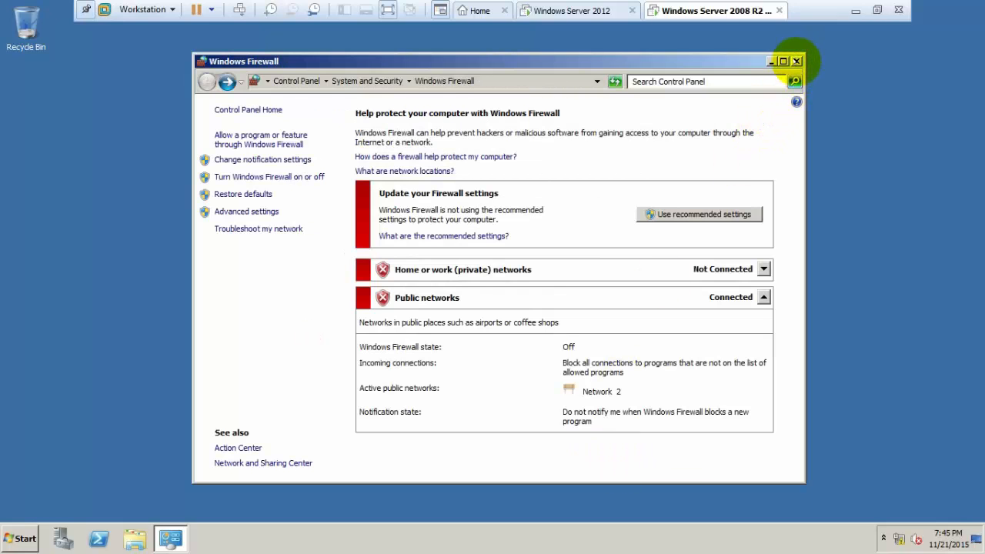
{"action": "left_click", "coordinate": [798, 61]}
{"action": "left_click", "coordinate": [535, 9]}
Ping 10.0.0.2 from a Server 2012 command prompt, then switch to the 2008 R2 VM.
{"action": "key", "text": "super+r"}
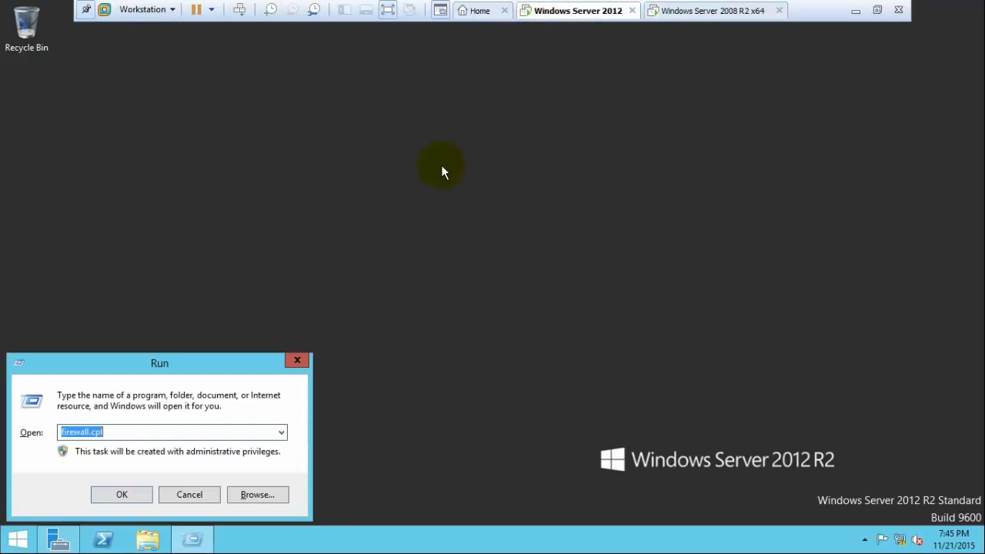
{"action": "type", "text": "cmd"}
{"action": "key", "text": "Return"}
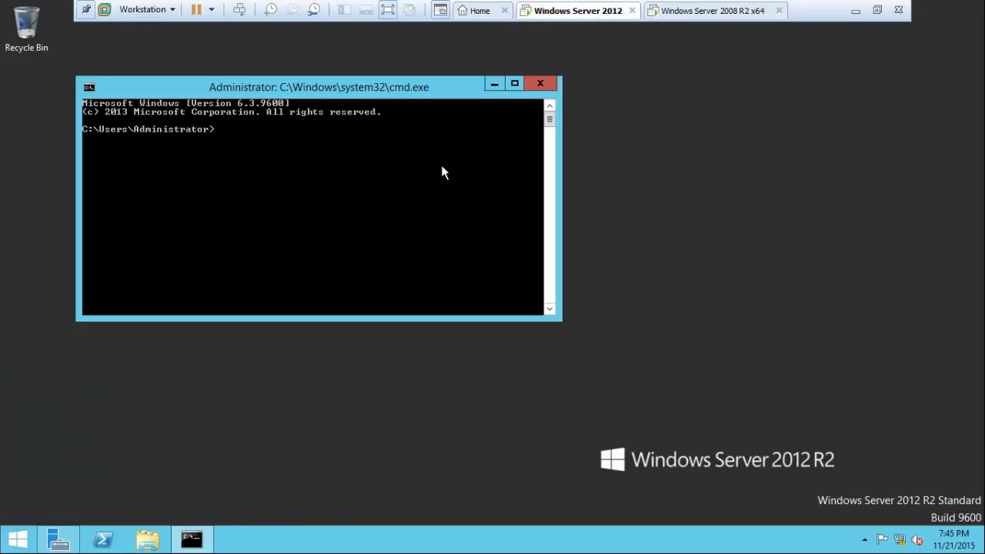
{"action": "type", "text": "ping 10.0.0.2"}
{"action": "key", "text": "Return"}
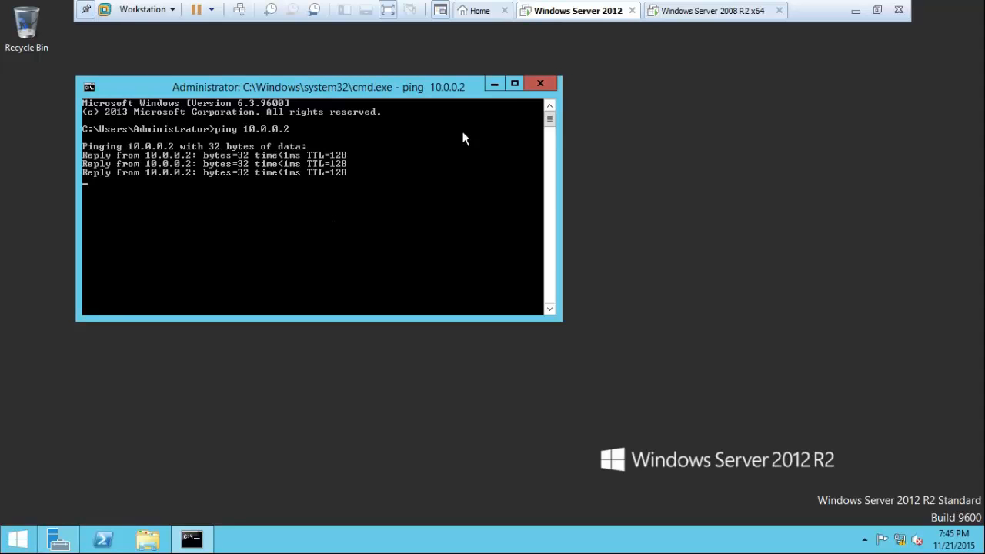
{"action": "left_click", "coordinate": [531, 87]}
{"action": "left_click", "coordinate": [696, 11]}
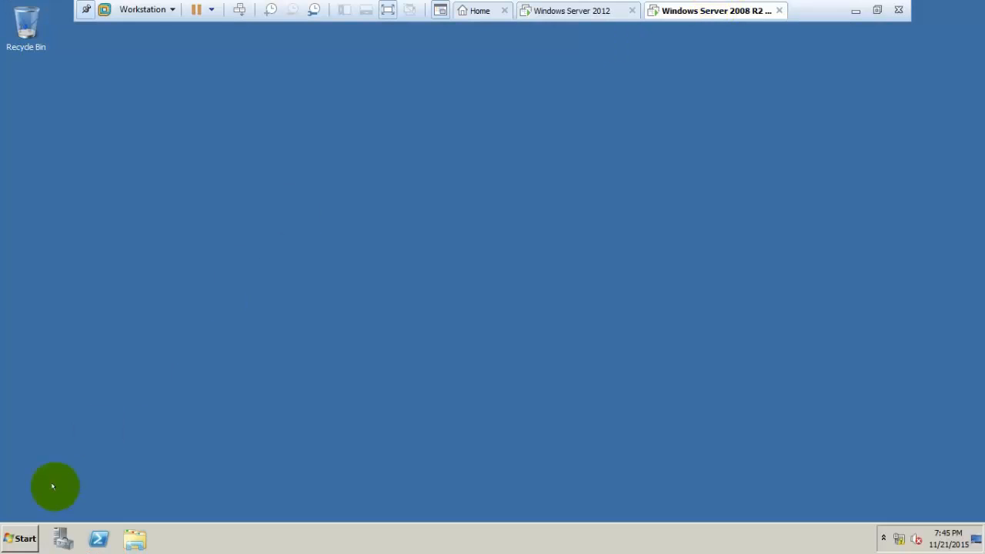
Rename the computer to vcenter in the System Properties computer name settings.
{"action": "left_click", "coordinate": [19, 539]}
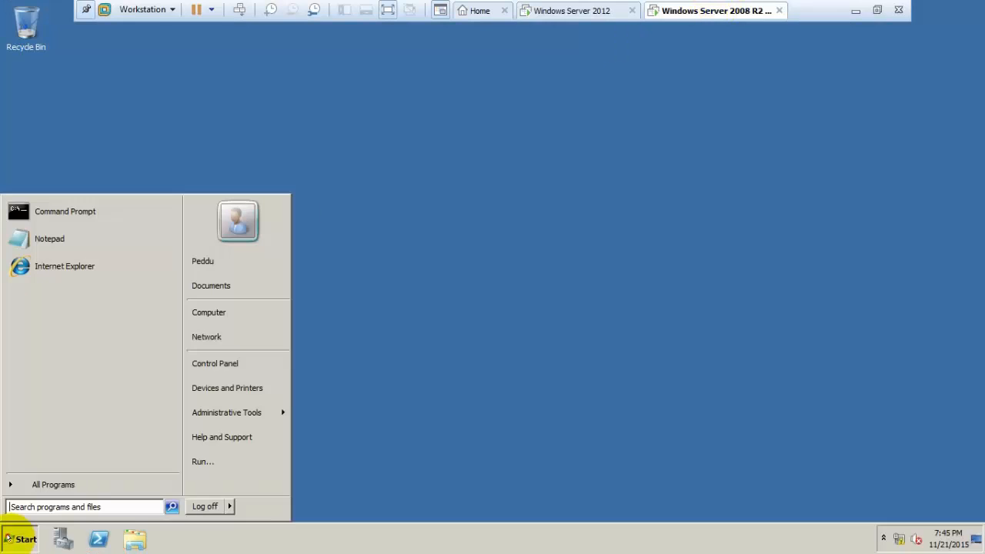
{"action": "right_click", "coordinate": [240, 318]}
{"action": "left_click", "coordinate": [269, 419]}
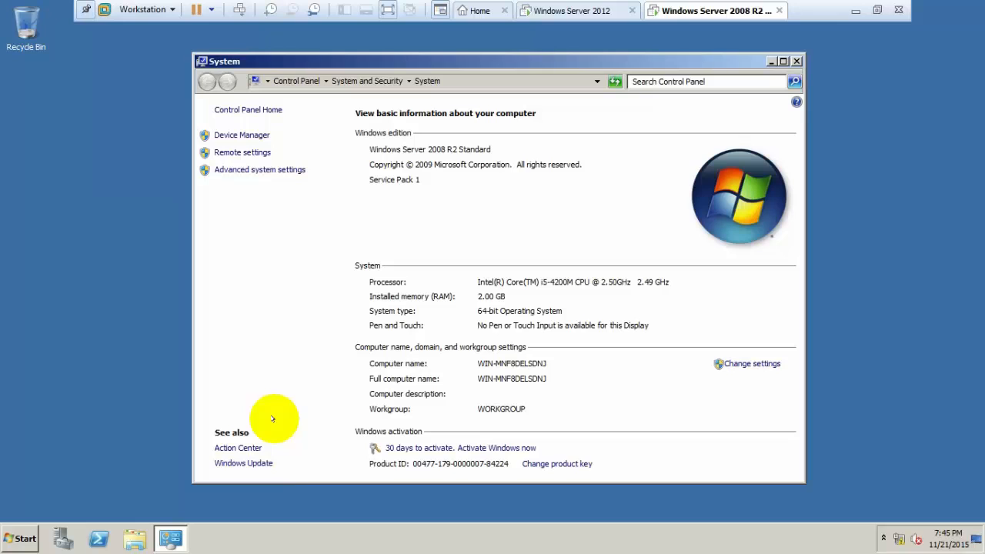
{"action": "left_click", "coordinate": [743, 363]}
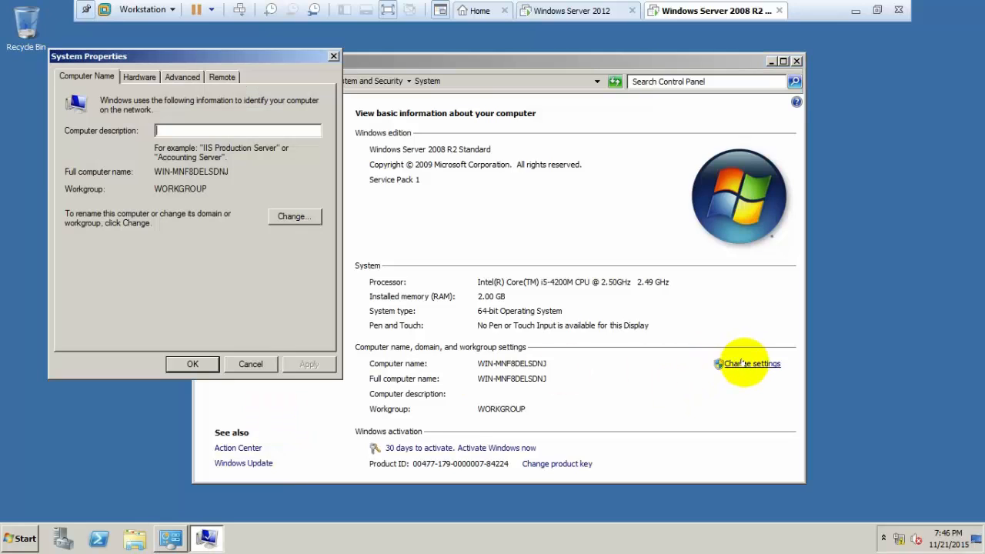
{"action": "left_click", "coordinate": [294, 217]}
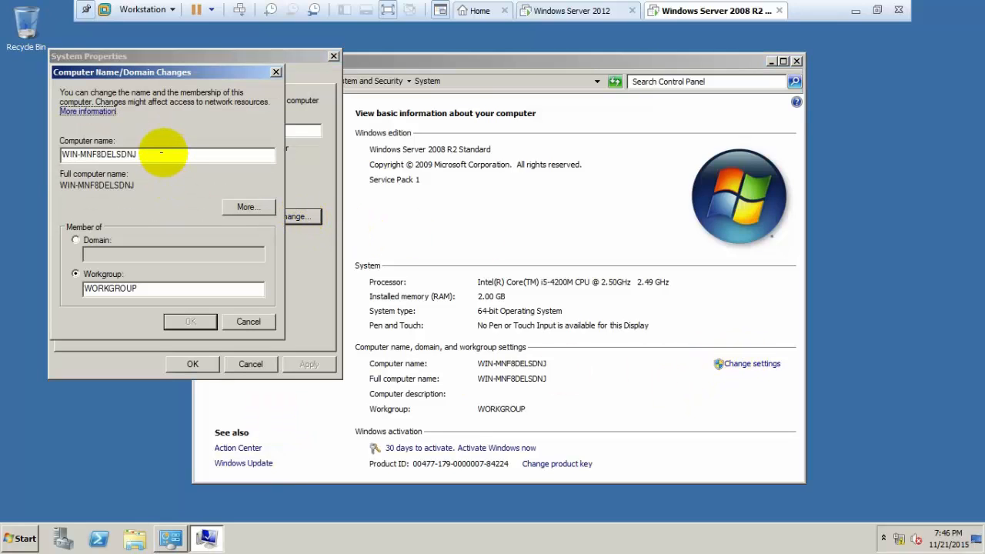
{"action": "key", "text": "BackSpace"}
{"action": "key", "text": "BackSpace"}
{"action": "key", "text": "BackSpace"}
{"action": "key", "text": "BackSpace"}
{"action": "key", "text": "BackSpace"}
{"action": "key", "text": "BackSpace"}
{"action": "key", "text": "BackSpace"}
{"action": "key", "text": "BackSpace"}
{"action": "key", "text": "BackSpace"}
{"action": "key", "text": "BackSpace"}
{"action": "key", "text": "BackSpace"}
{"action": "key", "text": "BackSpace"}
{"action": "key", "text": "BackSpace"}
{"action": "key", "text": "BackSpace"}
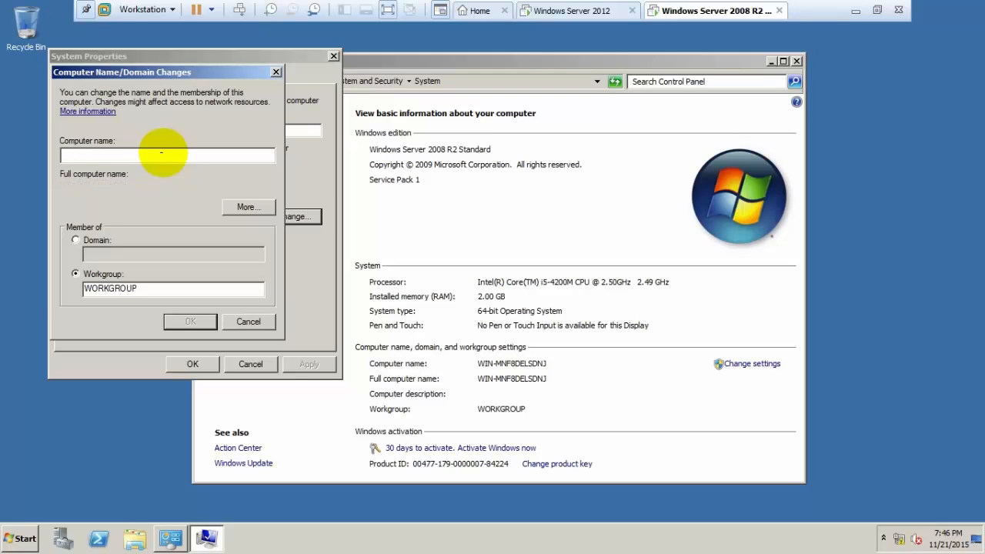
{"action": "type", "text": "vcenter"}
{"action": "key", "text": "Return"}
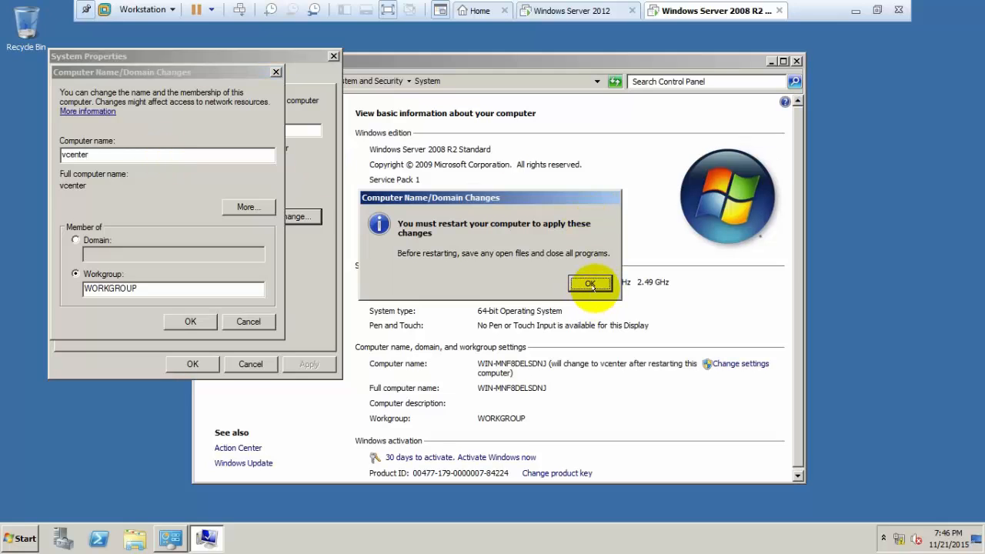
{"action": "left_click", "coordinate": [591, 285]}
Postpone the restart, close the System windows, then restart the guest.
{"action": "left_click", "coordinate": [184, 364]}
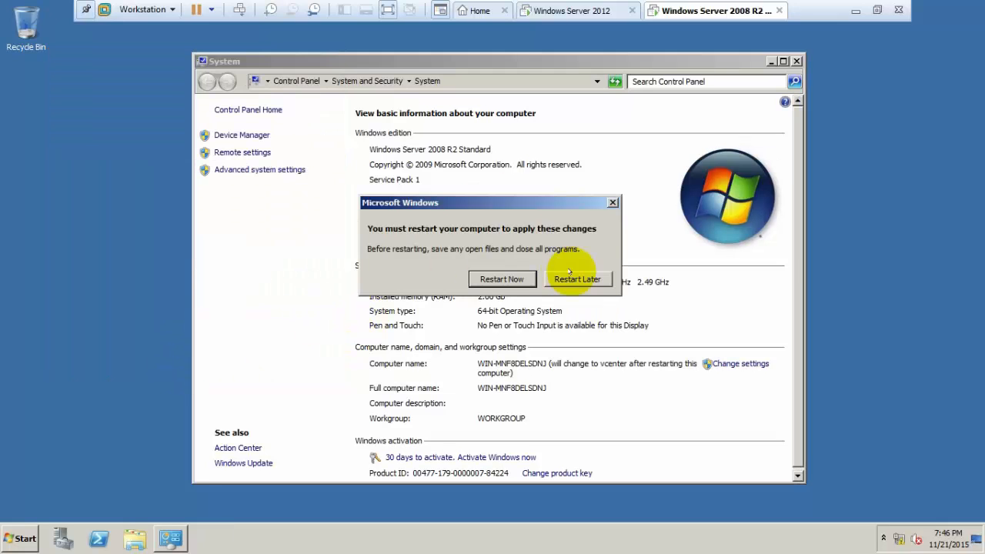
{"action": "left_click", "coordinate": [579, 279]}
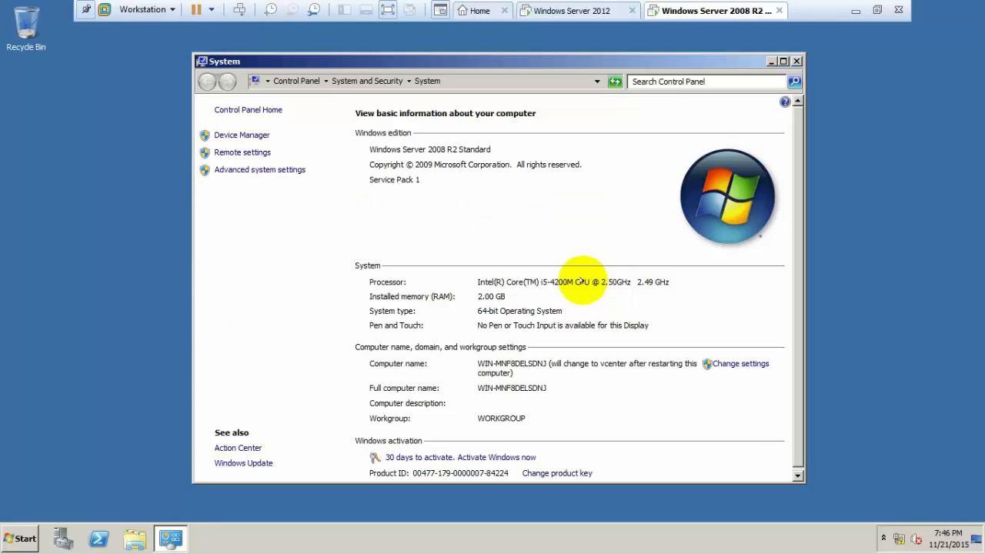
{"action": "left_click", "coordinate": [797, 61]}
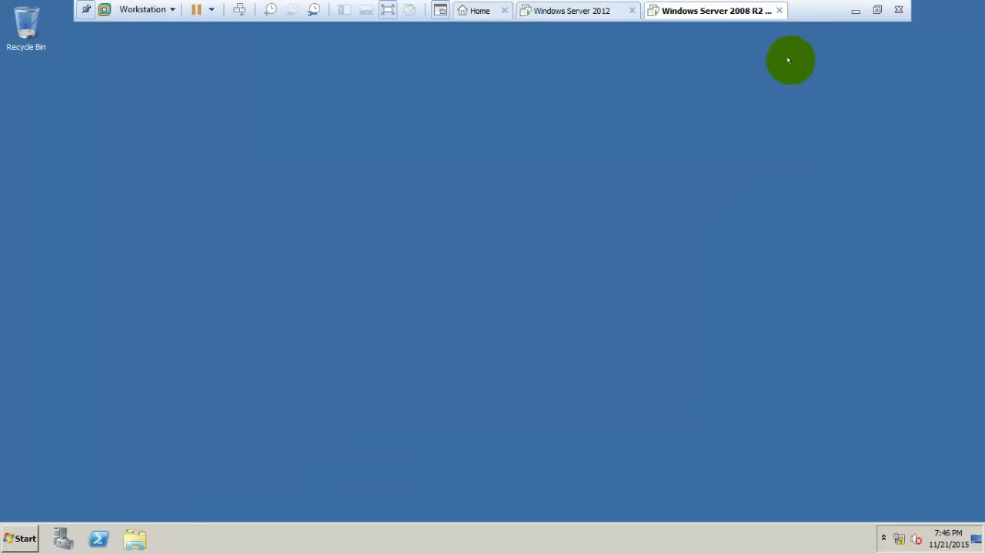
{"action": "key", "text": "alt+F4"}
{"action": "left_click", "coordinate": [428, 311]}
{"action": "key", "text": "Return"}
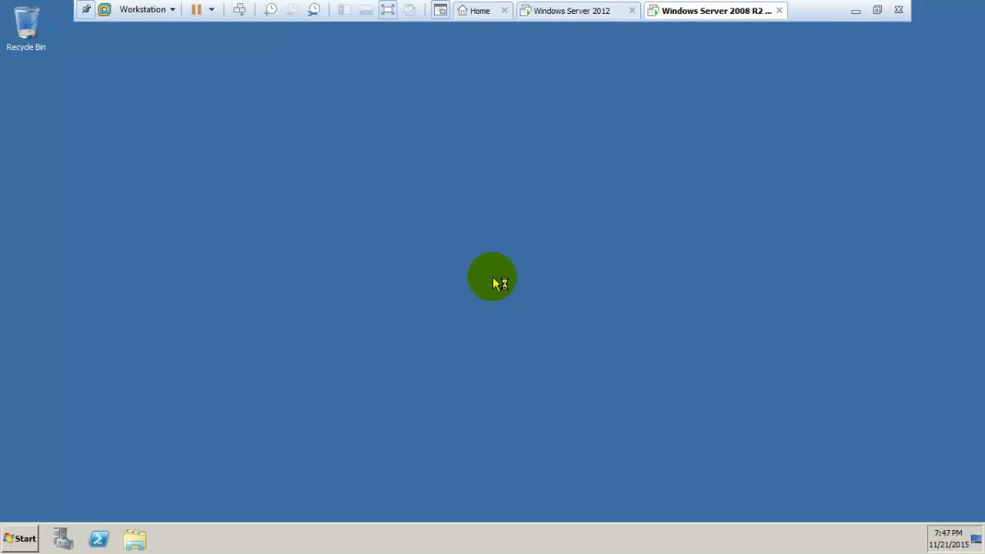
{"action": "key", "text": "super+Pause"}
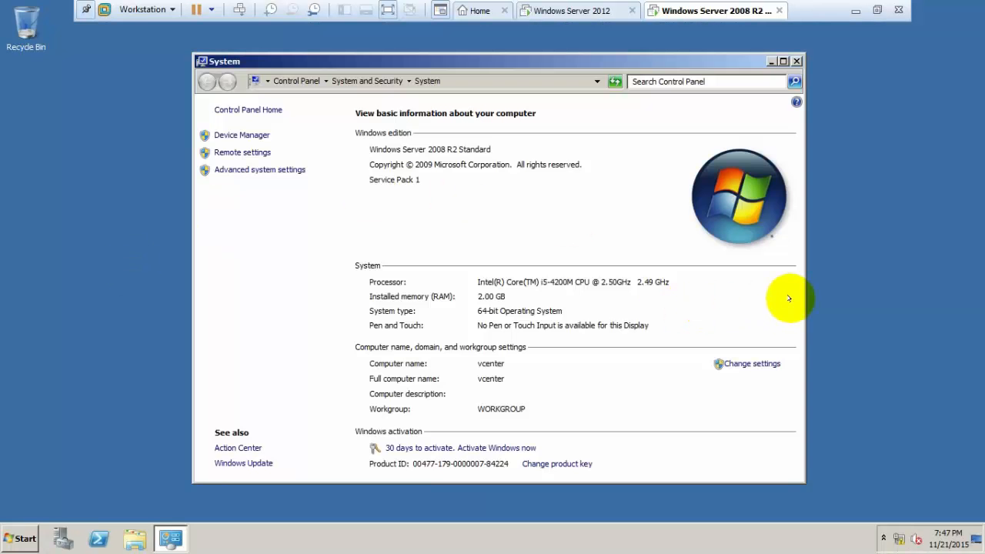
Join the harsha.com domain using the domain administrator credentials.
{"action": "left_click", "coordinate": [757, 364]}
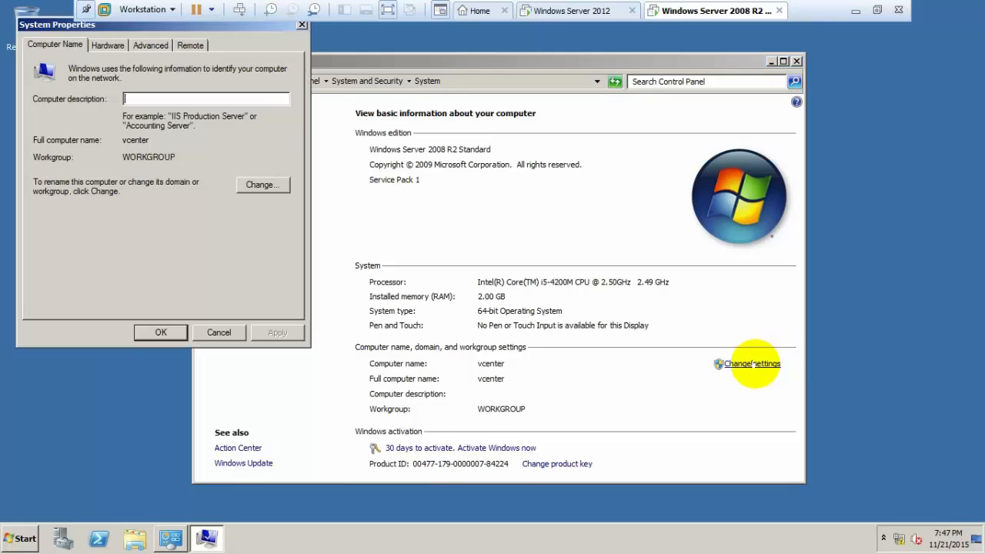
{"action": "left_click", "coordinate": [257, 185]}
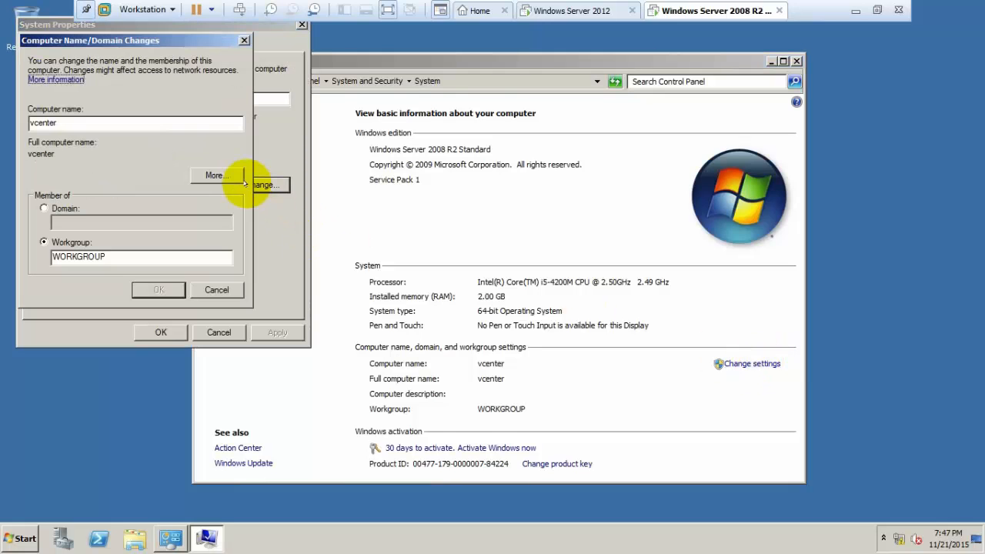
{"action": "left_click", "coordinate": [61, 205]}
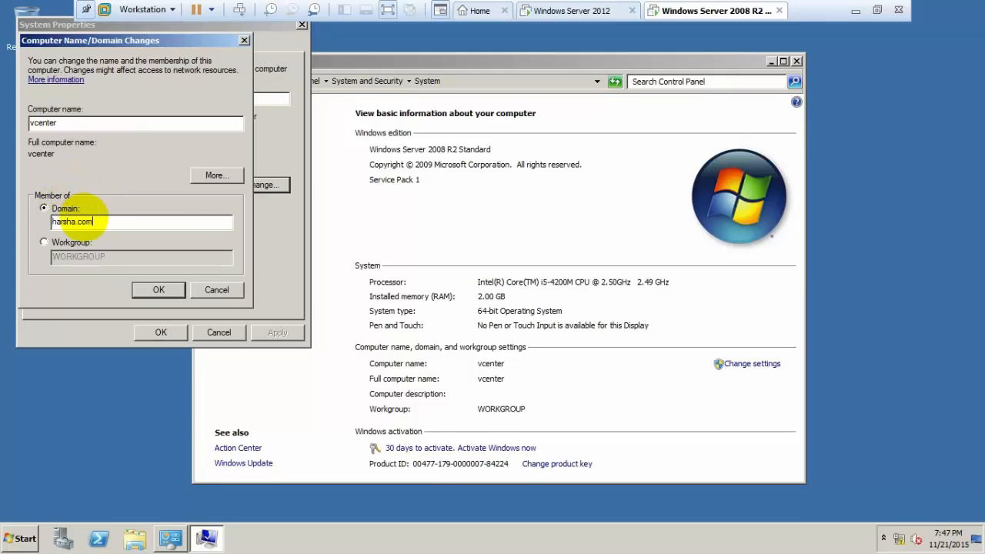
{"action": "key", "text": "Return"}
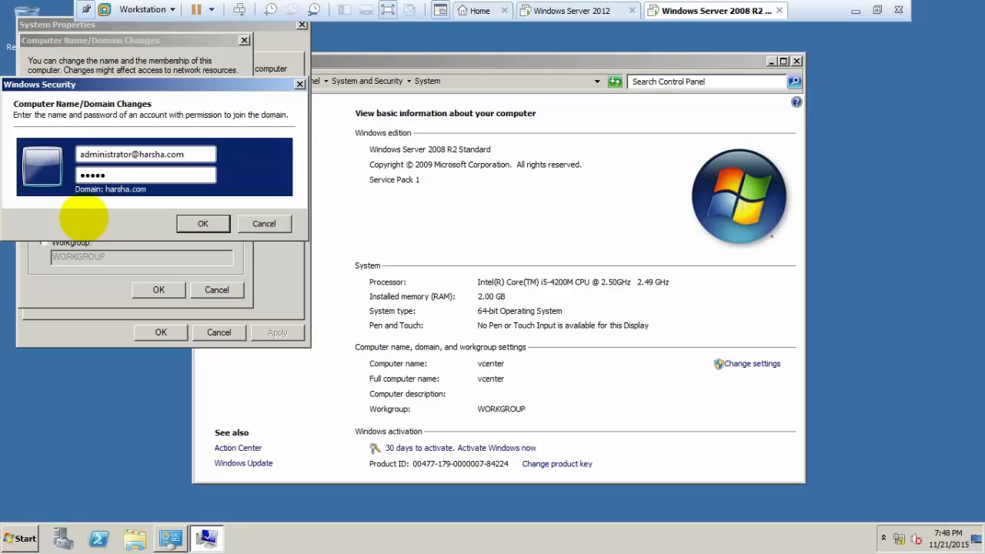
{"action": "key", "text": "Return"}
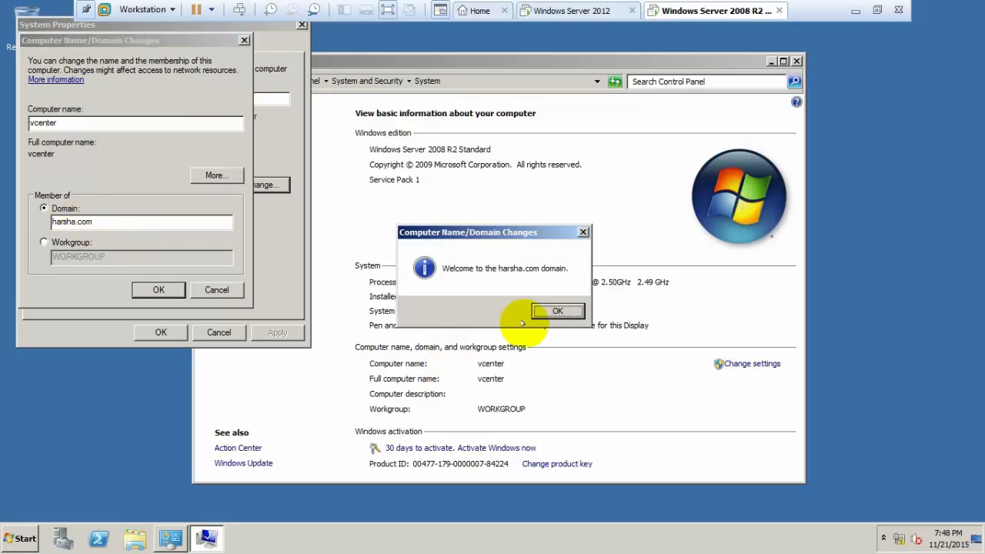
{"action": "left_click", "coordinate": [556, 310]}
Close System Properties and restart the guest to apply the domain membership.
{"action": "left_click", "coordinate": [590, 281]}
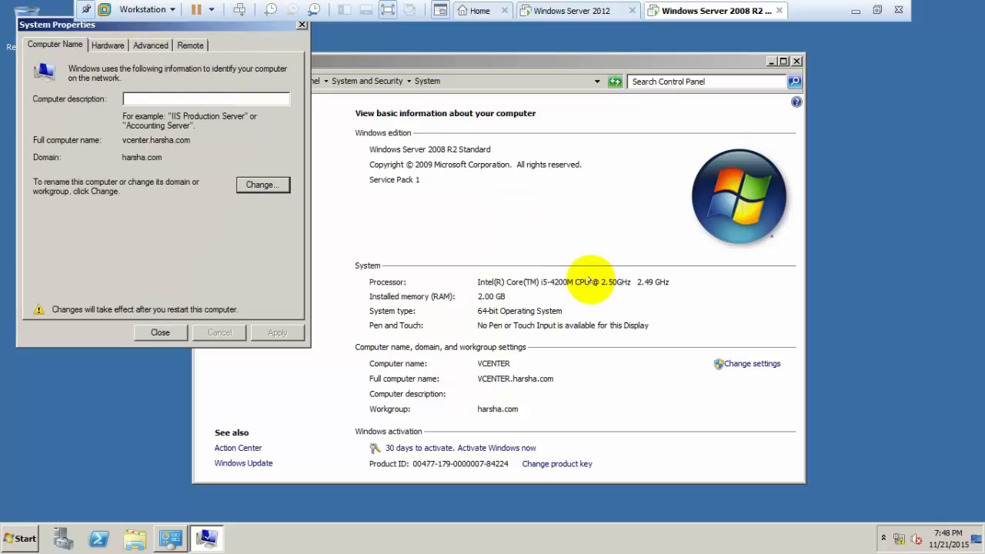
{"action": "left_click", "coordinate": [163, 331]}
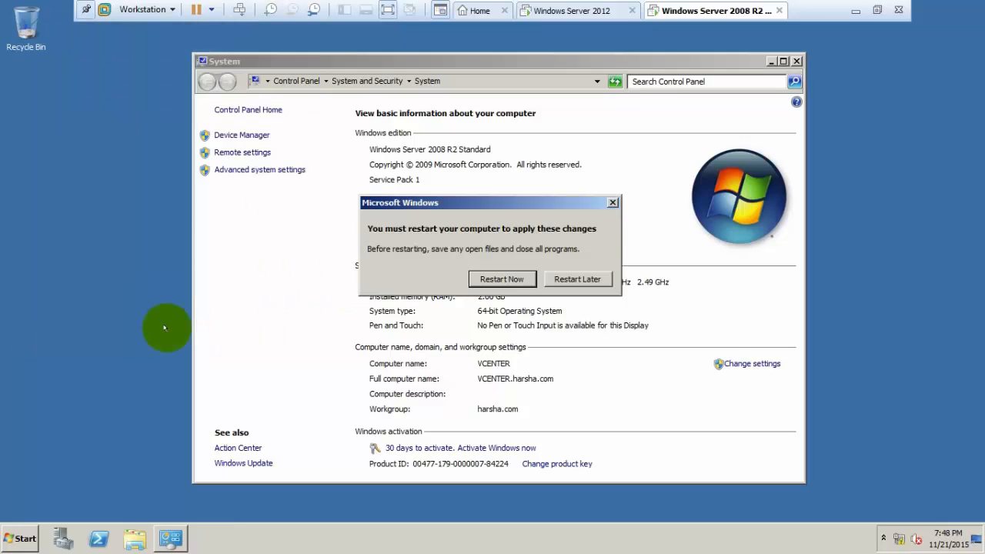
{"action": "left_click", "coordinate": [523, 280]}
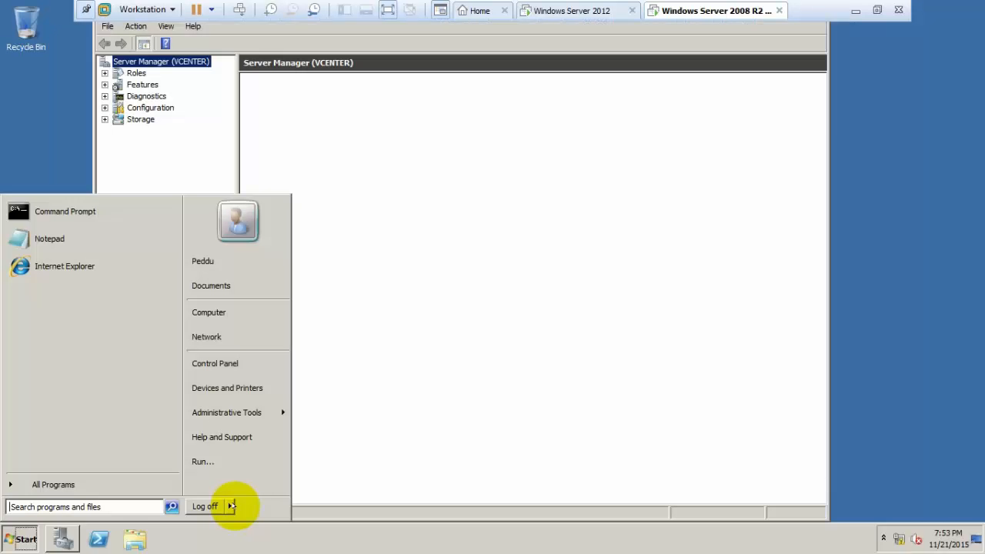
{"action": "left_click", "coordinate": [229, 506]}
{"action": "left_click", "coordinate": [266, 488]}
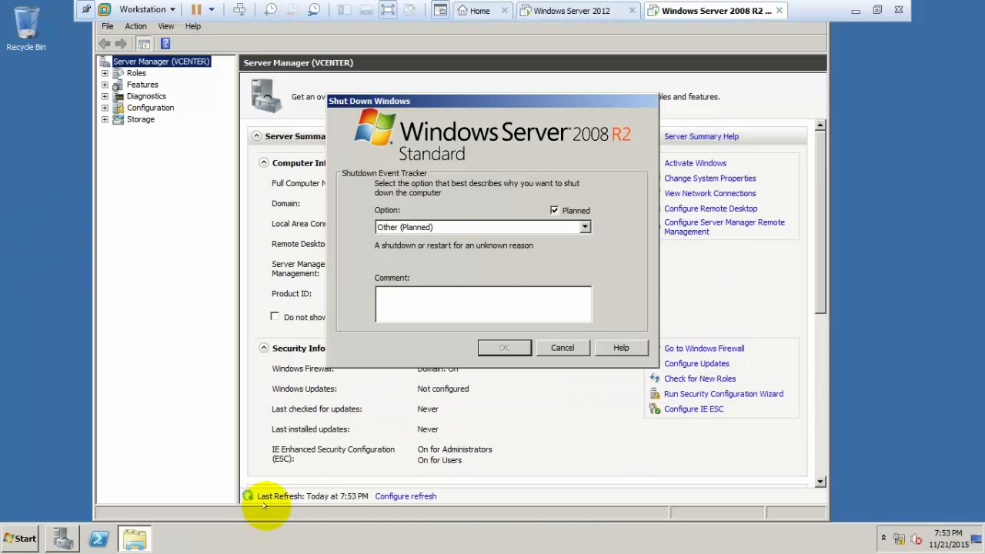
{"action": "key", "text": "Return"}
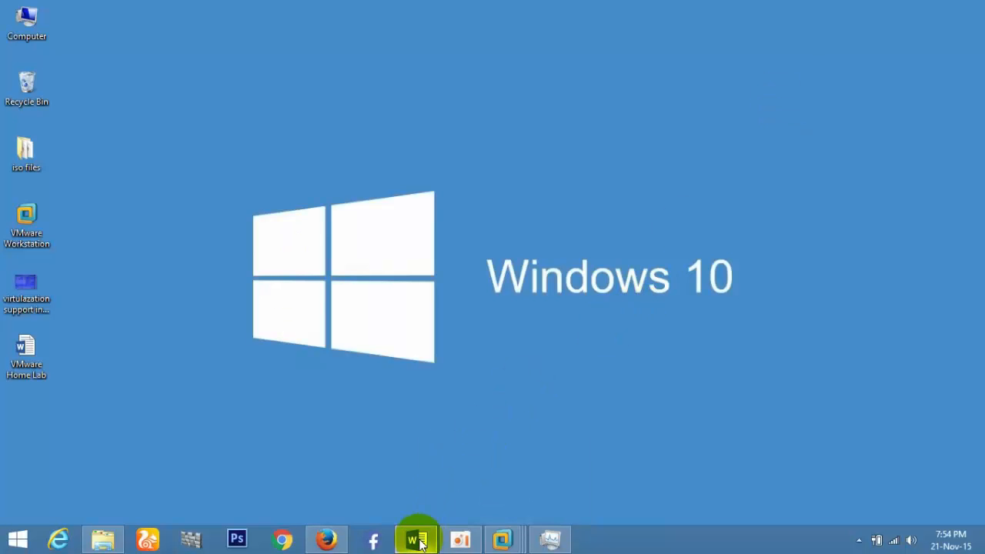
{"action": "left_click", "coordinate": [417, 541]}
{"action": "left_click_drag", "start_coordinate": [978, 281], "coordinate": [976, 329]}
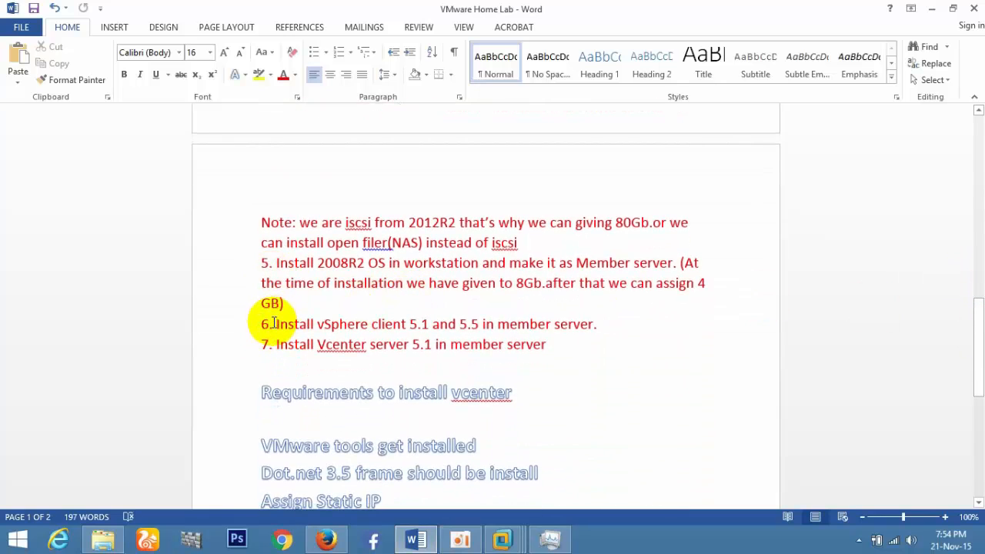
{"action": "left_click_drag", "start_coordinate": [272, 324], "coordinate": [537, 353]}
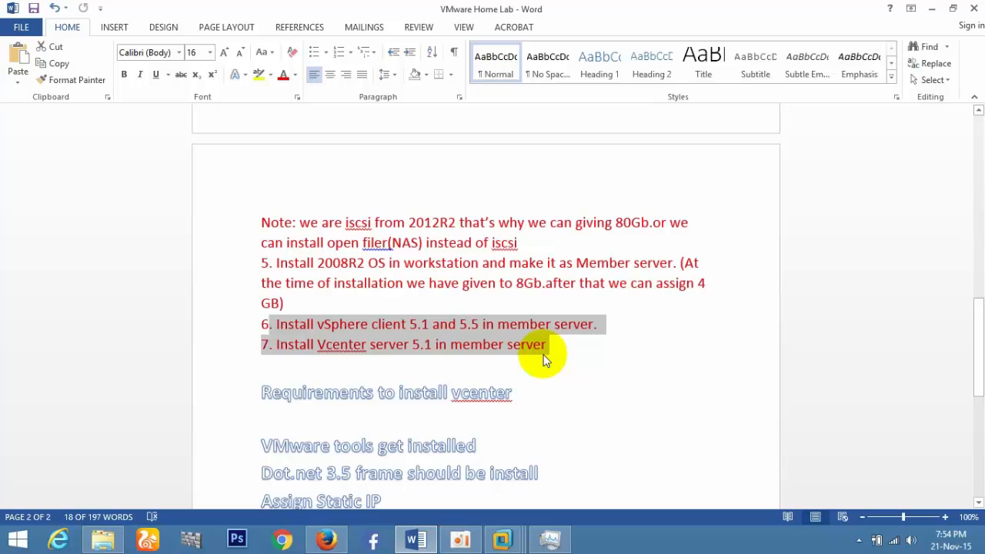
{"action": "scroll", "coordinate": [972, 393], "scroll_direction": "down", "scroll_amount": 3}
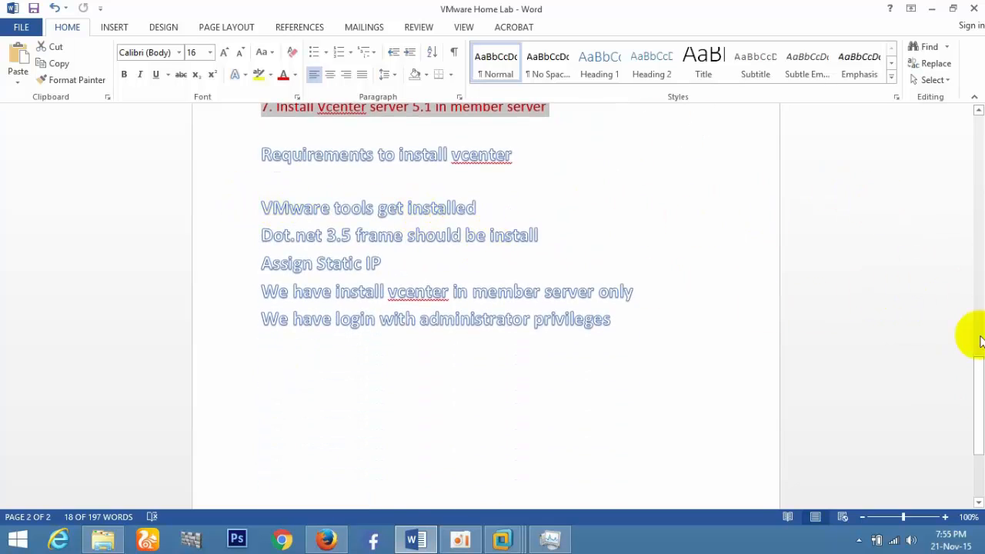
{"action": "scroll", "coordinate": [975, 385], "scroll_direction": "up", "scroll_amount": 2}
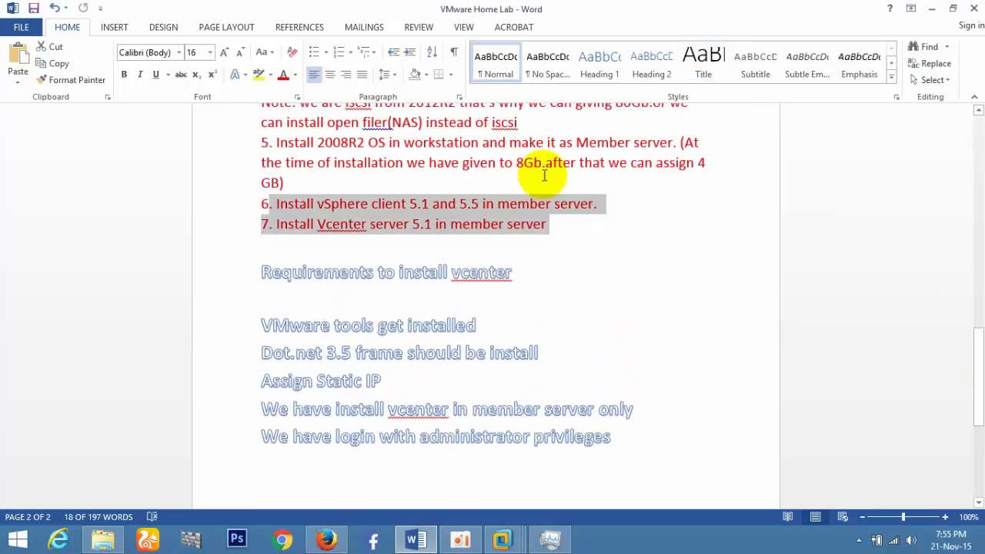
{"action": "double_click", "coordinate": [528, 163]}
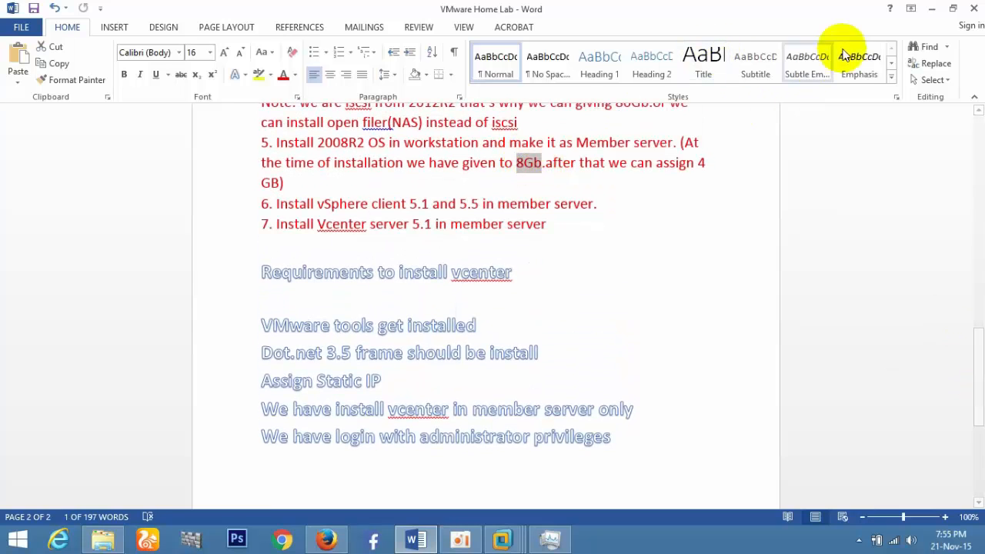
{"action": "left_click", "coordinate": [932, 8]}
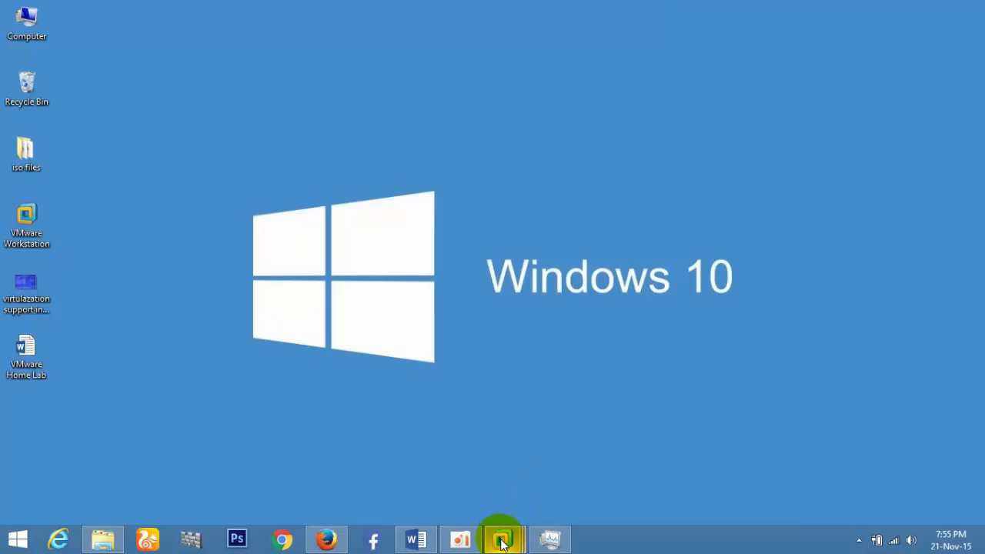
Set the 2008 R2 VM to 8 GB memory and 2 processors with 2 cores each.
{"action": "mouse_move", "coordinate": [502, 539]}
{"action": "left_click", "coordinate": [645, 403]}
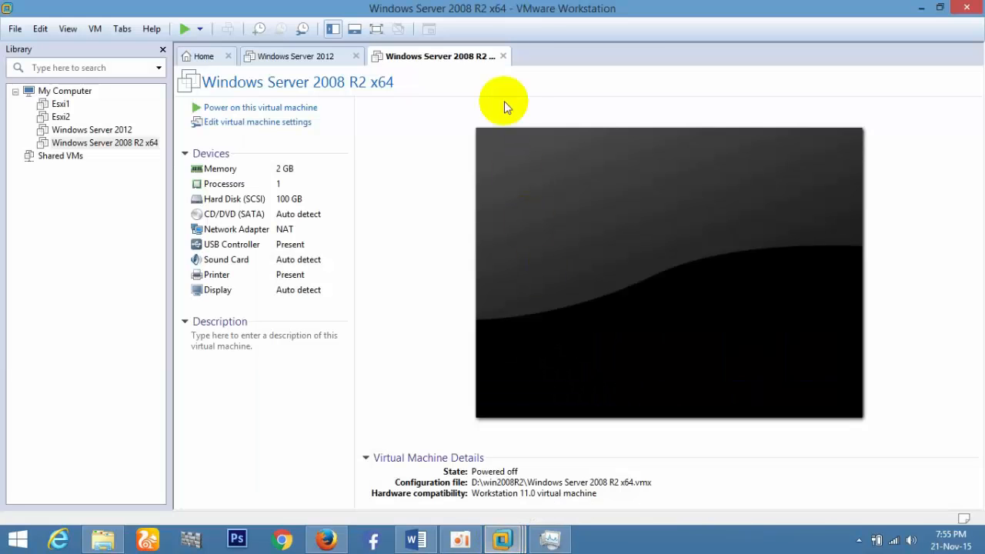
{"action": "left_click", "coordinate": [248, 126]}
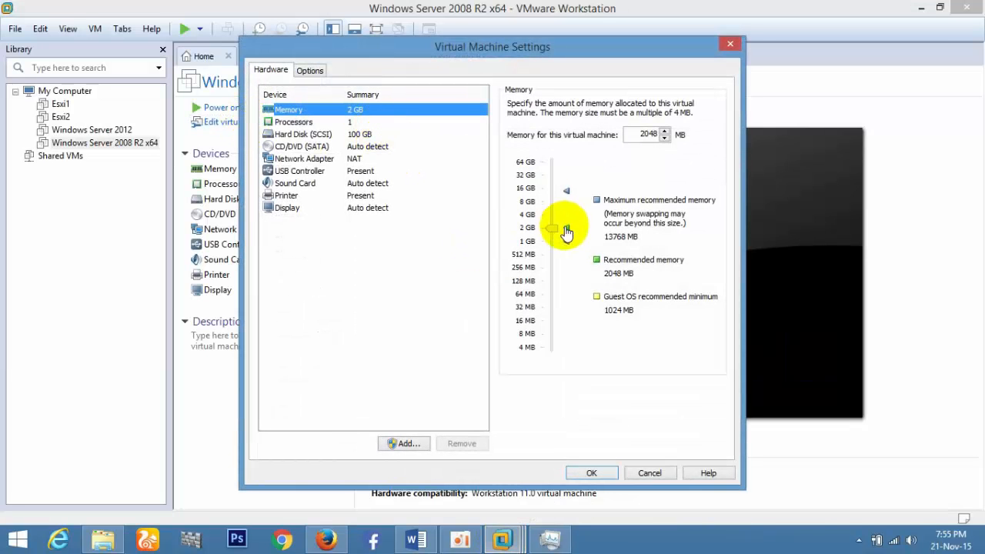
{"action": "left_click_drag", "start_coordinate": [553, 233], "coordinate": [559, 206]}
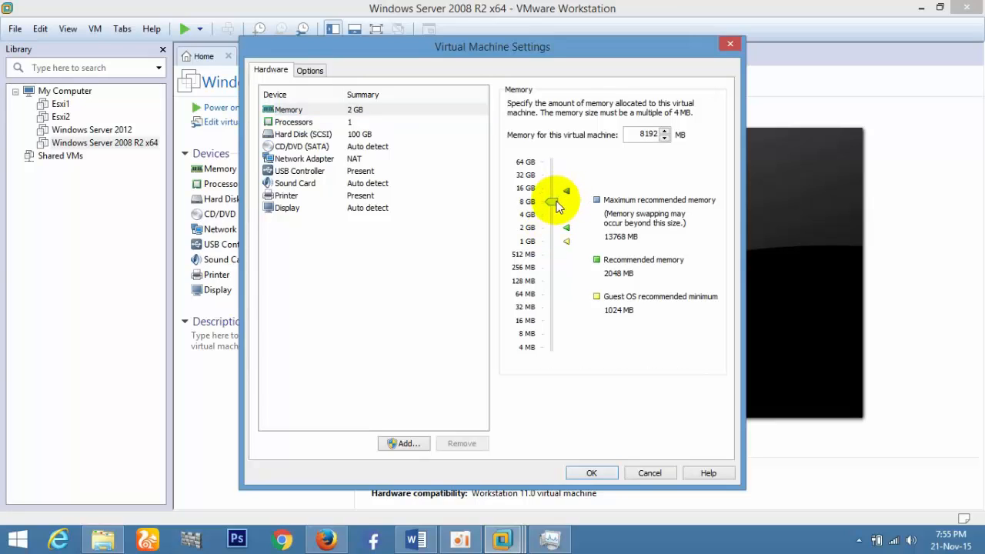
{"action": "left_click", "coordinate": [323, 122]}
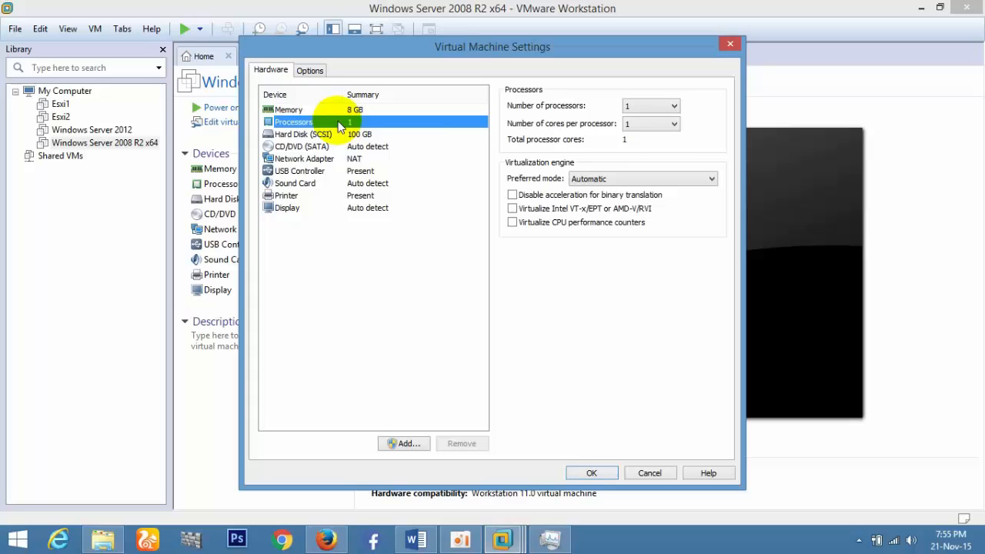
{"action": "left_click", "coordinate": [645, 108]}
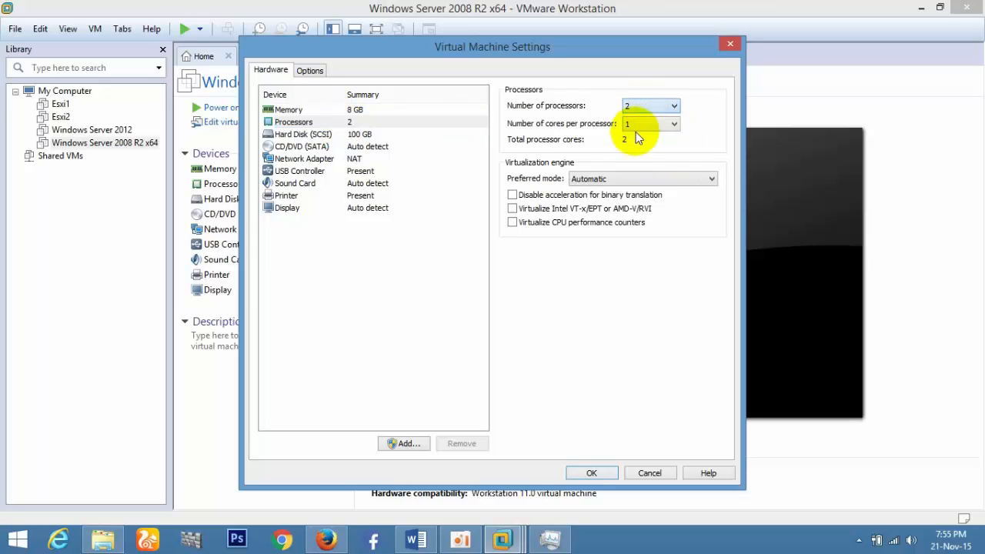
{"action": "left_click", "coordinate": [642, 121]}
{"action": "left_click", "coordinate": [636, 151]}
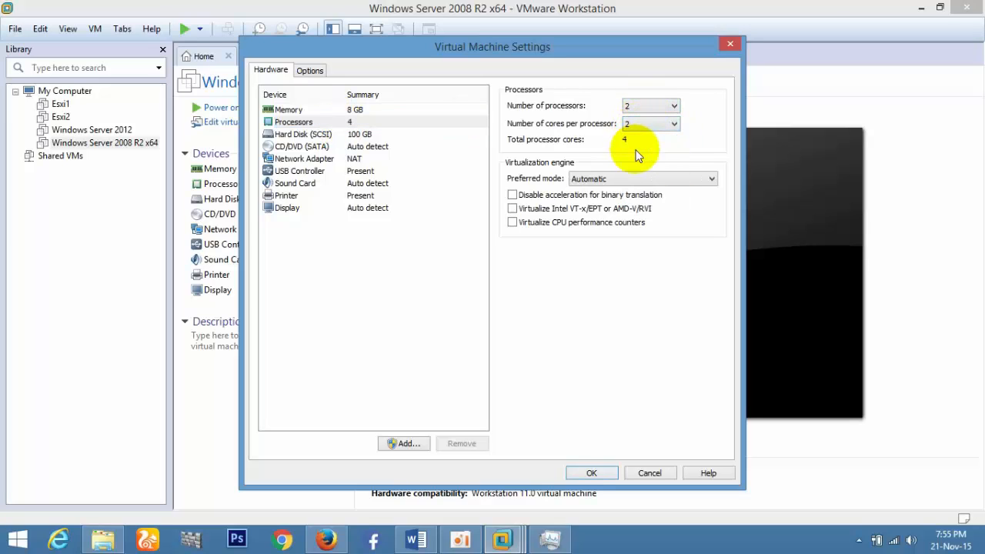
{"action": "left_click", "coordinate": [592, 473]}
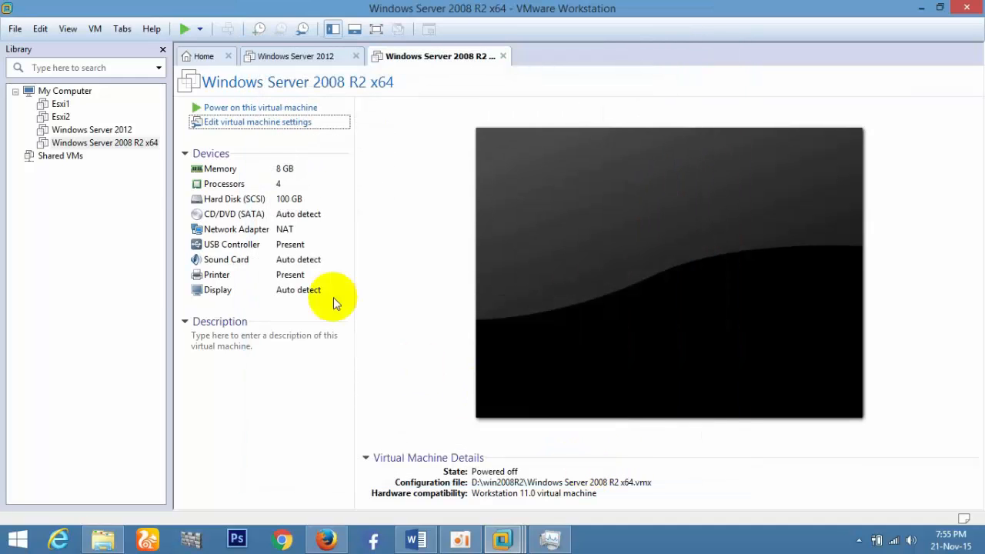
Power on both VMs and log on to the 2008 R2 guest as domain administrator via Other User.
{"action": "left_click", "coordinate": [118, 130]}
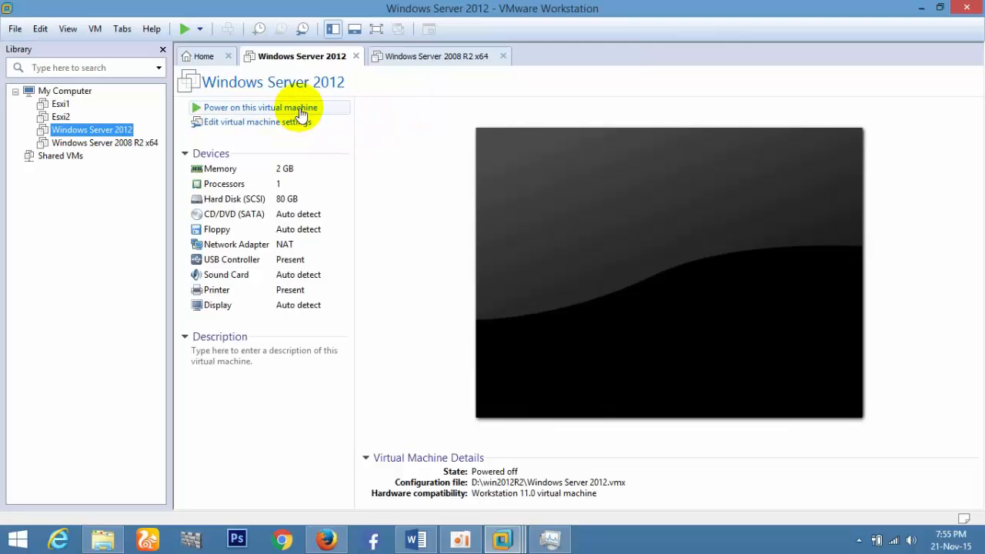
{"action": "left_click", "coordinate": [437, 57]}
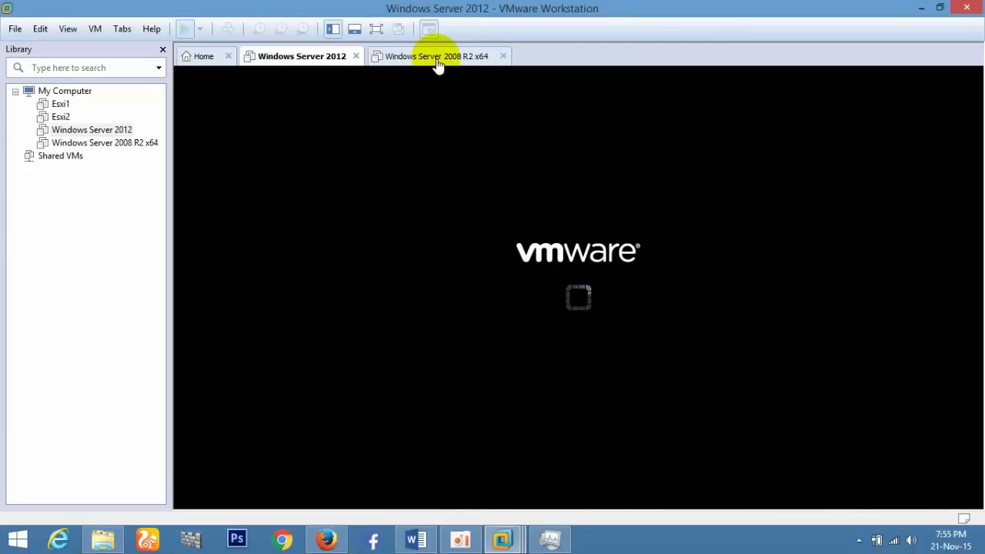
{"action": "left_click", "coordinate": [286, 110]}
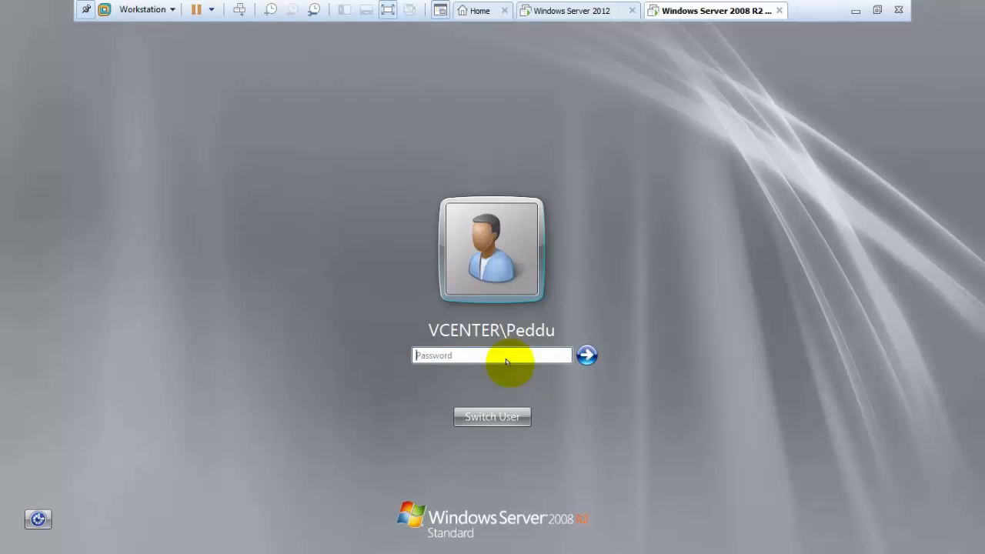
{"action": "left_click", "coordinate": [493, 413]}
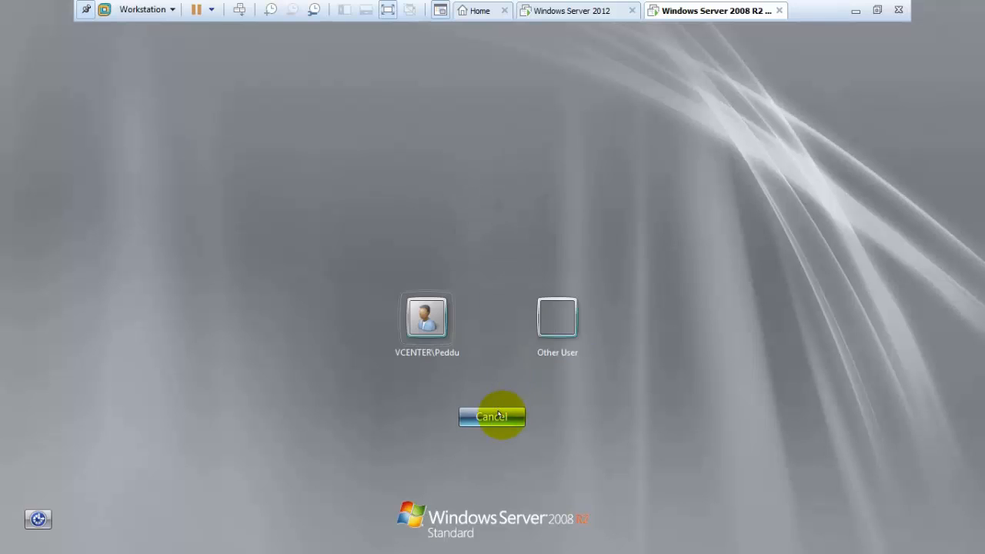
{"action": "left_click", "coordinate": [550, 311]}
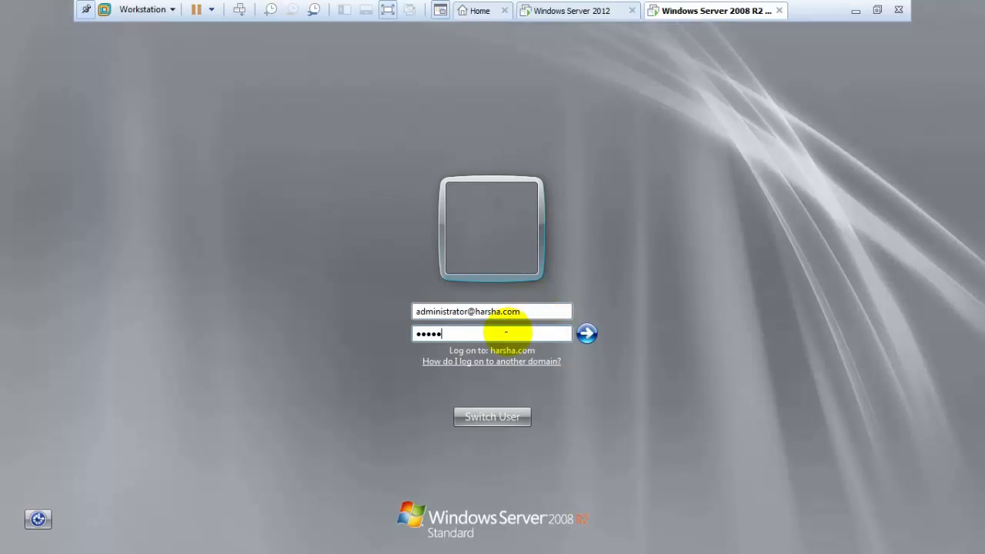
{"action": "key", "text": "Return"}
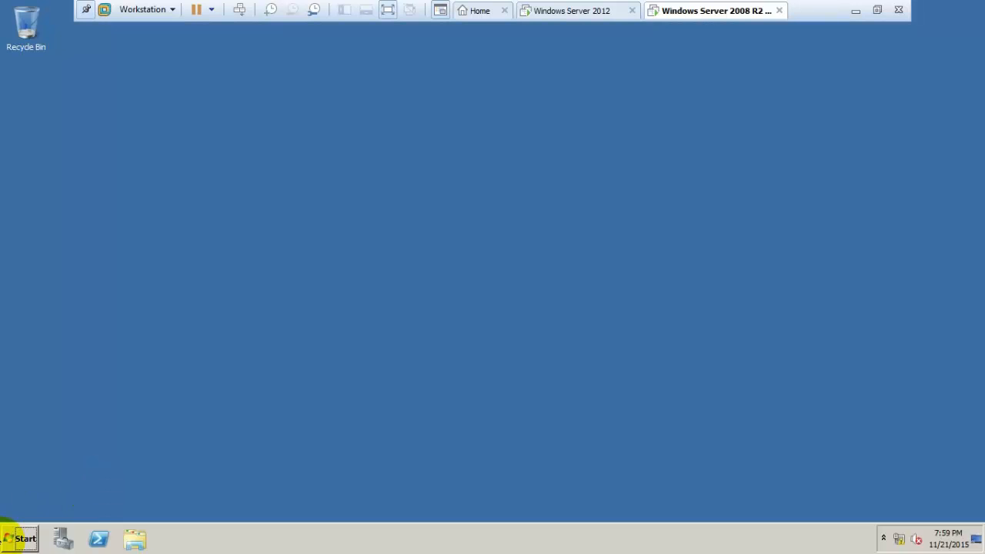
Minimize the VM and review the VMware Tools and Dot.net 3.5 requirements in Word.
{"action": "left_click", "coordinate": [16, 536]}
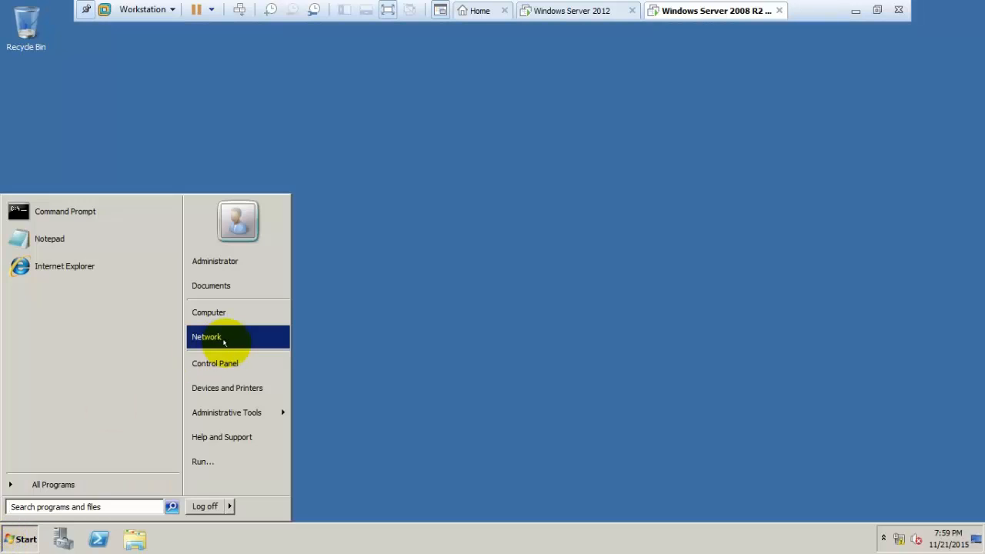
{"action": "left_click", "coordinate": [434, 279]}
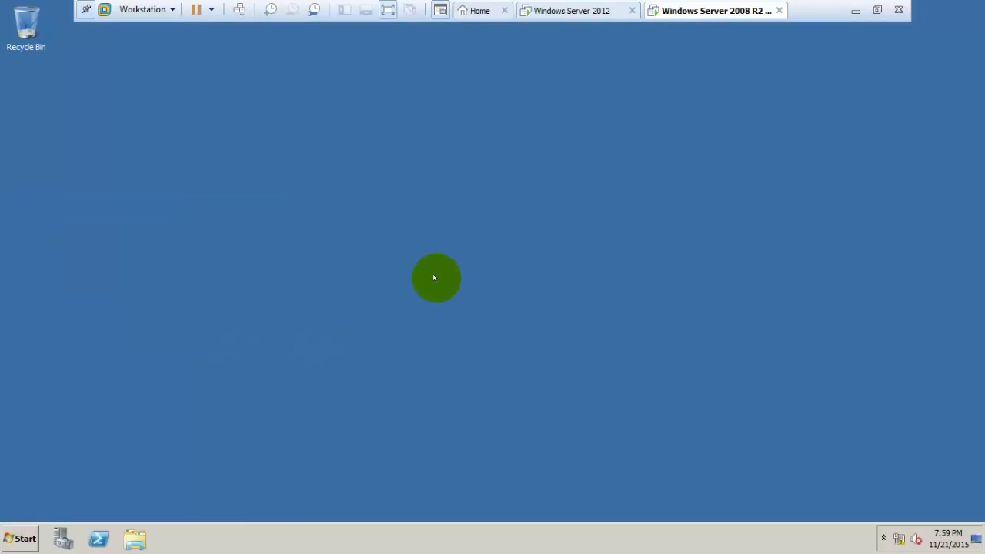
{"action": "left_click", "coordinate": [856, 11]}
{"action": "left_click", "coordinate": [416, 540]}
{"action": "left_click_drag", "start_coordinate": [978, 366], "coordinate": [978, 391]}
{"action": "left_click_drag", "start_coordinate": [261, 255], "coordinate": [501, 254]}
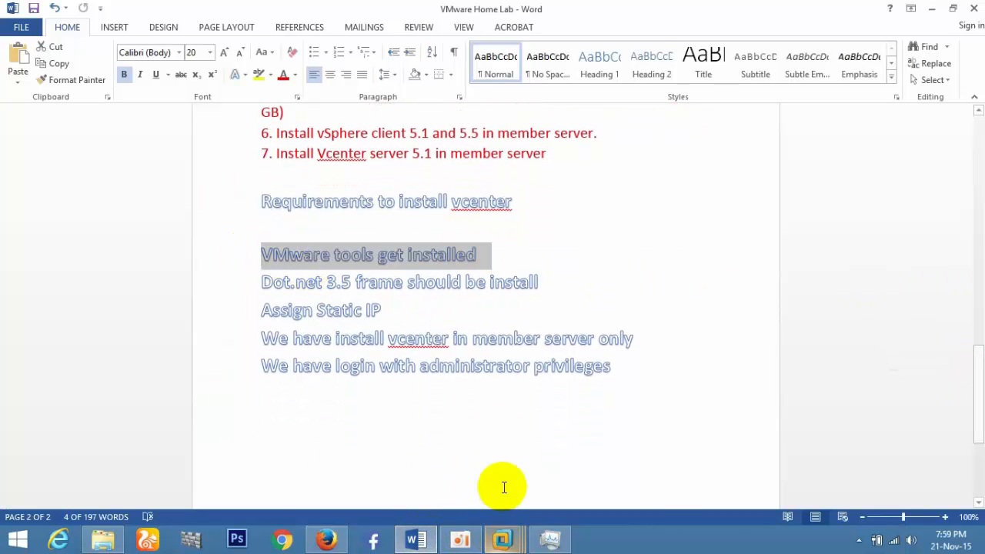
{"action": "left_click_drag", "start_coordinate": [241, 279], "coordinate": [531, 291]}
{"action": "left_click", "coordinate": [498, 289]}
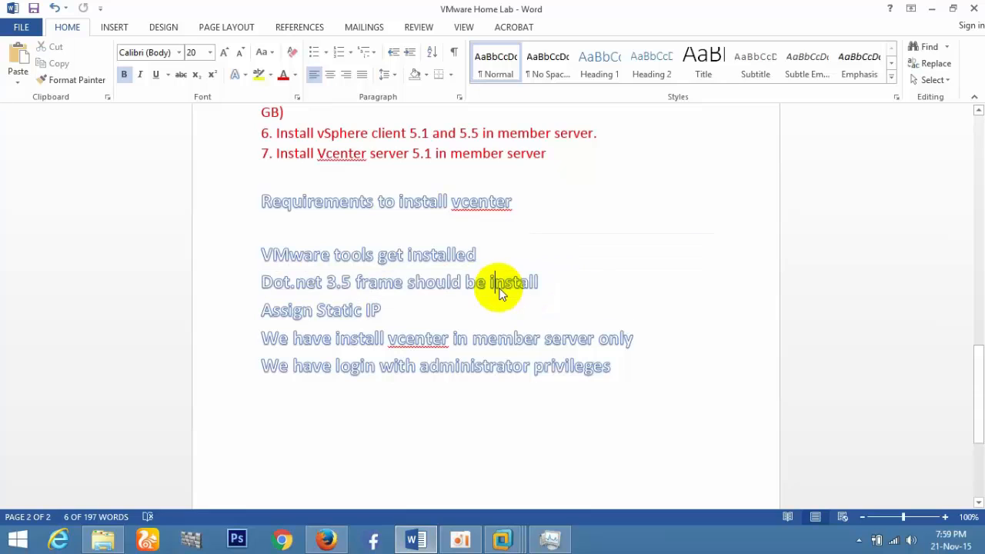
Highlight the framework and Assign Static IP lines, then return to the 2008 R2 VM.
{"action": "left_click_drag", "start_coordinate": [528, 282], "coordinate": [355, 283]}
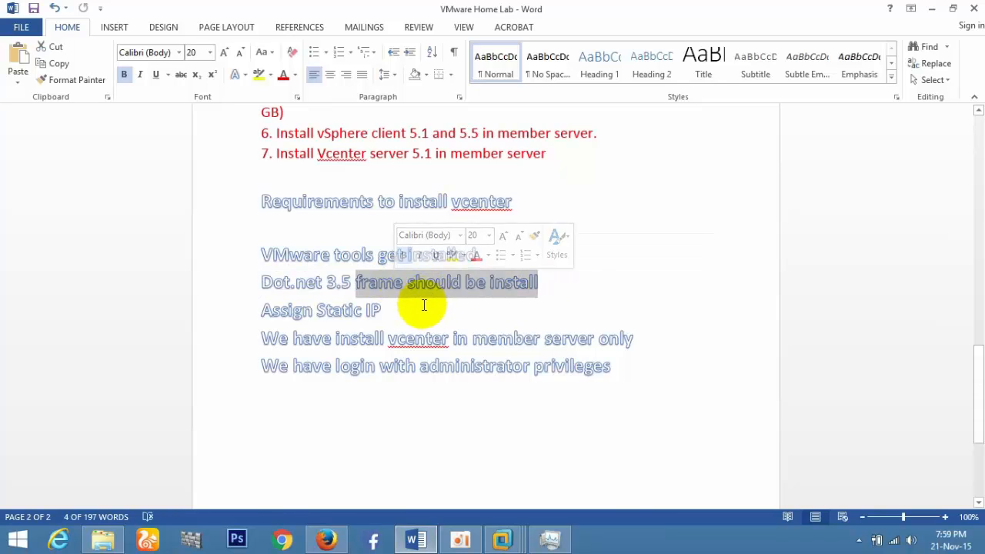
{"action": "left_click_drag", "start_coordinate": [423, 308], "coordinate": [262, 311]}
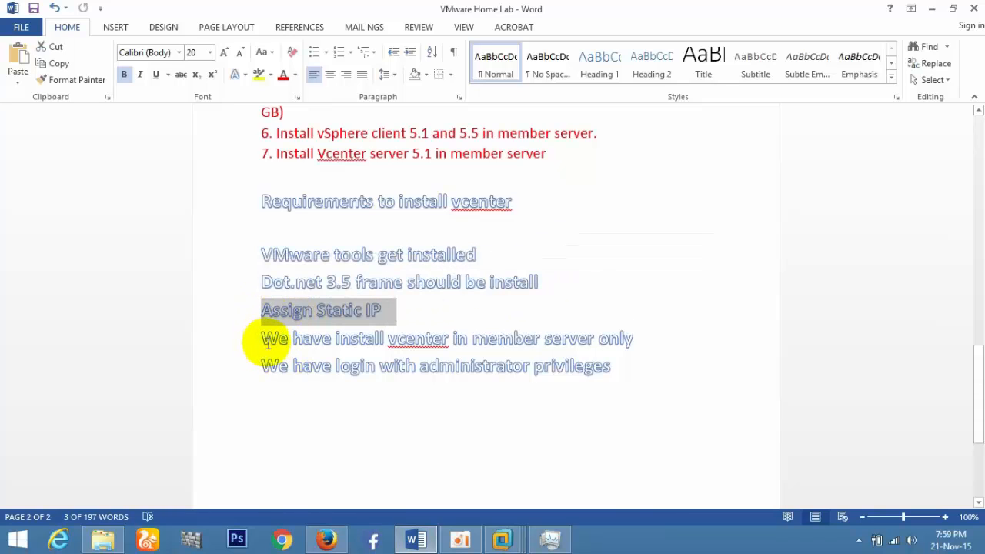
{"action": "left_click", "coordinate": [506, 530]}
{"action": "left_click", "coordinate": [565, 465]}
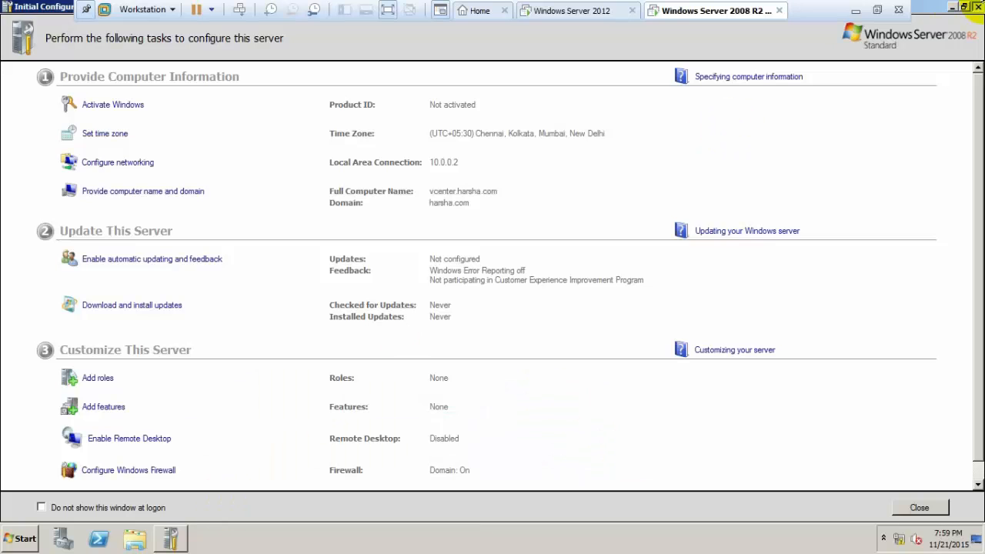
Close Initial Configuration Tasks, check the Computer's System properties, then exit Server Manager.
{"action": "left_click", "coordinate": [977, 6]}
{"action": "left_click", "coordinate": [14, 537]}
{"action": "right_click", "coordinate": [243, 322]}
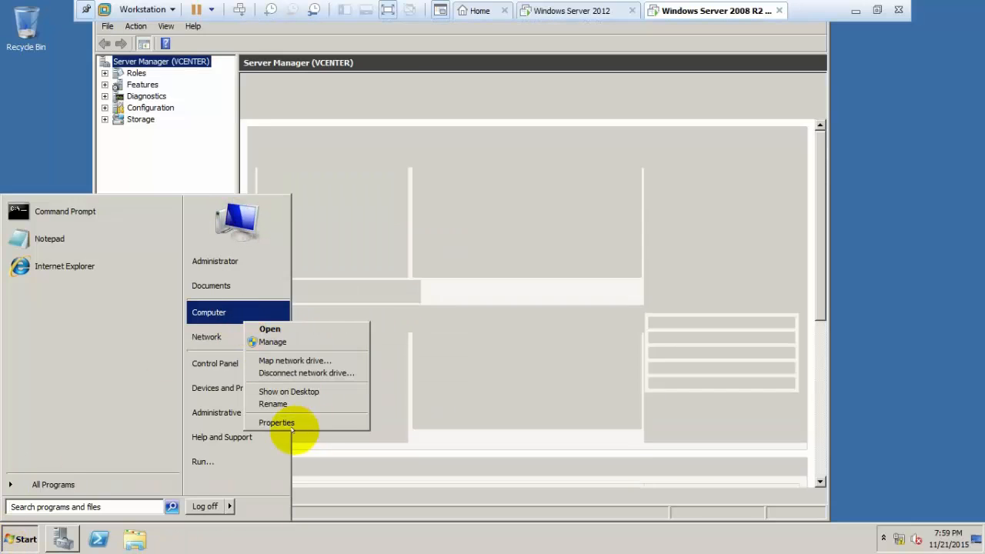
{"action": "left_click", "coordinate": [290, 423]}
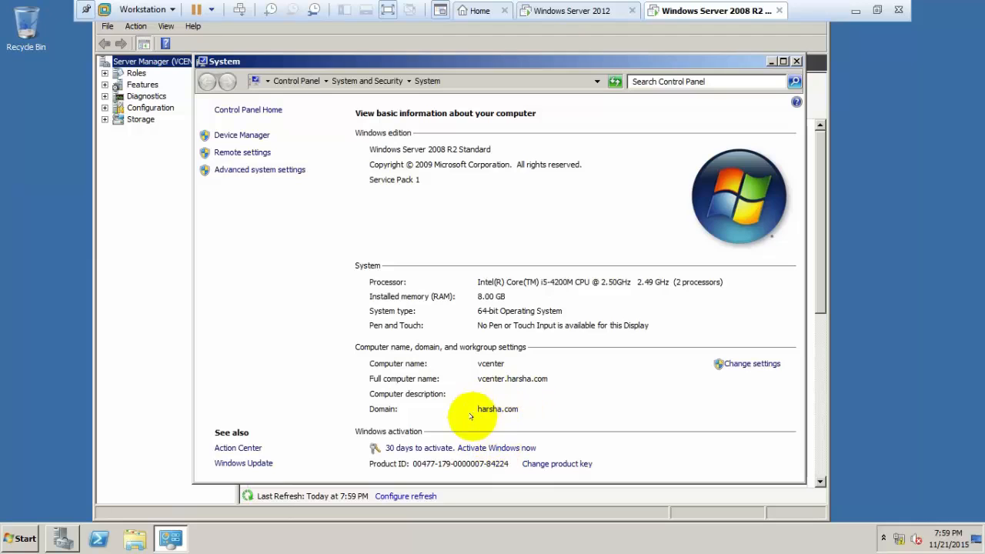
{"action": "left_click", "coordinate": [797, 61]}
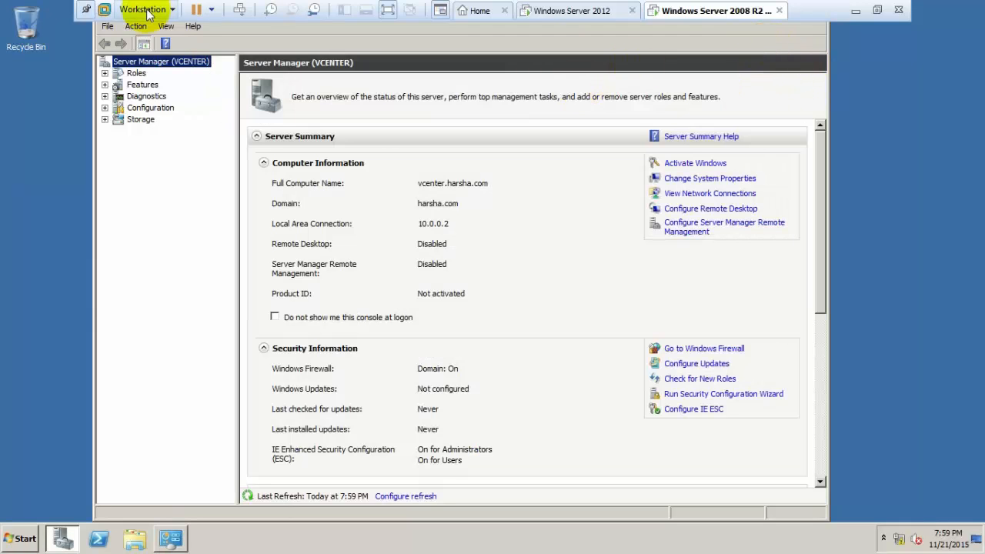
{"action": "left_click", "coordinate": [107, 25]}
{"action": "left_click", "coordinate": [115, 60]}
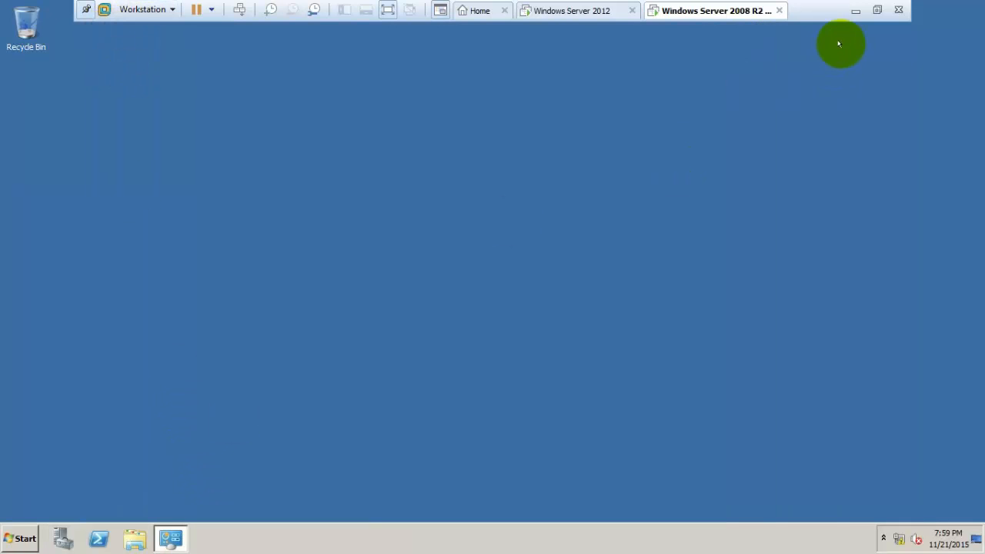
In Word, start a new line after the last vCenter requirement for 'System name should be meaning full'.
{"action": "left_click", "coordinate": [855, 12]}
{"action": "left_click", "coordinate": [510, 423]}
{"action": "left_click_drag", "start_coordinate": [607, 380], "coordinate": [259, 365]}
{"action": "left_click", "coordinate": [567, 409]}
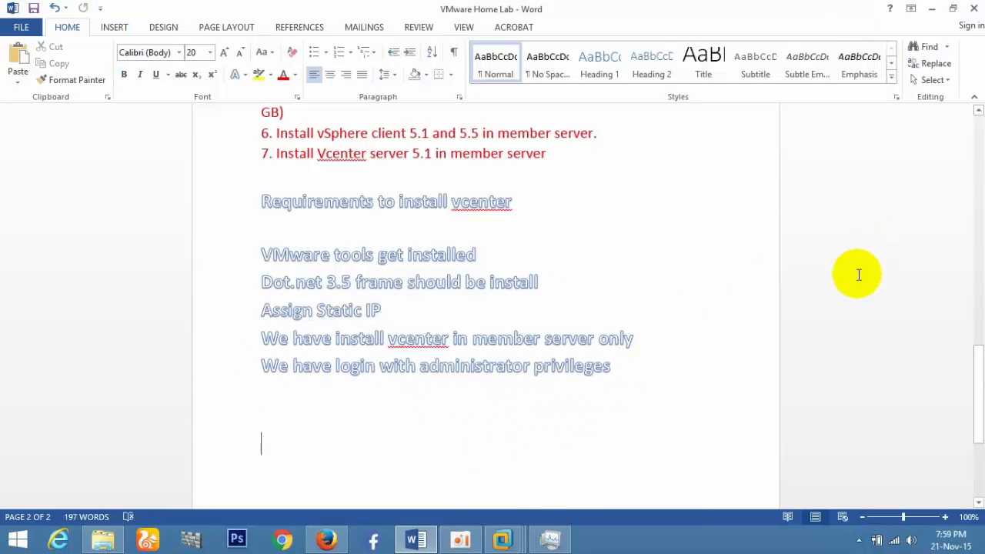
{"action": "key", "text": "Return"}
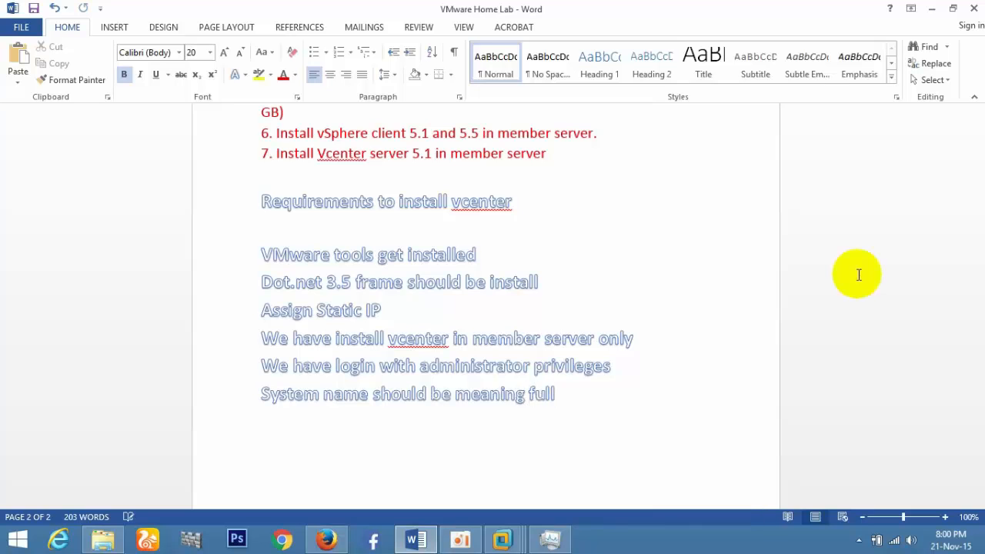
Check the Windows Server 2008 R2 guest's system information, then return to Word.
{"action": "left_click", "coordinate": [502, 538]}
{"action": "left_click", "coordinate": [655, 448]}
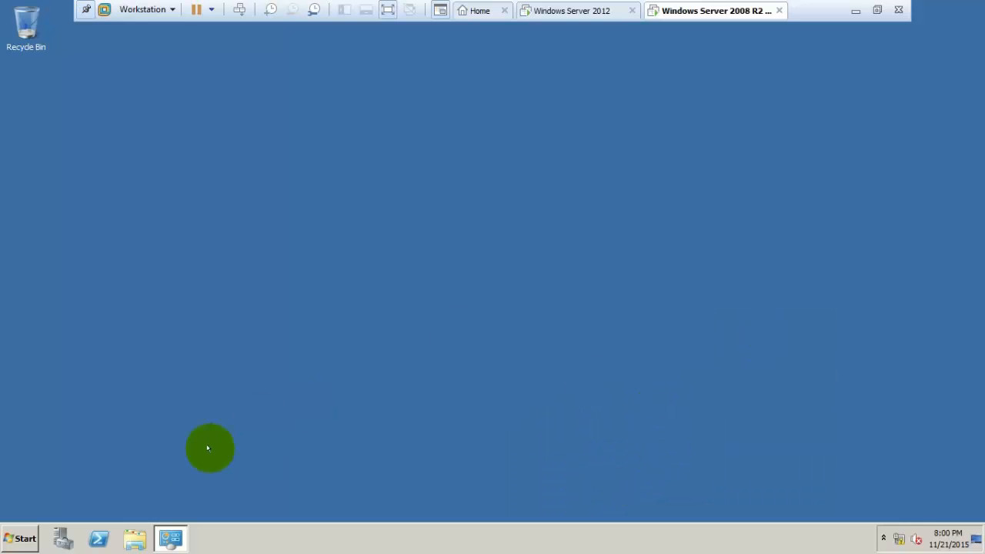
{"action": "key", "text": "super+Pause"}
{"action": "left_click", "coordinate": [771, 61]}
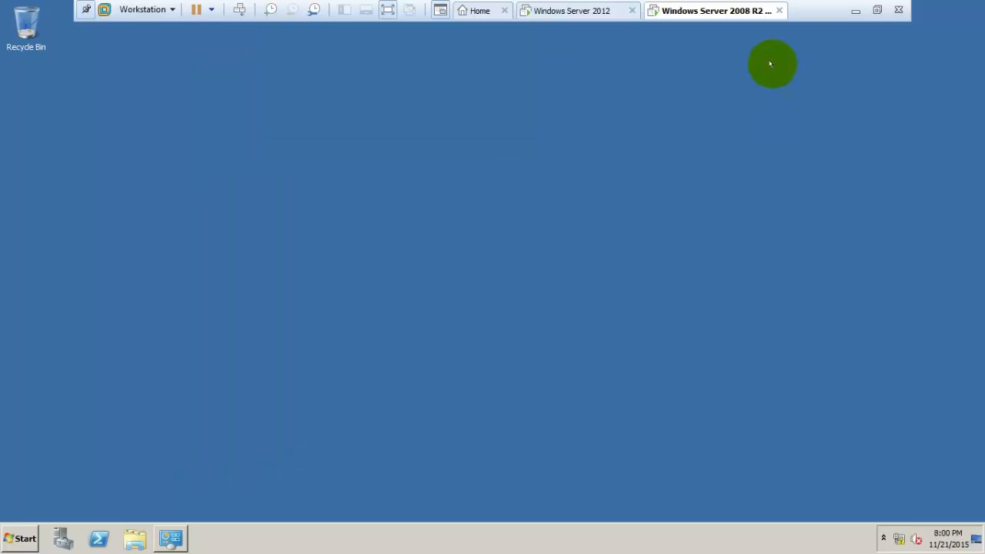
{"action": "left_click", "coordinate": [855, 10]}
Clear the selection in the requirements notes and minimize Word.
{"action": "double_click", "coordinate": [512, 281]}
{"action": "left_click", "coordinate": [482, 366]}
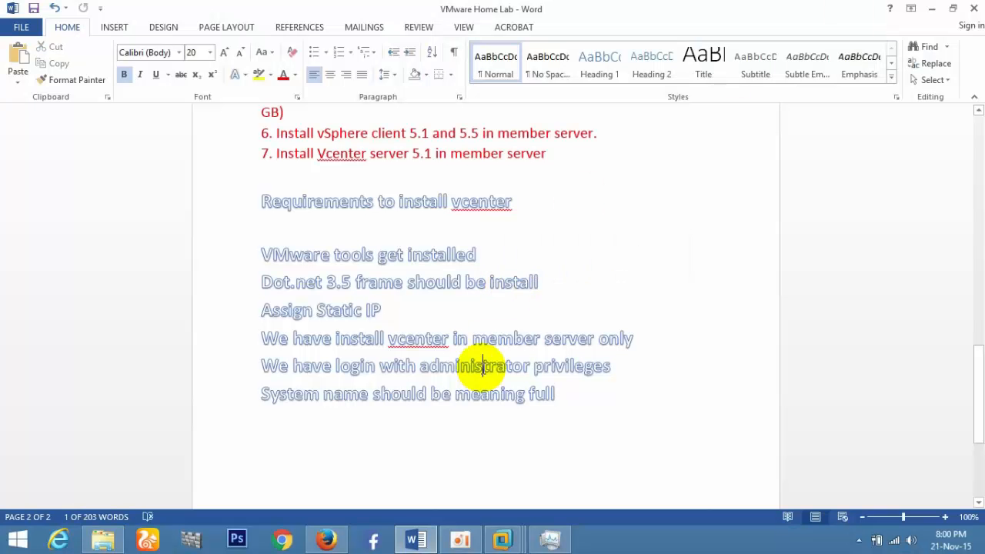
{"action": "left_click", "coordinate": [929, 14]}
Bring back the Windows Server 2008 R2 VM and exit its full-screen view.
{"action": "mouse_move", "coordinate": [502, 539]}
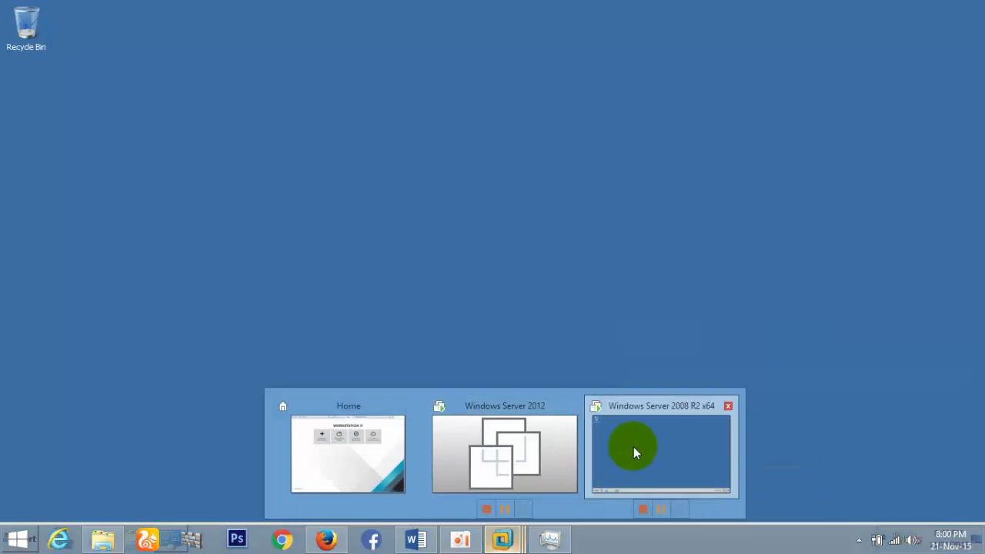
{"action": "left_click", "coordinate": [633, 447]}
{"action": "left_click", "coordinate": [877, 10]}
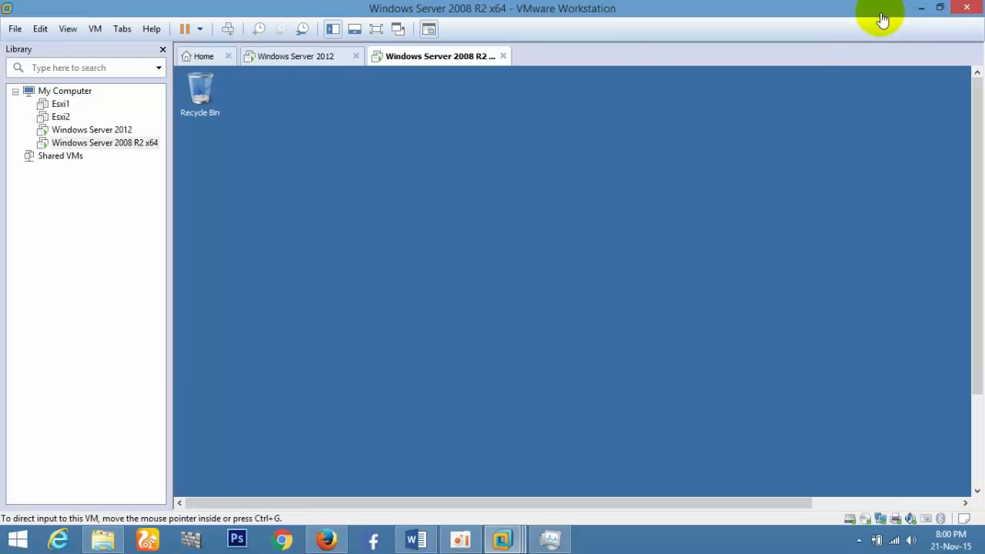
Load VMware-VIMSetup-all-5.1.0-1364042 from the iso files folder into the VM's CD/DVD drive, then go full screen.
{"action": "right_click", "coordinate": [102, 143]}
{"action": "left_click", "coordinate": [149, 387]}
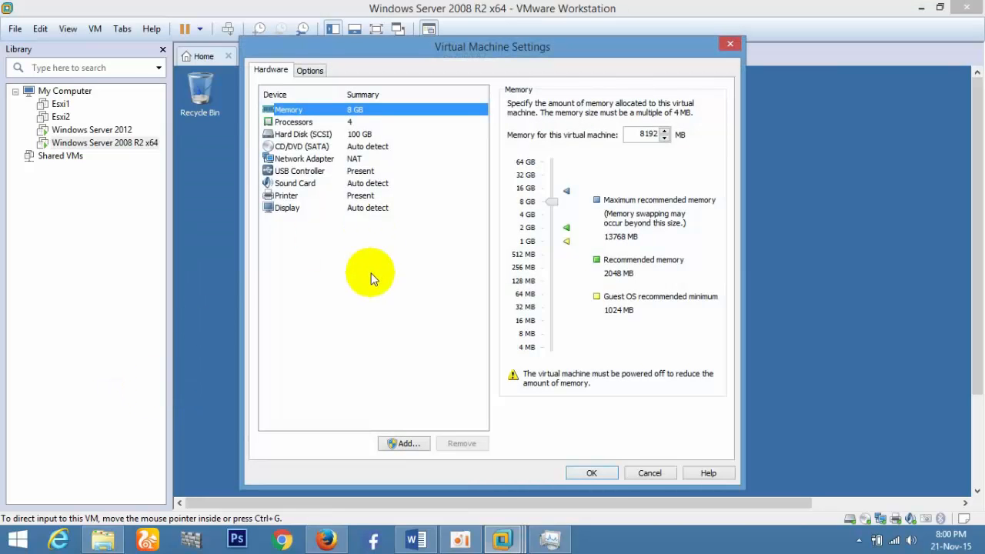
{"action": "left_click", "coordinate": [302, 146]}
{"action": "left_click", "coordinate": [512, 190]}
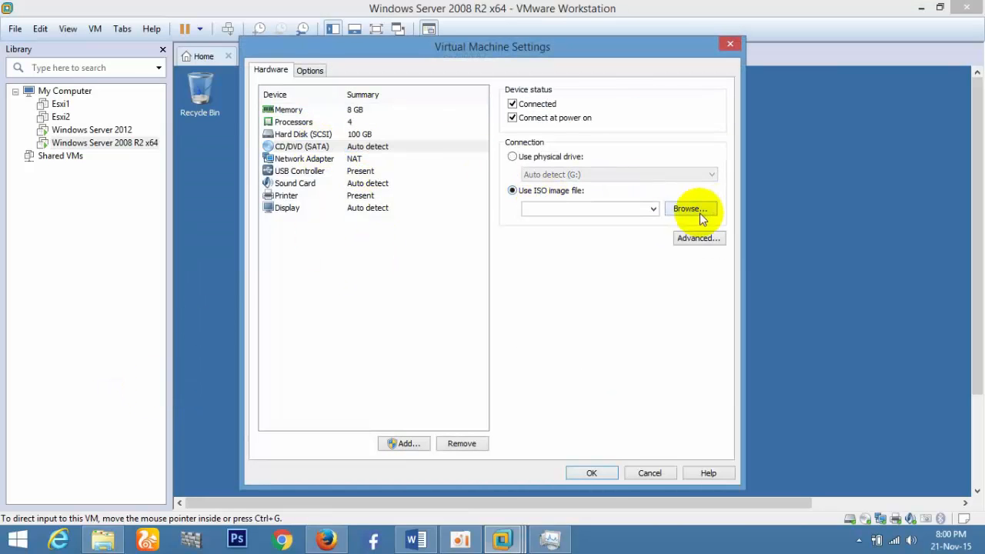
{"action": "left_click", "coordinate": [698, 214]}
{"action": "left_click", "coordinate": [308, 212]}
{"action": "left_click", "coordinate": [302, 198]}
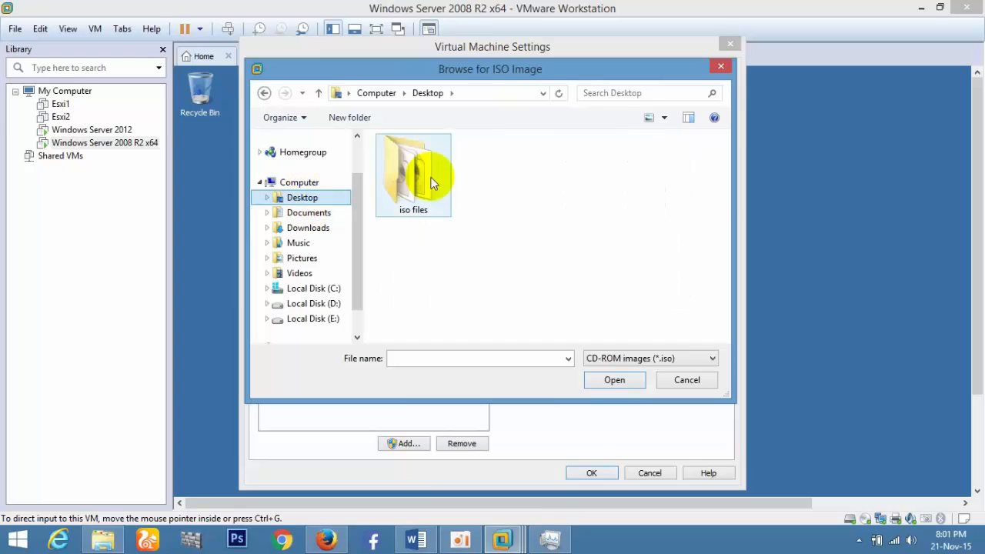
{"action": "double_click", "coordinate": [429, 178]}
{"action": "double_click", "coordinate": [440, 200]}
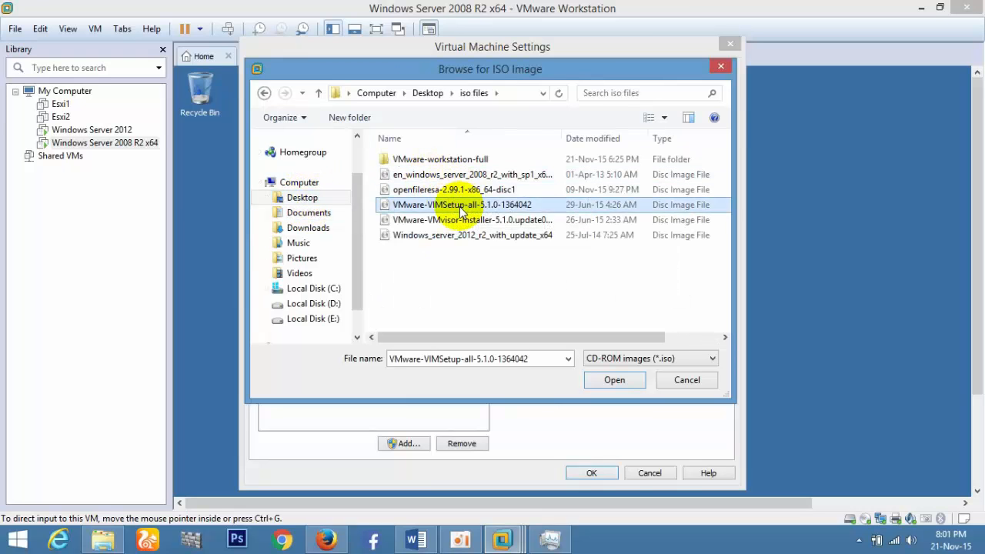
{"action": "left_click", "coordinate": [591, 472]}
{"action": "key", "text": "ctrl+alt+Return"}
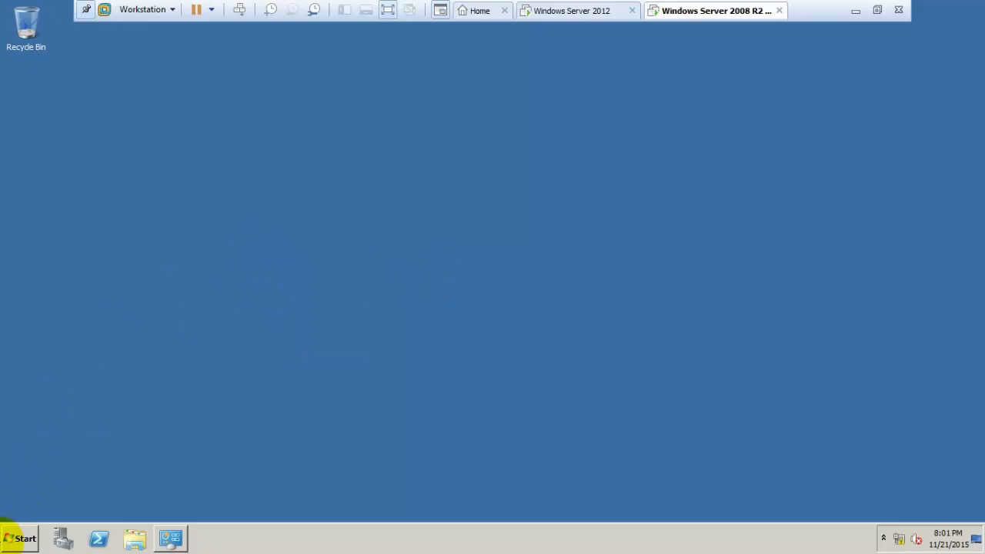
Check in the guest's Computer window that drive D: holds the VMware VIM disc, then exit full screen.
{"action": "left_click", "coordinate": [17, 537]}
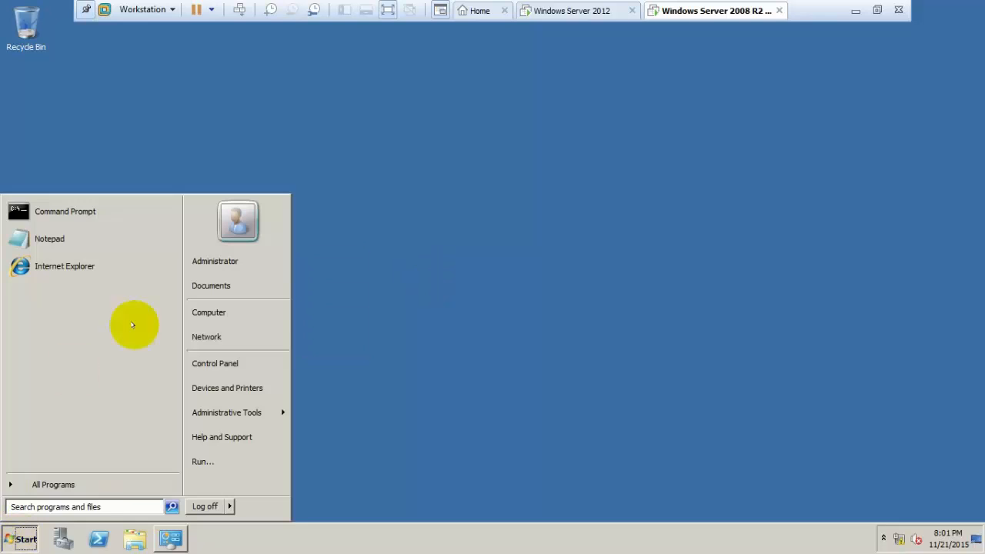
{"action": "left_click", "coordinate": [254, 312]}
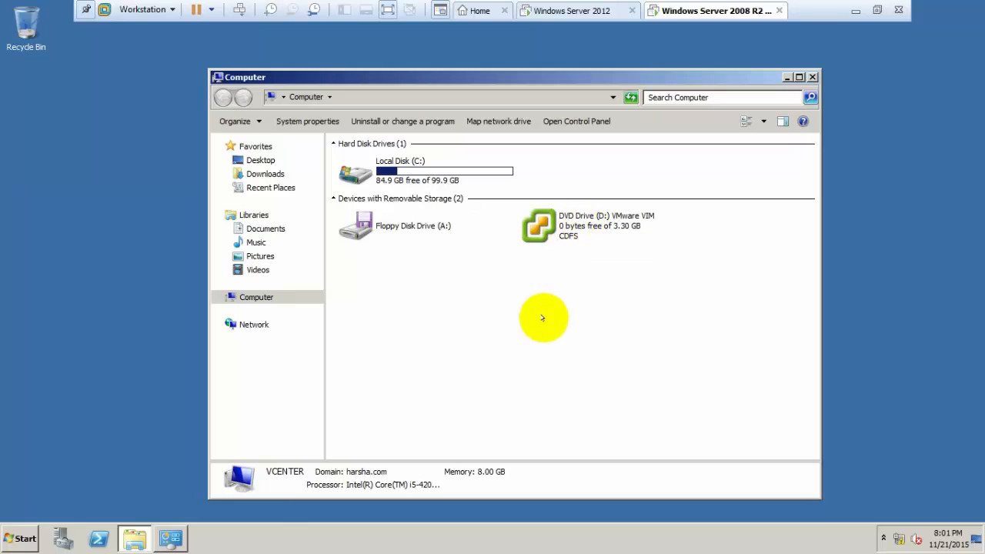
{"action": "right_click", "coordinate": [542, 315]}
{"action": "left_click", "coordinate": [587, 363]}
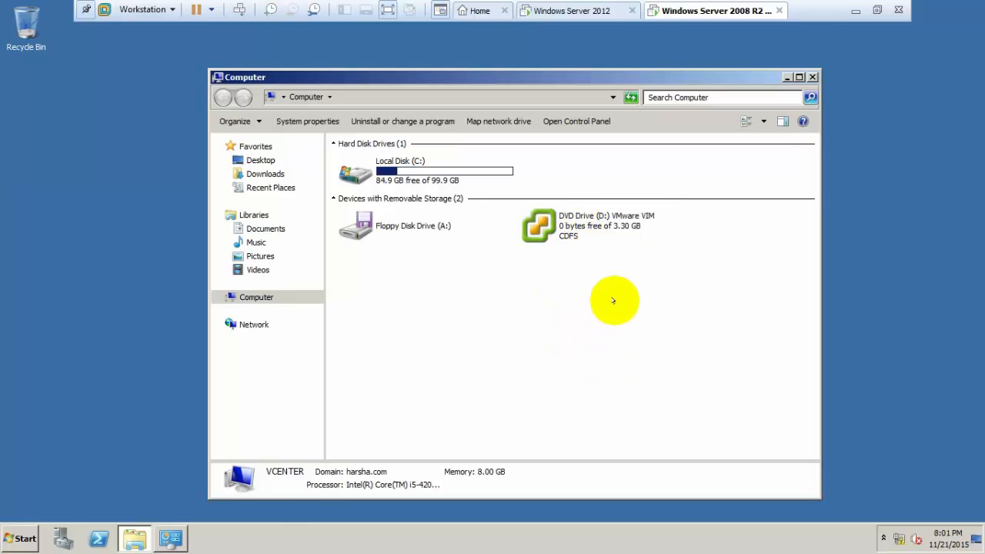
{"action": "right_click", "coordinate": [658, 268]}
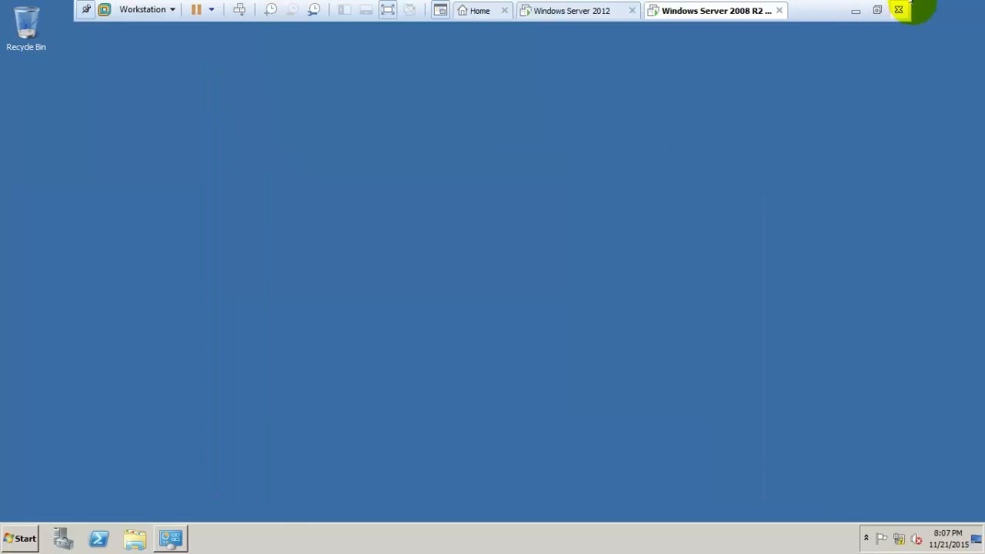
{"action": "left_click", "coordinate": [877, 11]}
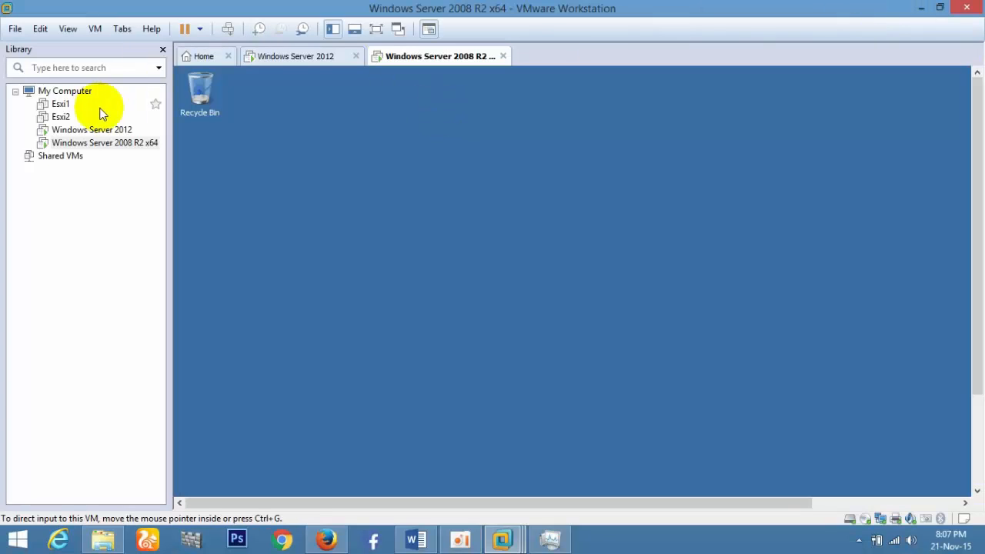
Point the 2008 R2 VM's CD/DVD (SATA) drive at the VMware-VIMSetup-all-5.5.0-1312299 ISO and confirm with OK.
{"action": "right_click", "coordinate": [114, 142]}
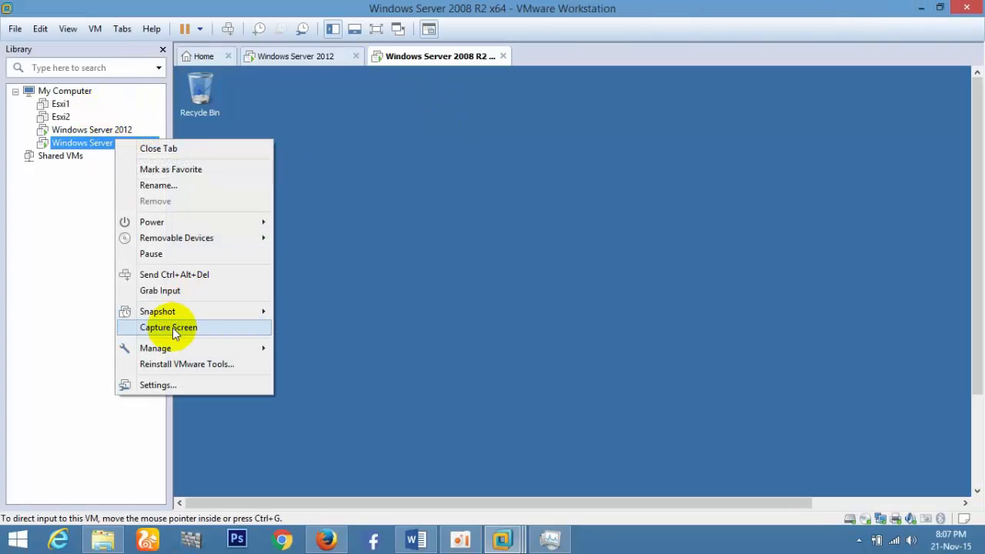
{"action": "left_click", "coordinate": [163, 384]}
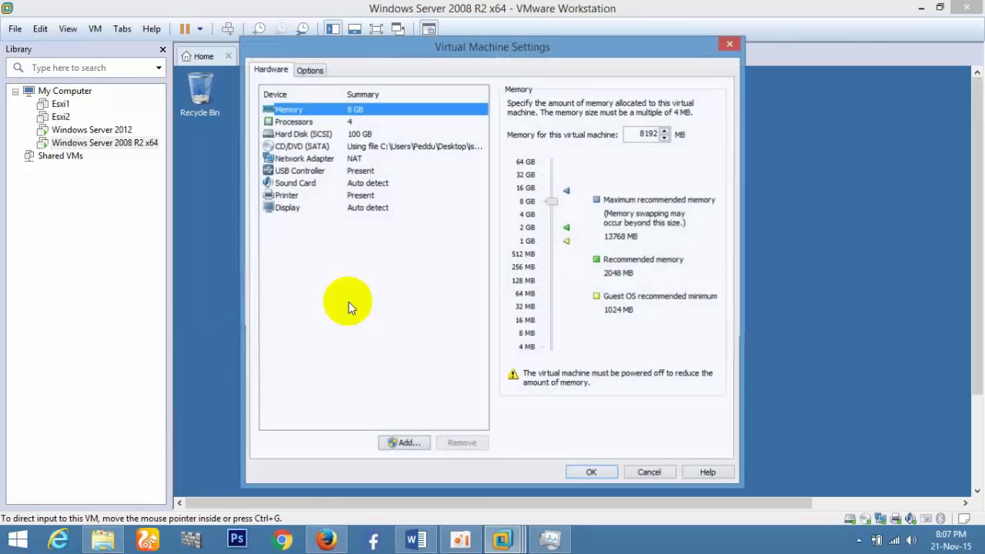
{"action": "left_click", "coordinate": [414, 149]}
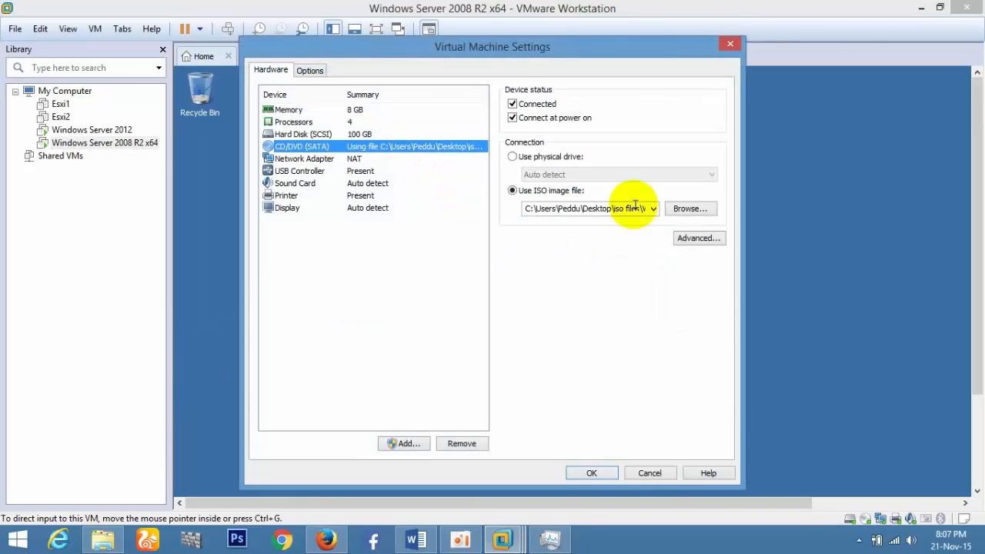
{"action": "left_click", "coordinate": [706, 205]}
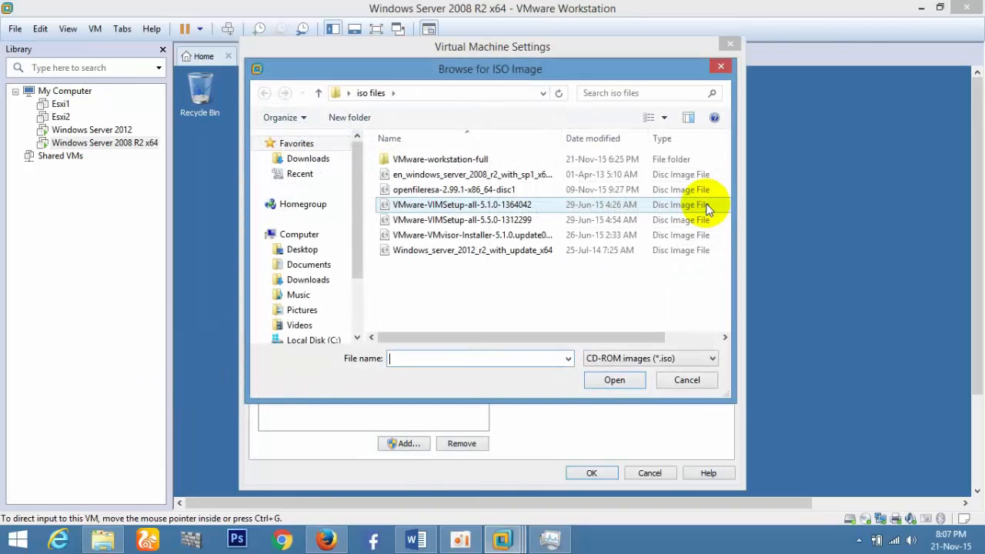
{"action": "left_click", "coordinate": [502, 223]}
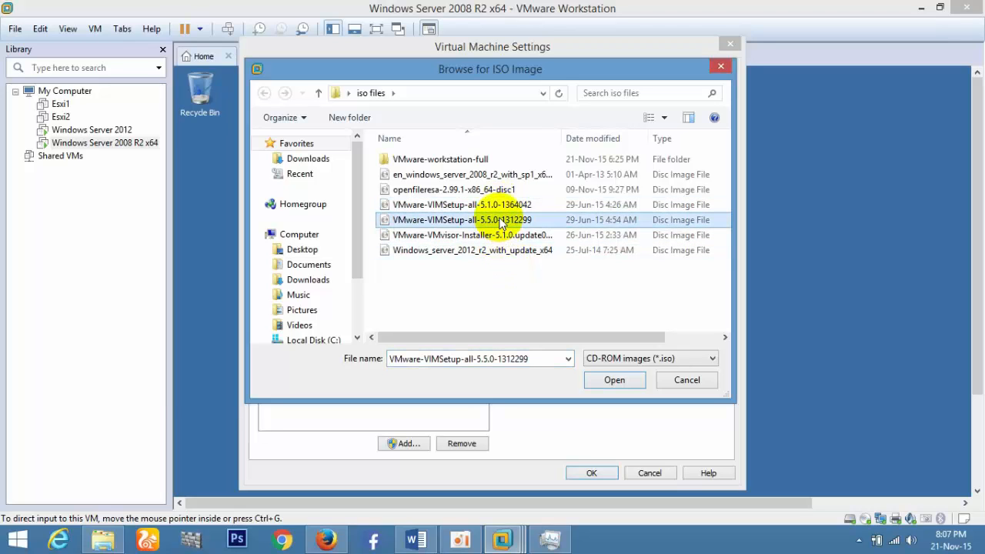
{"action": "left_click", "coordinate": [501, 223]}
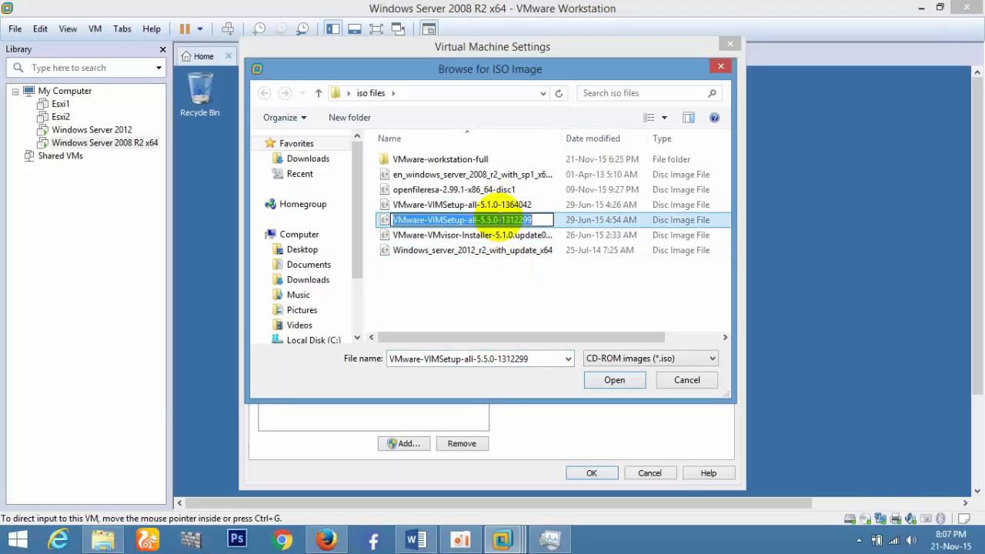
{"action": "left_click", "coordinate": [561, 220]}
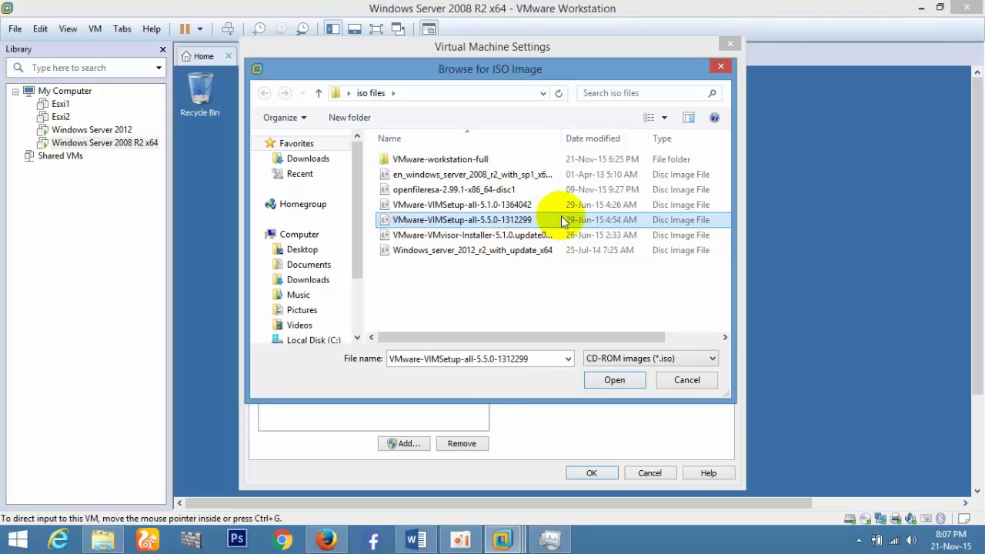
{"action": "double_click", "coordinate": [561, 219]}
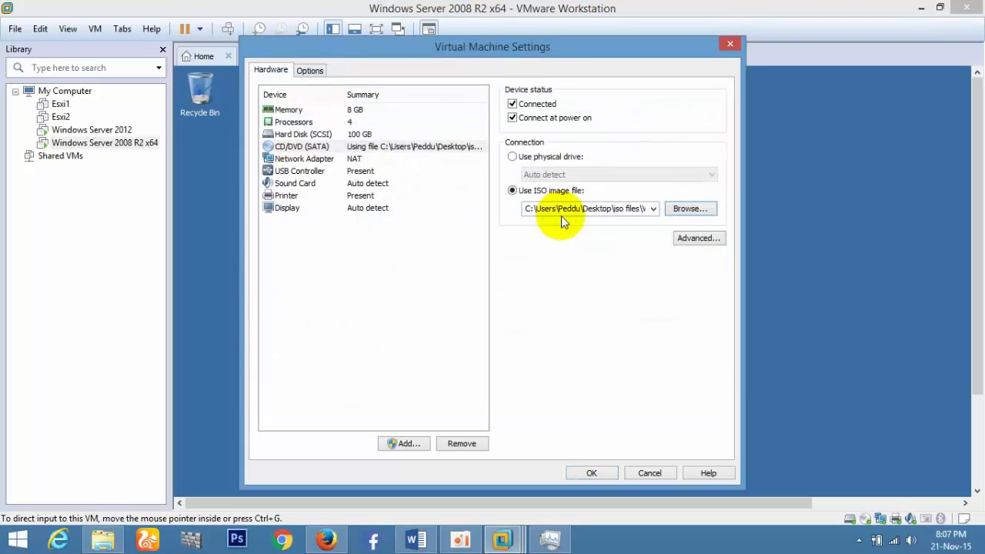
{"action": "left_click", "coordinate": [590, 471]}
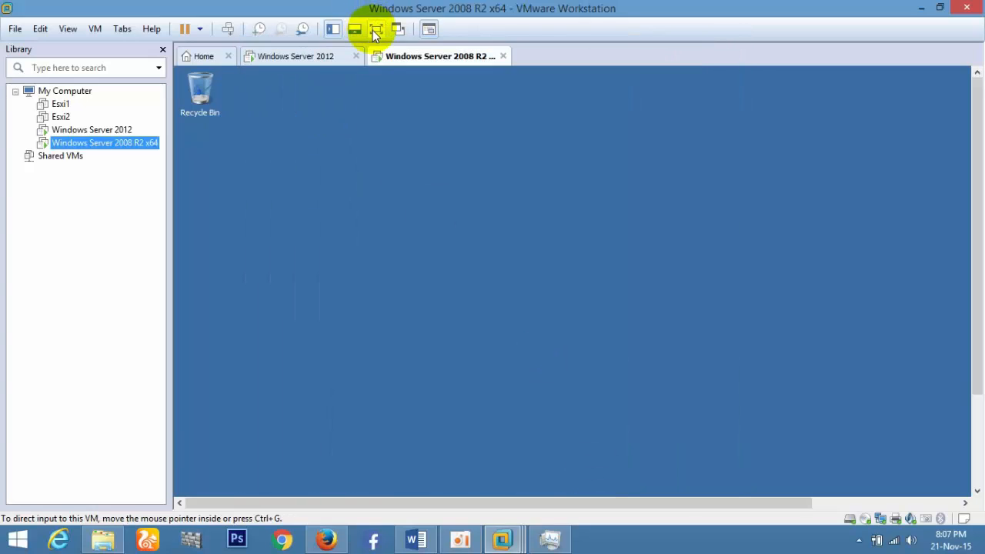
In full screen, refresh the guest's Computer drives and run the installer from DVD Drive (D:).
{"action": "left_click", "coordinate": [377, 31]}
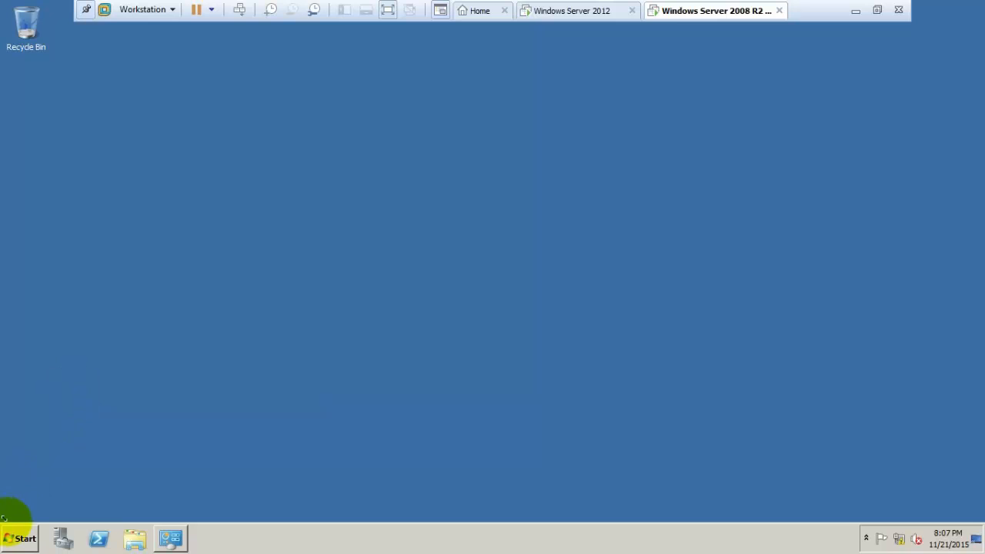
{"action": "left_click", "coordinate": [15, 538]}
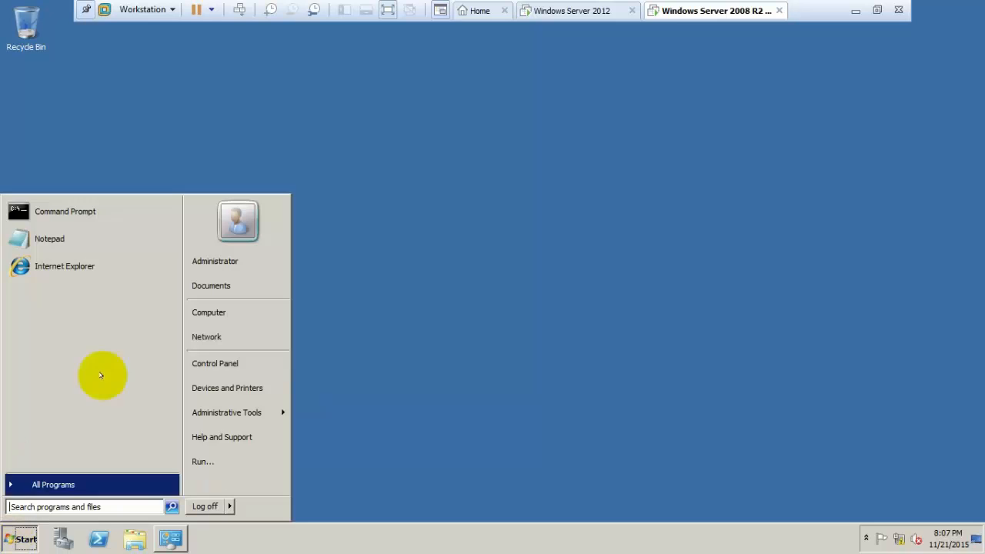
{"action": "left_click", "coordinate": [240, 314]}
{"action": "right_click", "coordinate": [445, 273]}
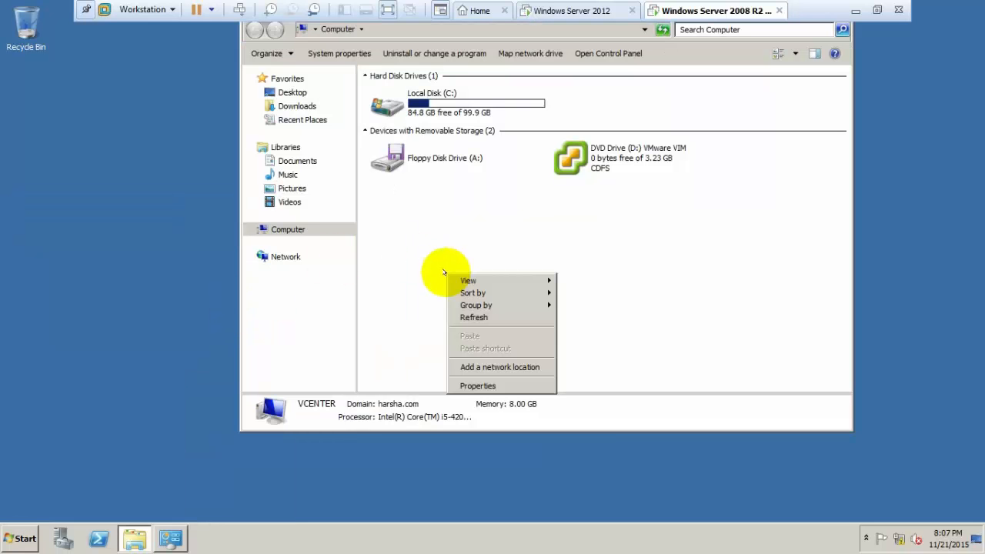
{"action": "left_click", "coordinate": [463, 315]}
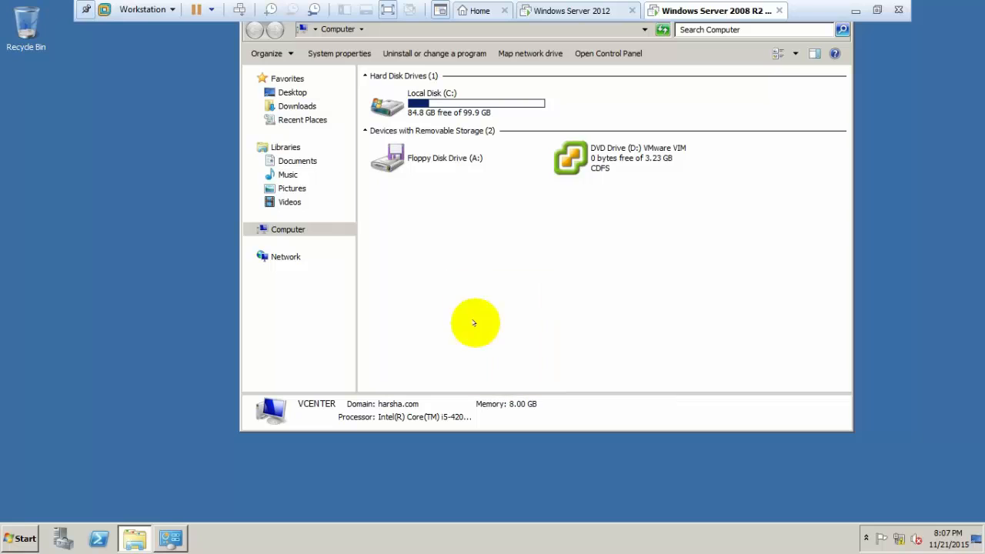
{"action": "left_click", "coordinate": [594, 166]}
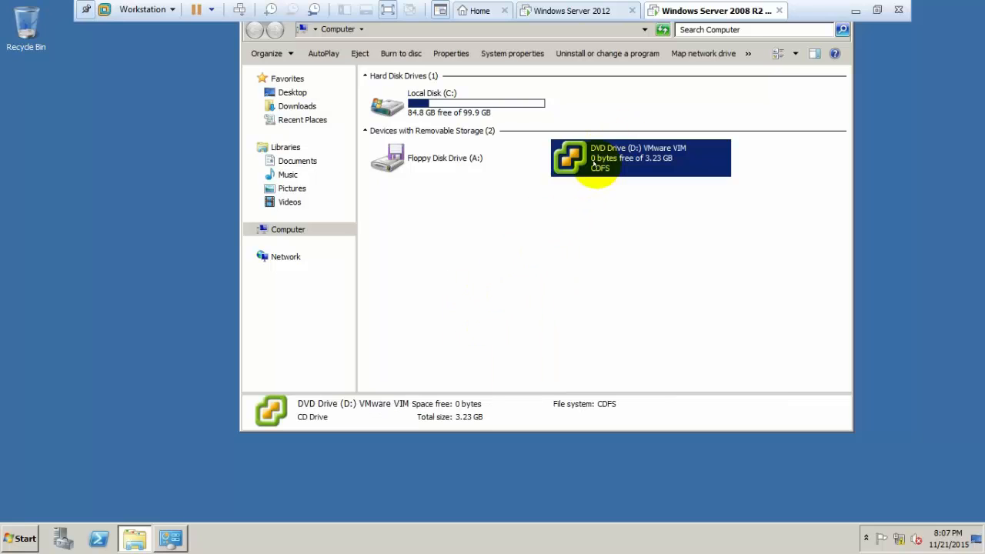
{"action": "right_click", "coordinate": [594, 165]}
{"action": "left_click", "coordinate": [609, 172]}
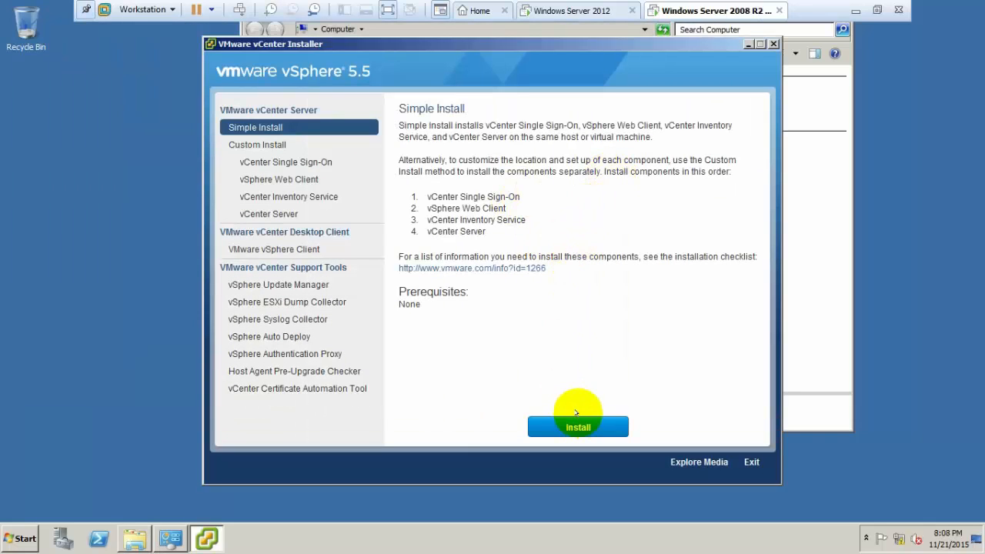
Start the vCenter Simple Install, accept the license and enter the Single Sign-On administrator password.
{"action": "left_click", "coordinate": [574, 423]}
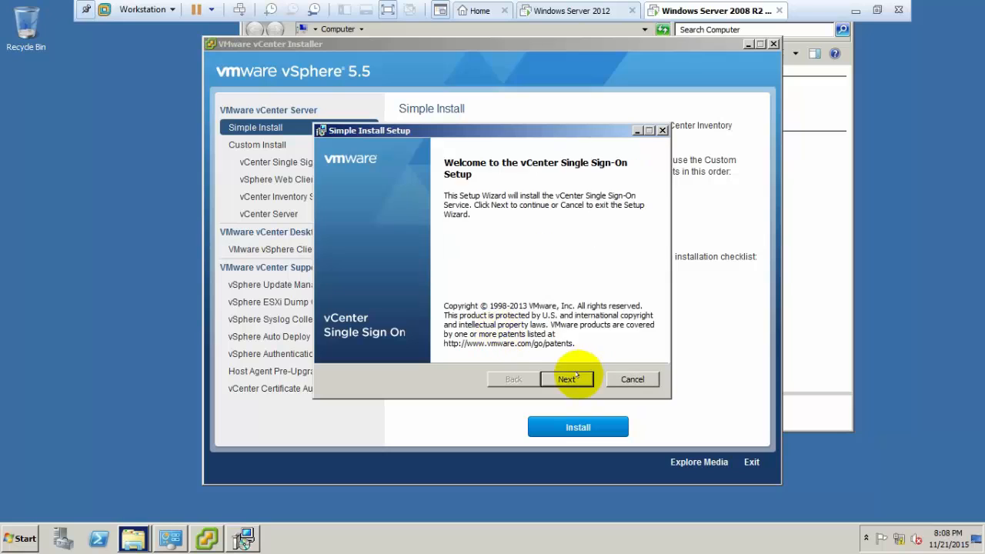
{"action": "left_click", "coordinate": [576, 378]}
{"action": "left_click", "coordinate": [465, 345]}
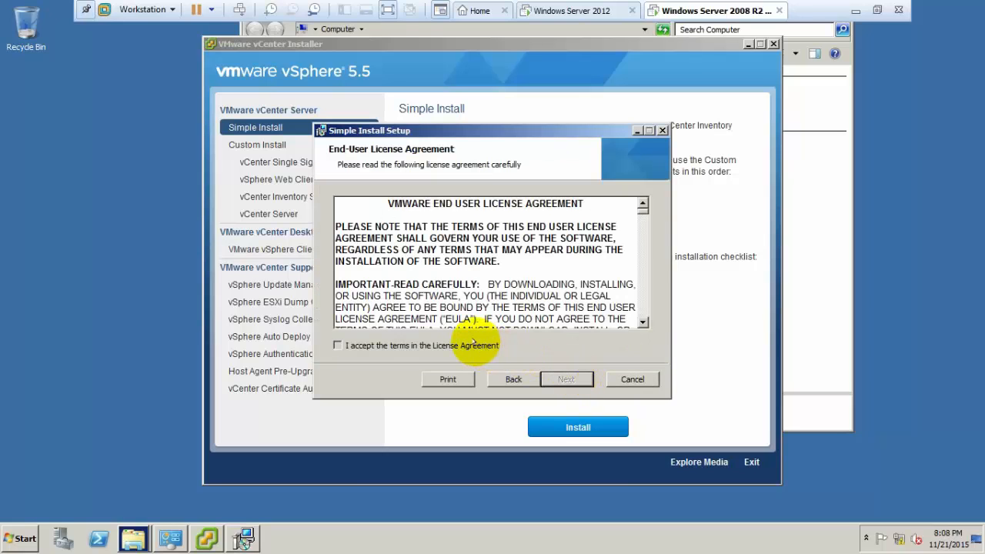
{"action": "left_click", "coordinate": [569, 379]}
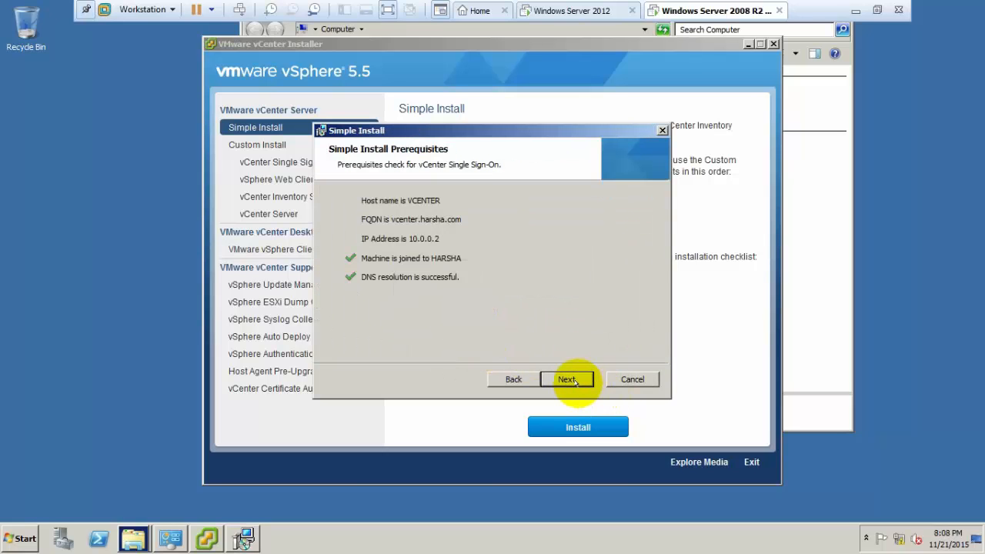
{"action": "left_click", "coordinate": [574, 380]}
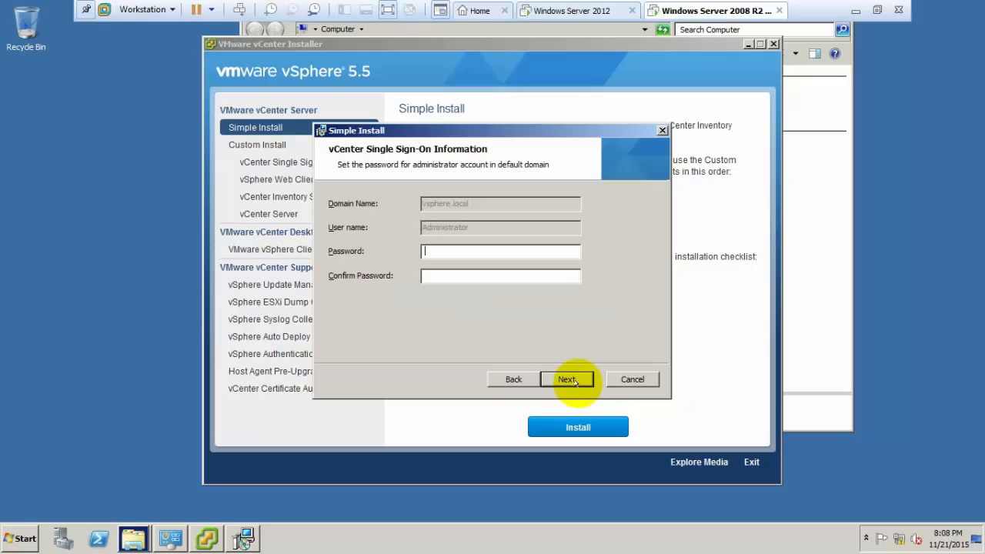
{"action": "type", "text": "VMware1VMware1!"}
{"action": "left_click", "coordinate": [577, 385]}
Keep the default site, HTTPS port and install folder, then start installing Single Sign-On.
{"action": "left_click", "coordinate": [575, 381]}
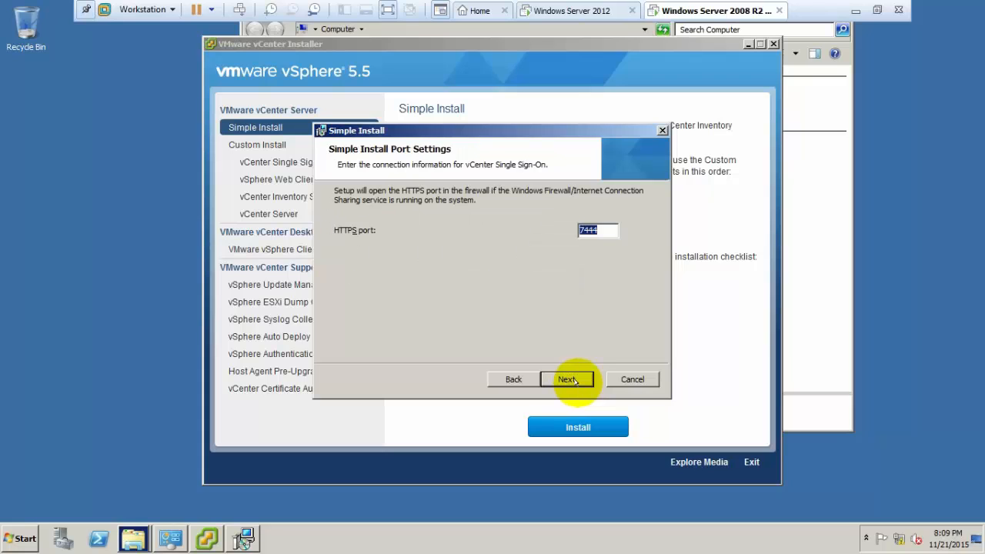
{"action": "left_click", "coordinate": [575, 381]}
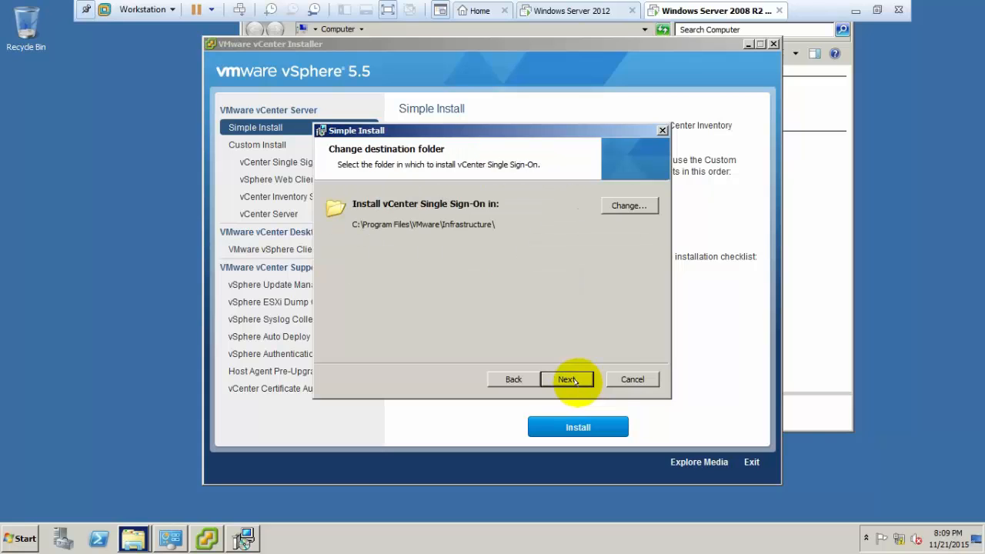
{"action": "left_click", "coordinate": [576, 379]}
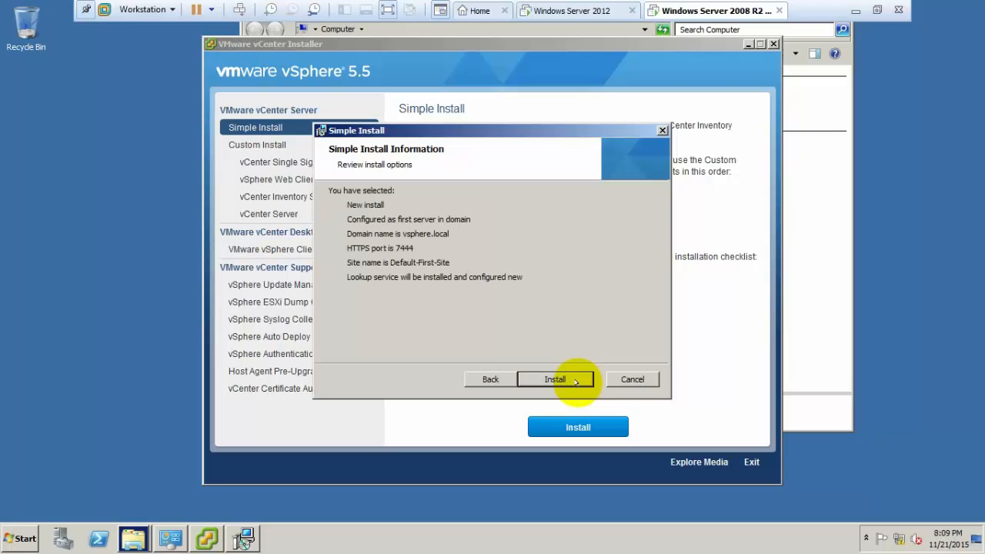
{"action": "left_click", "coordinate": [576, 380]}
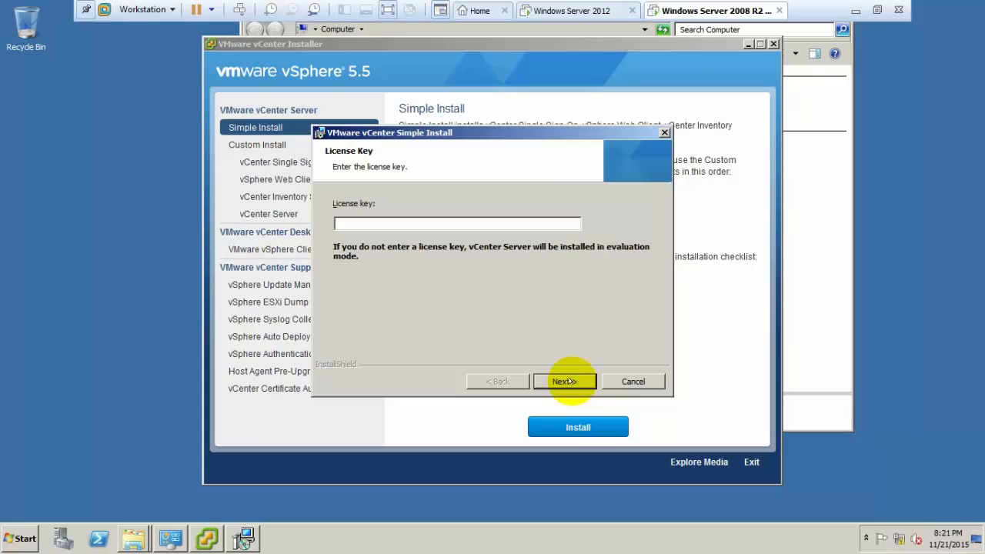
Skip the license key, keep default database, Local System account, ports and JVM memory, then install vCenter Server.
{"action": "left_click", "coordinate": [569, 381]}
{"action": "left_click", "coordinate": [554, 379]}
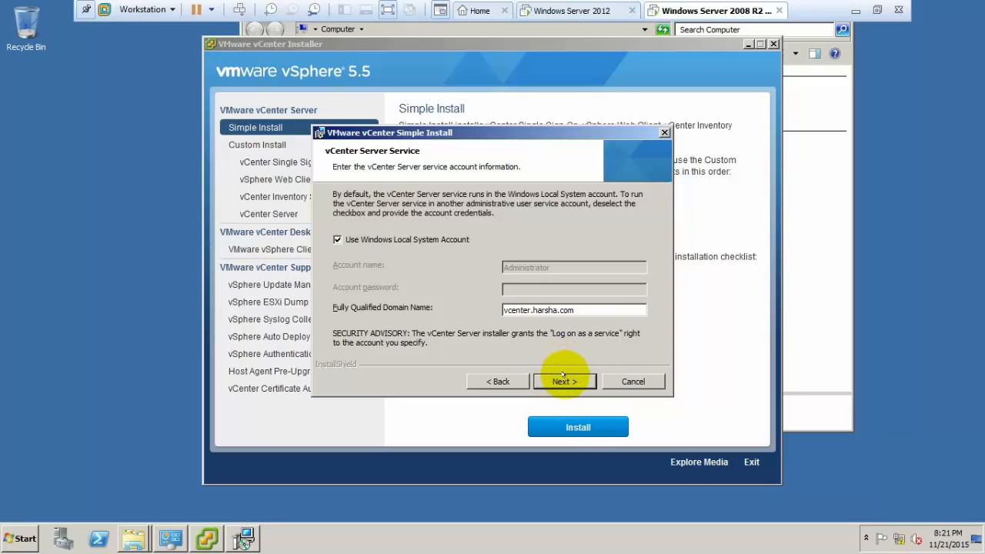
{"action": "left_click", "coordinate": [561, 380]}
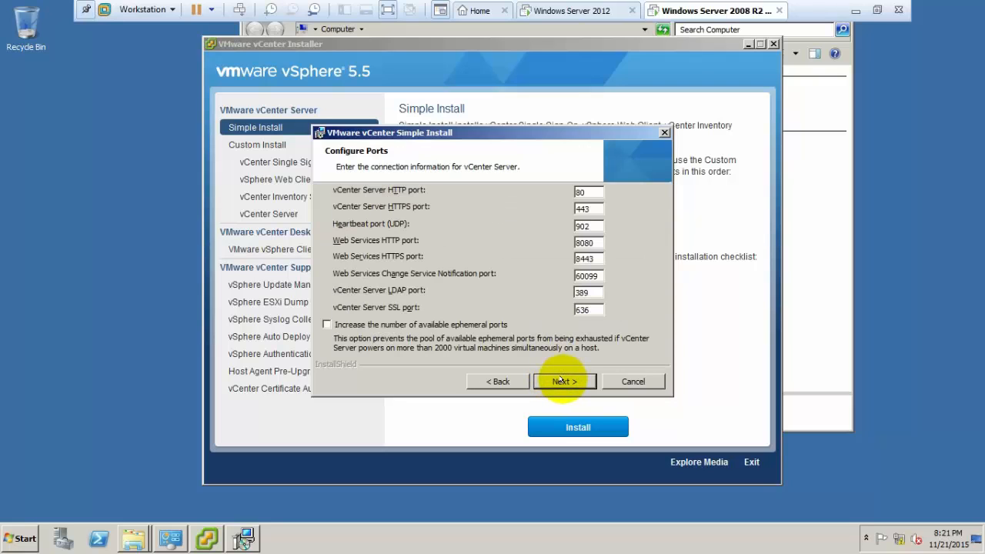
{"action": "left_click", "coordinate": [561, 380]}
{"action": "left_click", "coordinate": [561, 381]}
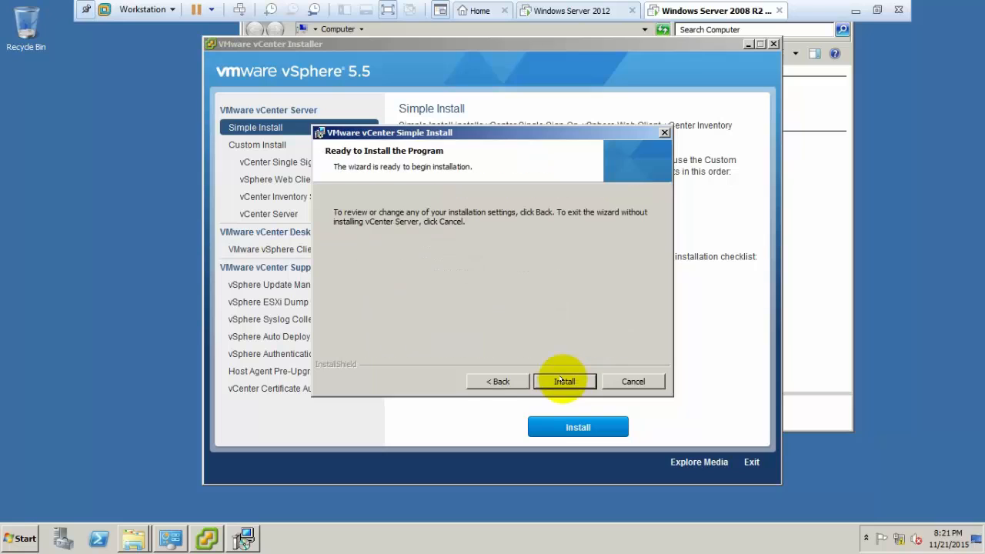
{"action": "left_click", "coordinate": [561, 380]}
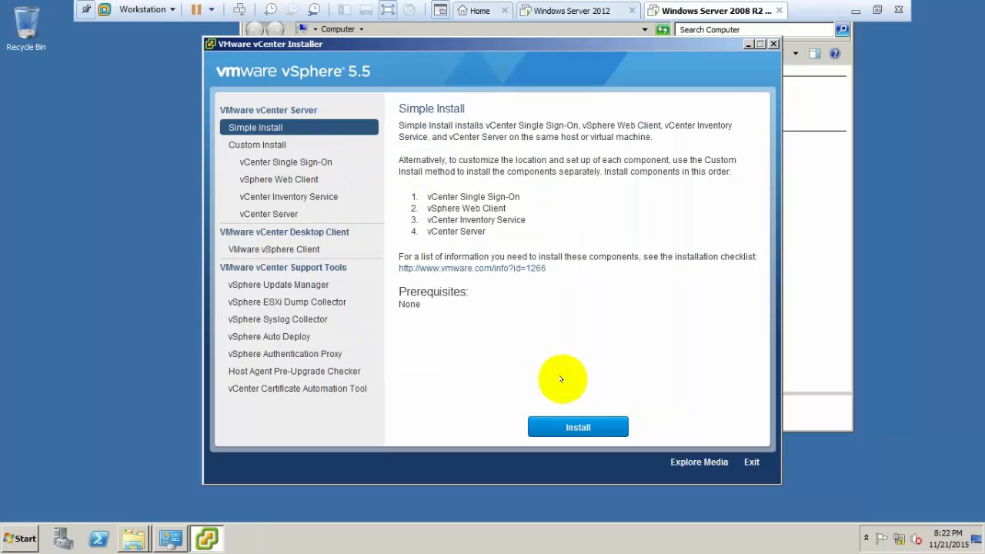
Open Task Manager, move it aside, check its Processes and Applications tabs, then minimize it during setup.
{"action": "key", "text": "ctrl+shift+Escape"}
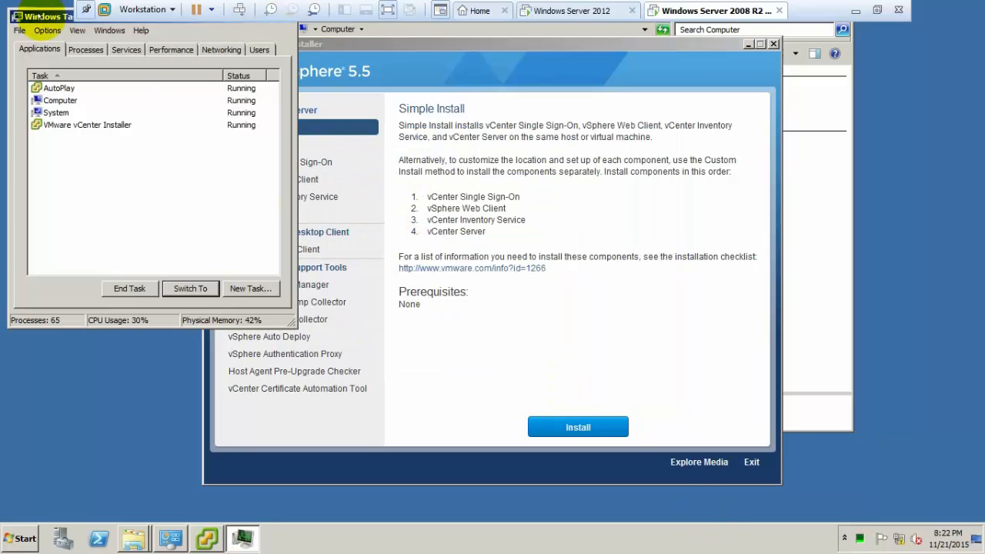
{"action": "left_click_drag", "start_coordinate": [40, 17], "coordinate": [801, 216]}
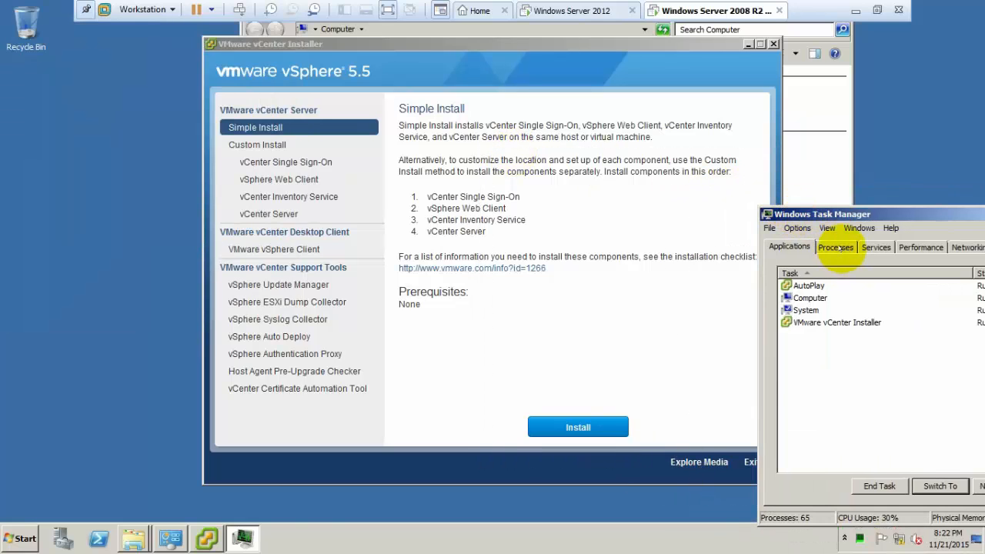
{"action": "left_click", "coordinate": [835, 247]}
{"action": "left_click", "coordinate": [789, 246]}
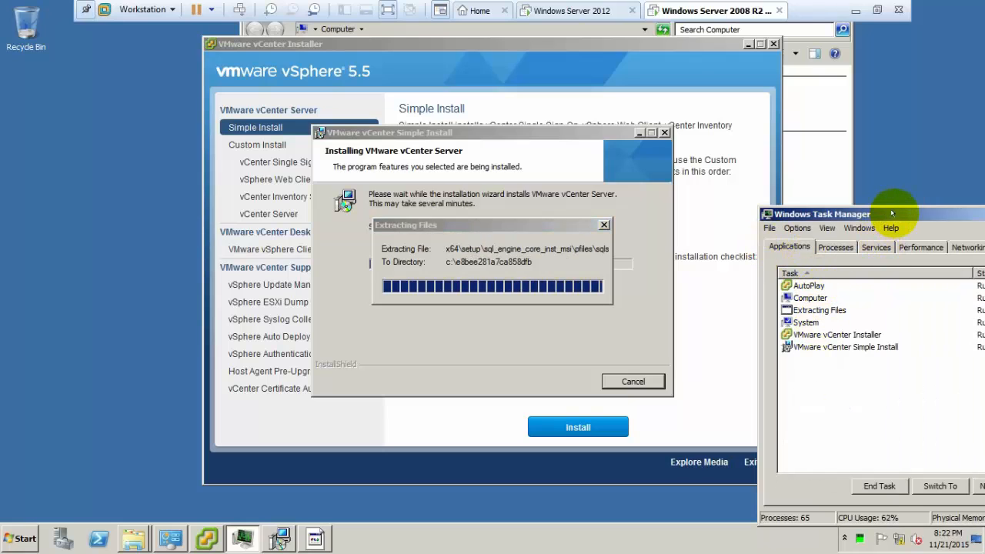
{"action": "left_click_drag", "start_coordinate": [893, 214], "coordinate": [839, 199]}
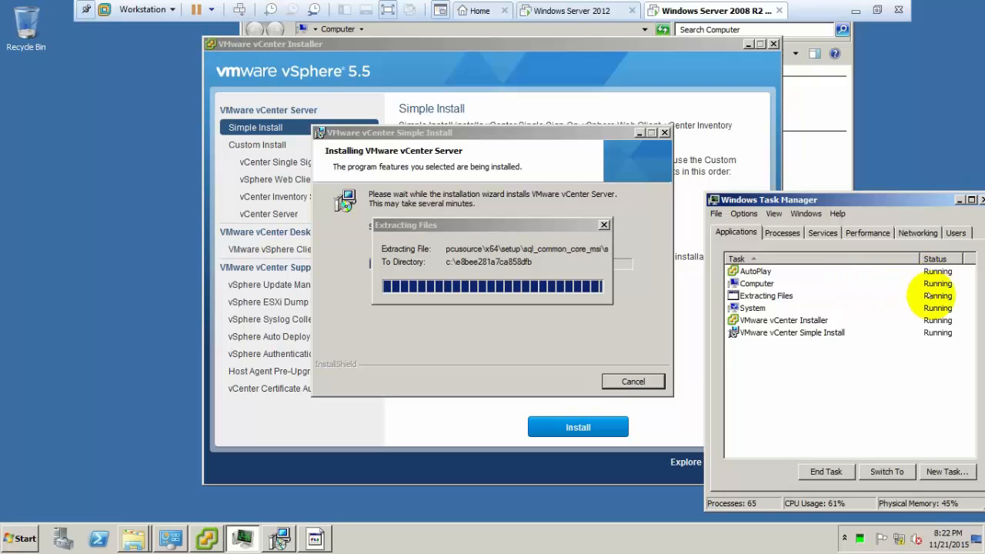
{"action": "left_click", "coordinate": [958, 200]}
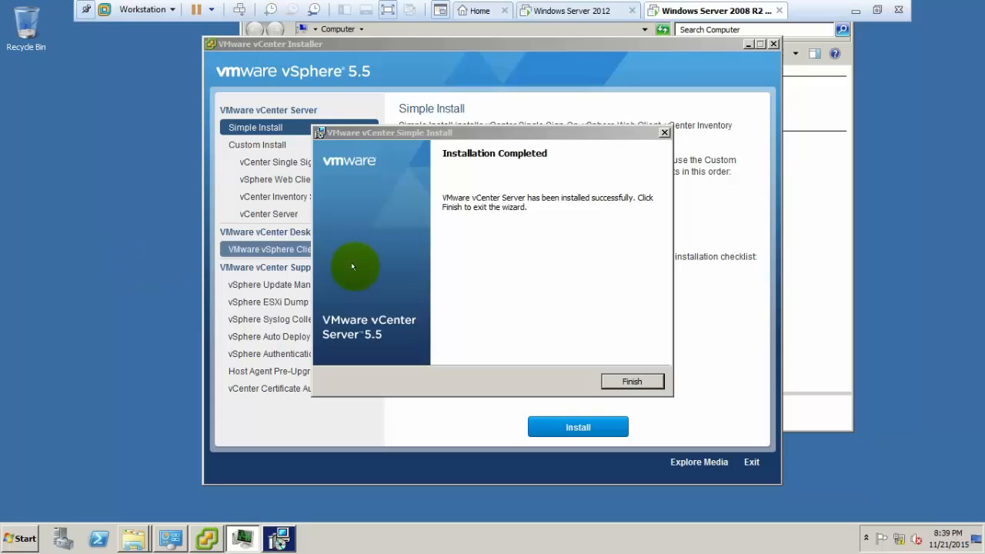
Finish the vCenter Server wizard, acknowledge the success message, exit the installer and close AutoPlay.
{"action": "left_click", "coordinate": [585, 225]}
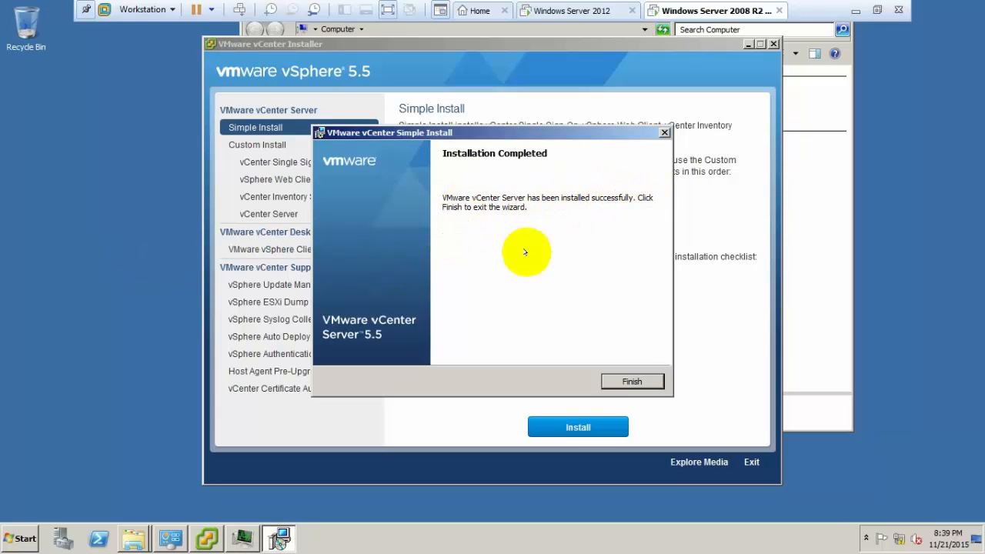
{"action": "left_click", "coordinate": [633, 383]}
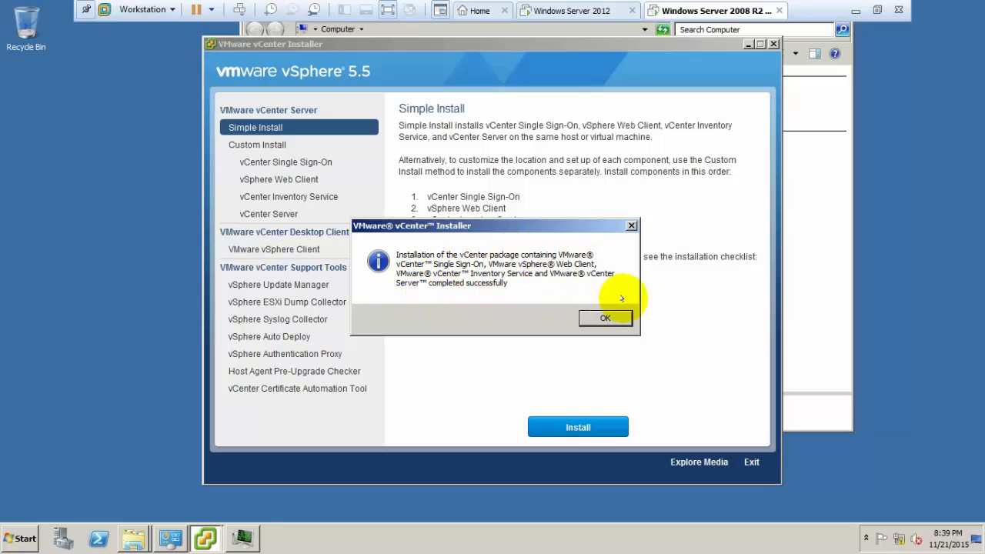
{"action": "left_click", "coordinate": [608, 317]}
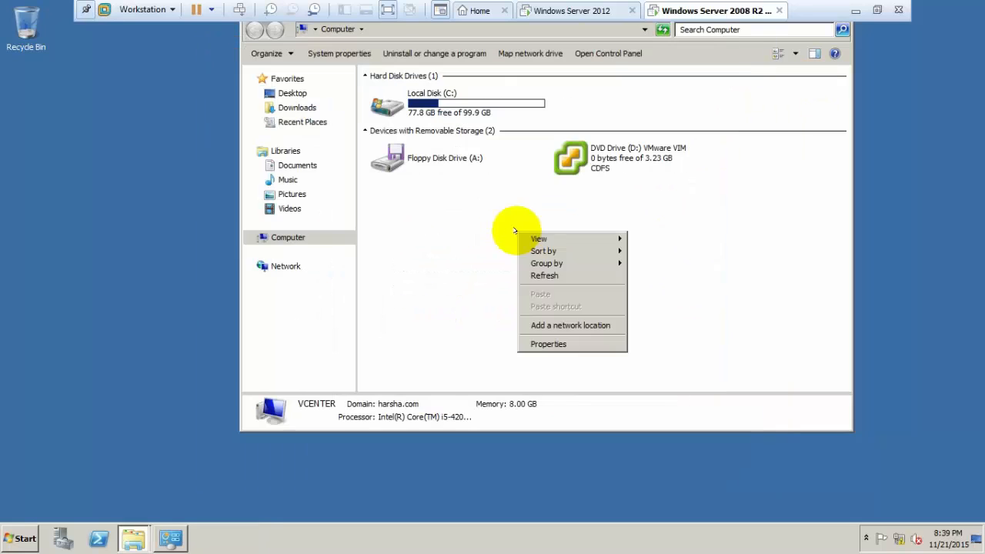
{"action": "left_click", "coordinate": [457, 207]}
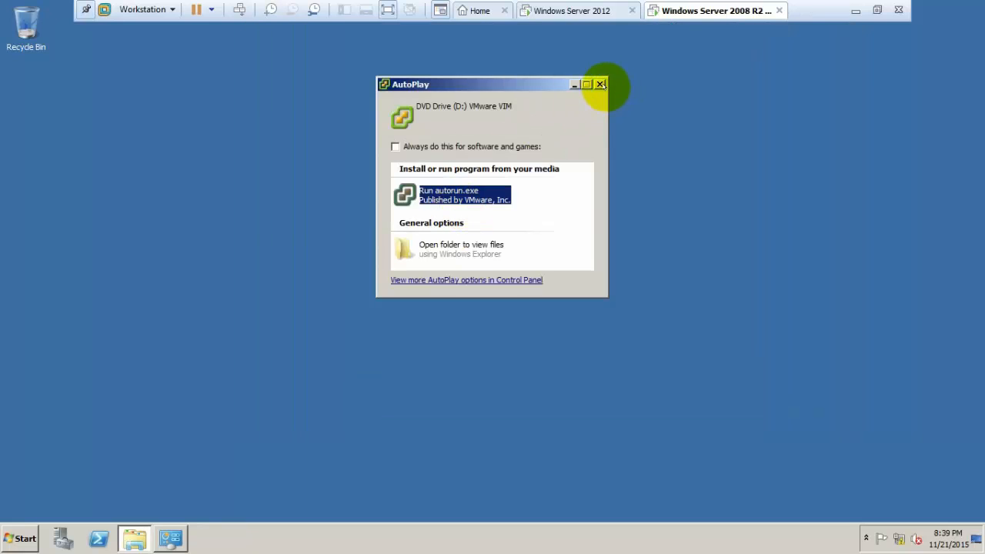
{"action": "left_click", "coordinate": [600, 84]}
Open services.msc in the guest, maximize it and widen the Name column.
{"action": "key", "text": "super+r"}
{"action": "type", "text": "services"}
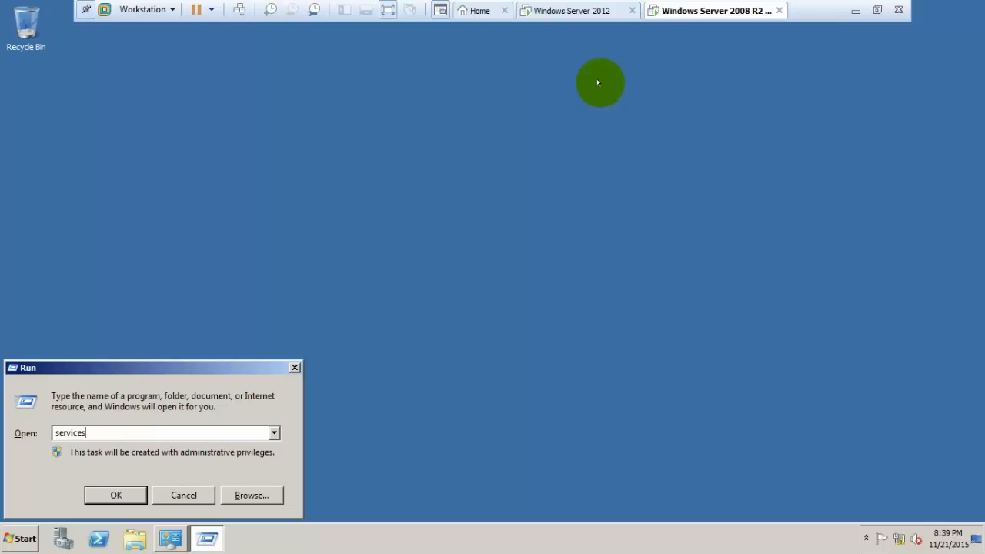
{"action": "type", "text": ".msc"}
{"action": "key", "text": "Return"}
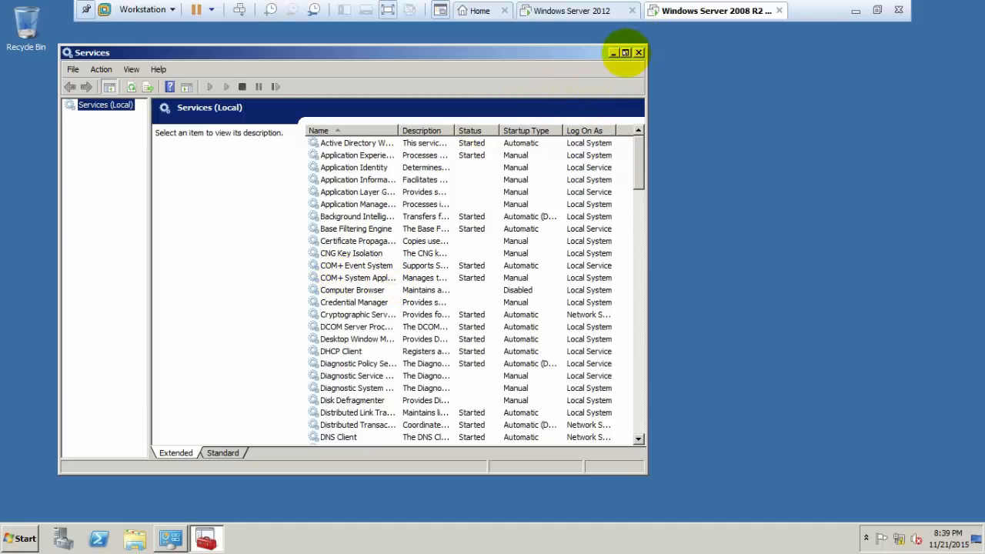
{"action": "left_click", "coordinate": [626, 52]}
{"action": "double_click", "coordinate": [334, 77]}
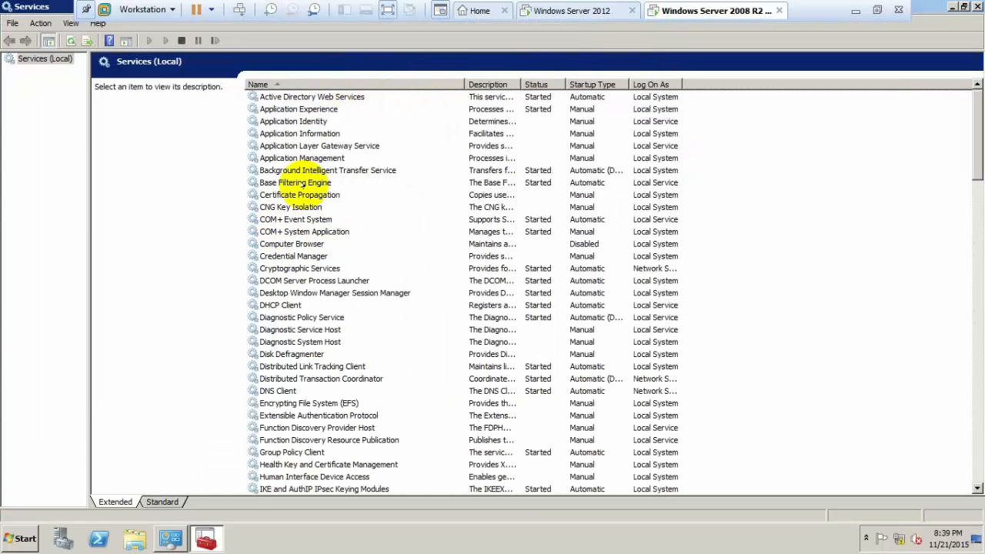
{"action": "left_click", "coordinate": [293, 184]}
Step through the VMware services (VirtualCenter Management Webservices, VMwareVCMSDS, vSphere Web Client) to check their status.
{"action": "key", "text": "v"}
{"action": "key", "text": "Down"}
{"action": "key", "text": "Down"}
{"action": "key", "text": "Down"}
{"action": "key", "text": "Down"}
{"action": "key", "text": "Down"}
{"action": "key", "text": "Down"}
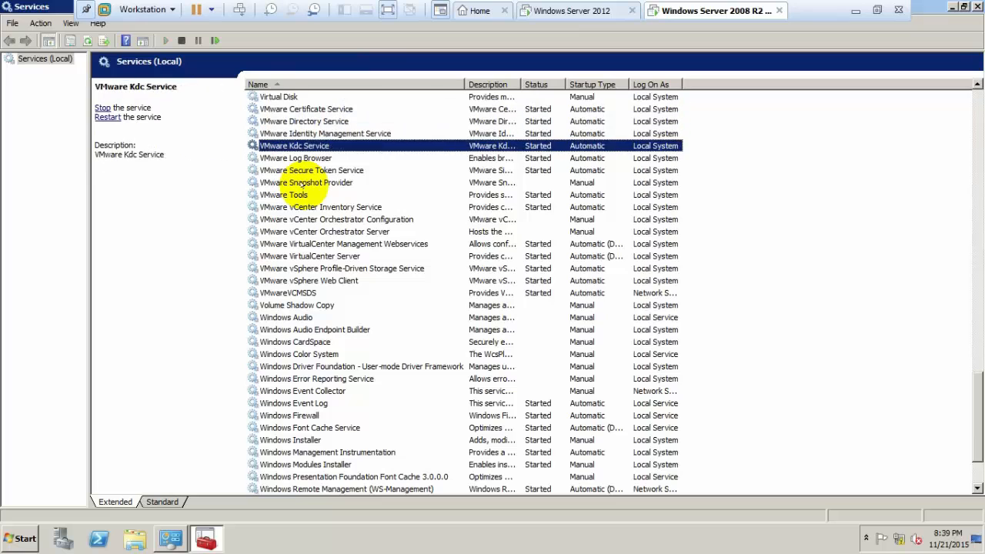
{"action": "key", "text": "Up"}
{"action": "key", "text": "Down"}
{"action": "key", "text": "Down"}
{"action": "key", "text": "Down"}
{"action": "key", "text": "Down"}
{"action": "key", "text": "Down"}
{"action": "key", "text": "Down"}
{"action": "key", "text": "Down"}
{"action": "key", "text": "Down"}
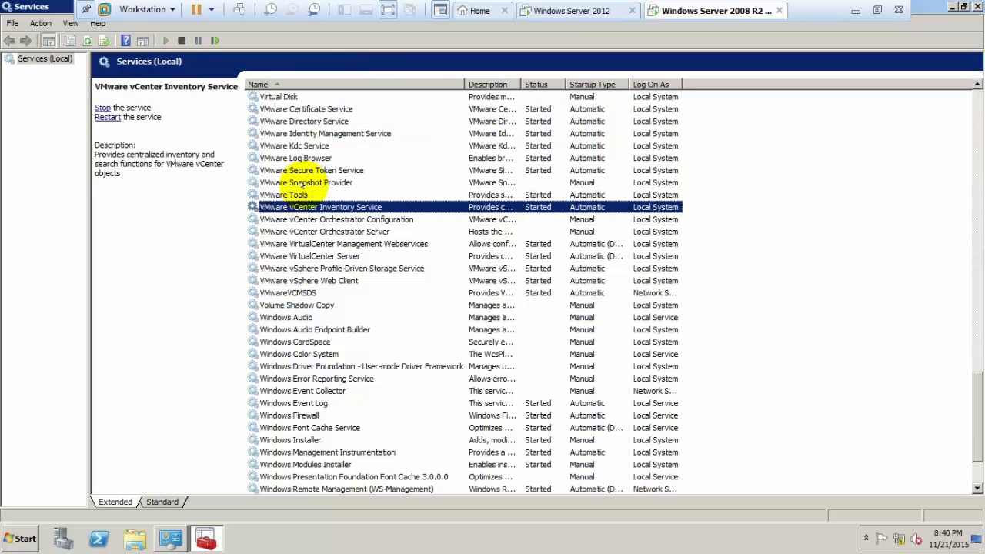
{"action": "key", "text": "Up"}
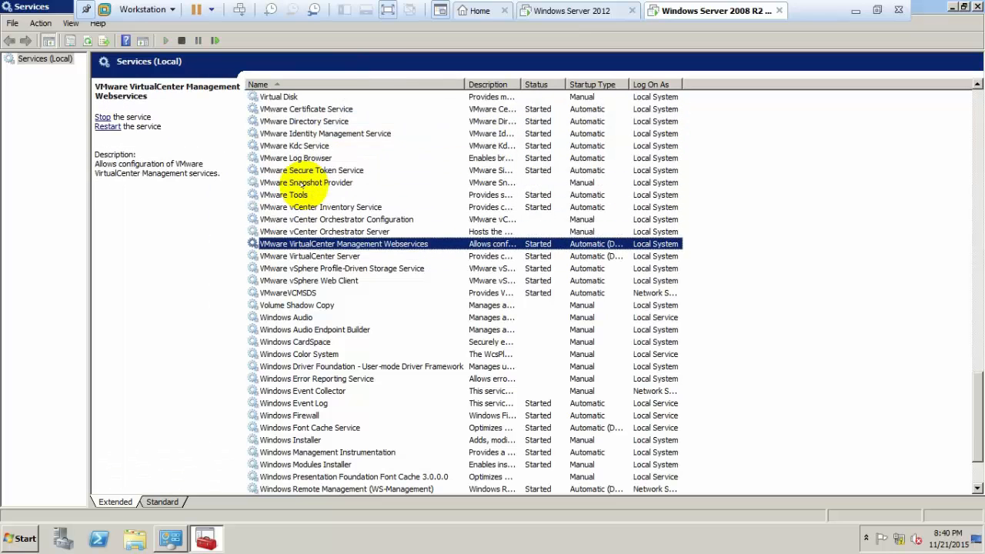
{"action": "key", "text": "Down"}
{"action": "key", "text": "Down"}
{"action": "key", "text": "Down"}
{"action": "key", "text": "Down"}
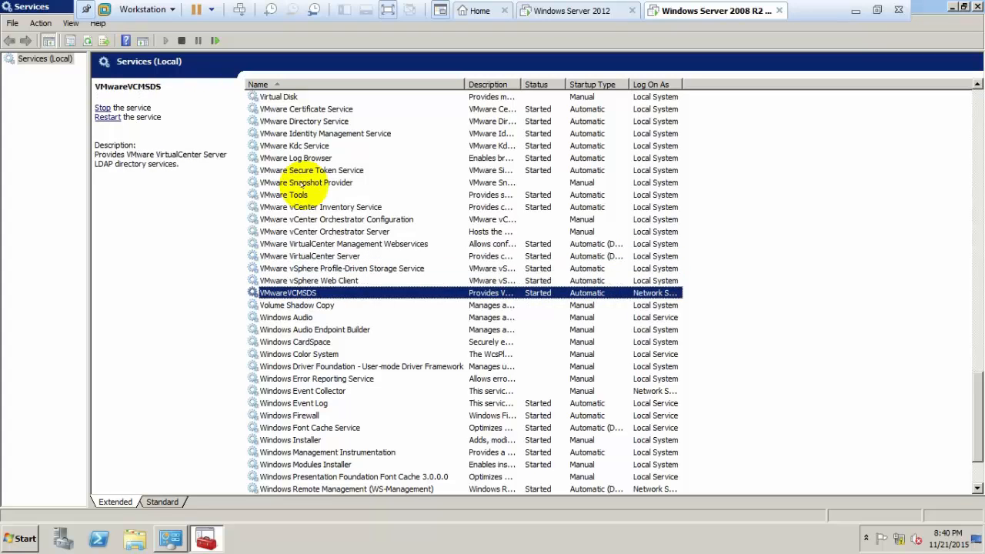
{"action": "key", "text": "Up"}
{"action": "key", "text": "Up"}
{"action": "key", "text": "Down"}
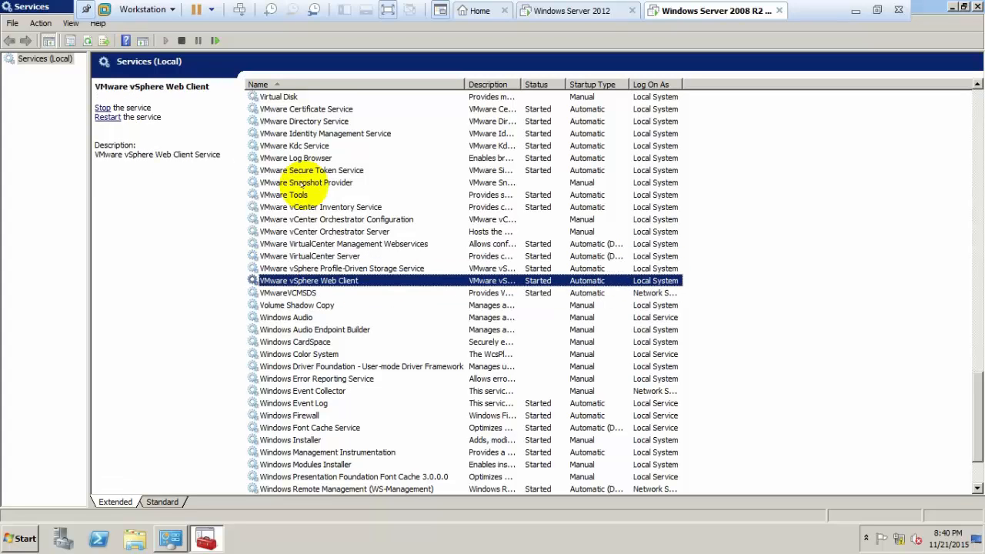
Inspect the Snapshot Provider and vCenter Orchestrator services, then close the Services console.
{"action": "left_click", "coordinate": [303, 183]}
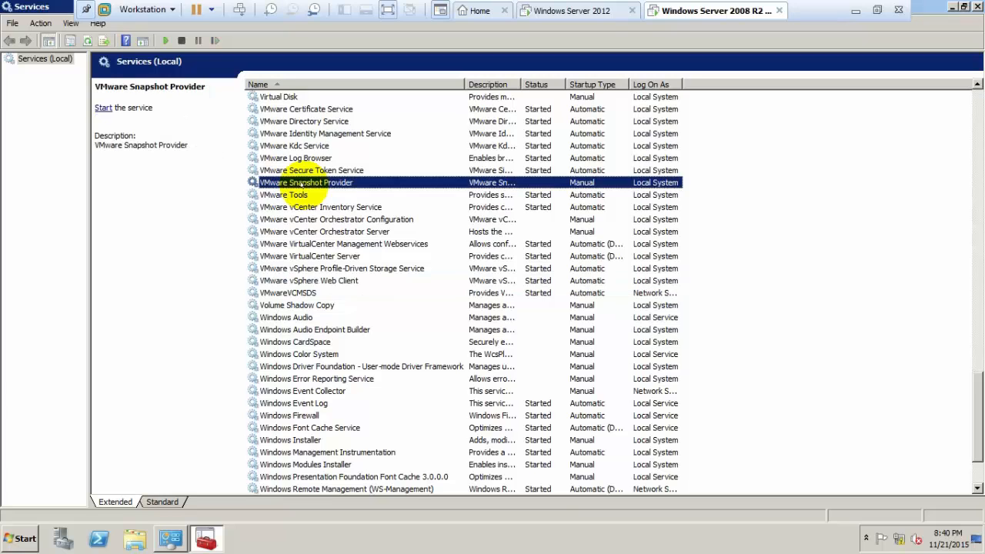
{"action": "left_click", "coordinate": [295, 231]}
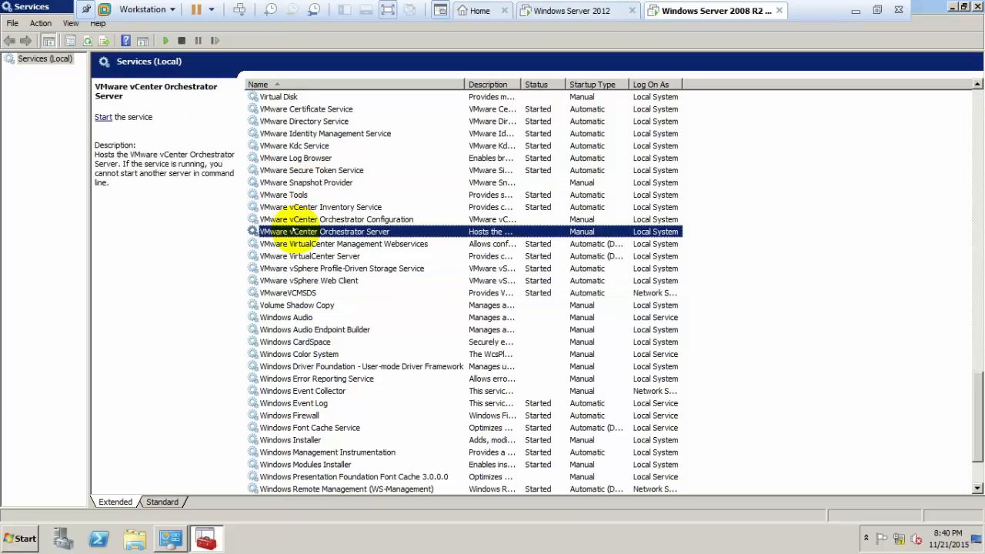
{"action": "key", "text": "Down"}
{"action": "key", "text": "Down"}
{"action": "key", "text": "Down"}
{"action": "key", "text": "Down"}
{"action": "key", "text": "Down"}
{"action": "key", "text": "Down"}
{"action": "key", "text": "Down"}
{"action": "key", "text": "Down"}
{"action": "key", "text": "Down"}
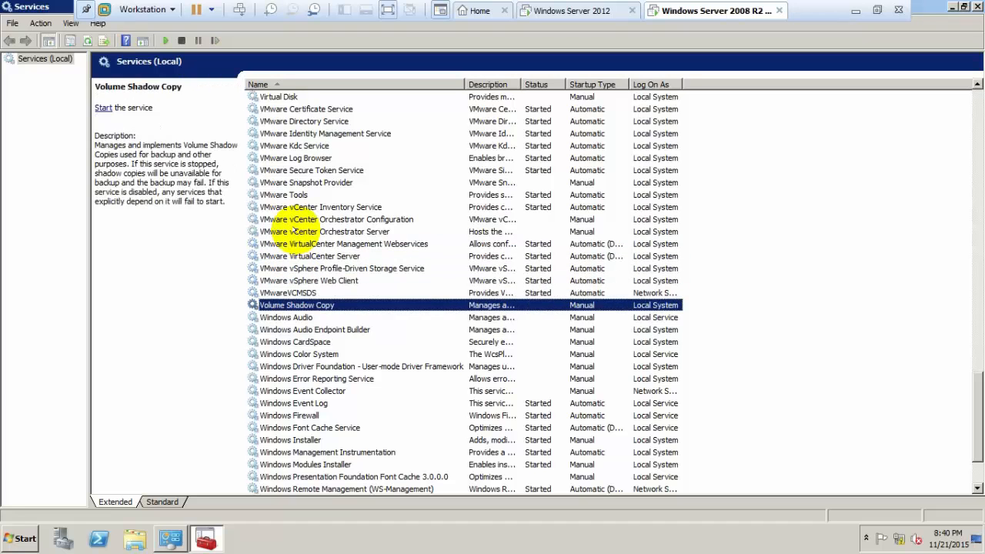
{"action": "key", "text": "Up"}
{"action": "key", "text": "Up"}
{"action": "key", "text": "Up"}
{"action": "key", "text": "Up"}
{"action": "key", "text": "Up"}
{"action": "key", "text": "Up"}
{"action": "key", "text": "Up"}
{"action": "key", "text": "Up"}
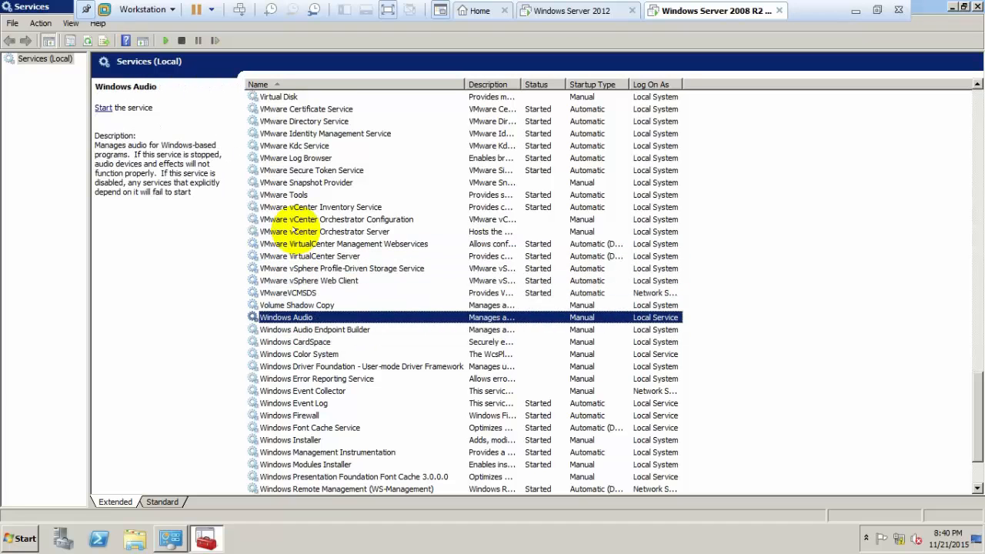
{"action": "key", "text": "Up"}
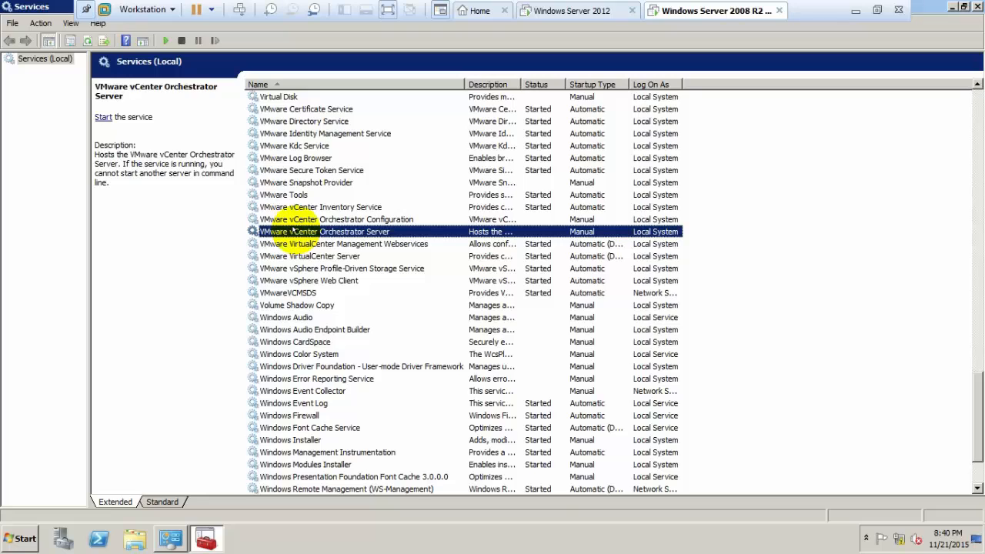
{"action": "key", "text": "Up"}
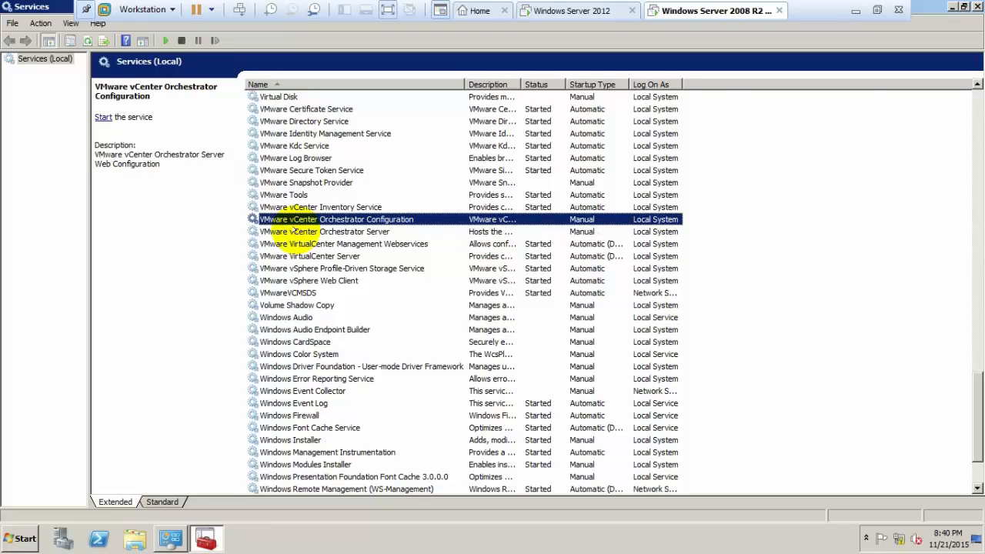
{"action": "left_click", "coordinate": [976, 7]}
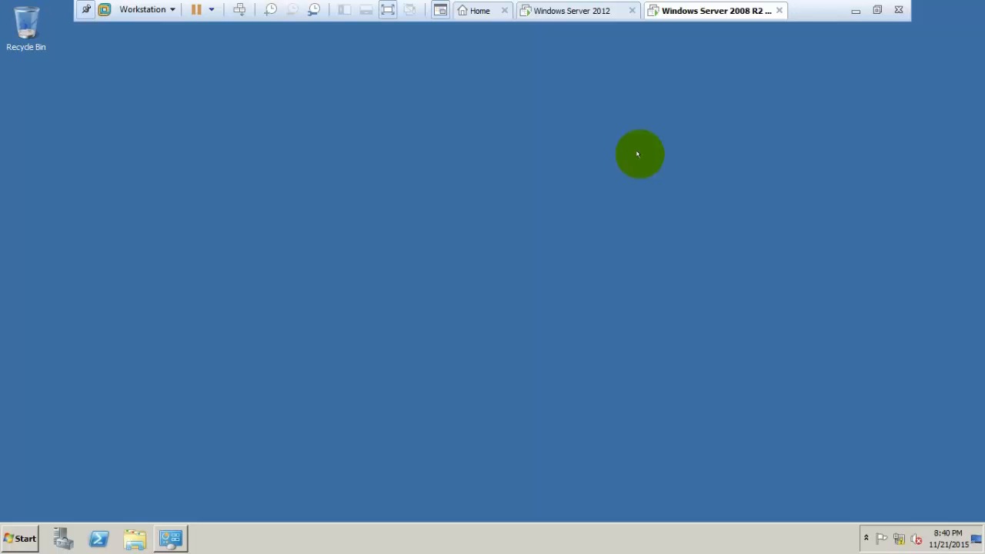
Read through the vCenter requirements list in the VMware Home Lab notes in Word, then minimize Word.
{"action": "left_click", "coordinate": [854, 15]}
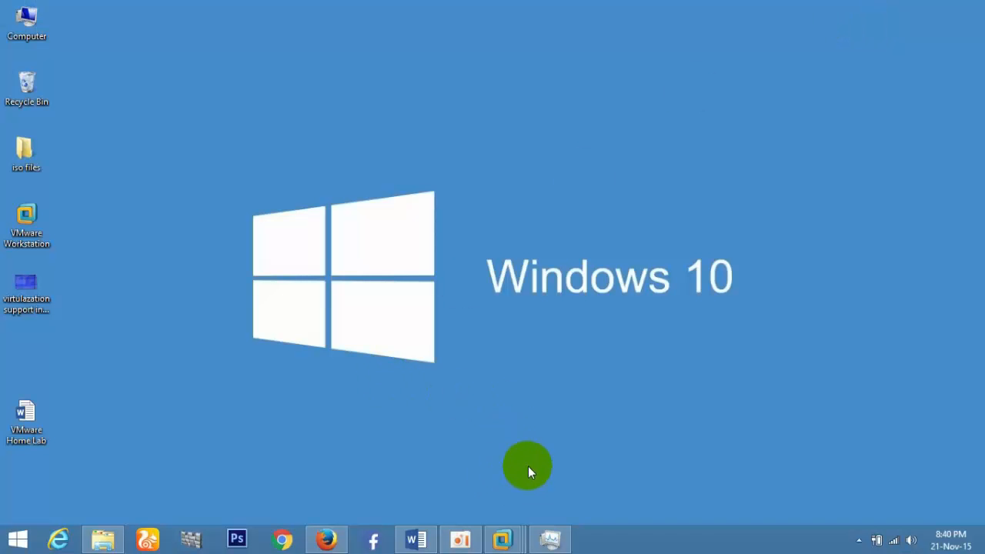
{"action": "left_click", "coordinate": [416, 537]}
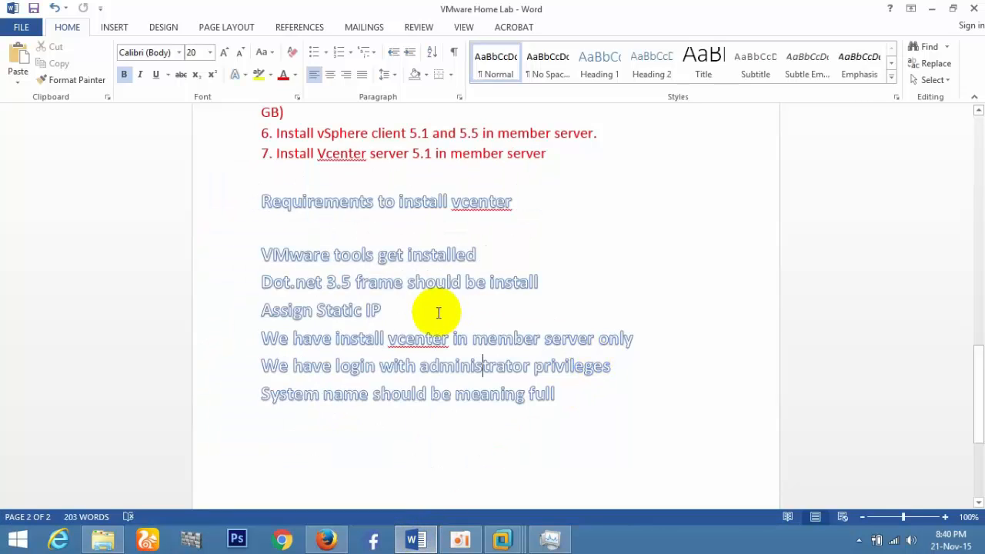
{"action": "left_click_drag", "start_coordinate": [972, 374], "coordinate": [977, 342]}
{"action": "left_click_drag", "start_coordinate": [975, 317], "coordinate": [971, 347]}
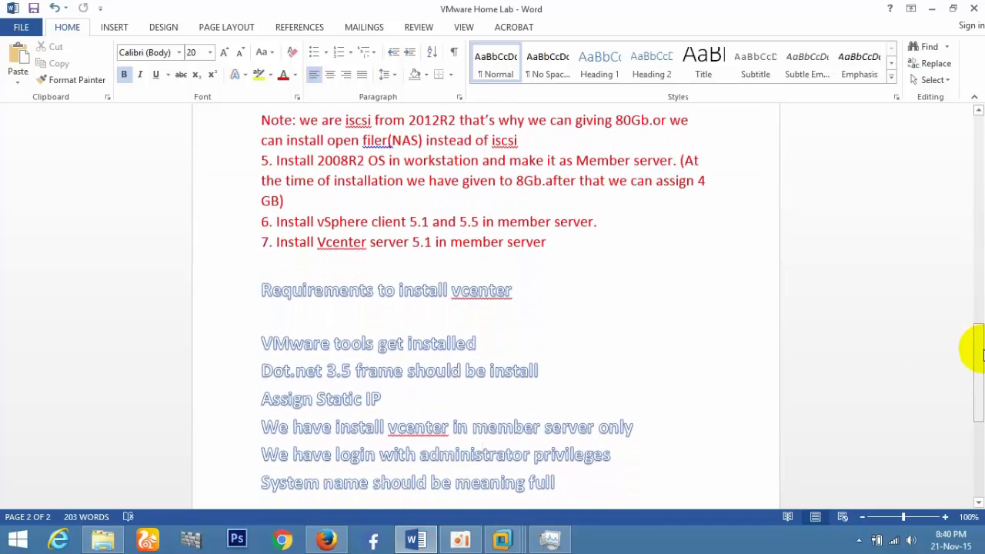
{"action": "left_click", "coordinate": [932, 8]}
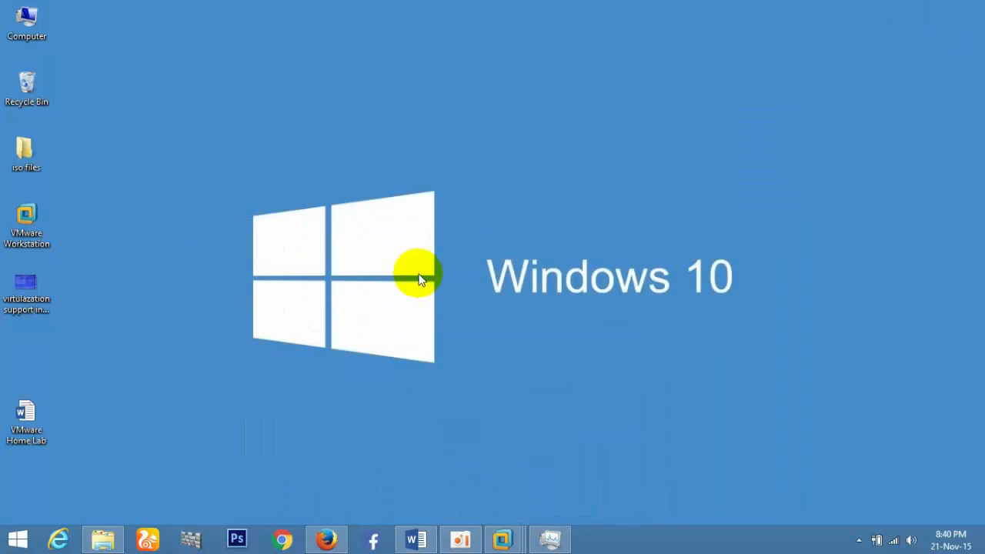
Copy the VMware-viclient 5.1.0 and 5.5.0 installers from the iso files folder.
{"action": "double_click", "coordinate": [35, 154]}
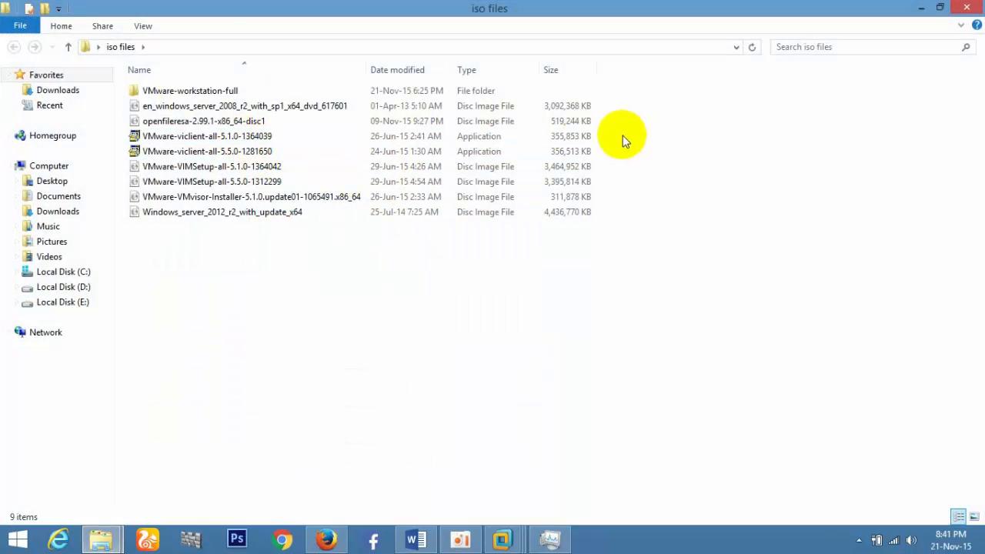
{"action": "left_click_drag", "start_coordinate": [623, 137], "coordinate": [569, 151]}
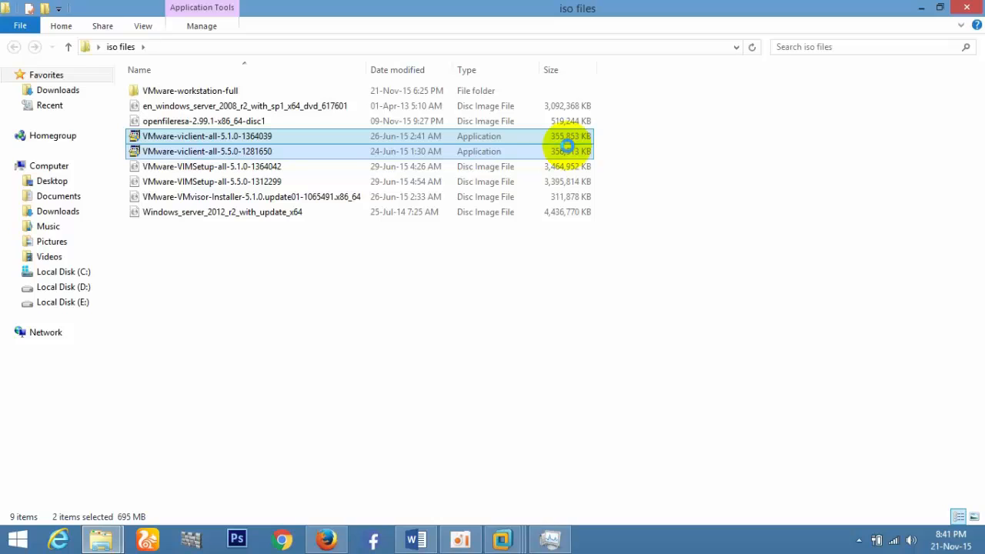
{"action": "right_click", "coordinate": [566, 146]}
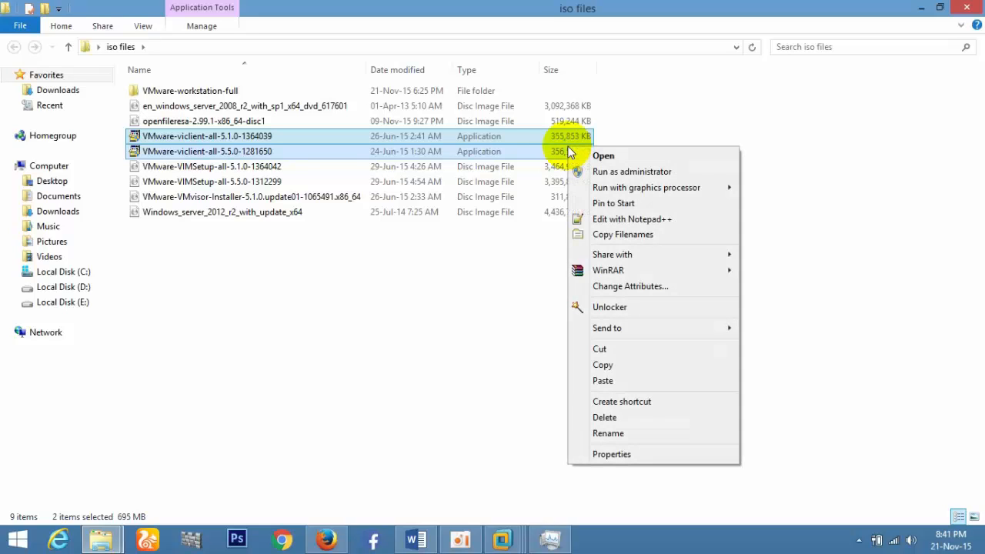
{"action": "left_click", "coordinate": [616, 365]}
{"action": "left_click", "coordinate": [921, 8]}
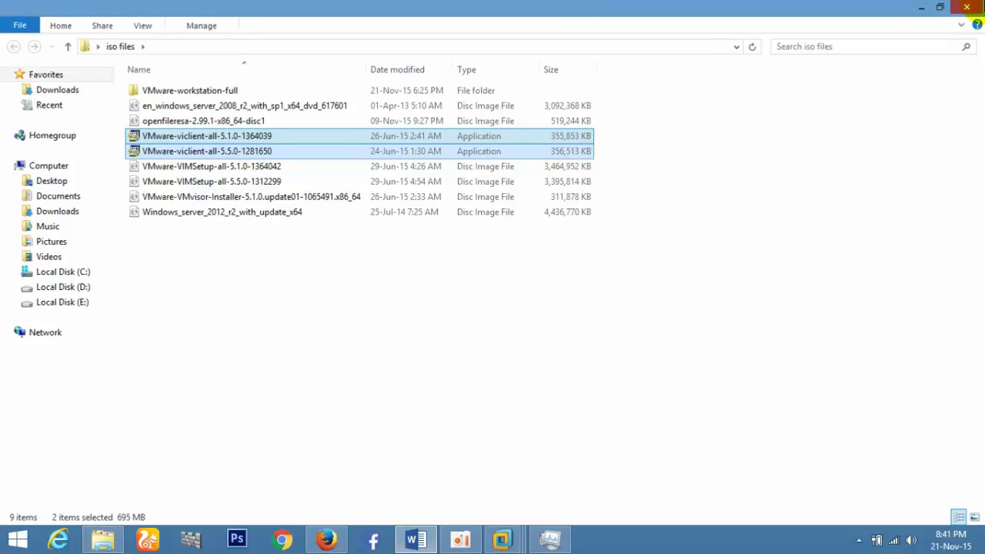
Paste both installers onto the Windows Server 2008 R2 VM desktop and arrange them at the left edge.
{"action": "mouse_move", "coordinate": [502, 539]}
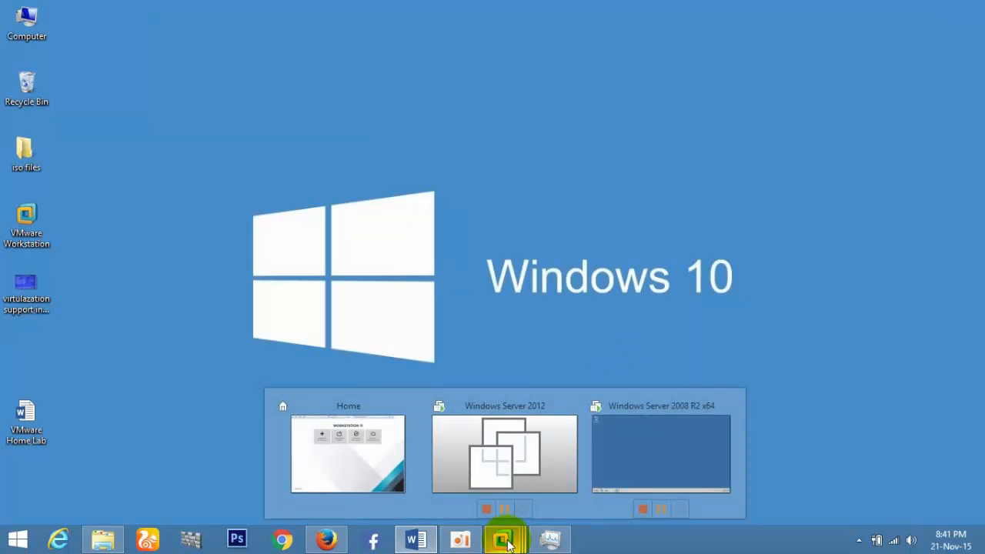
{"action": "left_click", "coordinate": [633, 441]}
{"action": "left_click", "coordinate": [628, 442]}
{"action": "right_click", "coordinate": [473, 284]}
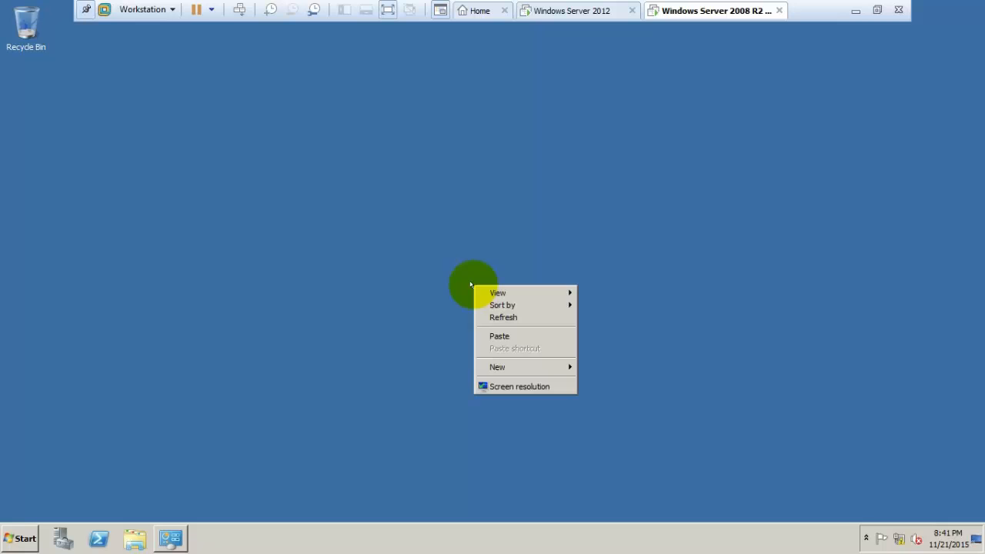
{"action": "left_click", "coordinate": [485, 335]}
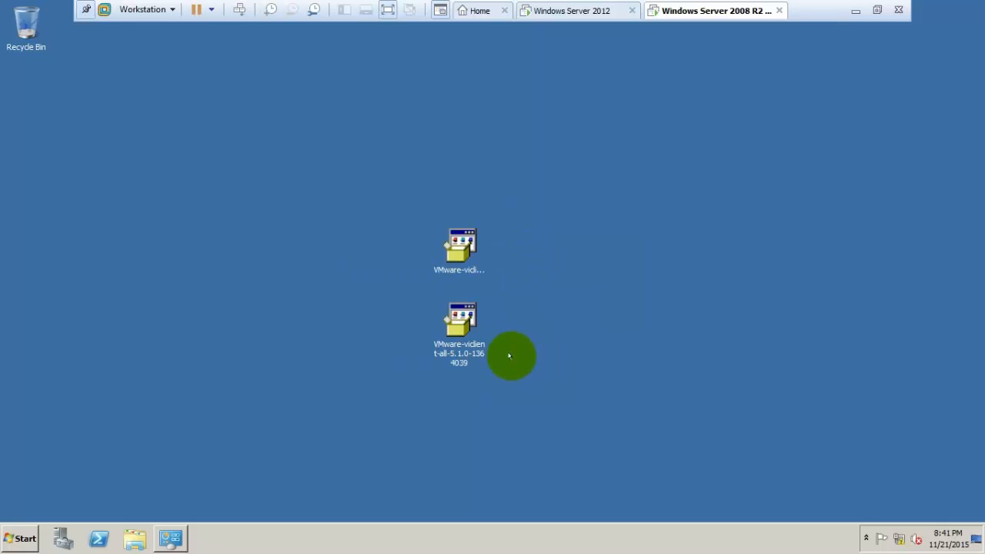
{"action": "left_click_drag", "start_coordinate": [515, 360], "coordinate": [451, 234]}
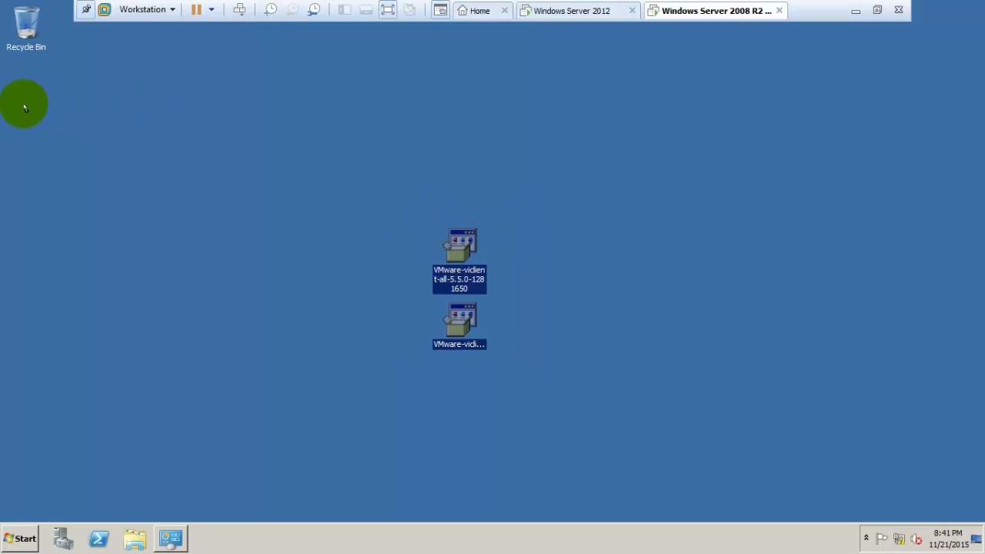
{"action": "left_click_drag", "start_coordinate": [25, 102], "coordinate": [26, 104]}
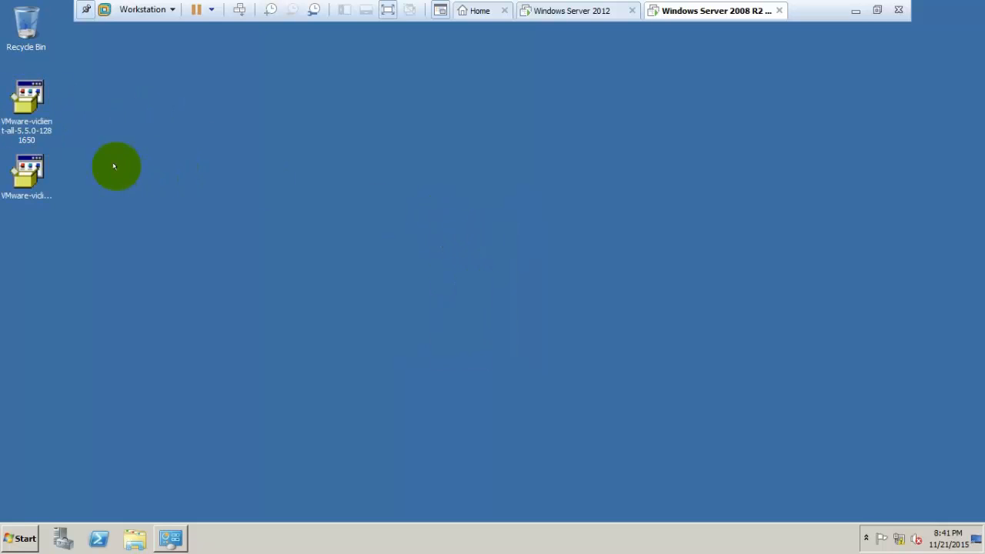
{"action": "left_click", "coordinate": [25, 168]}
Install vSphere Client 5.1 in English, accepting the licence and keeping the default install folder.
{"action": "double_click", "coordinate": [25, 168]}
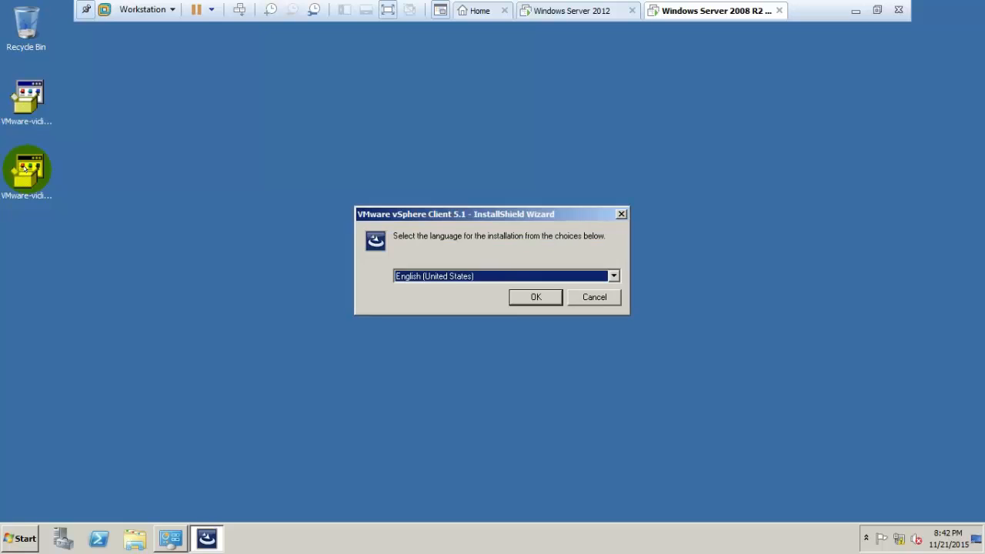
{"action": "left_click", "coordinate": [538, 298]}
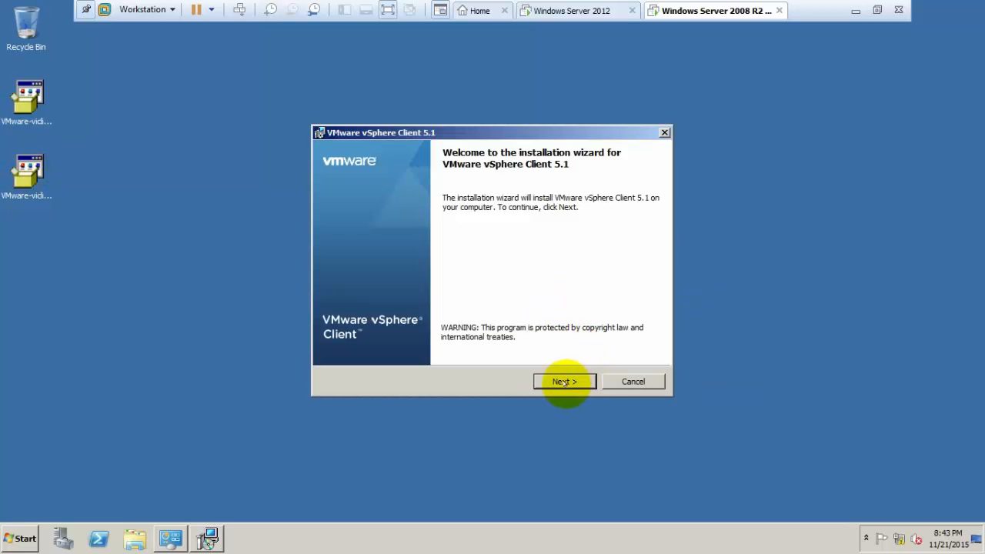
{"action": "left_click", "coordinate": [563, 381]}
{"action": "left_click", "coordinate": [563, 381]}
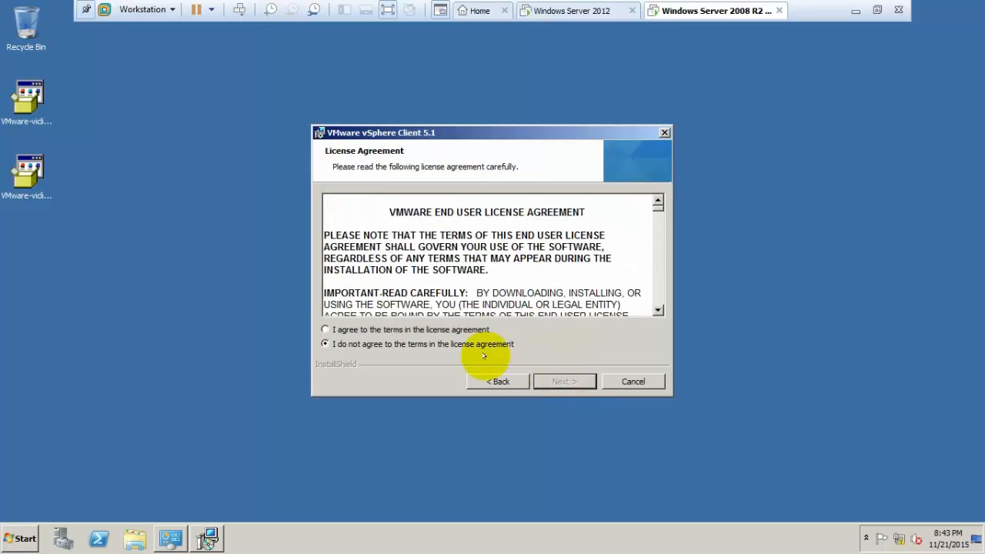
{"action": "left_click", "coordinate": [461, 330]}
{"action": "left_click", "coordinate": [562, 381]}
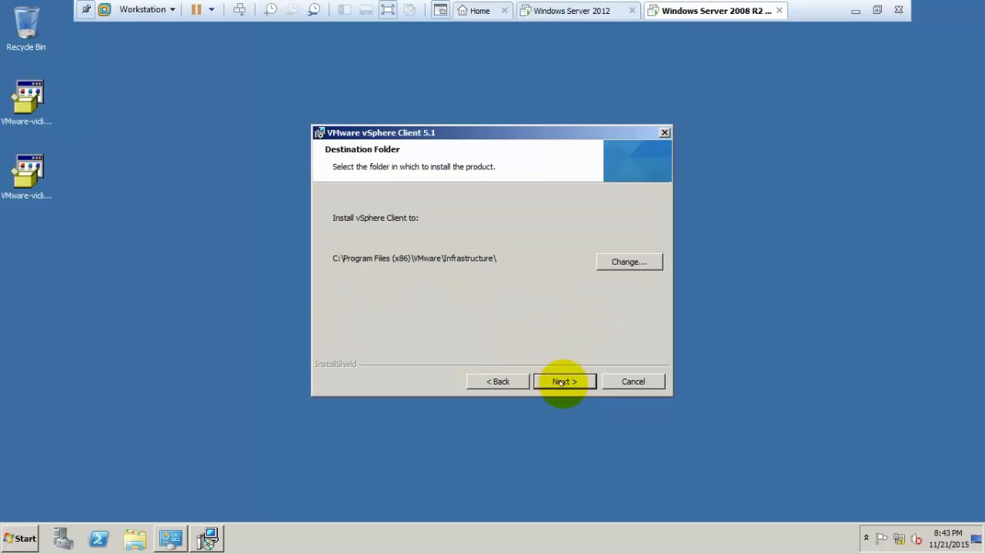
{"action": "left_click", "coordinate": [563, 382]}
{"action": "left_click", "coordinate": [563, 381]}
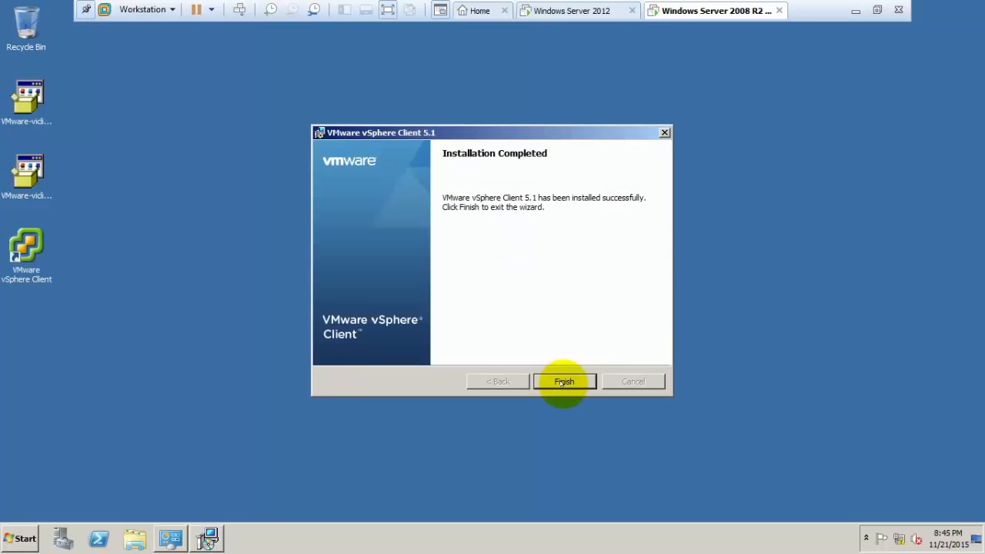
{"action": "left_click", "coordinate": [562, 382]}
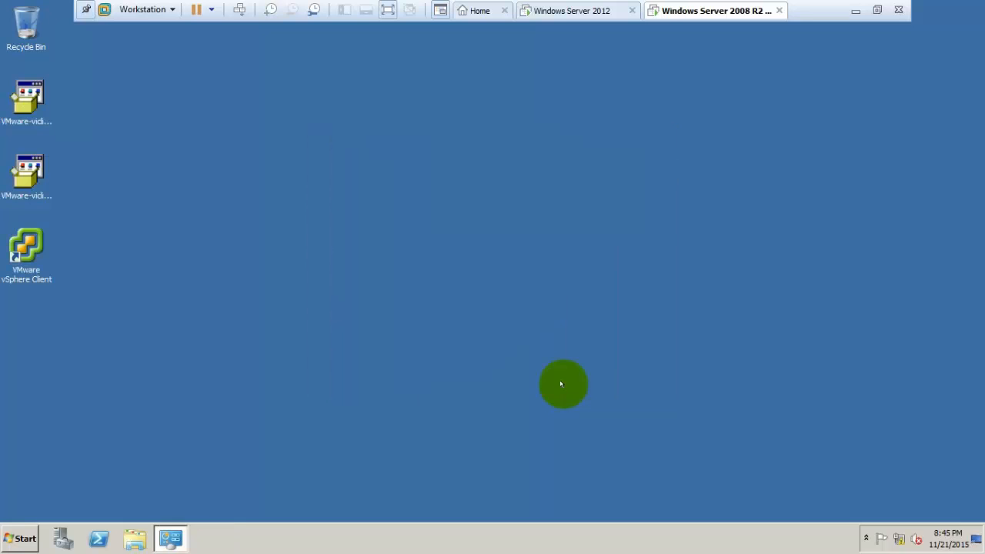
{"action": "left_click", "coordinate": [387, 334]}
Install vSphere Client 5.5 in English with the default folder, letting setup close files in use.
{"action": "double_click", "coordinate": [28, 94]}
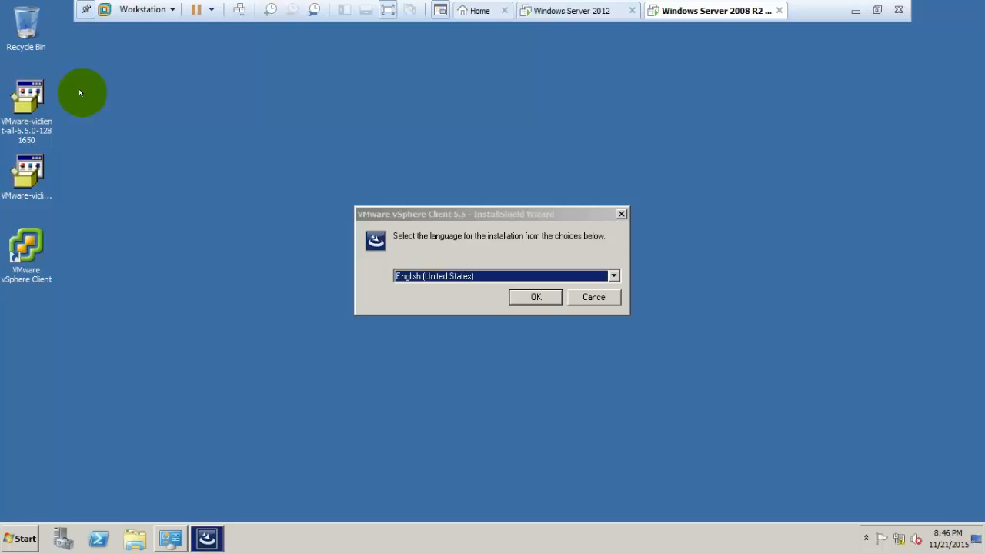
{"action": "left_click", "coordinate": [535, 297]}
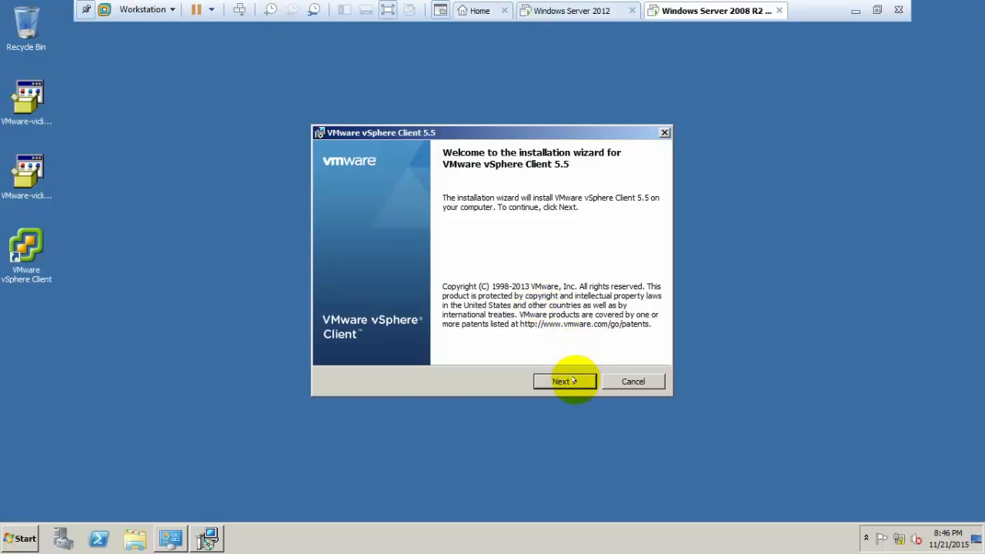
{"action": "left_click", "coordinate": [573, 381]}
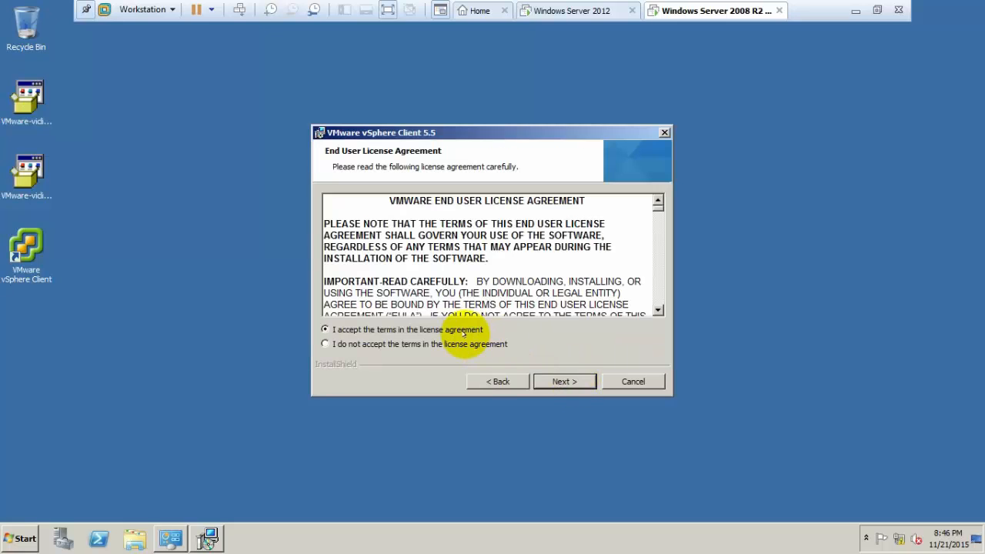
{"action": "left_click", "coordinate": [542, 378]}
{"action": "left_click", "coordinate": [543, 378]}
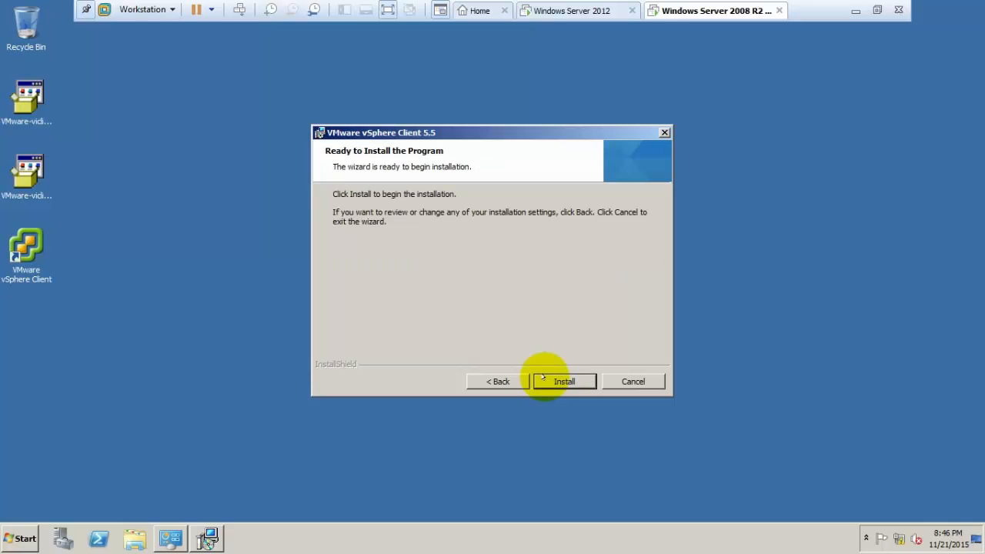
{"action": "left_click", "coordinate": [542, 377]}
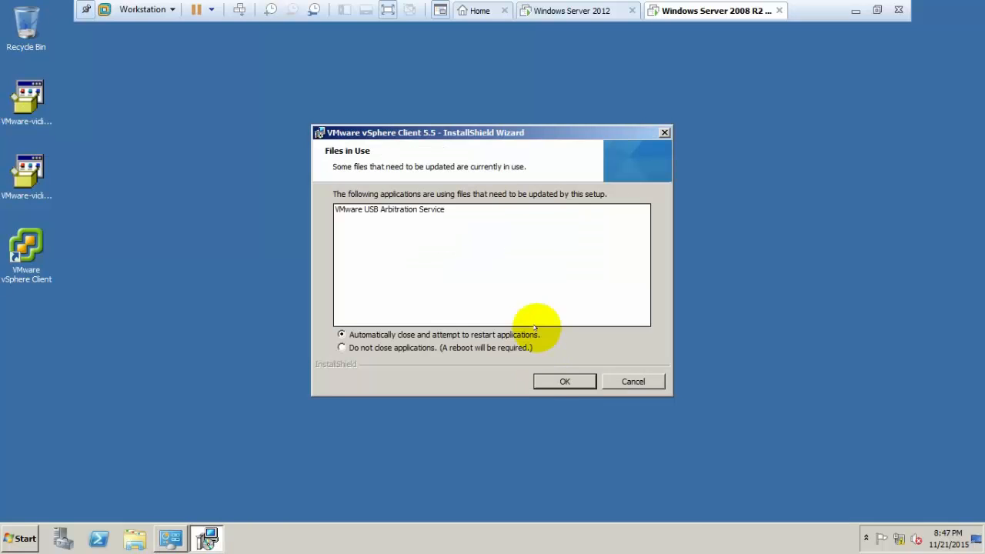
{"action": "left_click", "coordinate": [575, 383]}
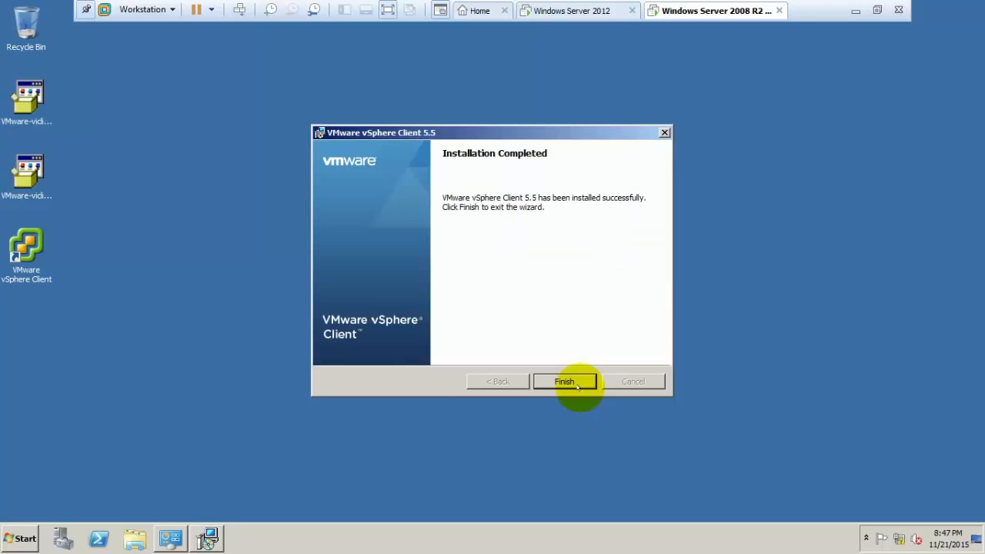
{"action": "left_click", "coordinate": [579, 387]}
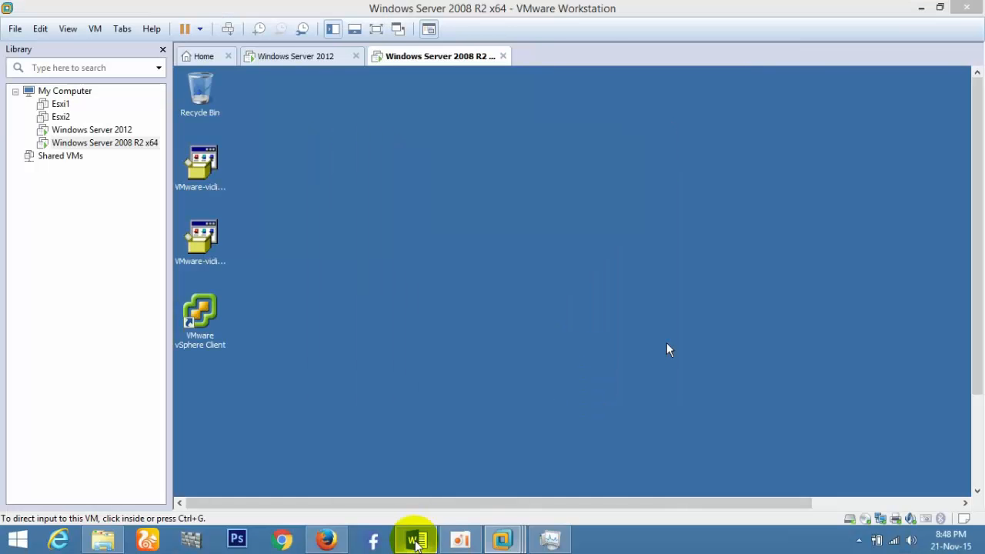
Add 'Completed all installations' and the server–ESXi–vCenter communication check to the notes, then save and close.
{"action": "left_click", "coordinate": [416, 542]}
{"action": "left_click_drag", "start_coordinate": [978, 348], "coordinate": [978, 477]}
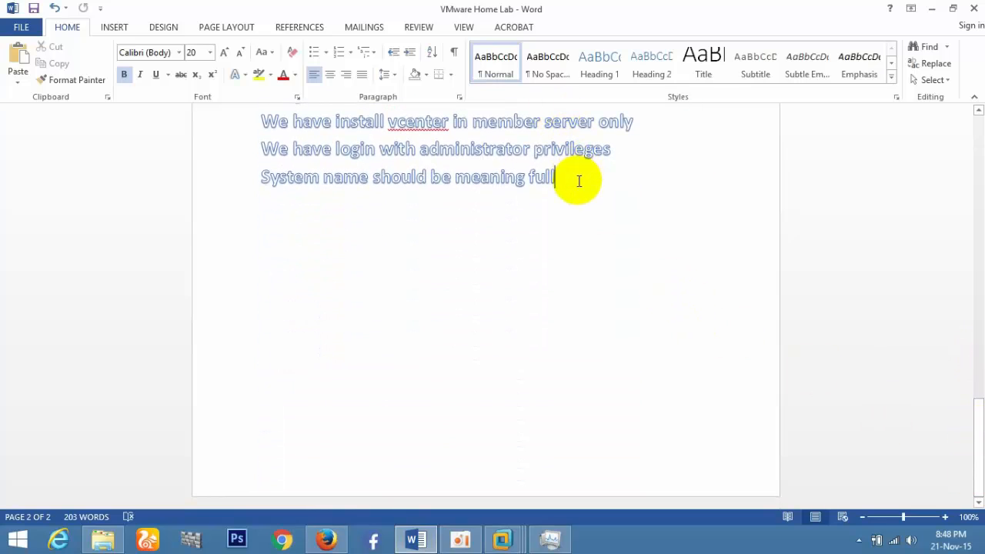
{"action": "key", "text": "Return"}
{"action": "key", "text": "Return"}
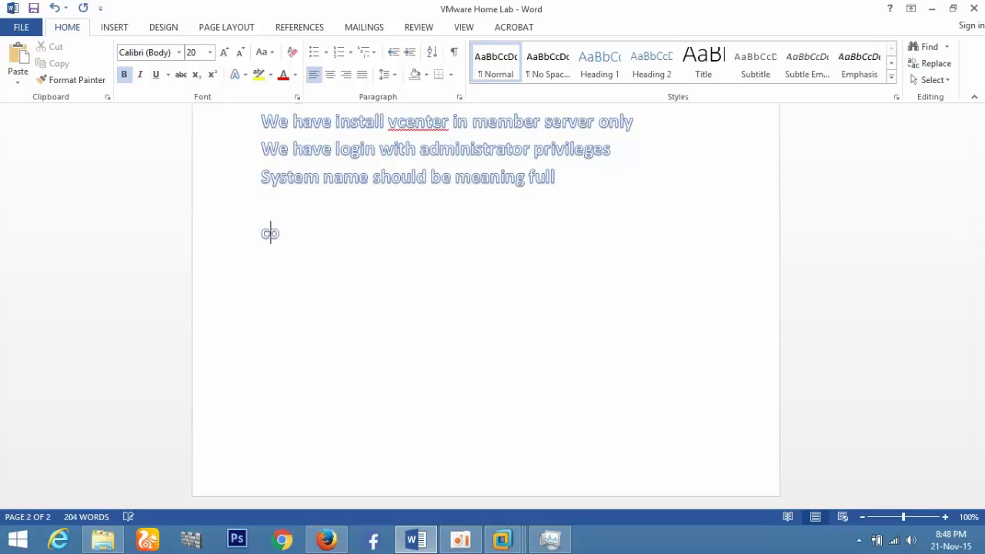
{"action": "type", "text": "completed"}
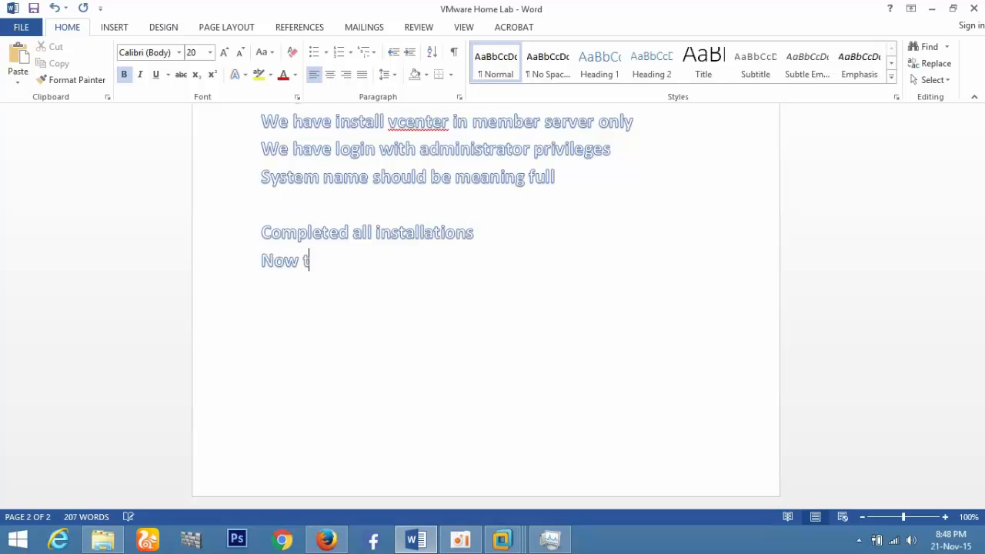
{"action": "key", "text": "BackSpace"}
{"action": "type", "text": "we need to check the comm"}
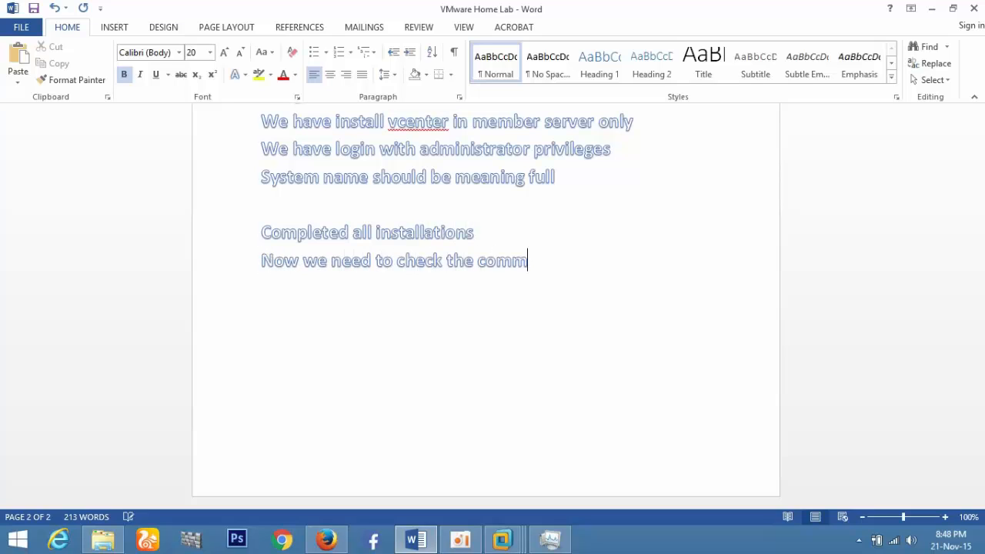
{"action": "type", "text": "unication between "}
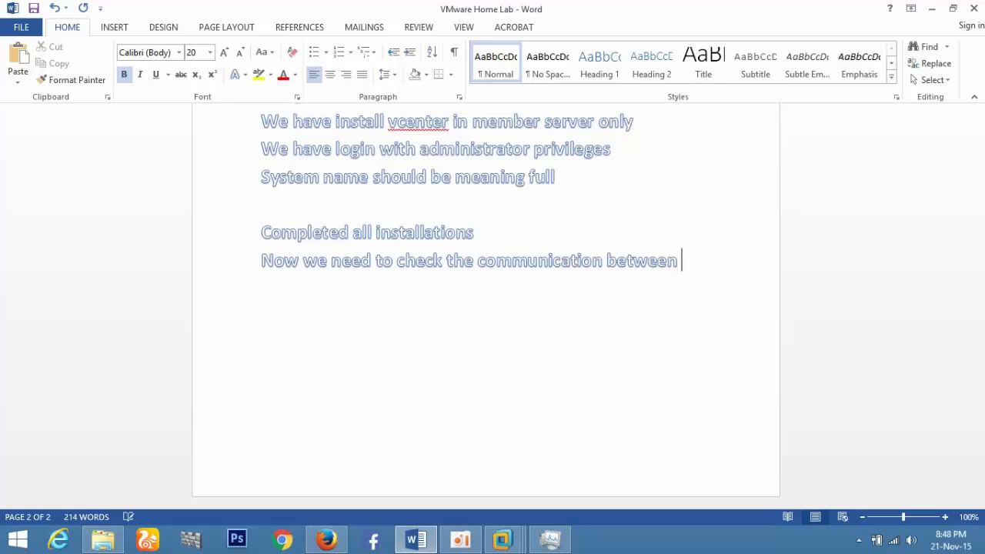
{"action": "type", "text": "server and esxi and vcenter"}
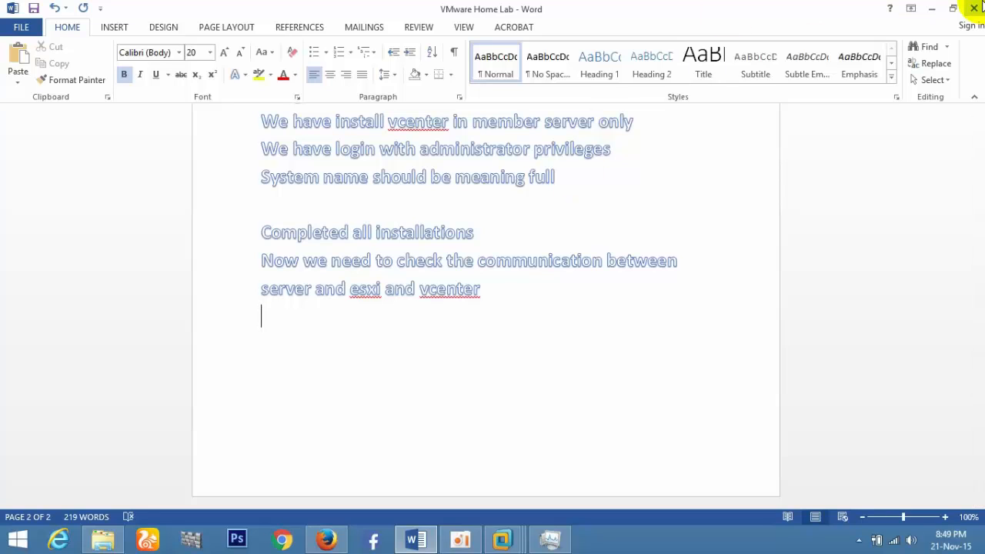
{"action": "left_click", "coordinate": [974, 8]}
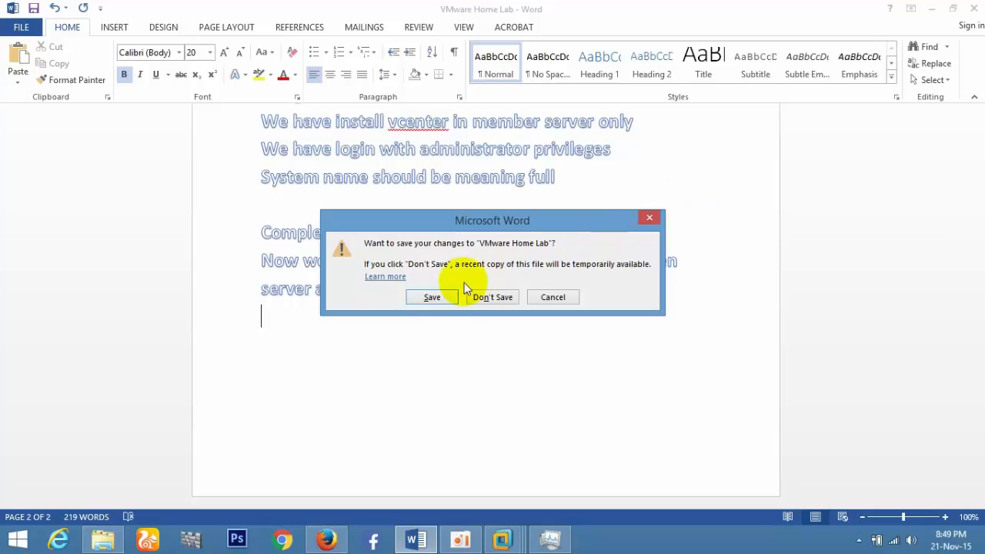
{"action": "left_click", "coordinate": [433, 297]}
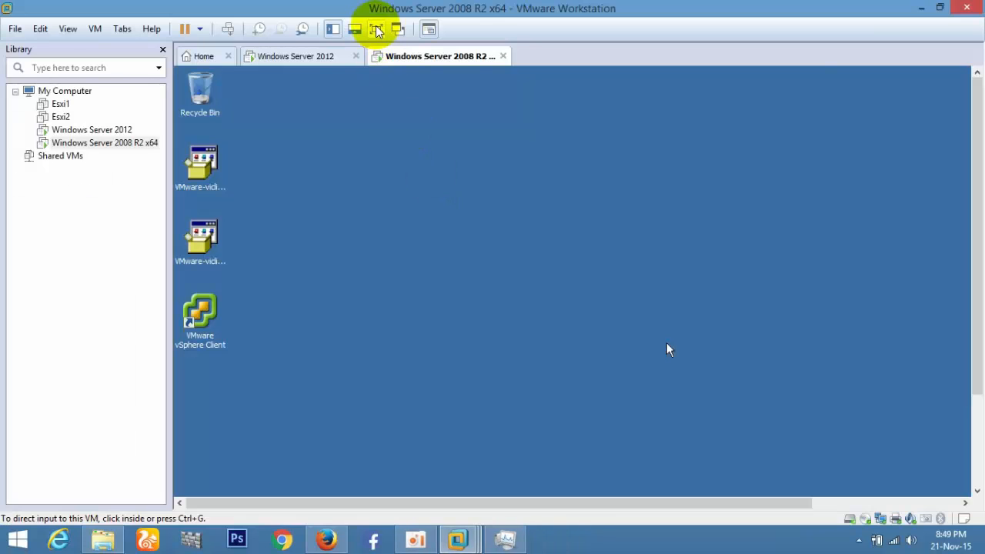
Put the 2008 R2 VM in full screen and shut the guest down from its Start menu.
{"action": "left_click", "coordinate": [377, 29]}
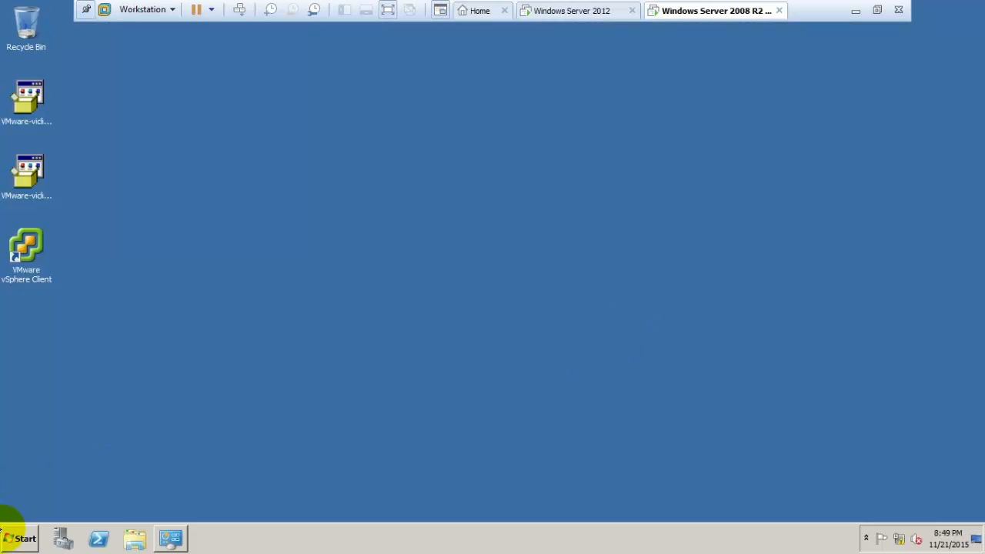
{"action": "left_click", "coordinate": [9, 536]}
{"action": "mouse_move", "coordinate": [228, 507]}
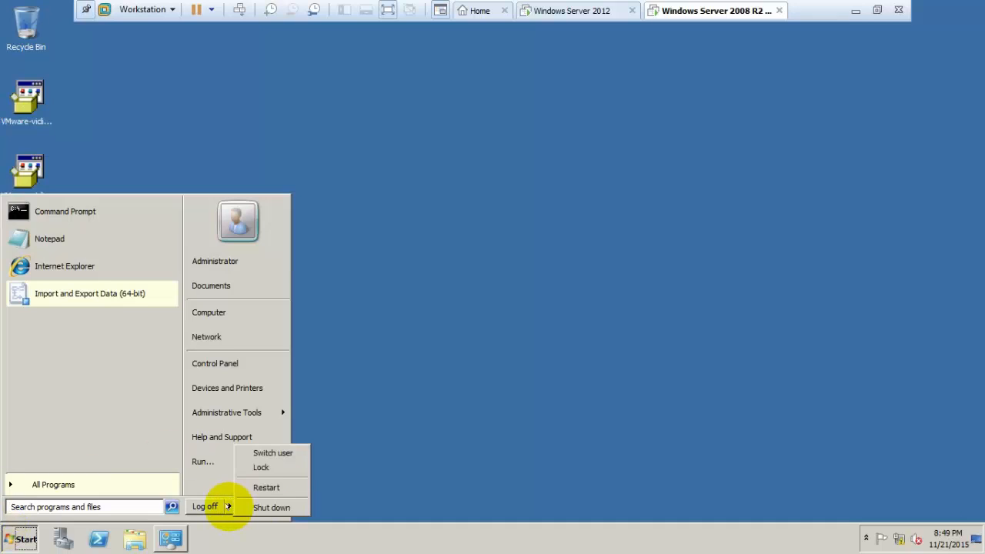
{"action": "left_click", "coordinate": [262, 501]}
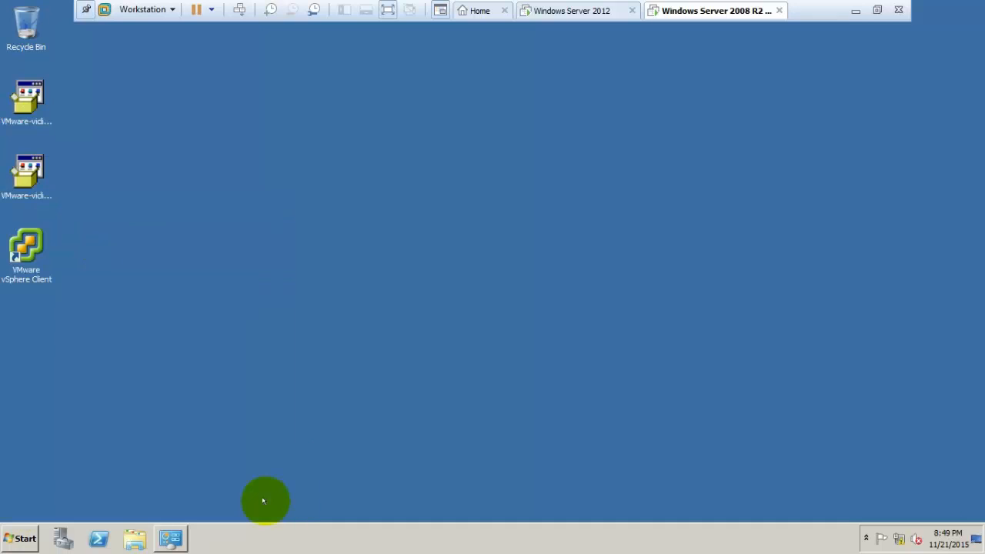
{"action": "key", "text": "Return"}
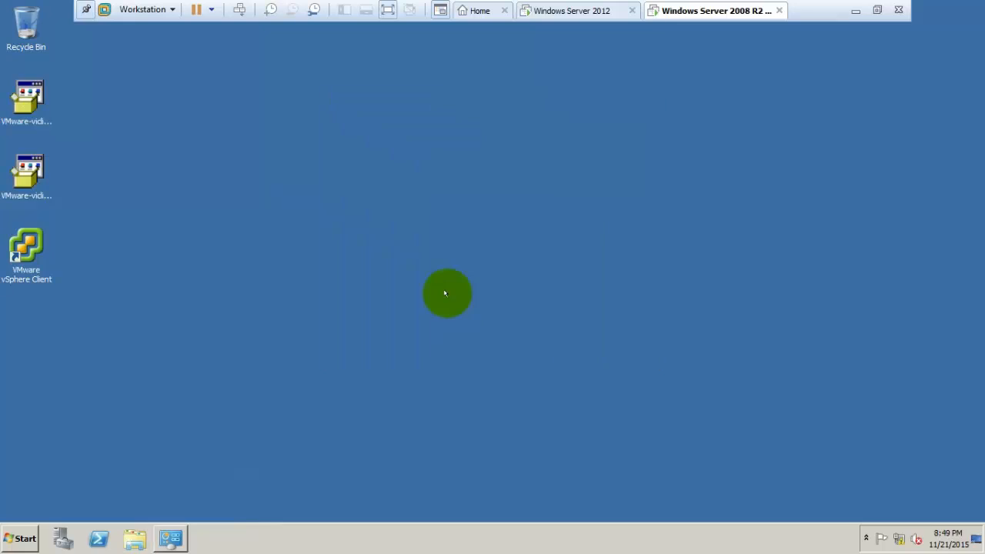
Open Server Manager maximized on the Windows Server 2012 VM and go to File and Storage Services > iSCSI.
{"action": "left_click", "coordinate": [595, 10]}
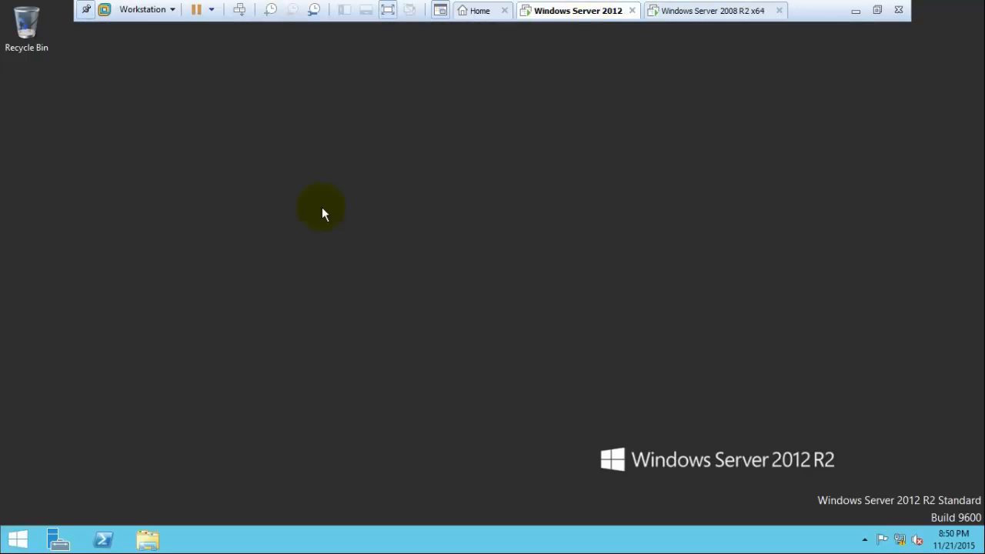
{"action": "left_click", "coordinate": [58, 538]}
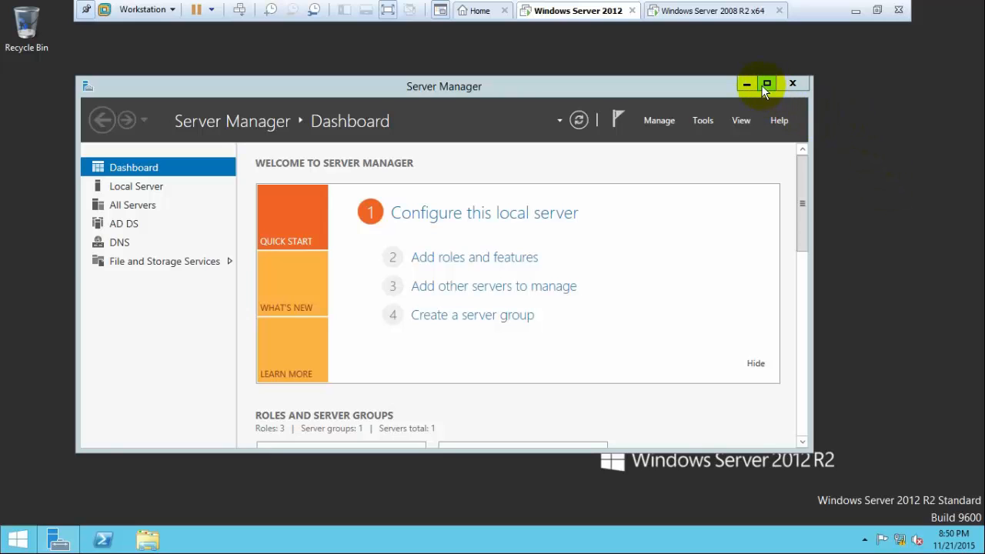
{"action": "left_click", "coordinate": [765, 85]}
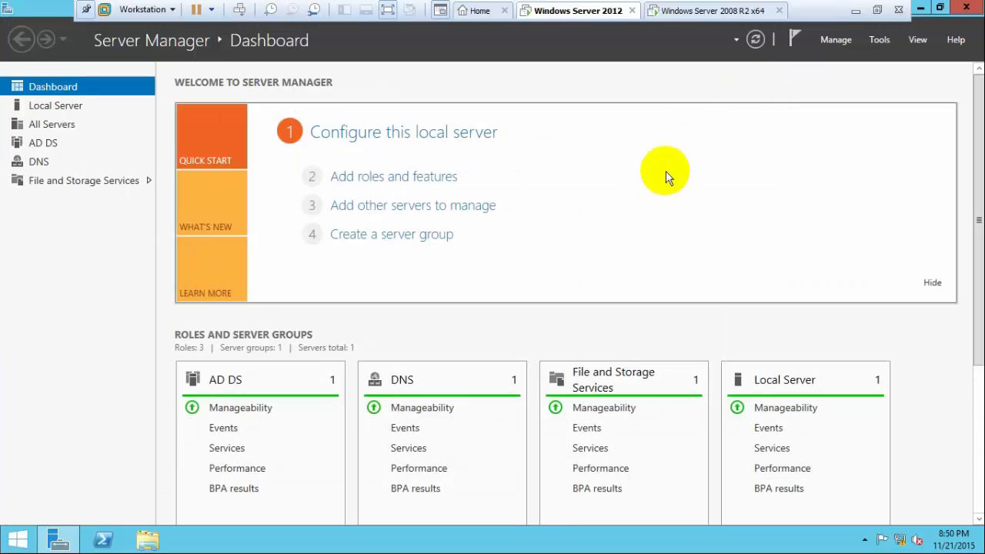
{"action": "left_click", "coordinate": [80, 185]}
{"action": "left_click", "coordinate": [80, 183]}
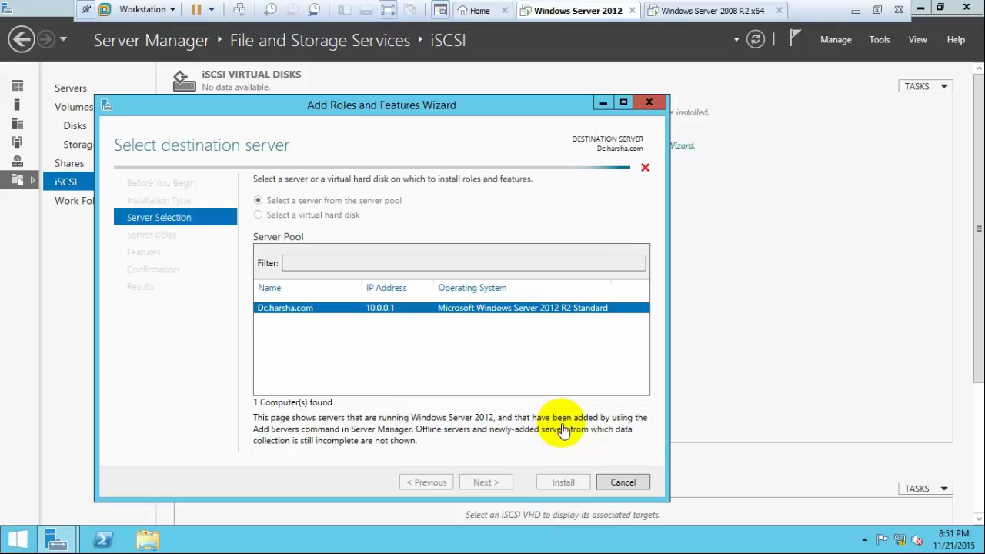
Add the iSCSI Target Server role under File and iSCSI Services through the roles wizard.
{"action": "key", "text": "Return"}
{"action": "double_click", "coordinate": [300, 379]}
{"action": "double_click", "coordinate": [287, 373]}
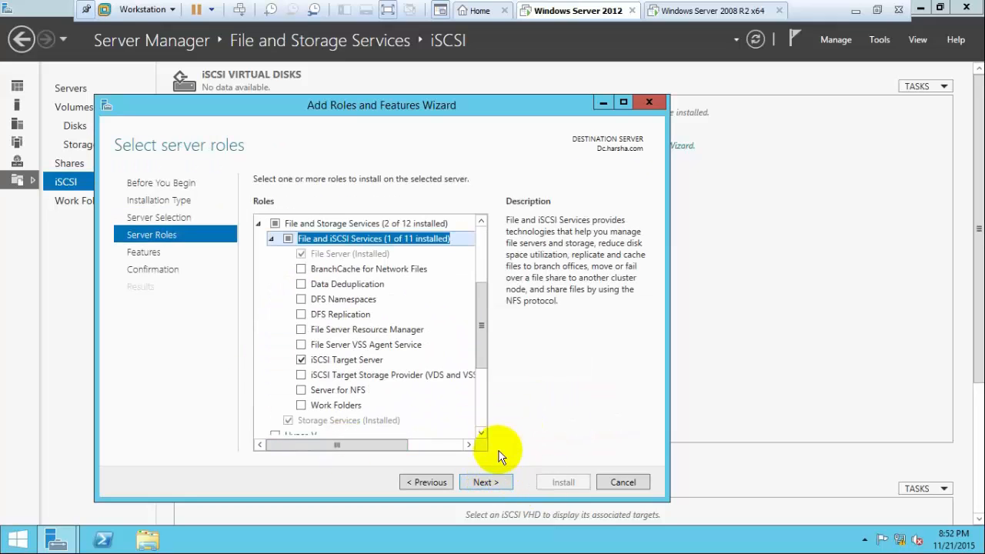
{"action": "left_click", "coordinate": [488, 482]}
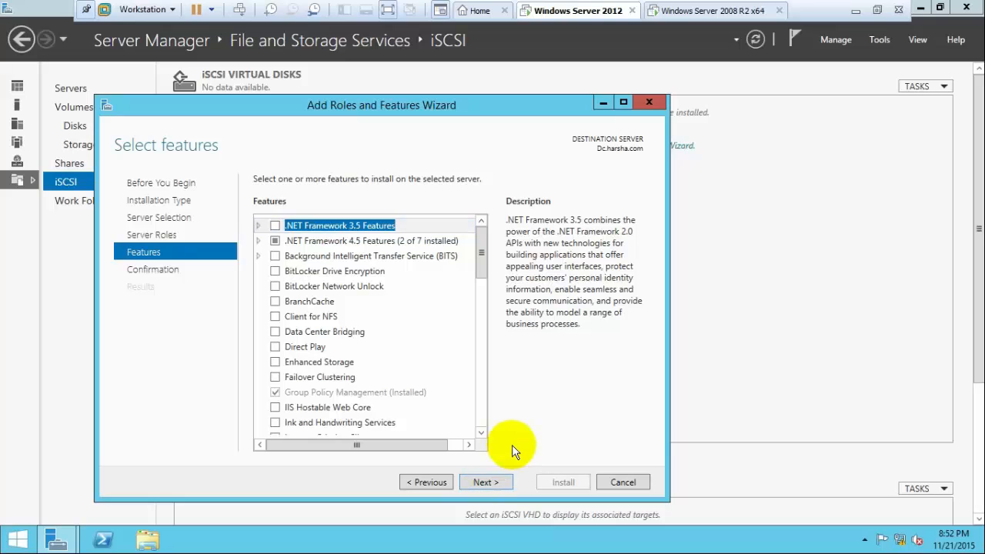
{"action": "left_click", "coordinate": [486, 482]}
{"action": "left_click", "coordinate": [570, 483]}
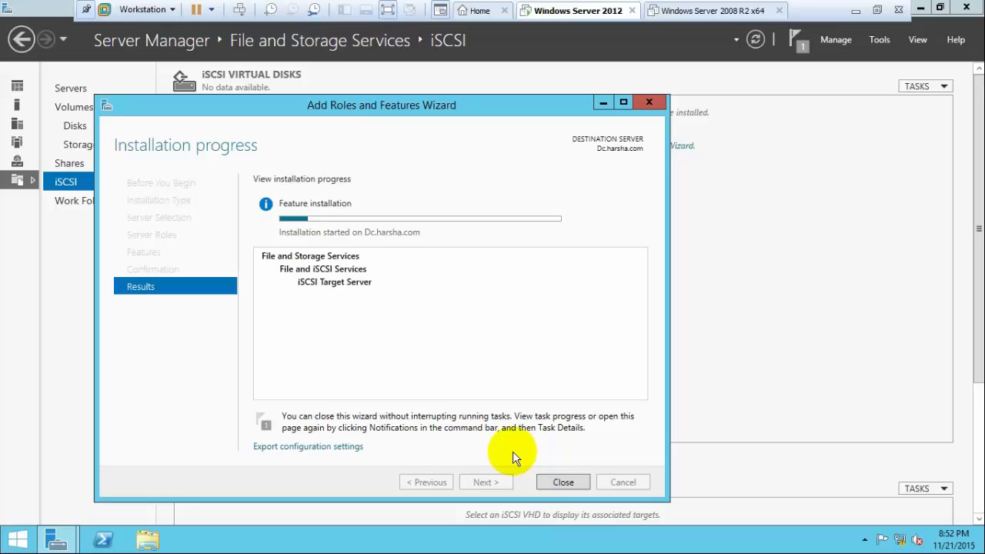
{"action": "left_click", "coordinate": [551, 487]}
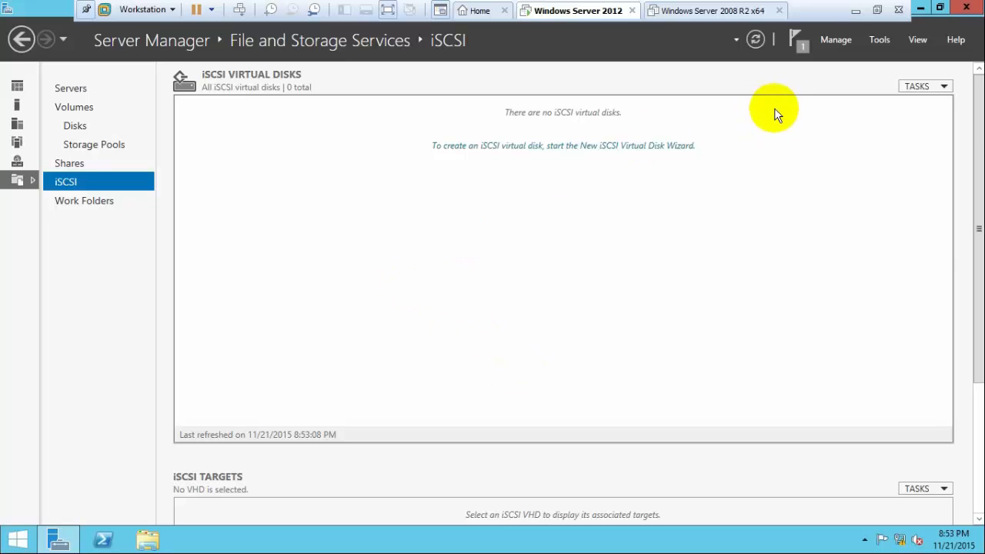
Start a new iSCSI virtual disk named shared lun on the C: volume and set its size to 30 GB.
{"action": "left_click", "coordinate": [755, 40]}
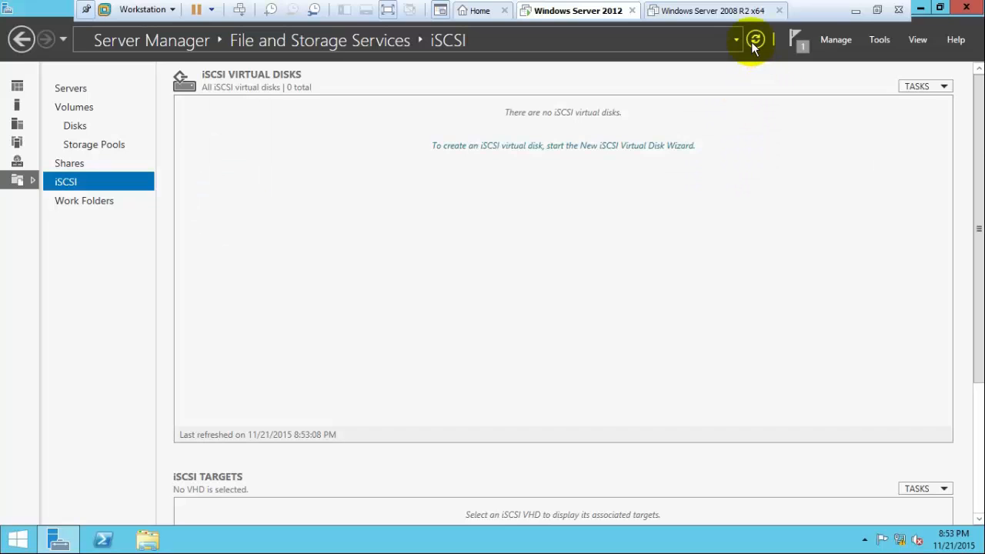
{"action": "left_click", "coordinate": [632, 153]}
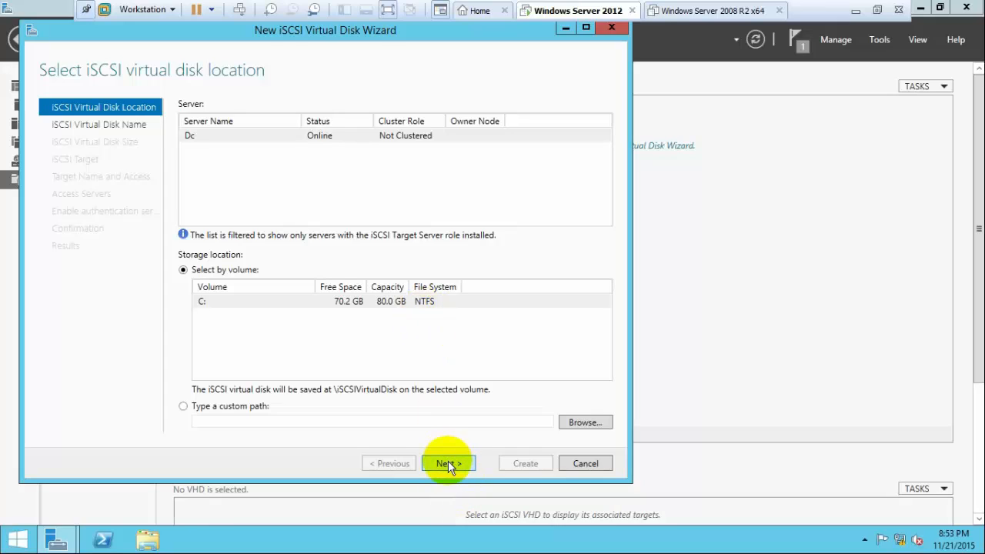
{"action": "left_click", "coordinate": [448, 463]}
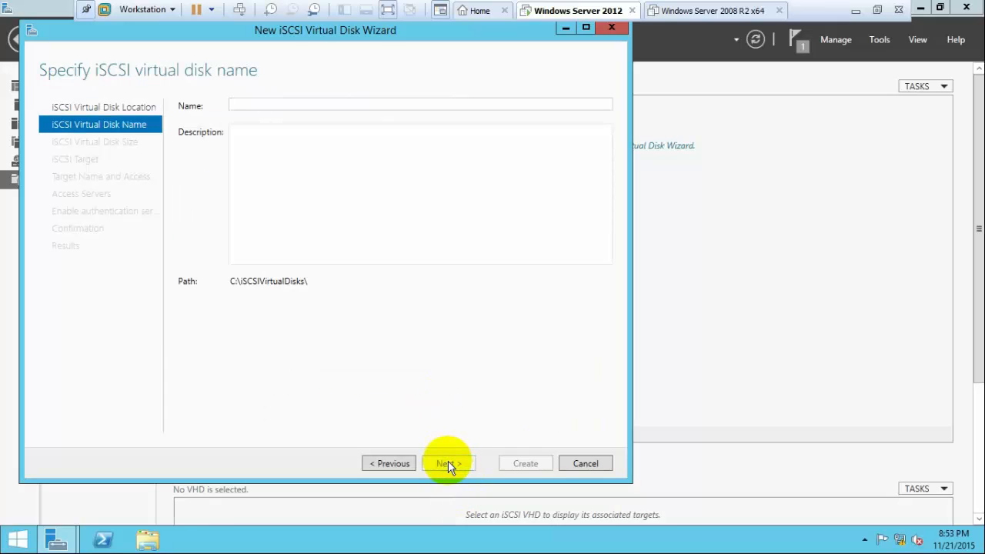
{"action": "type", "text": "shared lun"}
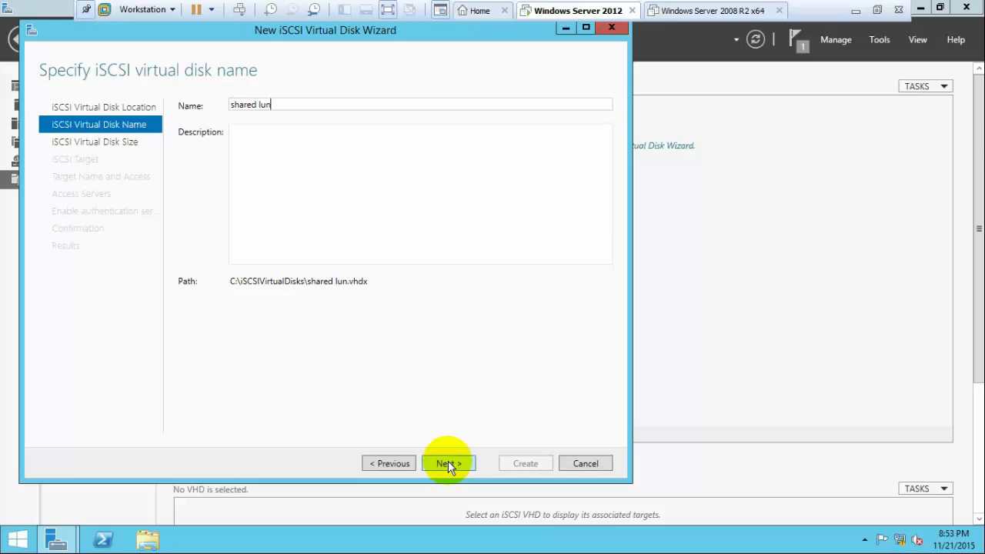
{"action": "left_click", "coordinate": [448, 463]}
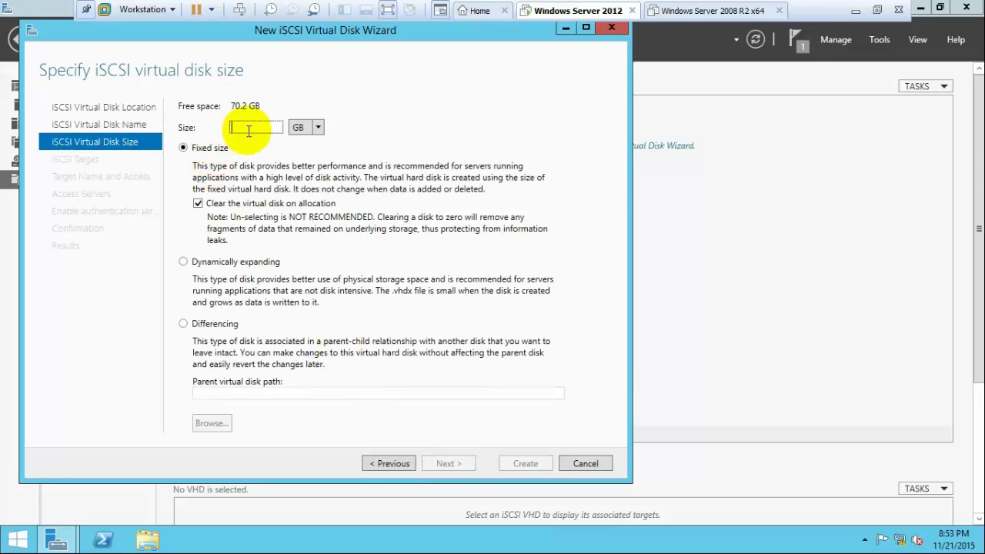
{"action": "type", "text": "20"}
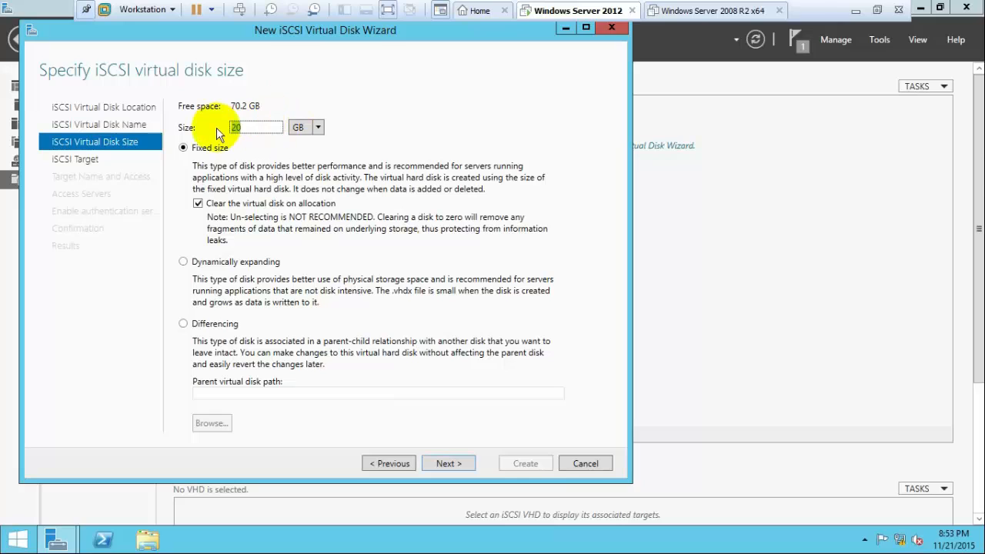
{"action": "left_click", "coordinate": [452, 464]}
Create a new iSCSI target named shared-lun for the disk.
{"action": "left_click", "coordinate": [452, 464]}
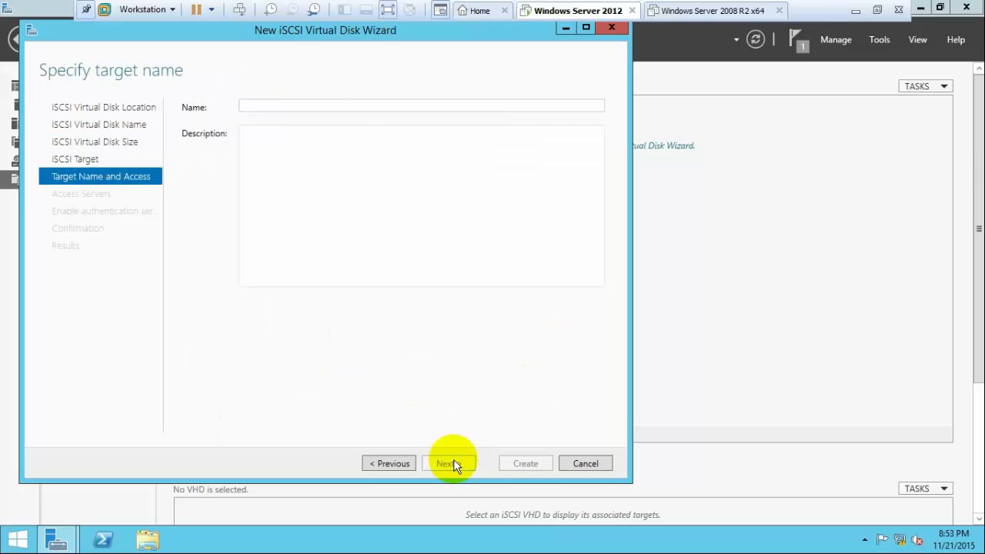
{"action": "left_click", "coordinate": [407, 462]}
{"action": "left_click", "coordinate": [448, 463]}
{"action": "type", "text": "shared lun"}
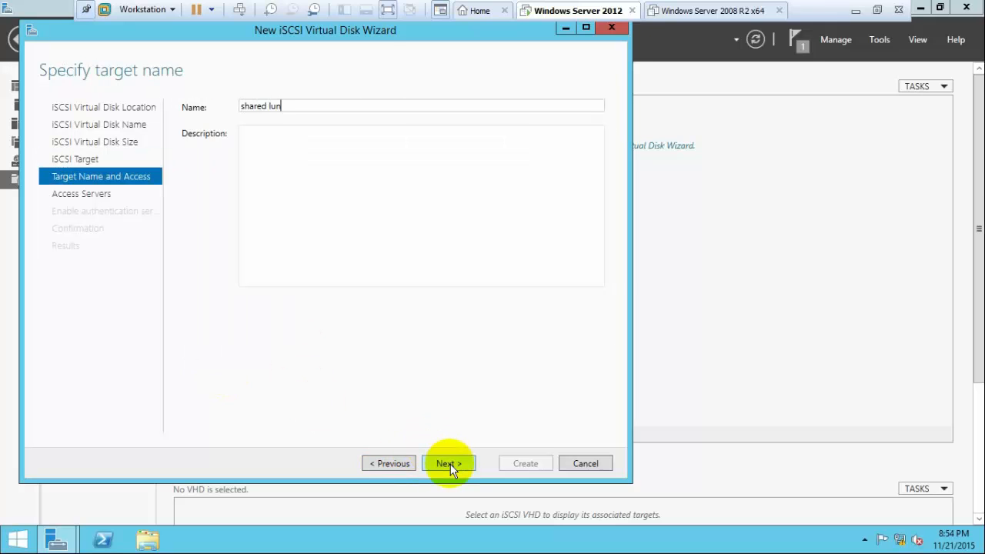
{"action": "left_click", "coordinate": [451, 464]}
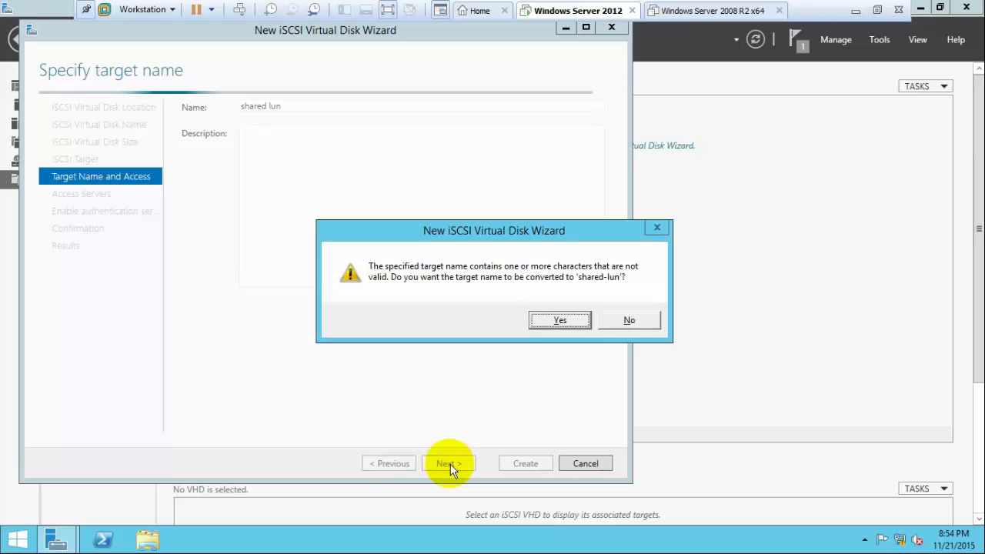
{"action": "left_click", "coordinate": [561, 321]}
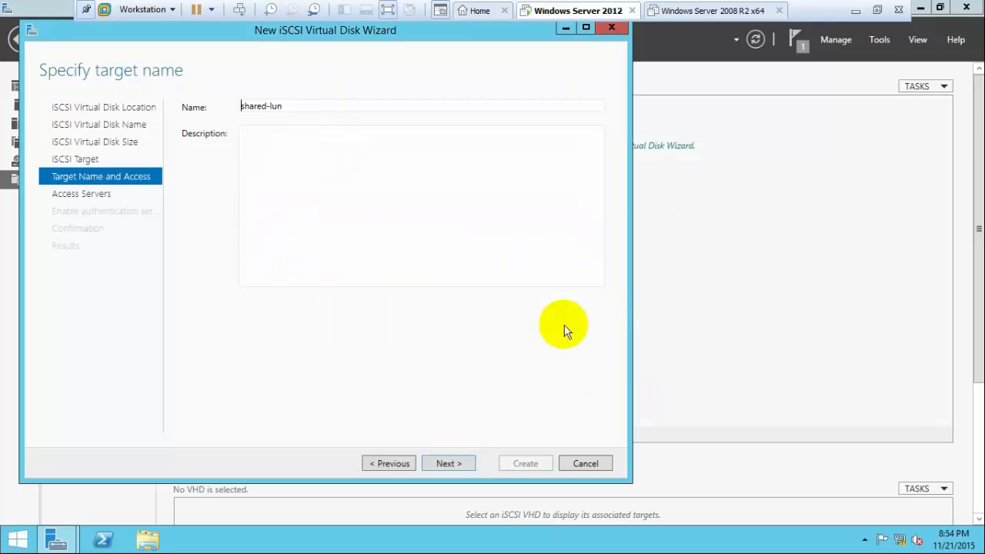
{"action": "left_click", "coordinate": [451, 463]}
Allow initiator IP 10.0.0.3, skip authentication, and create the disk and target.
{"action": "left_click", "coordinate": [204, 346]}
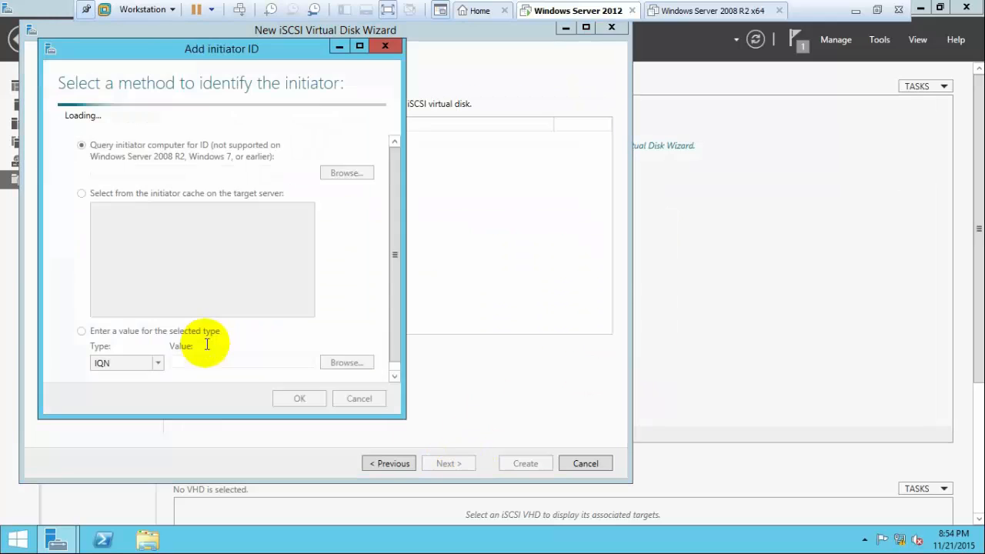
{"action": "left_click", "coordinate": [158, 343]}
{"action": "left_click", "coordinate": [146, 387]}
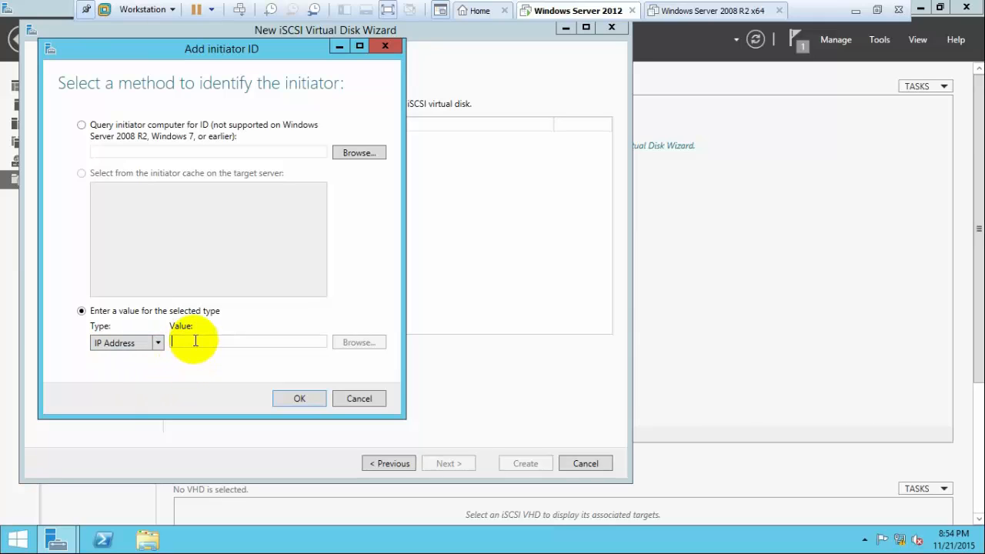
{"action": "left_click", "coordinate": [194, 341]}
{"action": "type", "text": "10.0.0.3"}
{"action": "left_click", "coordinate": [299, 401]}
{"action": "left_click", "coordinate": [453, 466]}
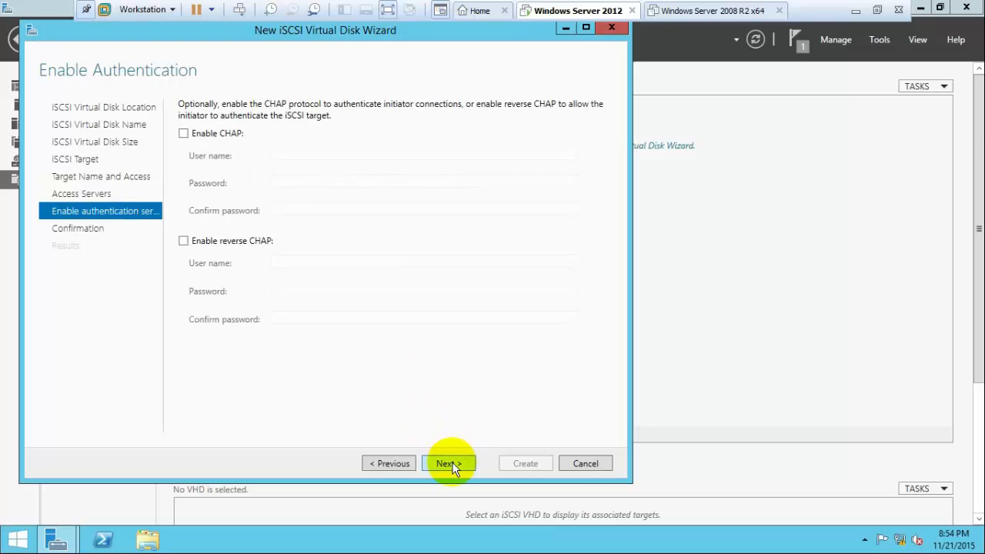
{"action": "left_click", "coordinate": [454, 465]}
{"action": "left_click", "coordinate": [512, 465]}
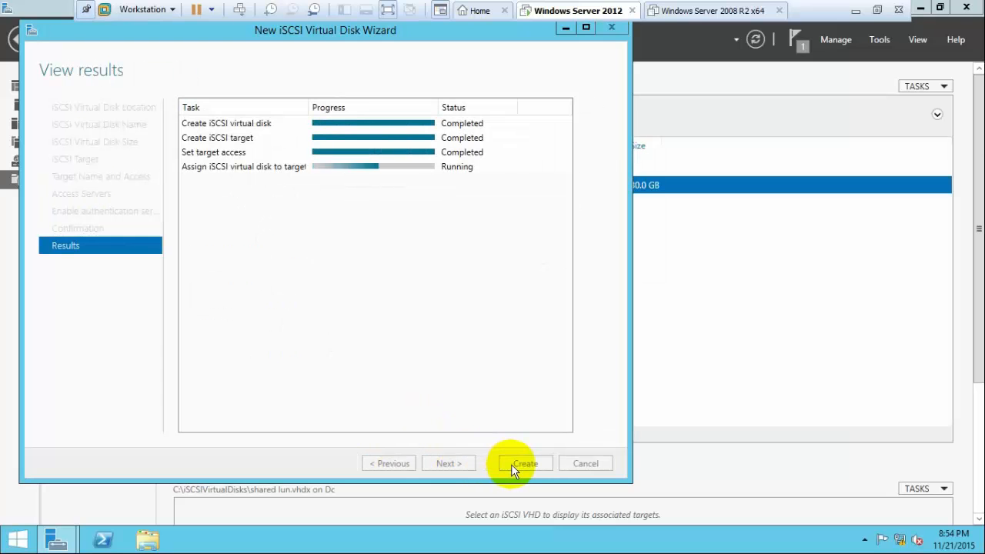
{"action": "left_click", "coordinate": [511, 464]}
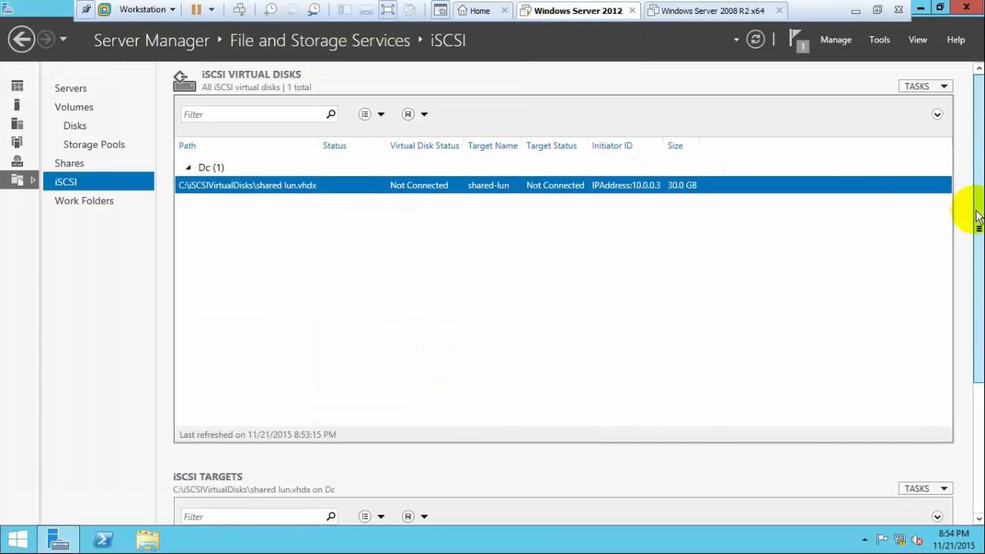
Add initiator IP address 10.0.0.4 in the shared-lun target's properties.
{"action": "left_click_drag", "start_coordinate": [977, 208], "coordinate": [977, 381]}
{"action": "right_click", "coordinate": [599, 378]}
{"action": "left_click", "coordinate": [658, 424]}
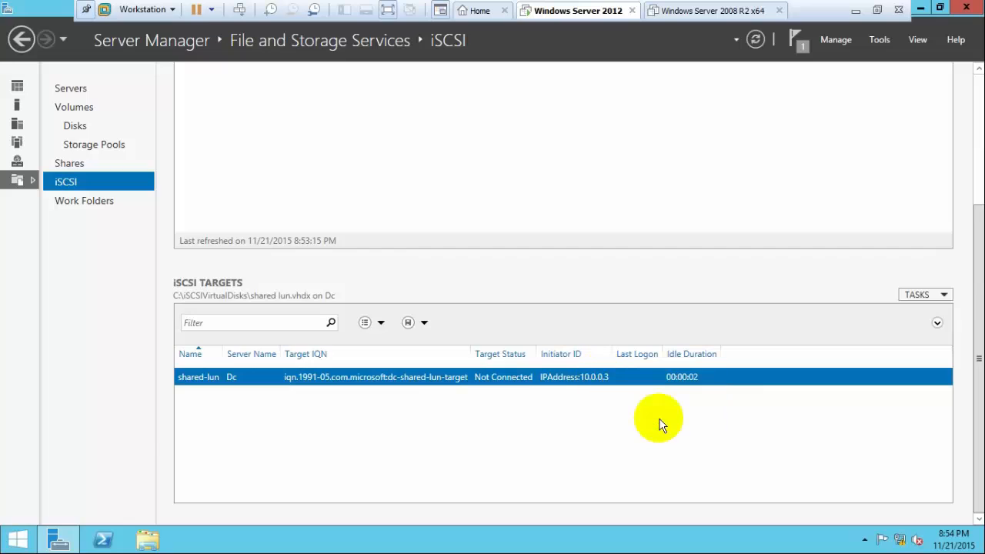
{"action": "left_click", "coordinate": [156, 159]}
{"action": "left_click", "coordinate": [251, 336]}
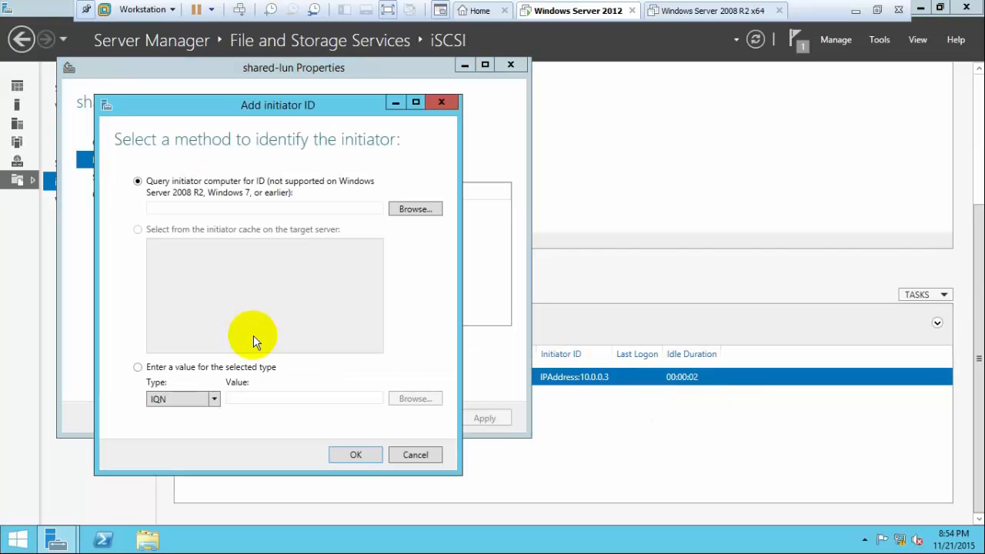
{"action": "left_click", "coordinate": [177, 401]}
{"action": "left_click", "coordinate": [176, 442]}
{"action": "left_click", "coordinate": [253, 398]}
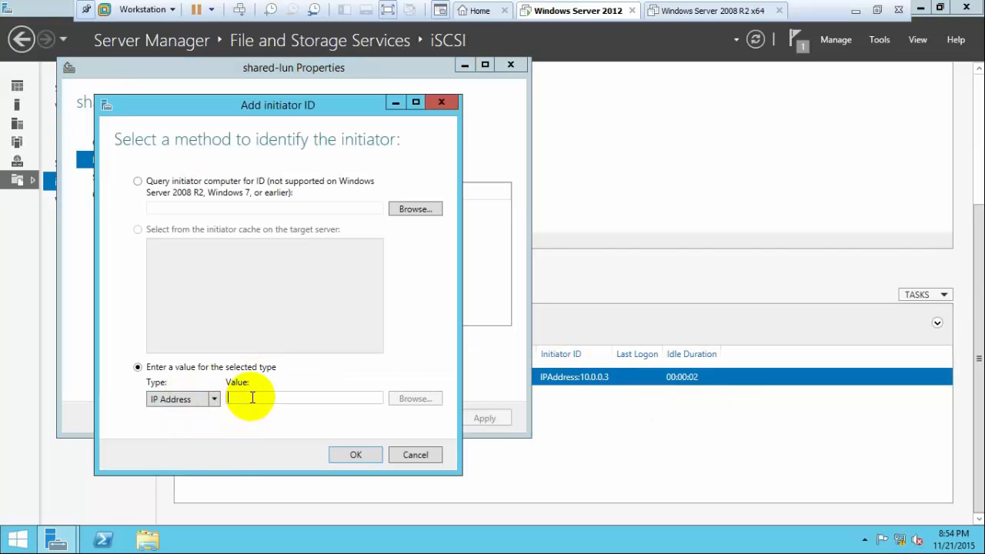
{"action": "type", "text": "10.0.0.4"}
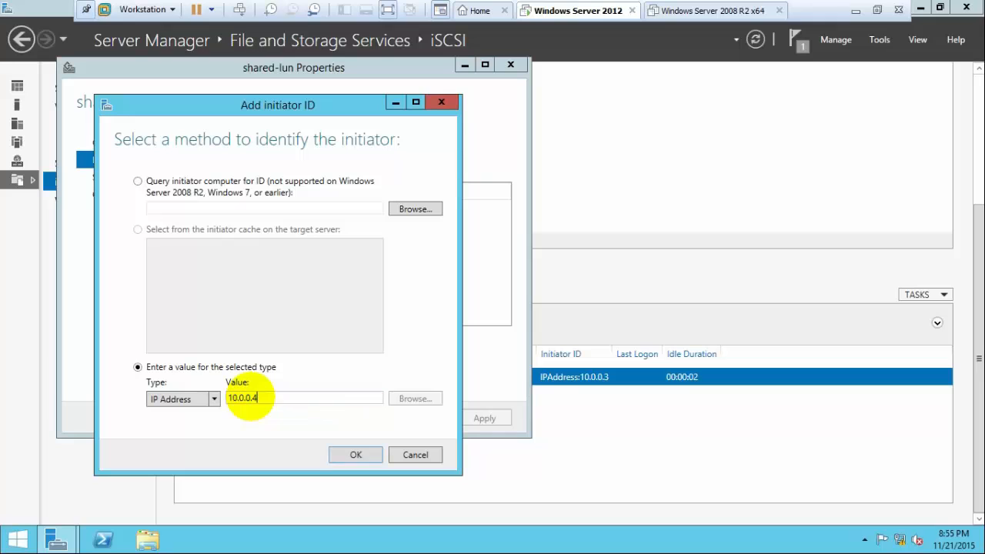
{"action": "left_click", "coordinate": [355, 456]}
{"action": "key", "text": "Return"}
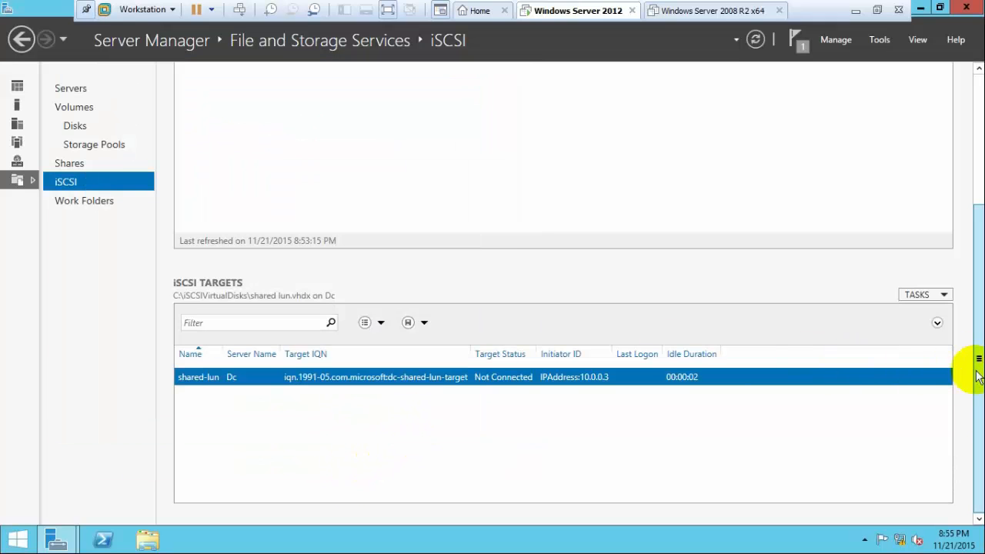
Apply the updated initiator list on the shared-lun target, then close Server Manager.
{"action": "right_click", "coordinate": [533, 383]}
{"action": "left_click", "coordinate": [562, 425]}
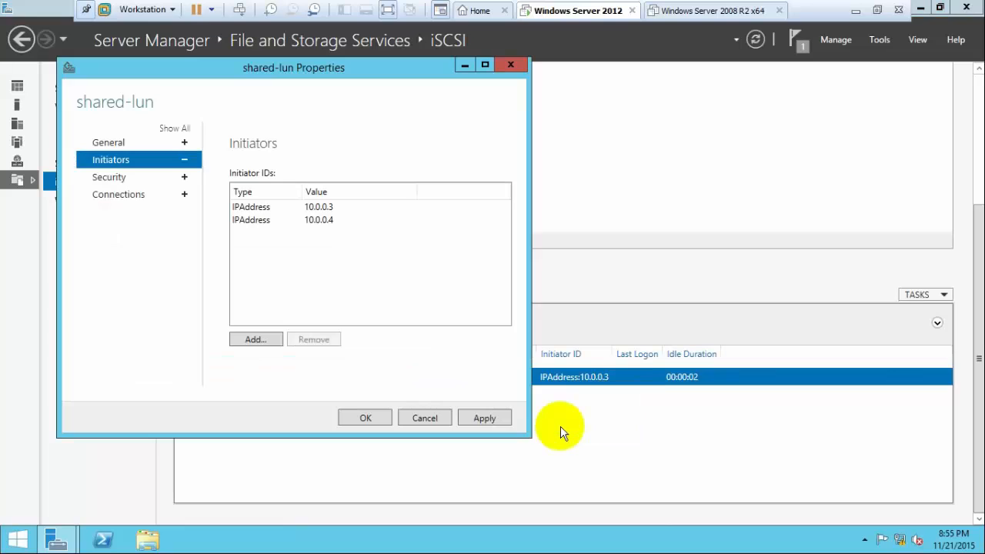
{"action": "left_click", "coordinate": [497, 422]}
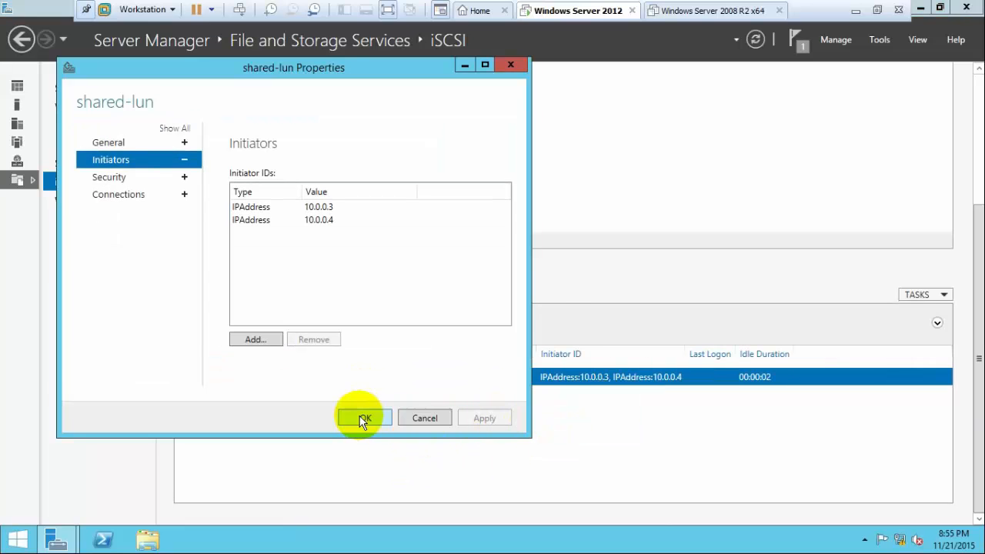
{"action": "left_click", "coordinate": [364, 420]}
{"action": "left_click_drag", "start_coordinate": [971, 346], "coordinate": [970, 158]}
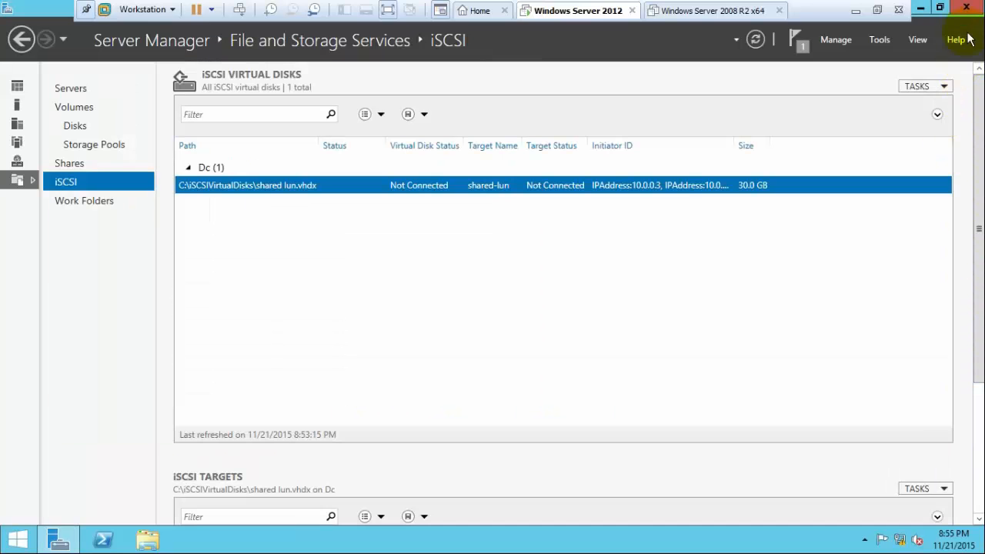
{"action": "left_click", "coordinate": [966, 8]}
Shut down the Windows Server 2012 guest and close both open VM tabs.
{"action": "left_click", "coordinate": [2, 547]}
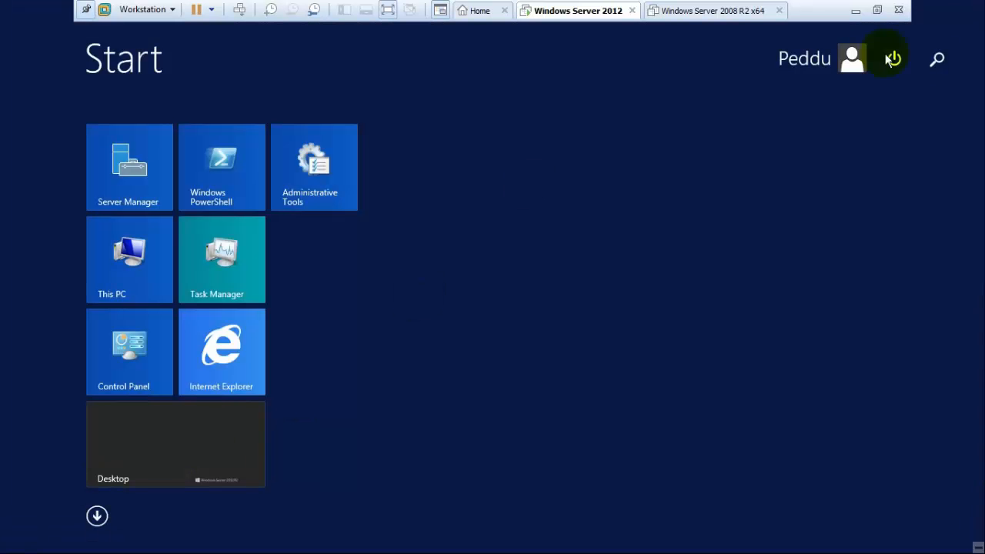
{"action": "left_click", "coordinate": [893, 57]}
{"action": "left_click", "coordinate": [893, 101]}
{"action": "left_click", "coordinate": [930, 176]}
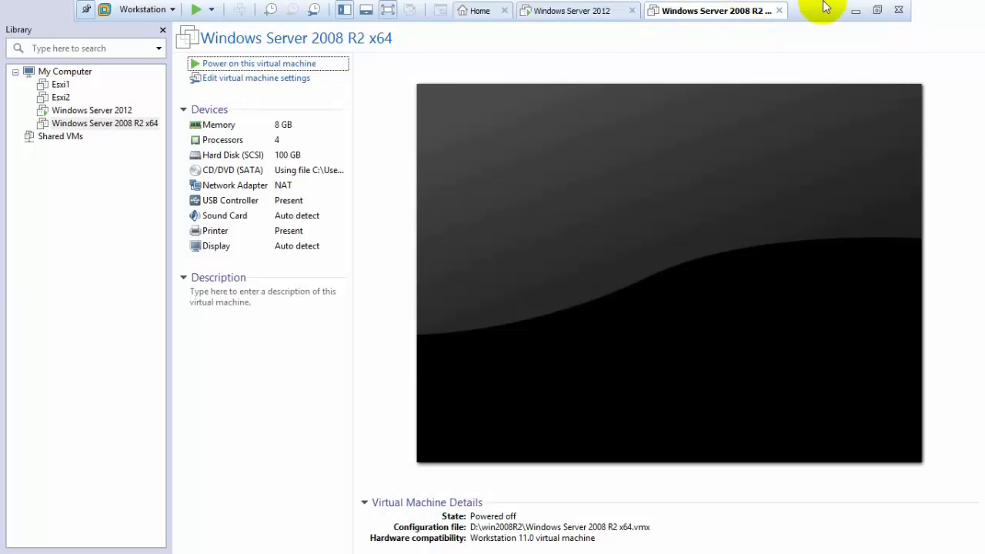
{"action": "left_click", "coordinate": [777, 10]}
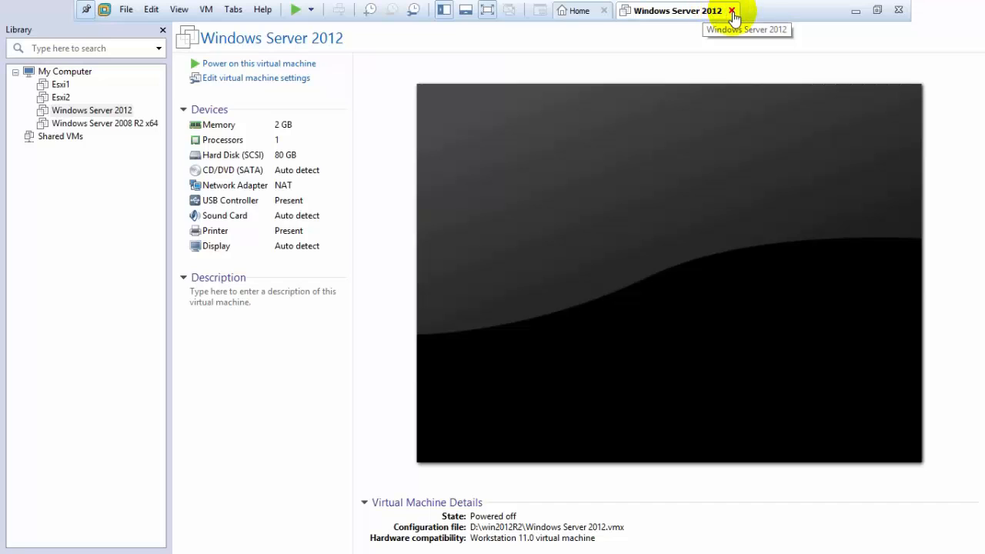
{"action": "left_click", "coordinate": [732, 10]}
Open Esxi1, Esxi2, Windows Server 2012 and Windows Server 2008 R2 x64 from the Library.
{"action": "left_click", "coordinate": [62, 85]}
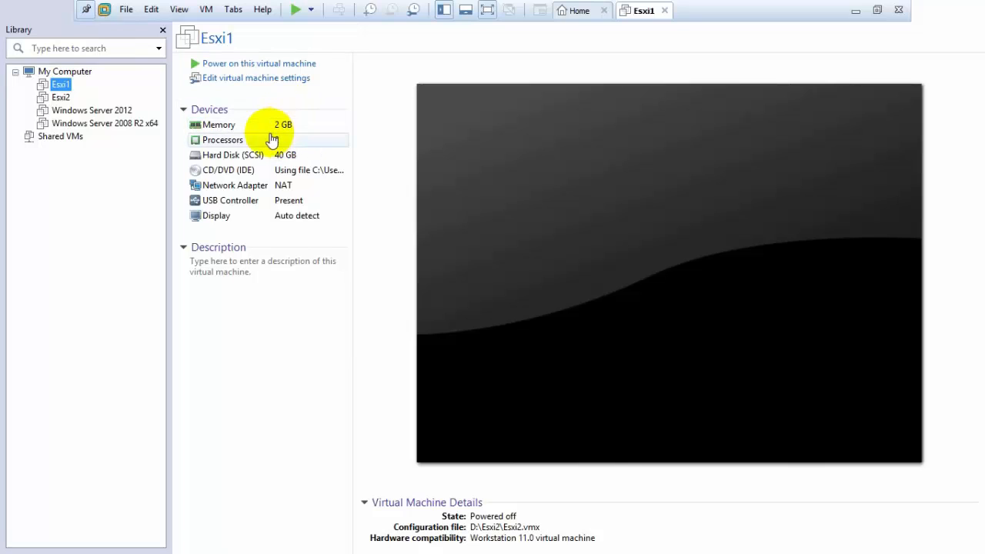
{"action": "left_click", "coordinate": [66, 99]}
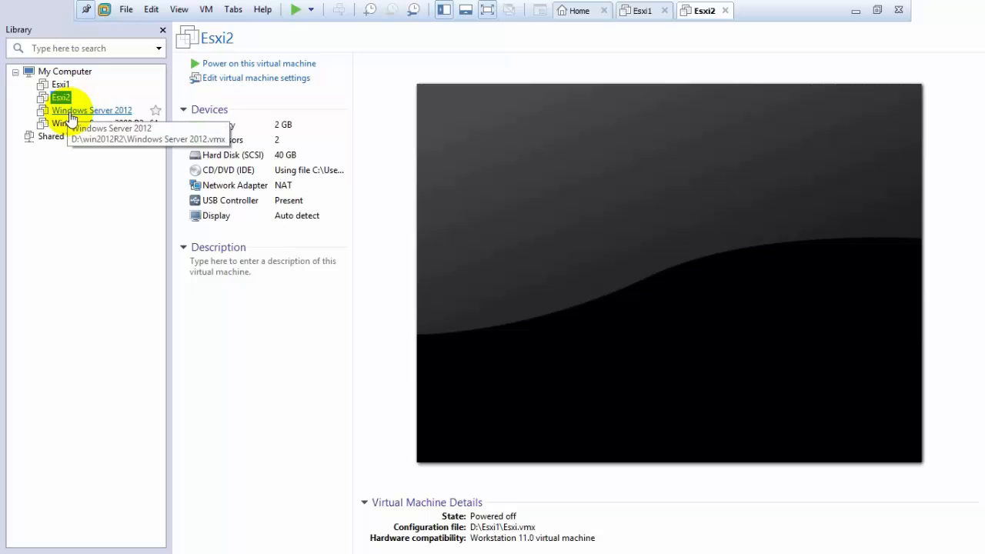
{"action": "left_click", "coordinate": [69, 111]}
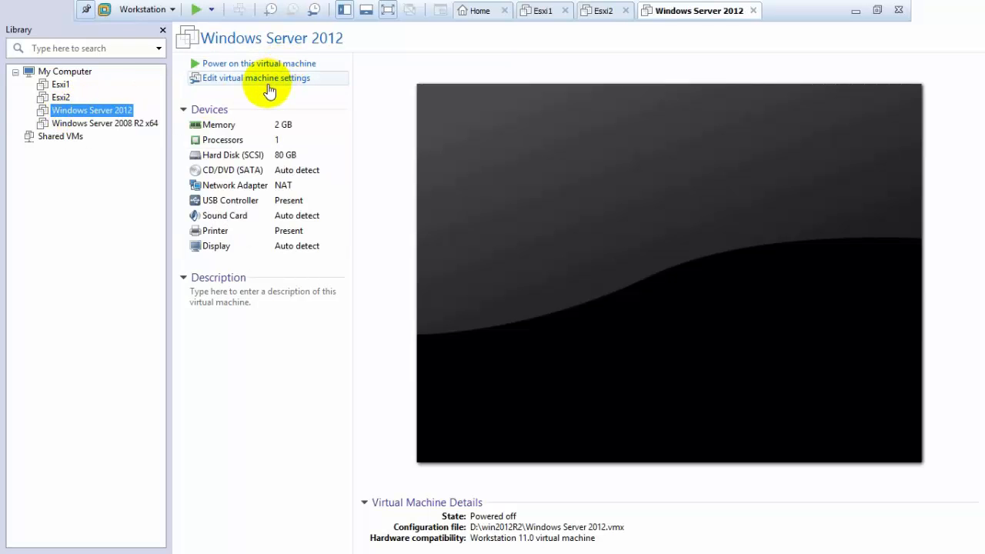
{"action": "left_click", "coordinate": [106, 124]}
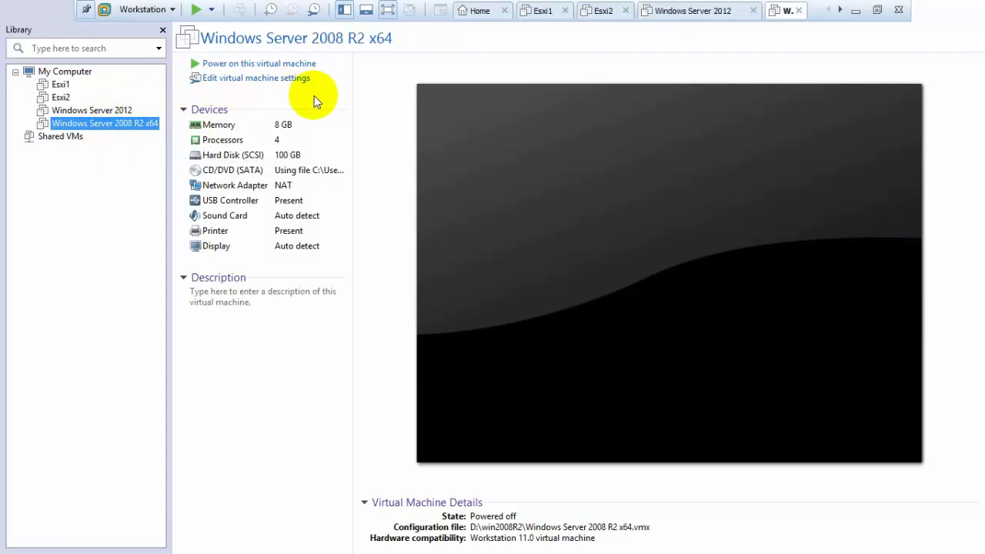
Lower the Windows Server 2008 R2 x64 VM's memory from 8 GB to 4392 MB.
{"action": "left_click", "coordinate": [261, 78]}
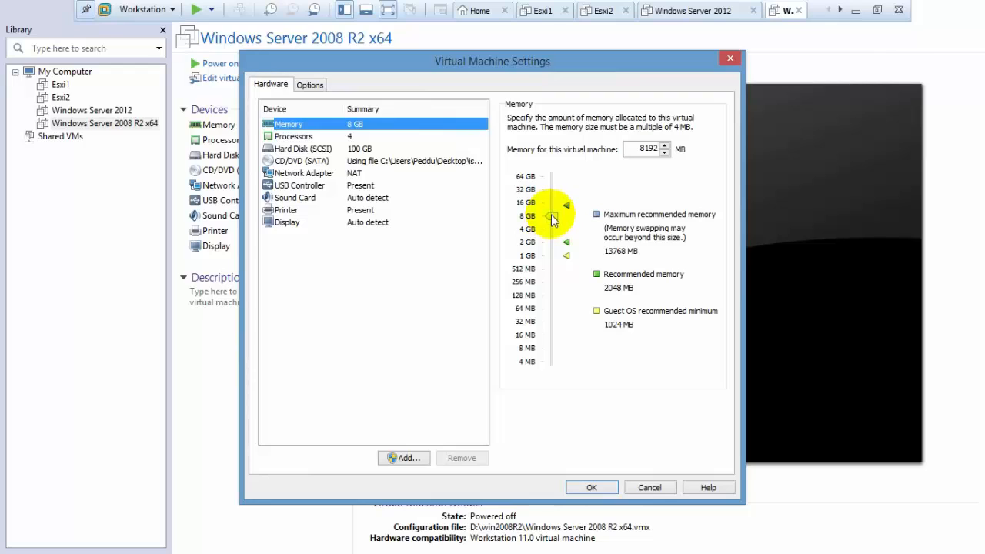
{"action": "left_click_drag", "start_coordinate": [552, 218], "coordinate": [552, 232]}
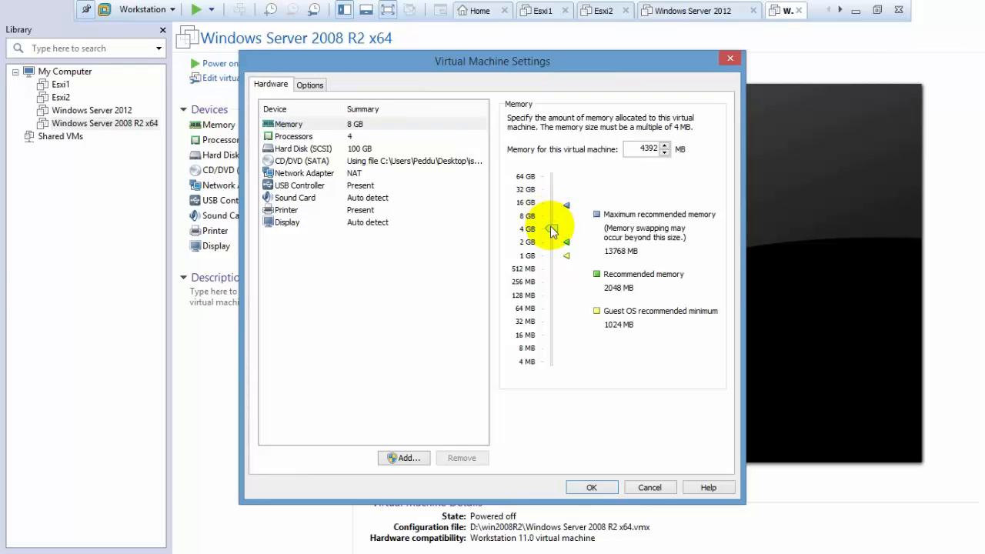
{"action": "left_click", "coordinate": [595, 483]}
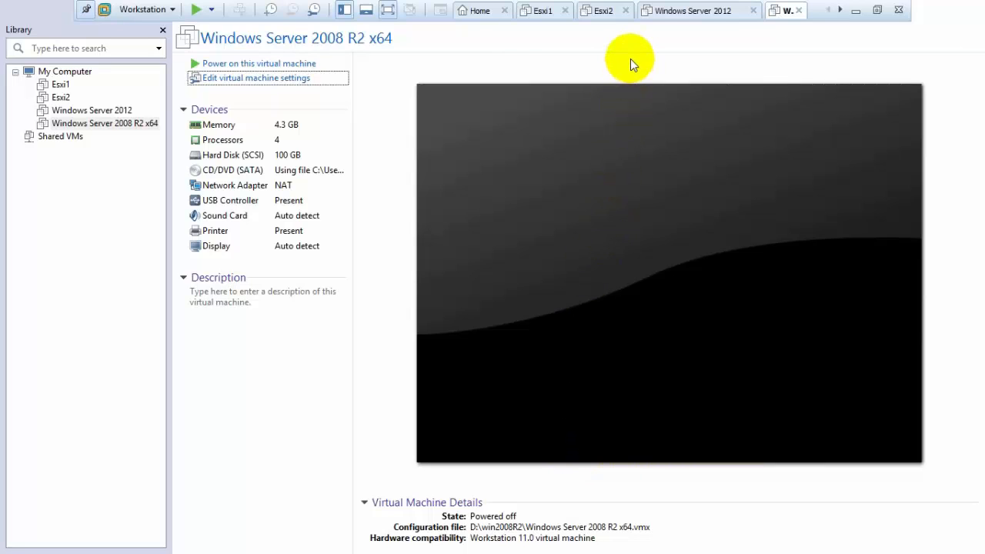
Start the Esxi1 and Esxi2 hosts, then the Windows Server 2012 and 2008 R2 x64 VMs.
{"action": "left_click", "coordinate": [533, 10]}
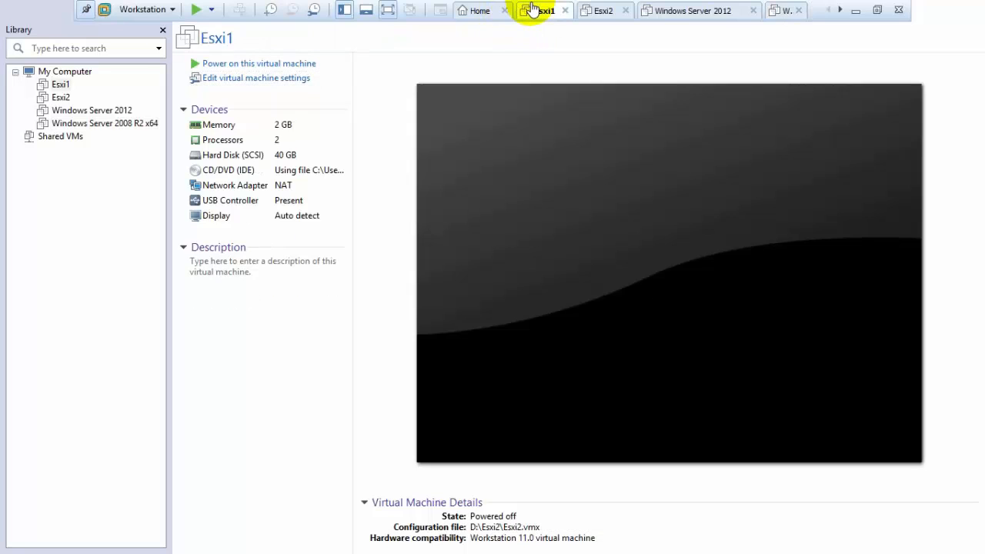
{"action": "left_click", "coordinate": [248, 65]}
{"action": "left_click", "coordinate": [612, 10]}
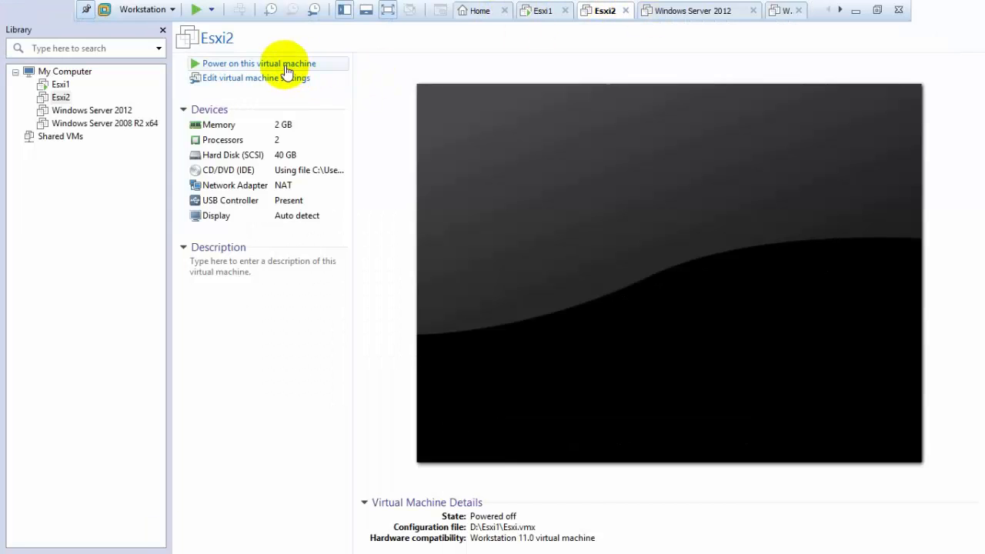
{"action": "right_click", "coordinate": [62, 95]}
{"action": "left_click", "coordinate": [225, 66]}
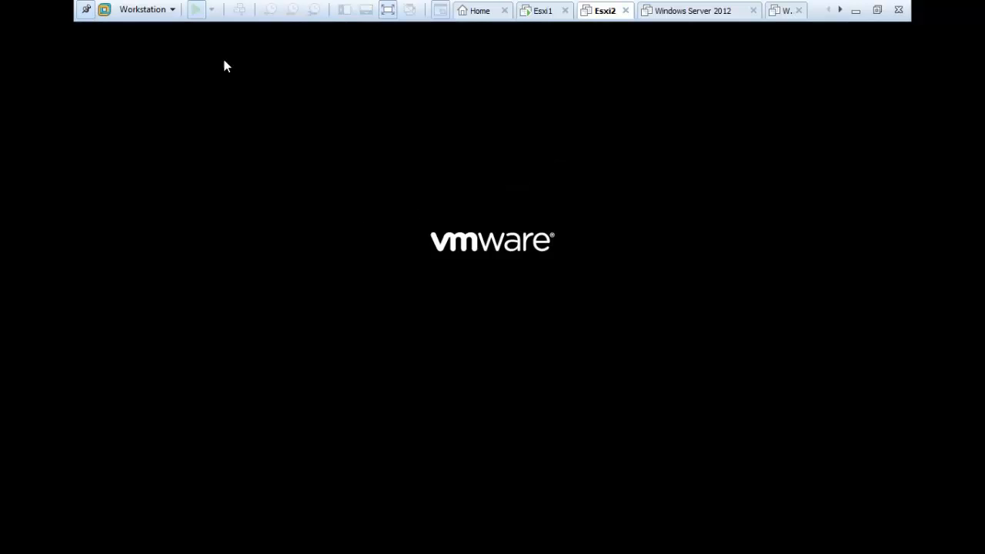
{"action": "left_click", "coordinate": [877, 10]}
{"action": "left_click", "coordinate": [108, 131]}
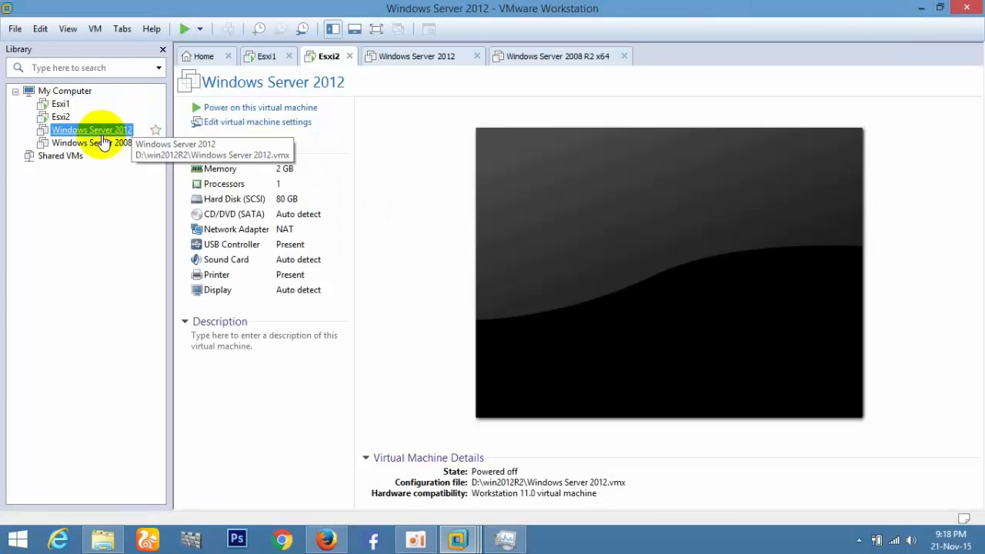
{"action": "left_click", "coordinate": [231, 108]}
{"action": "left_click", "coordinate": [96, 145]}
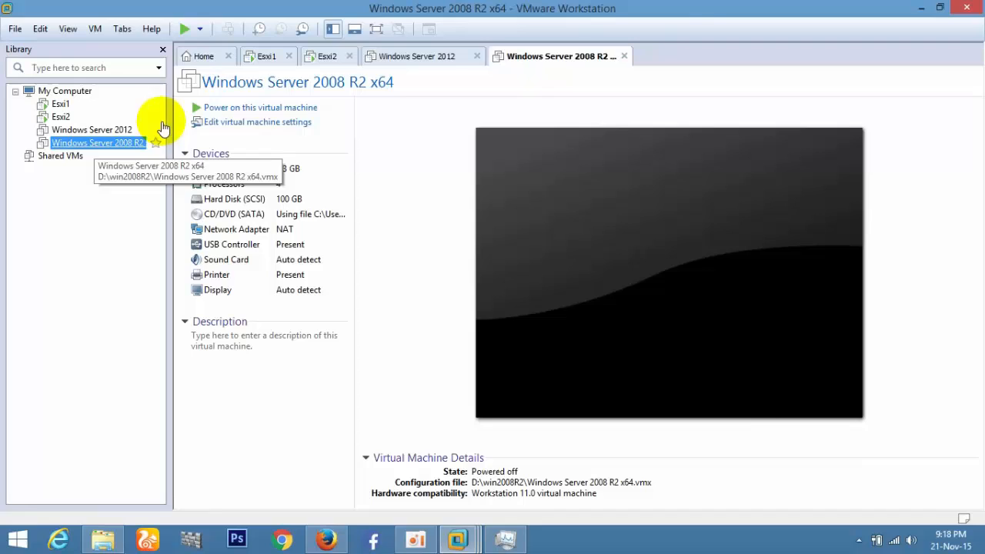
{"action": "left_click", "coordinate": [275, 109]}
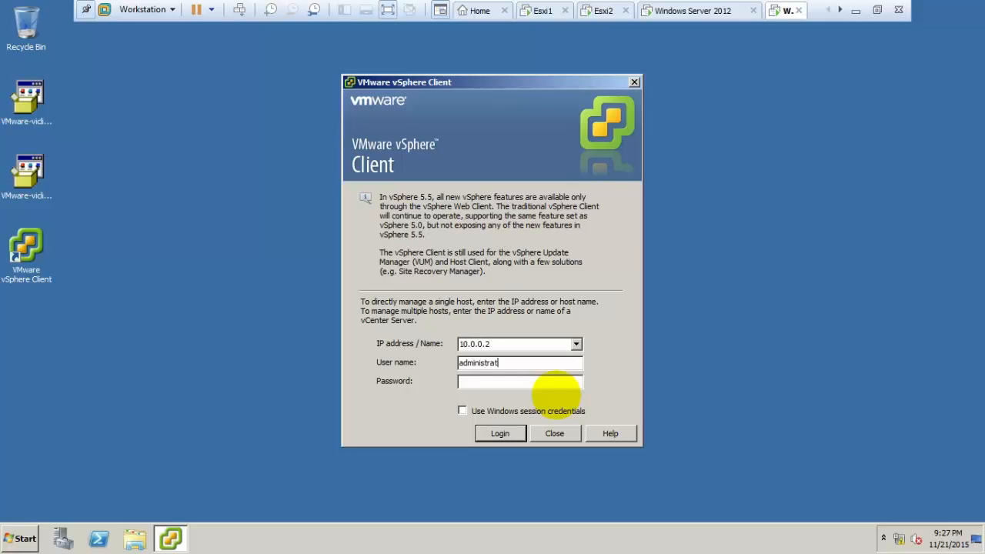
Complete the SSO administrator credentials and submit the vSphere Client login to 10.0.0.2.
{"action": "type", "text": "sphere*****"}
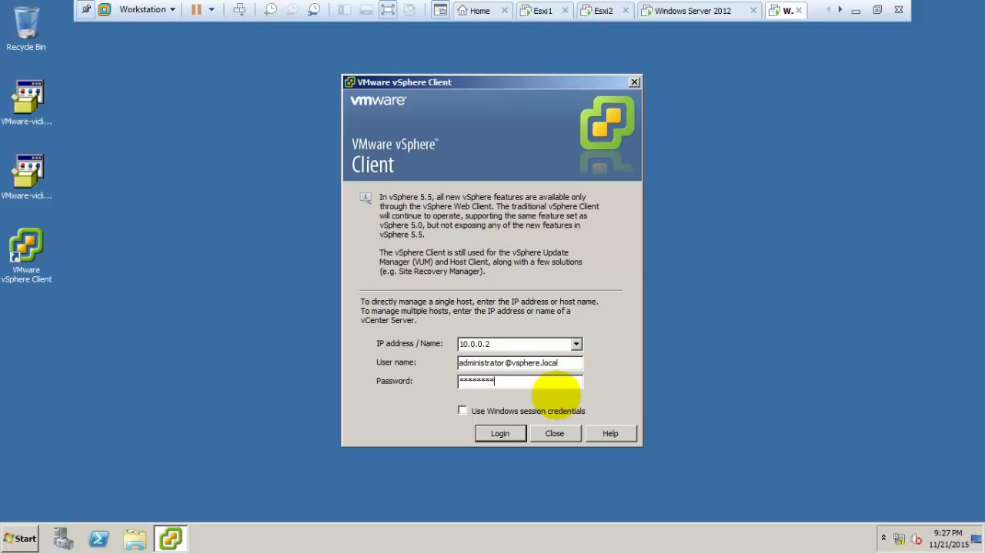
{"action": "key", "text": "Return"}
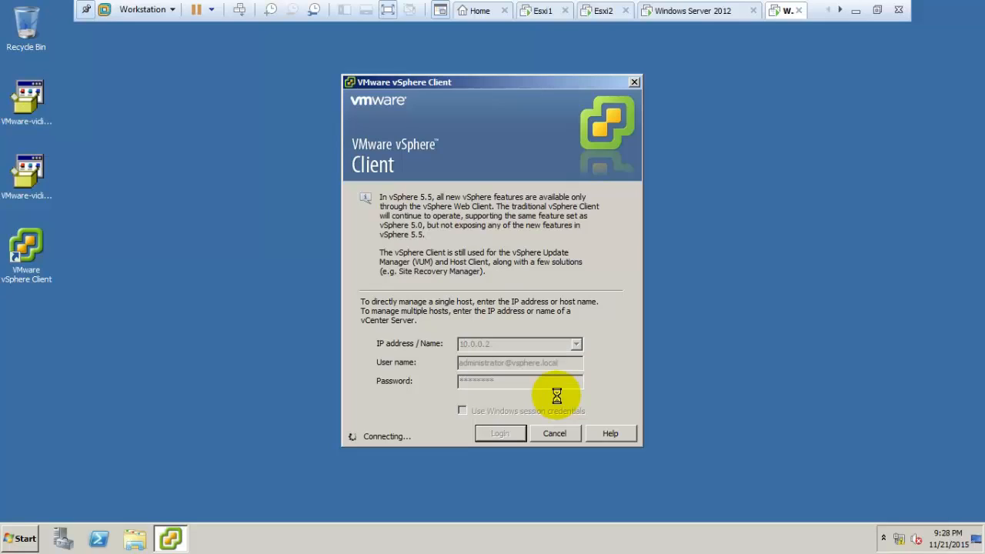
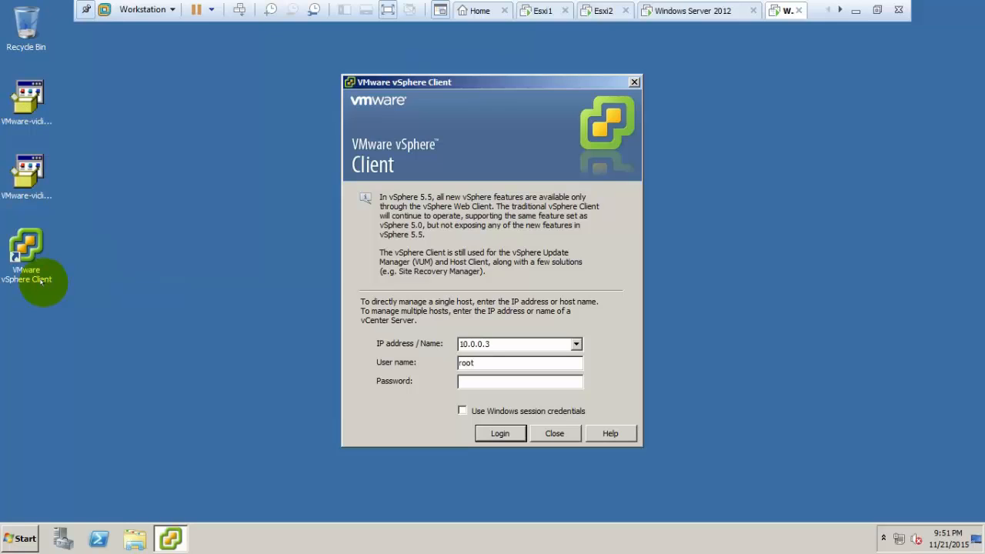
Log in directly to ESXi host 10.0.0.3, accept the certificate and licence notice, then minimize it.
{"action": "key", "text": "Return"}
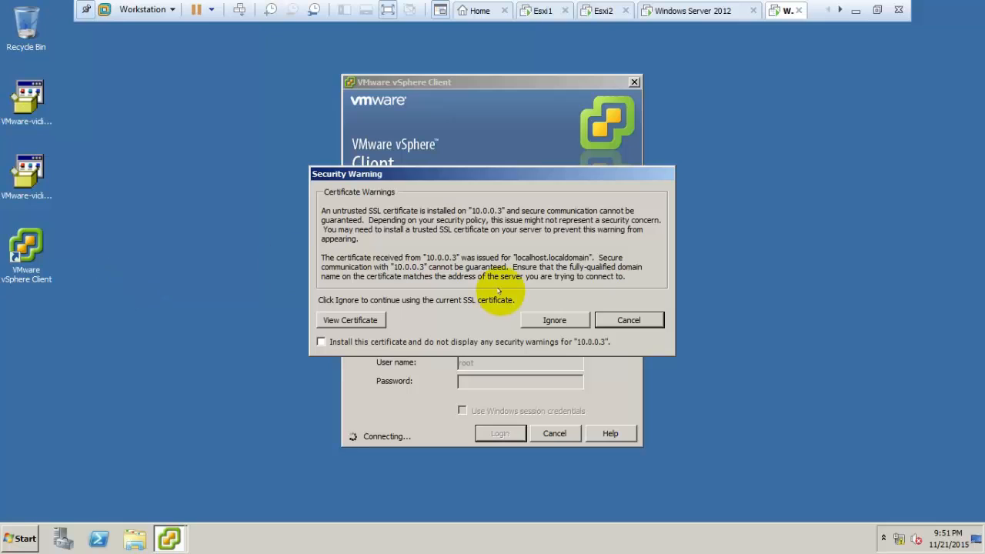
{"action": "left_click", "coordinate": [559, 321]}
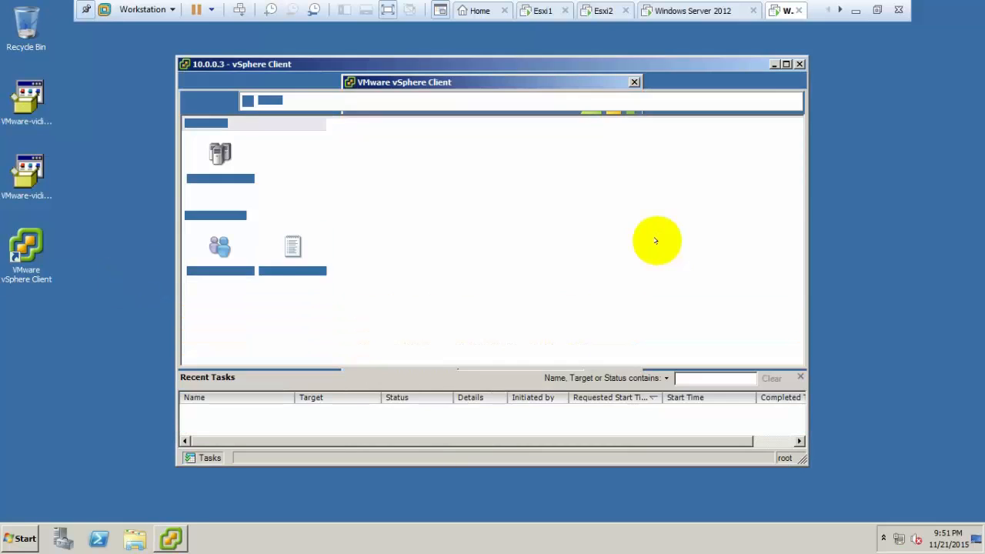
{"action": "left_click", "coordinate": [588, 330]}
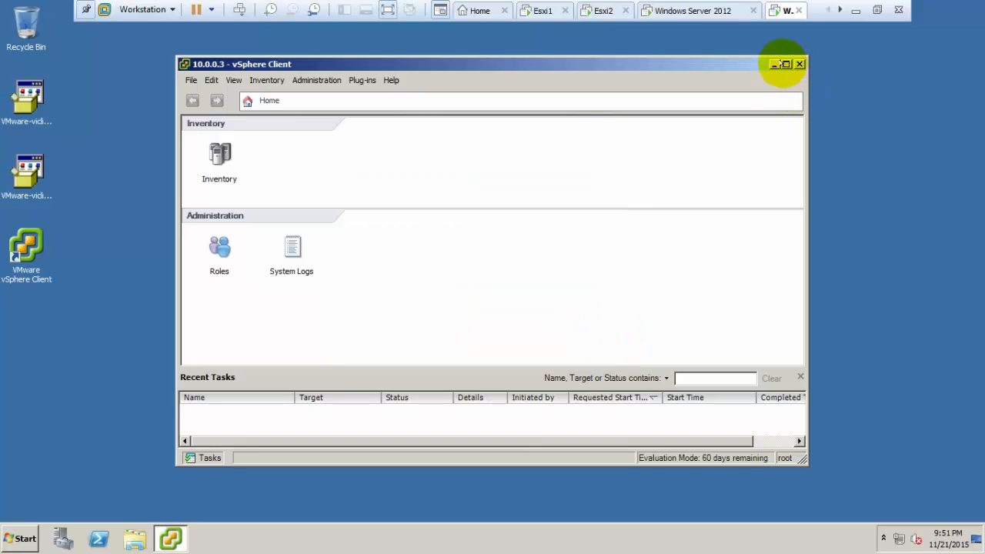
{"action": "left_click", "coordinate": [775, 64]}
Log in as root to host 10.0.0.4 in a new client window, then start another login window.
{"action": "double_click", "coordinate": [26, 246]}
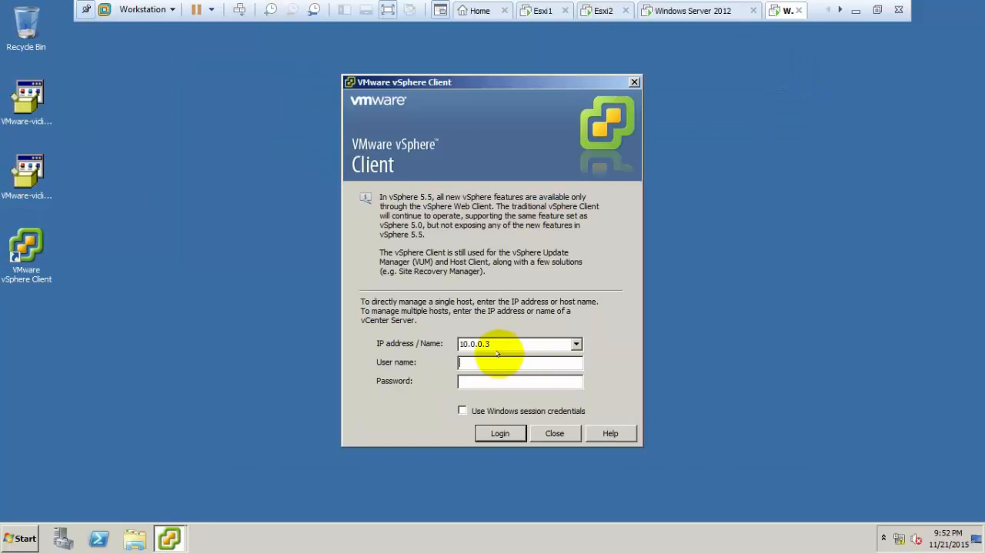
{"action": "key", "text": "BackSpace"}
{"action": "type", "text": "4"}
{"action": "left_click", "coordinate": [490, 362]}
{"action": "type", "text": "root"}
{"action": "key", "text": "Return"}
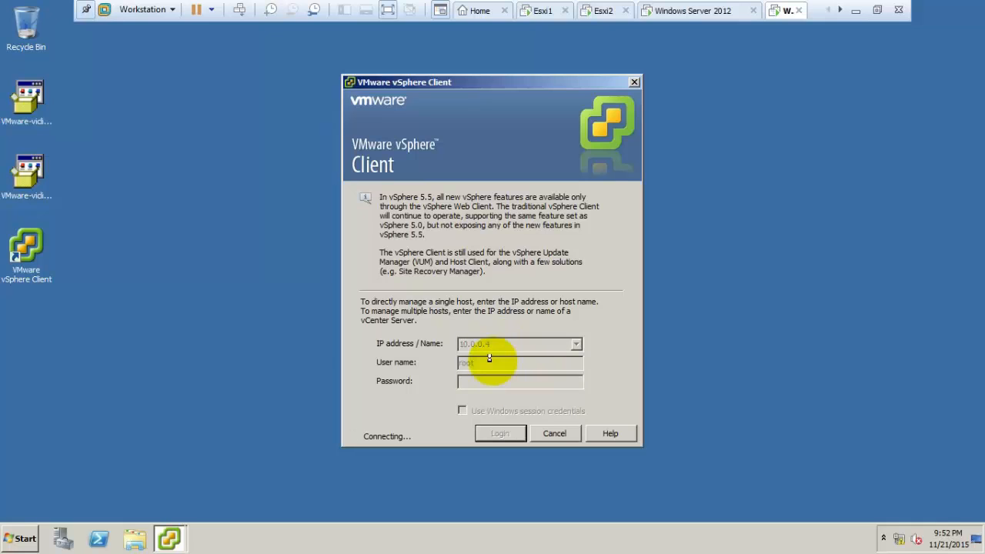
{"action": "left_click", "coordinate": [544, 320]}
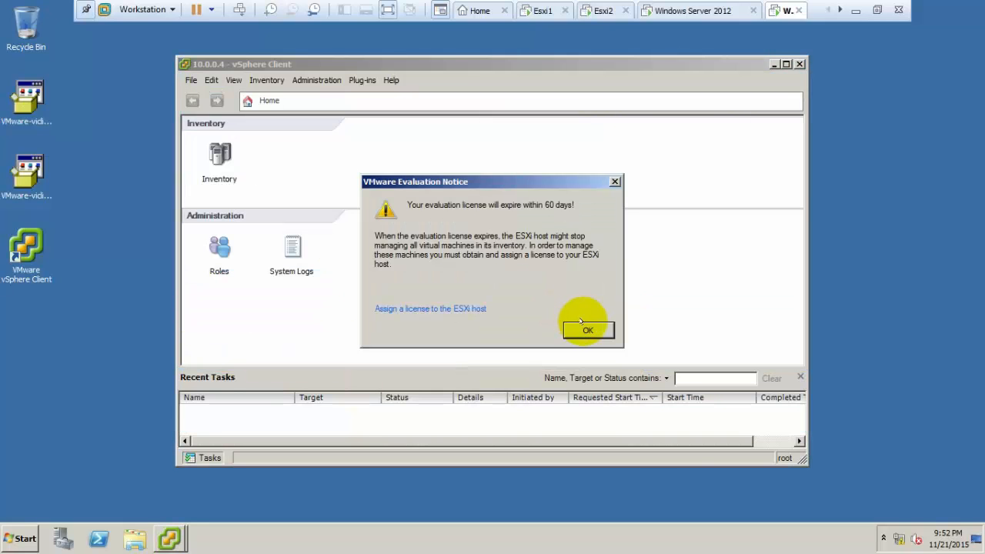
{"action": "left_click", "coordinate": [587, 329]}
{"action": "left_click", "coordinate": [774, 65]}
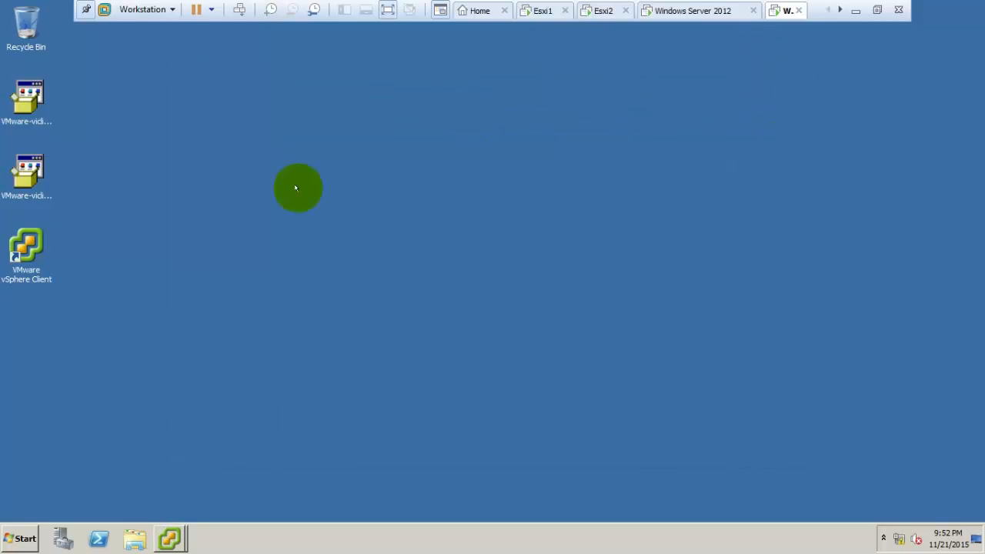
{"action": "double_click", "coordinate": [32, 250]}
Enter server 10.0.0.2 with the SSO administrator credentials, submit, and accept the certificate.
{"action": "left_click", "coordinate": [516, 345]}
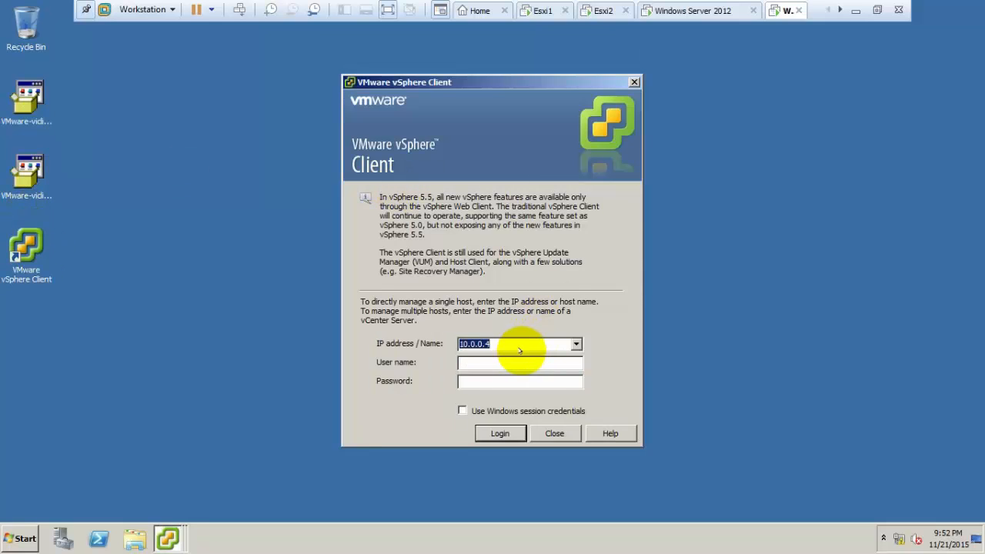
{"action": "key", "text": "BackSpace"}
{"action": "type", "text": "2"}
{"action": "type", "text": "administrator@vs"}
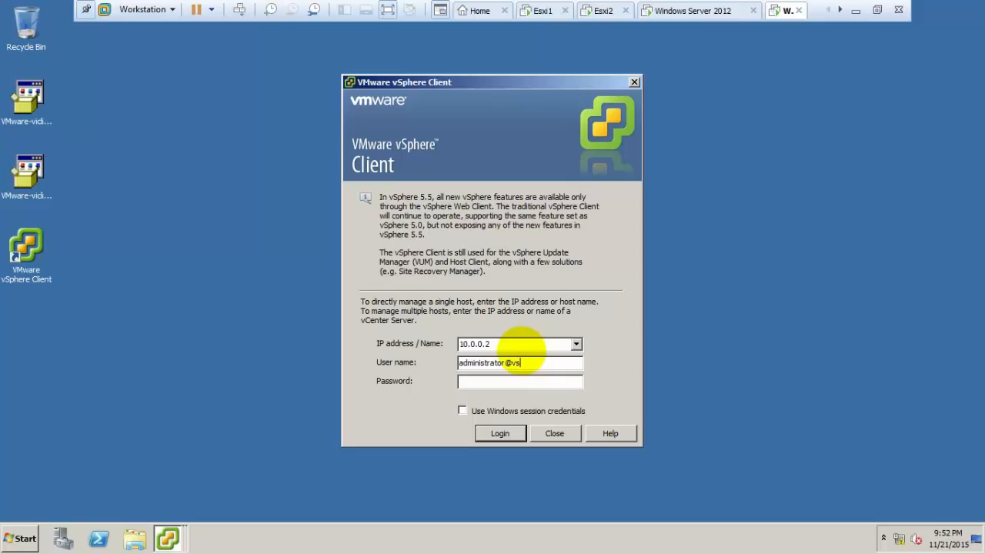
{"action": "type", "text": "phere.loca*"}
{"action": "key", "text": "Return"}
{"action": "left_click", "coordinate": [563, 321]}
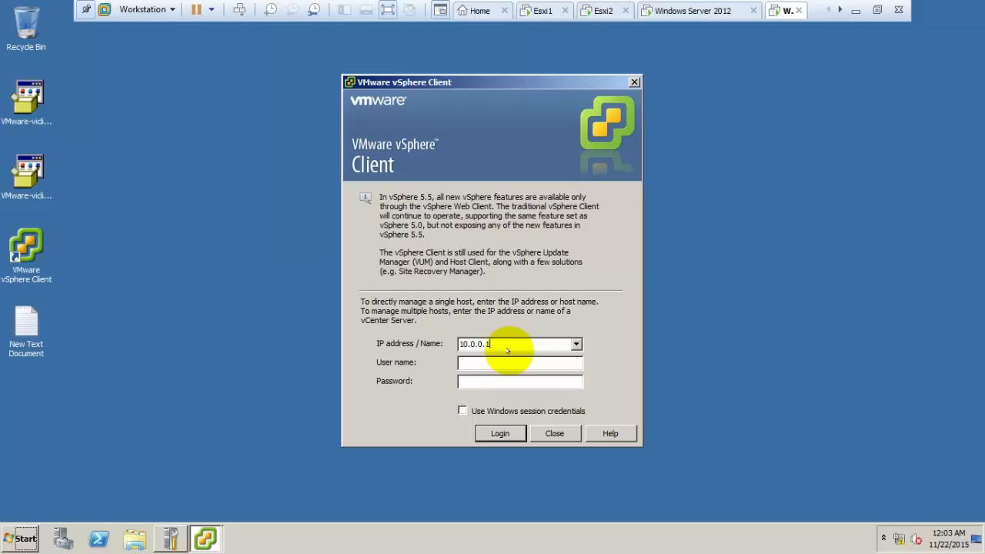
Reselect 10.0.0.2, log in to vCenter, dismiss the licence notice, and minimize the window.
{"action": "left_click", "coordinate": [501, 349]}
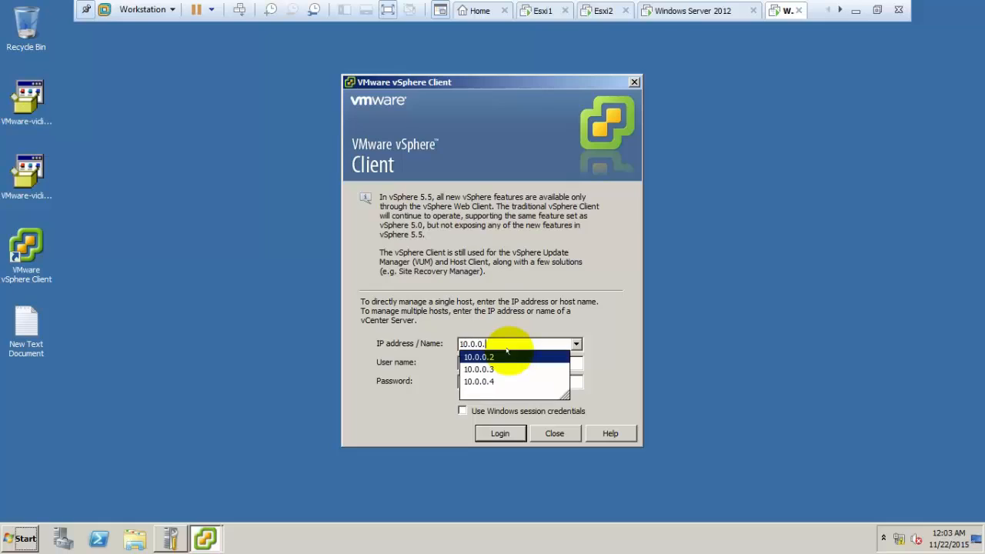
{"action": "left_click", "coordinate": [507, 351]}
{"action": "left_click", "coordinate": [493, 362]}
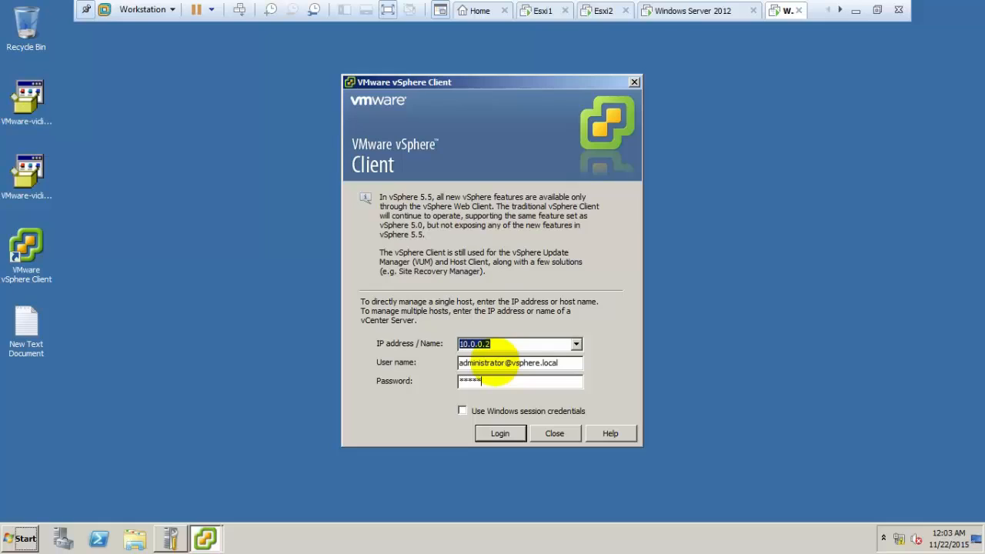
{"action": "key", "text": "Return"}
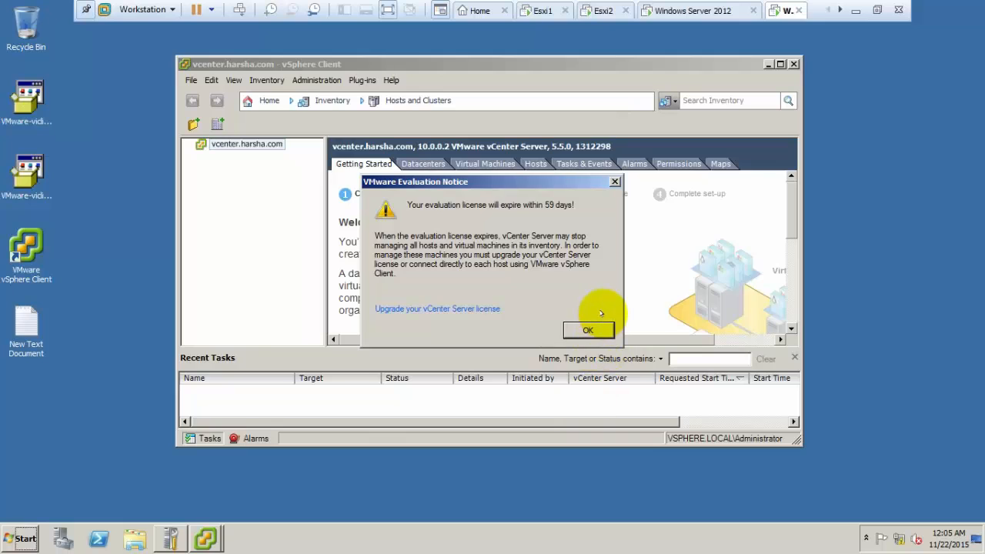
{"action": "left_click", "coordinate": [590, 330]}
{"action": "left_click", "coordinate": [780, 64]}
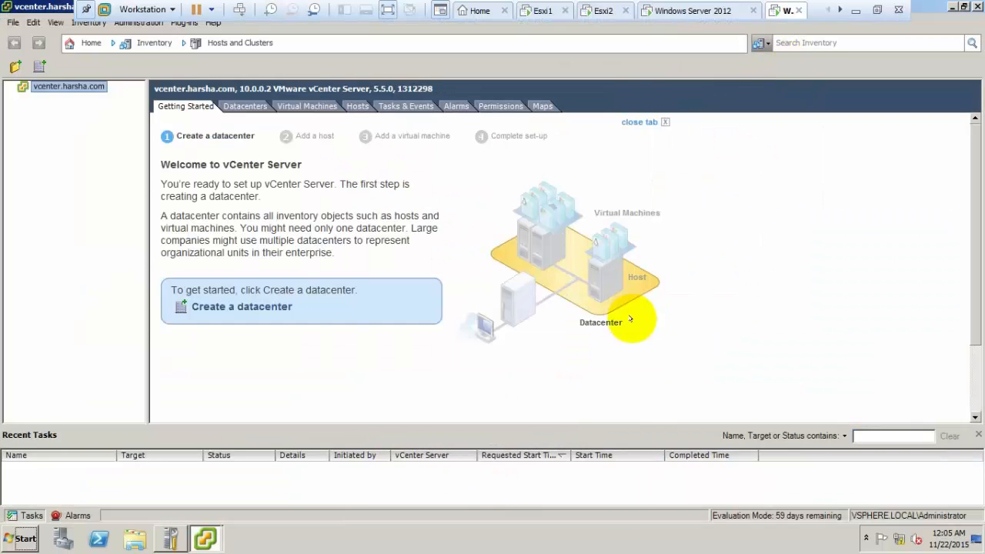
{"action": "left_click", "coordinate": [952, 6]}
Bring back the vcenter.harsha.com window, restore it to normal size, then minimize it.
{"action": "left_click", "coordinate": [206, 539]}
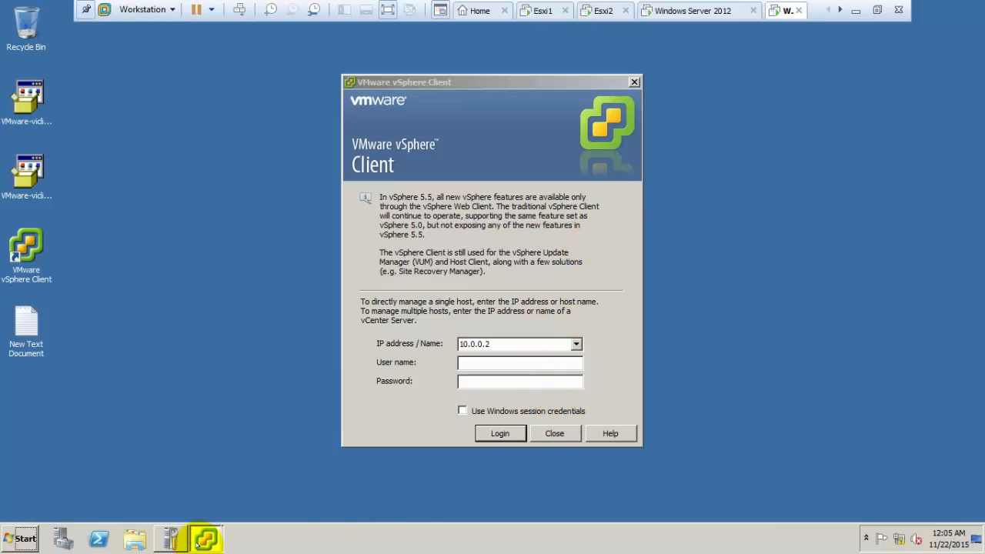
{"action": "left_click", "coordinate": [236, 511]}
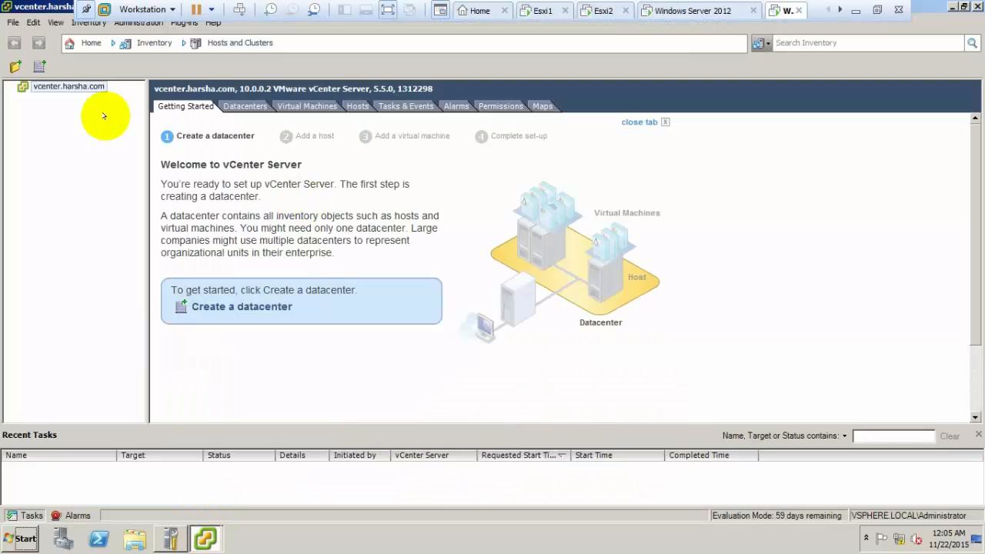
{"action": "double_click", "coordinate": [35, 4]}
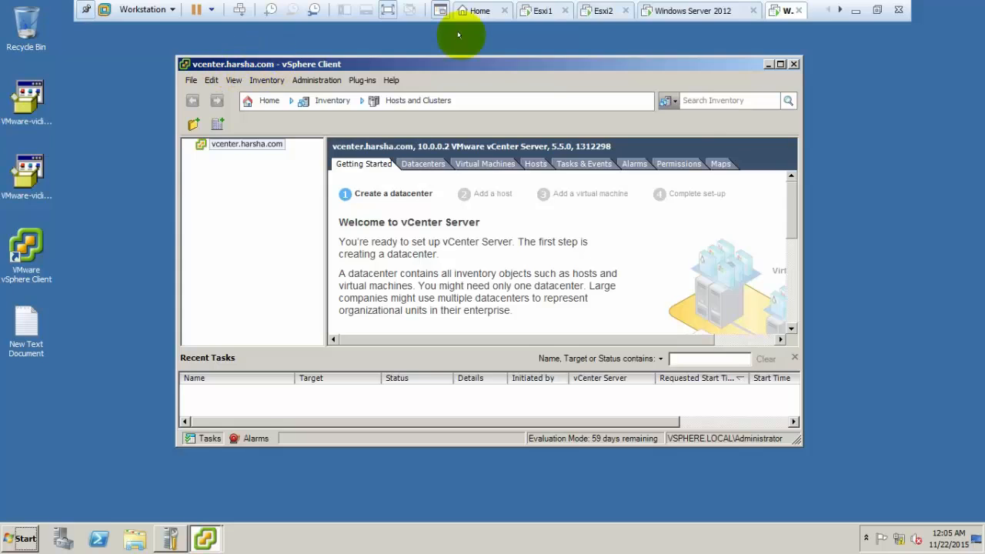
{"action": "left_click", "coordinate": [768, 64]}
Log in to host 10.0.0.3 as root and accept its certificate.
{"action": "left_click", "coordinate": [492, 343]}
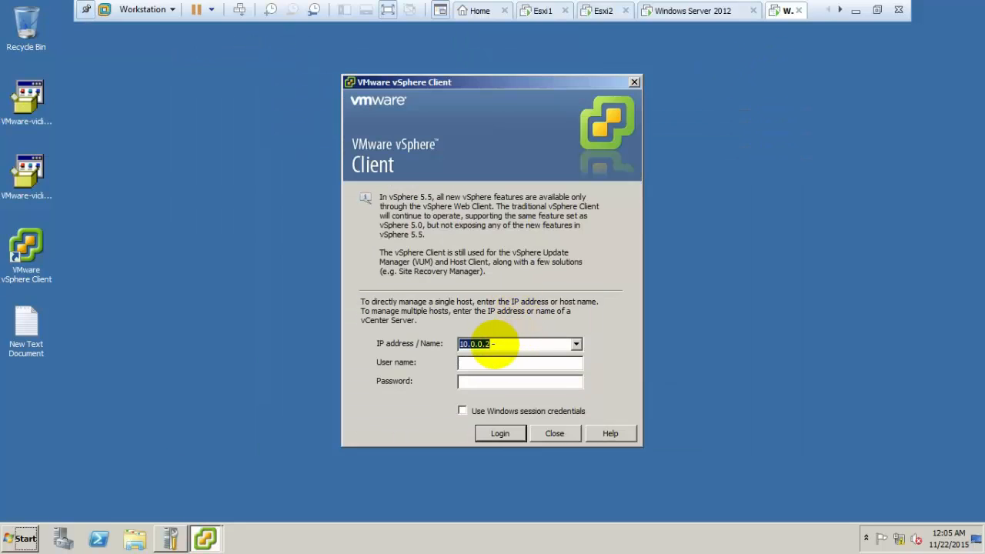
{"action": "type", "text": "10.0.0.3"}
{"action": "type", "text": "root"}
{"action": "key", "text": "Return"}
{"action": "mouse_move", "coordinate": [204, 539]}
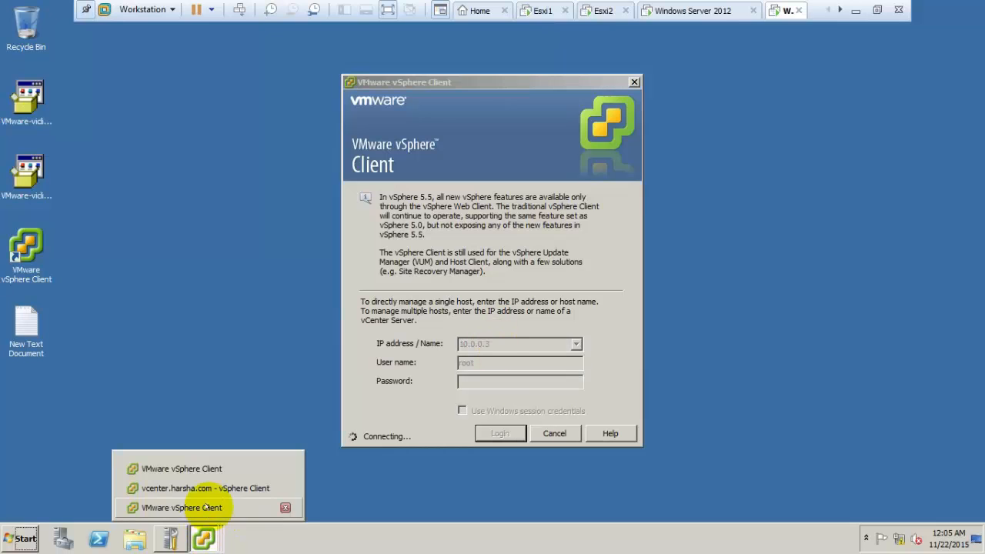
{"action": "left_click", "coordinate": [214, 510]}
{"action": "key", "text": "Return"}
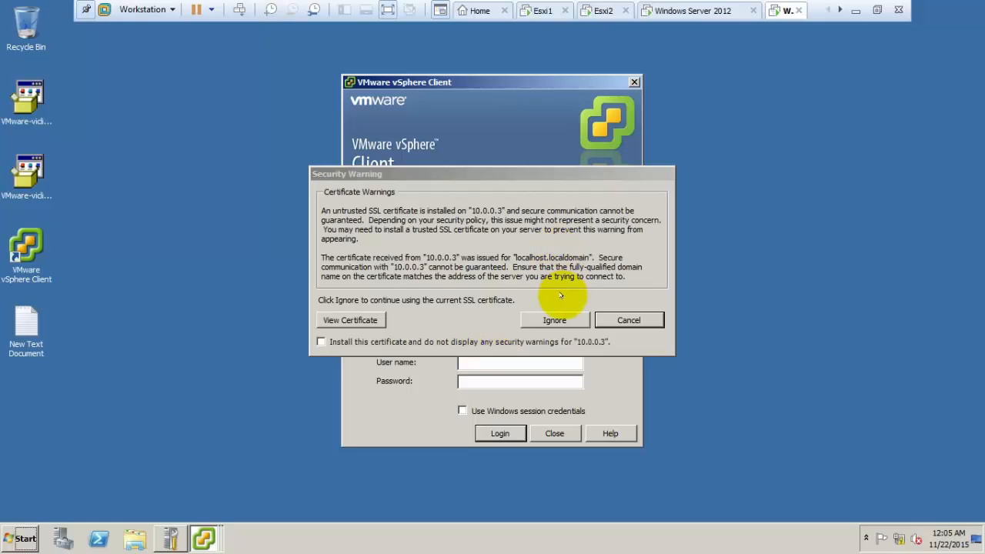
{"action": "left_click", "coordinate": [554, 319]}
Log in to host 10.0.0.4 as root, then bring vcenter.harsha.com to the front.
{"action": "left_click", "coordinate": [508, 343]}
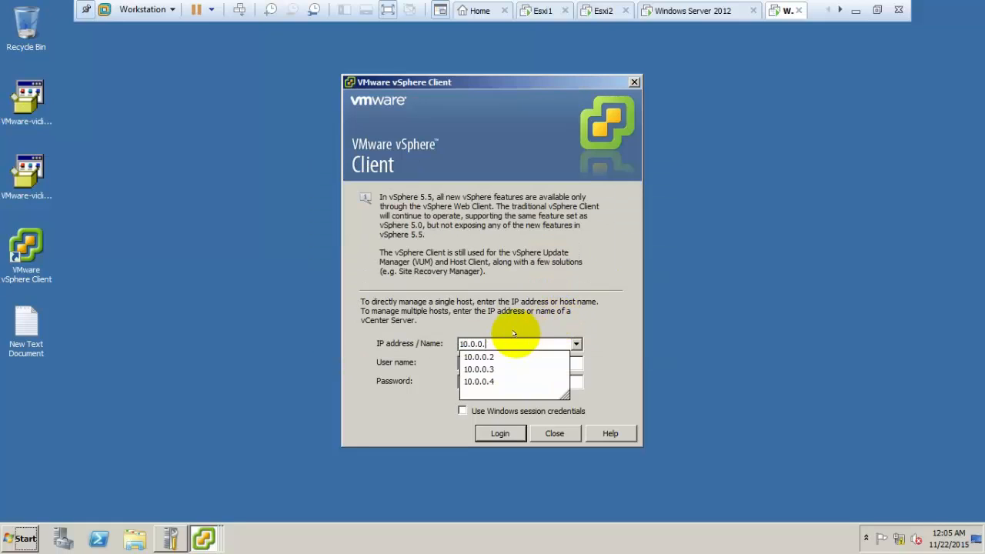
{"action": "left_click", "coordinate": [500, 383]}
{"action": "left_click", "coordinate": [490, 363]}
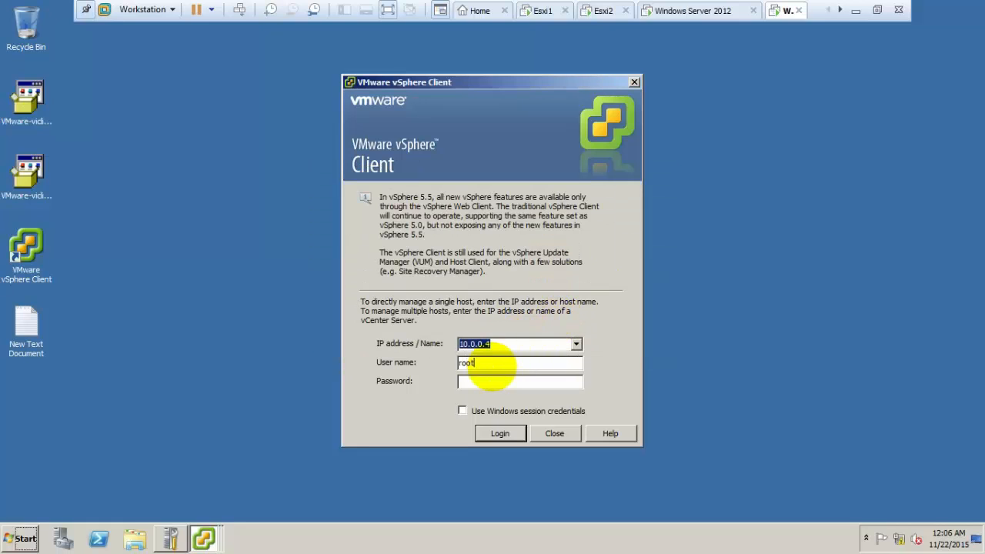
{"action": "type", "text": "root"}
{"action": "key", "text": "Return"}
{"action": "left_click", "coordinate": [205, 537]}
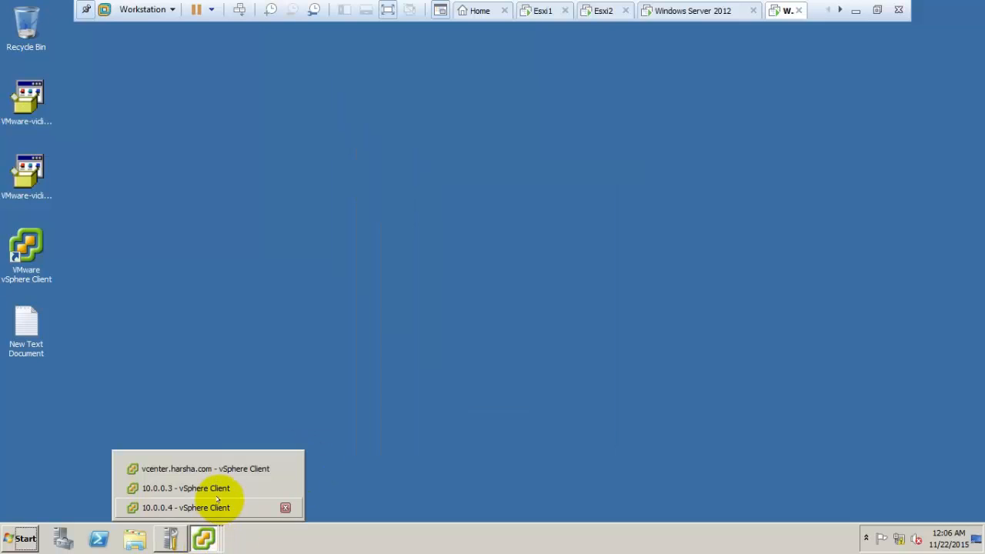
{"action": "left_click", "coordinate": [218, 469]}
Create a new datacenter under vcenter.harsha.com named hyd.
{"action": "right_click", "coordinate": [259, 144]}
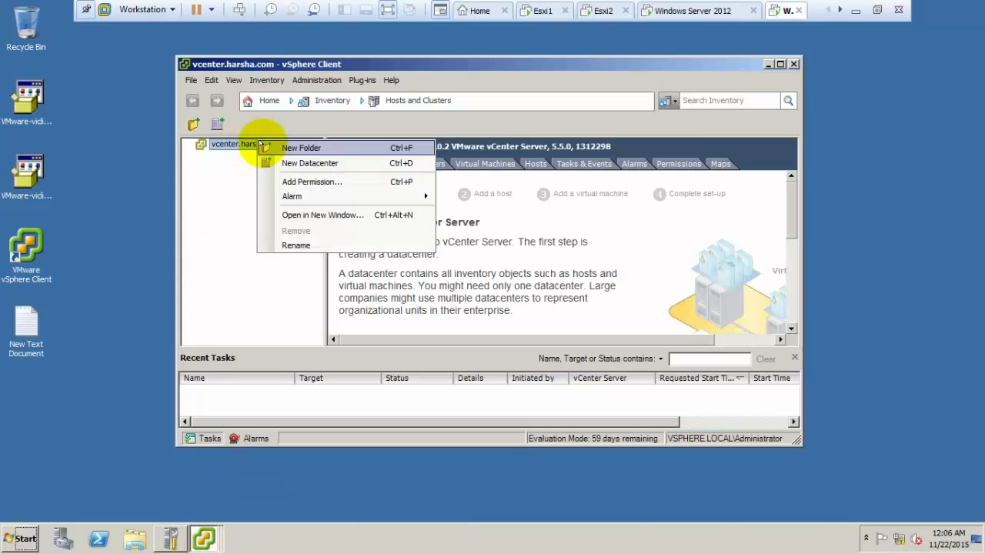
{"action": "left_click", "coordinate": [271, 163]}
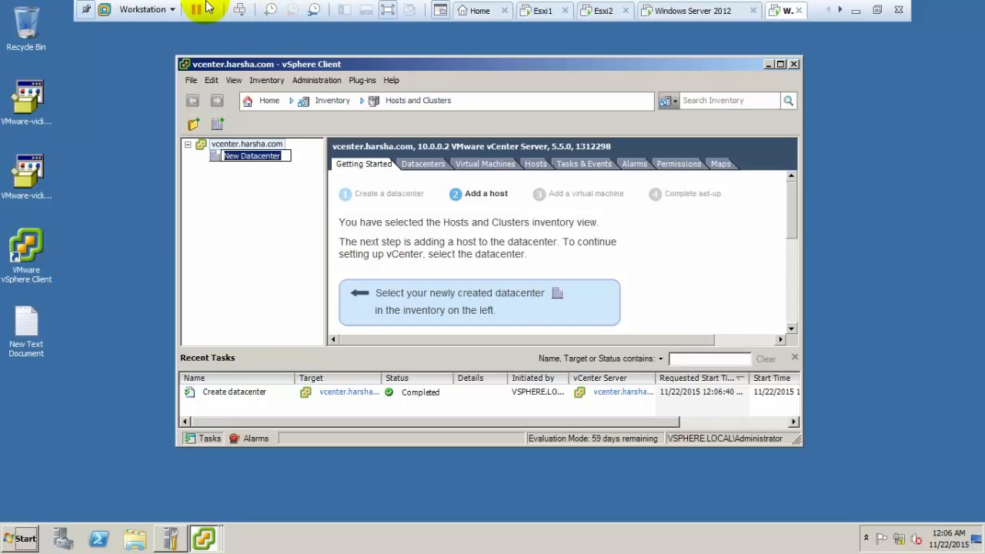
{"action": "left_click", "coordinate": [273, 156]}
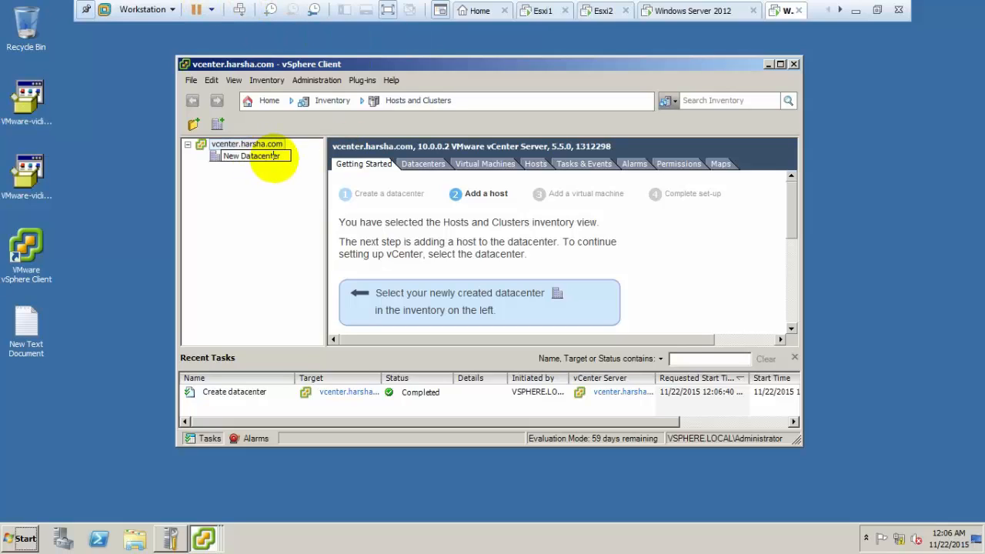
{"action": "left_click_drag", "start_coordinate": [259, 165], "coordinate": [166, 166]}
{"action": "type", "text": "hyd"}
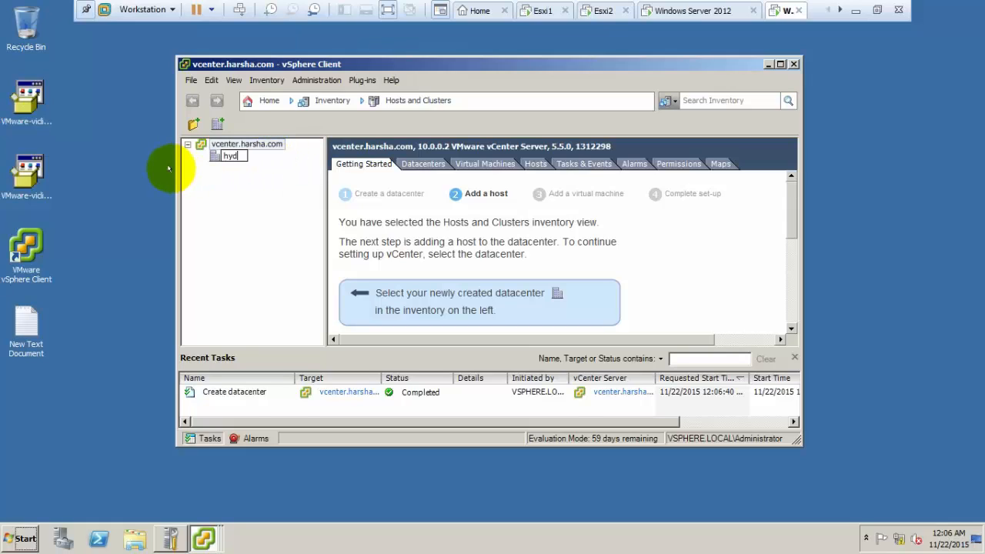
{"action": "key", "text": "Return"}
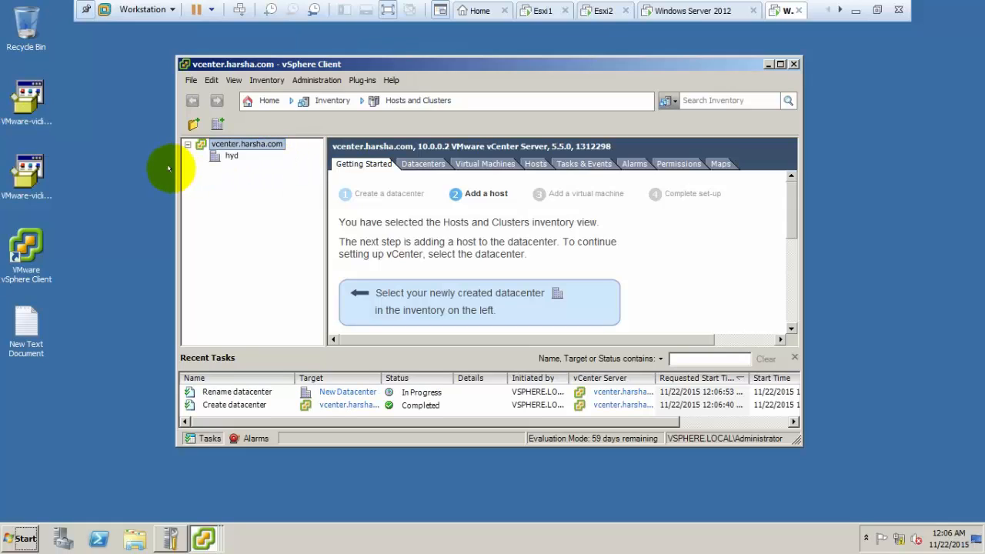
{"action": "left_click", "coordinate": [230, 156]}
Add host 10.0.0.3 to hyd with root credentials, trusting its certificate and keeping wizard defaults.
{"action": "right_click", "coordinate": [231, 157]}
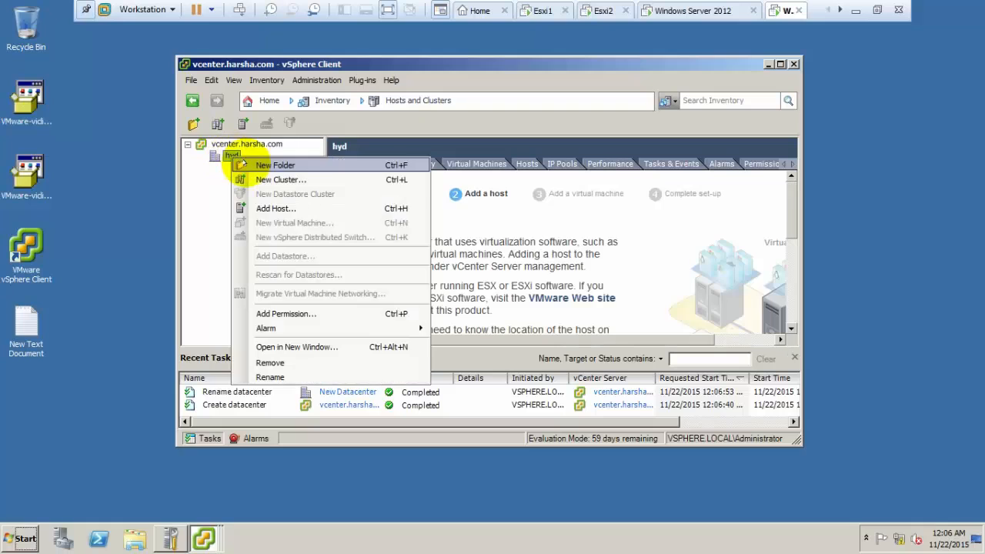
{"action": "left_click", "coordinate": [262, 208]}
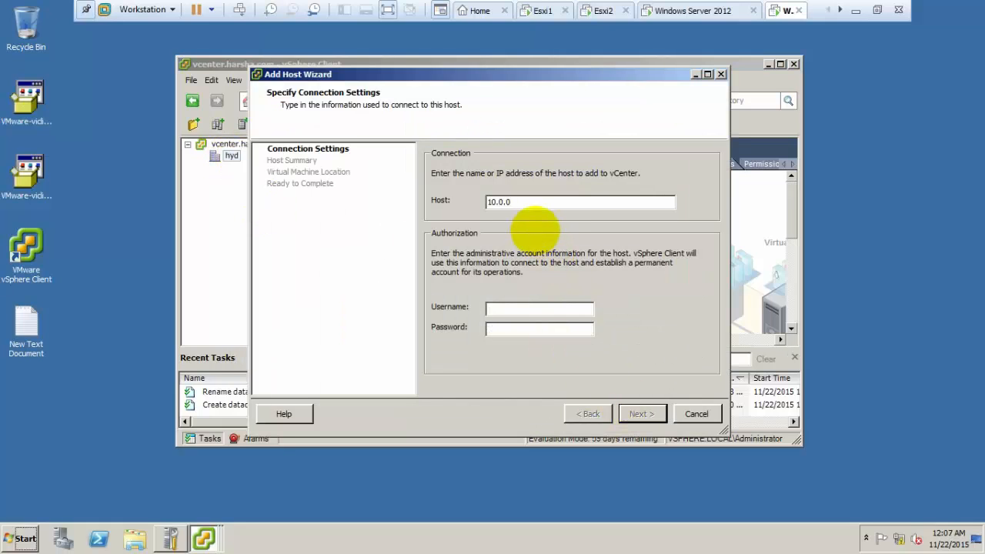
{"action": "type", "text": "root"}
{"action": "key", "text": "Tab"}
{"action": "key", "text": "Return"}
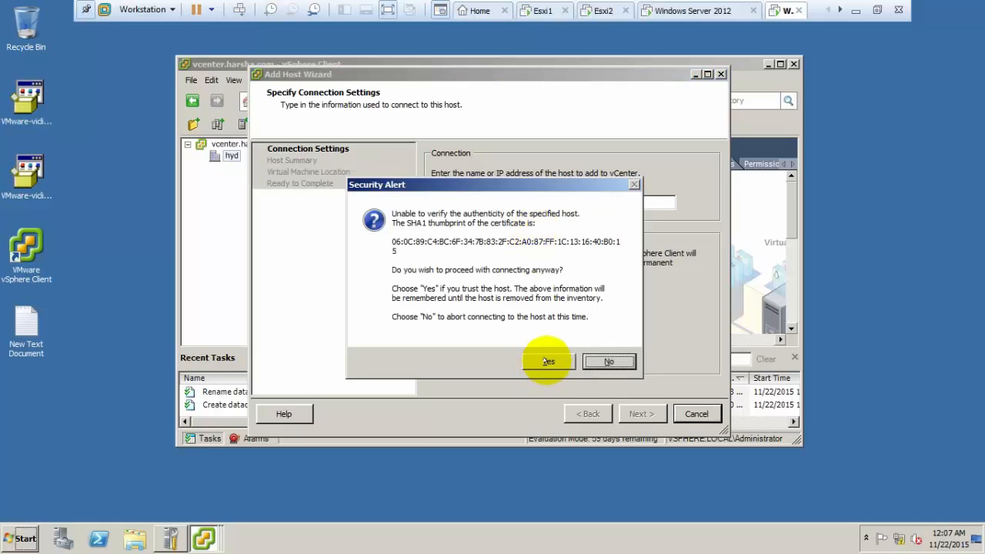
{"action": "left_click", "coordinate": [548, 361]}
{"action": "left_click", "coordinate": [642, 414]}
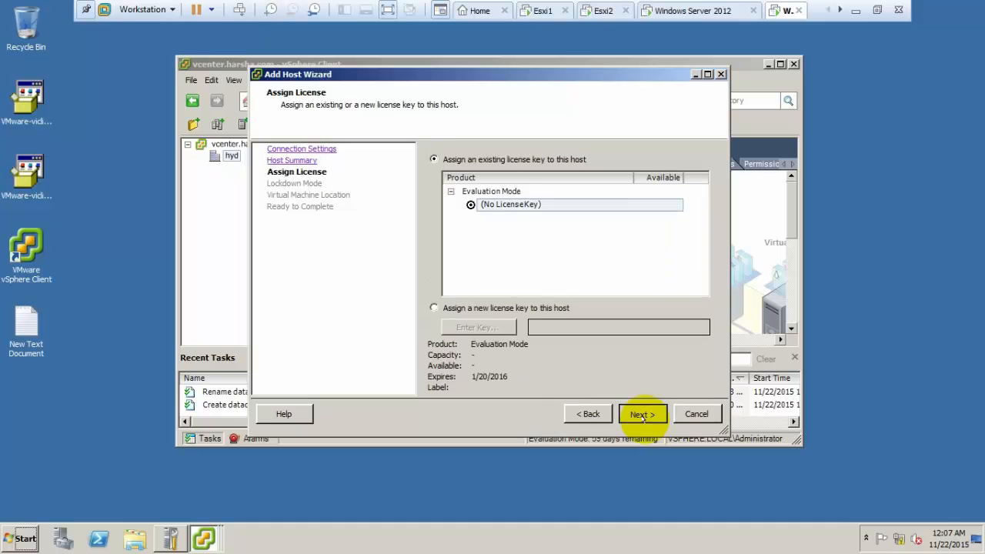
{"action": "left_click", "coordinate": [642, 414]}
{"action": "left_click", "coordinate": [643, 414]}
{"action": "left_click", "coordinate": [643, 414]}
{"action": "left_click", "coordinate": [643, 414]}
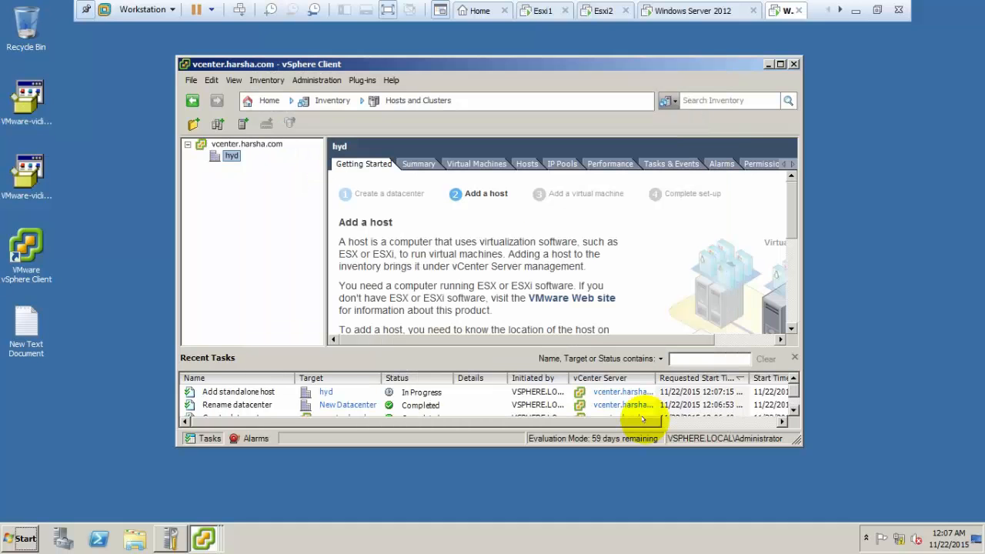
{"action": "left_click", "coordinate": [240, 145]}
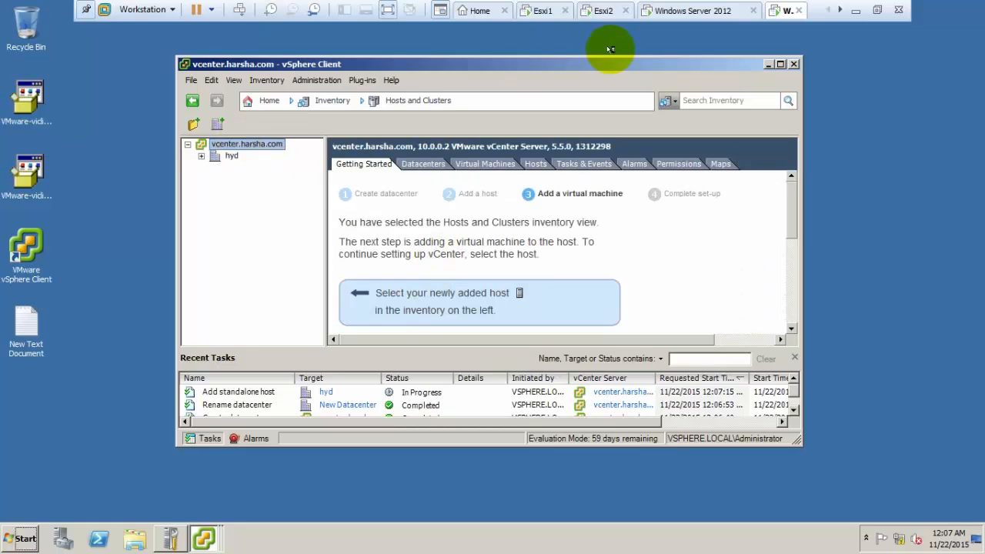
Add host 10.0.0.4 to hyd, trusting its certificate and keeping wizard defaults.
{"action": "left_click", "coordinate": [780, 64]}
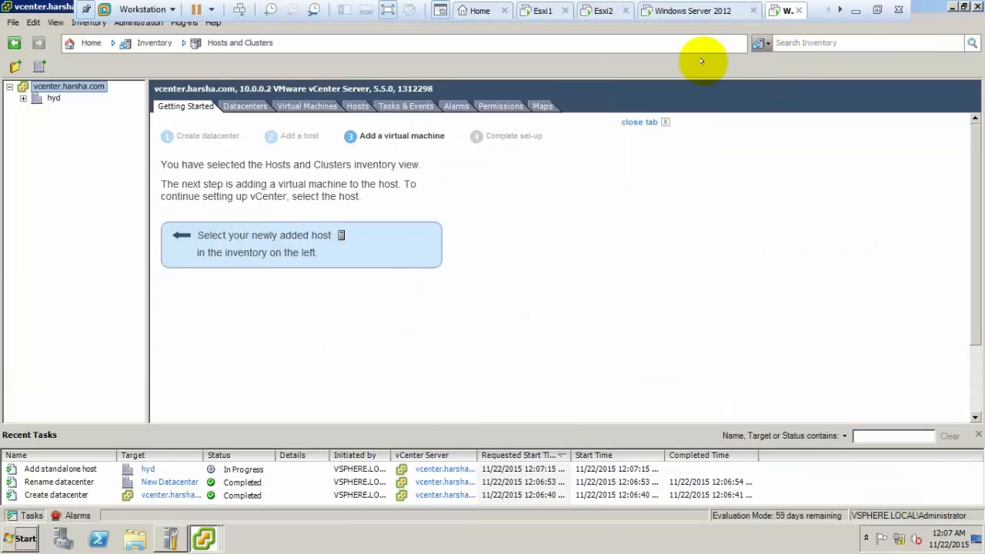
{"action": "right_click", "coordinate": [63, 86]}
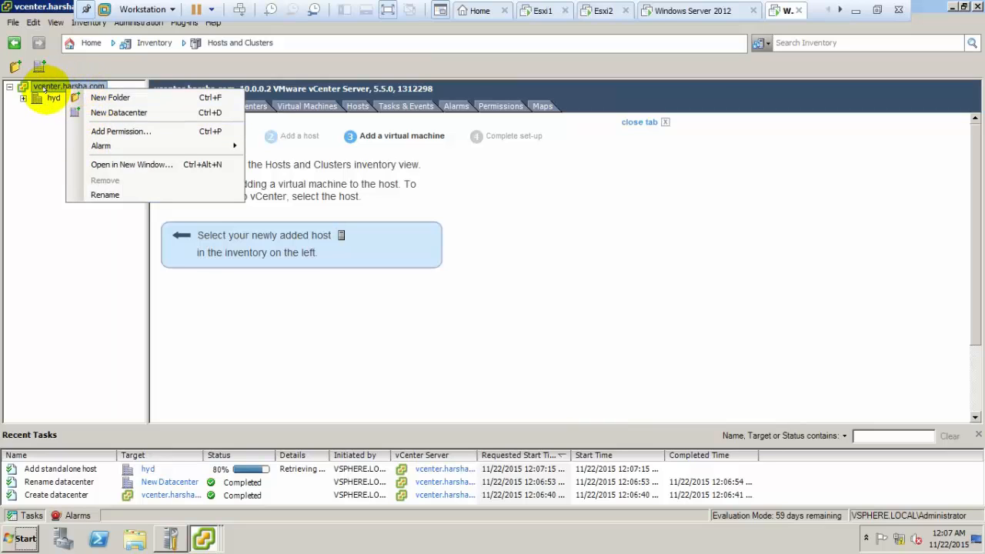
{"action": "right_click", "coordinate": [51, 98]}
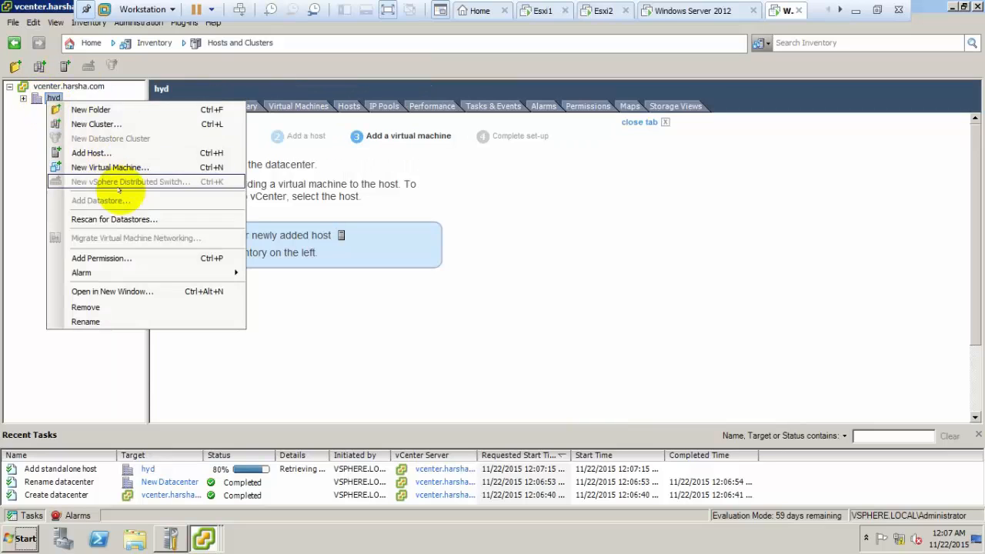
{"action": "left_click", "coordinate": [91, 152]}
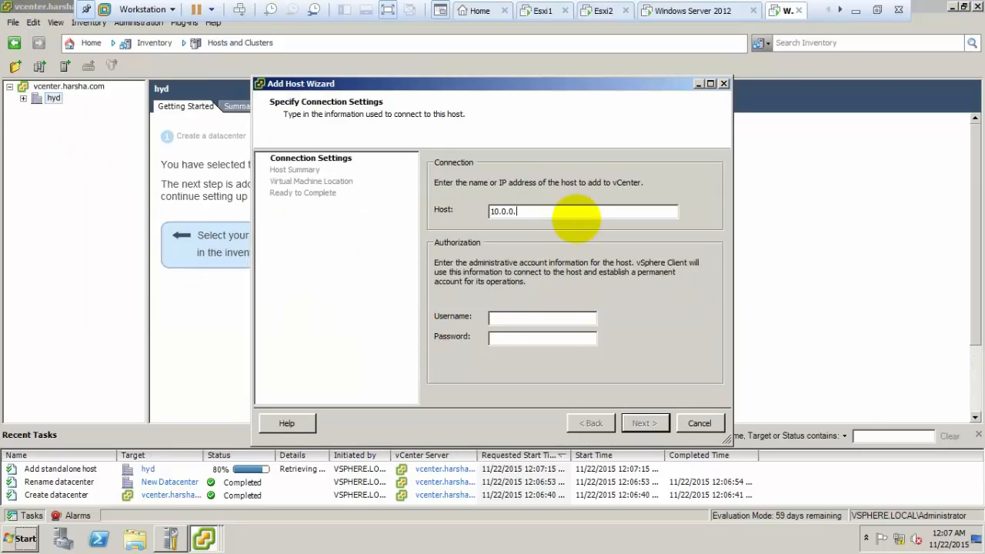
{"action": "type", "text": "10.0.0.4"}
{"action": "key", "text": "Tab"}
{"action": "key", "text": "Return"}
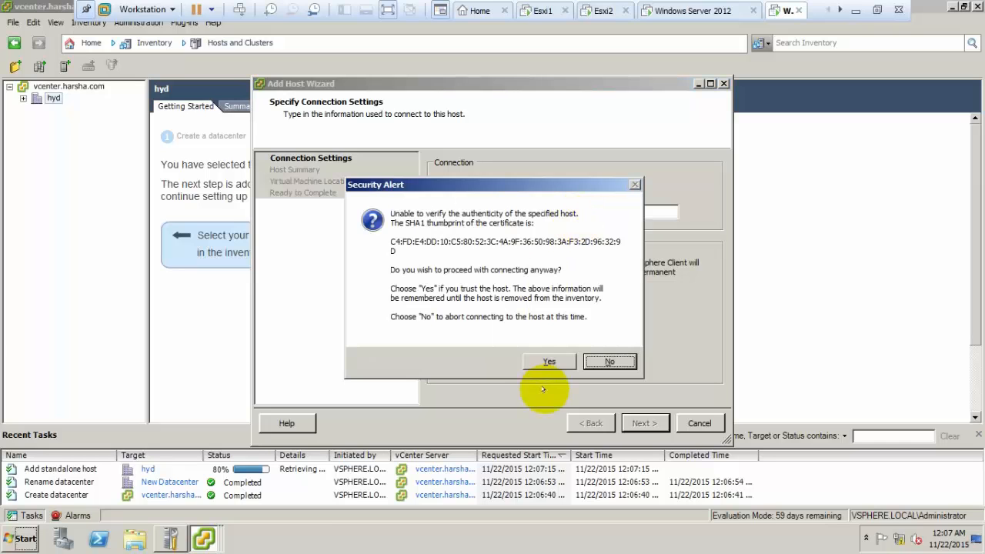
{"action": "left_click", "coordinate": [550, 361]}
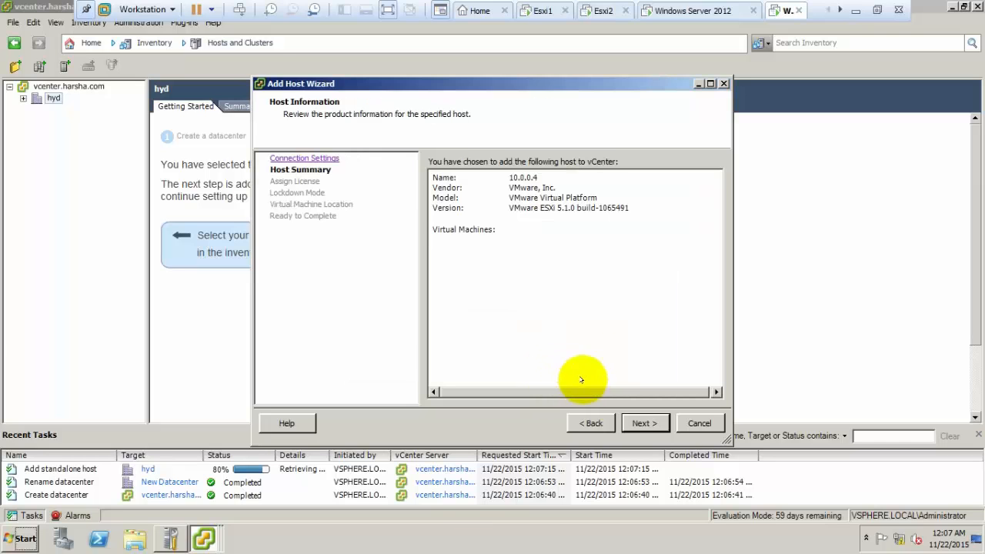
{"action": "left_click", "coordinate": [630, 420]}
{"action": "left_click", "coordinate": [625, 417]}
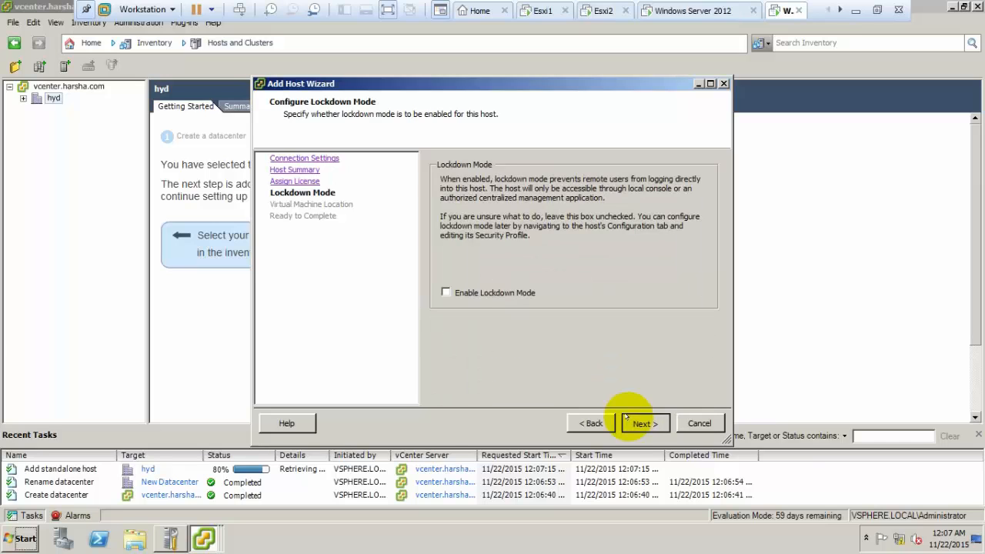
{"action": "left_click", "coordinate": [625, 417]}
{"action": "left_click", "coordinate": [625, 417]}
{"action": "left_click", "coordinate": [626, 417]}
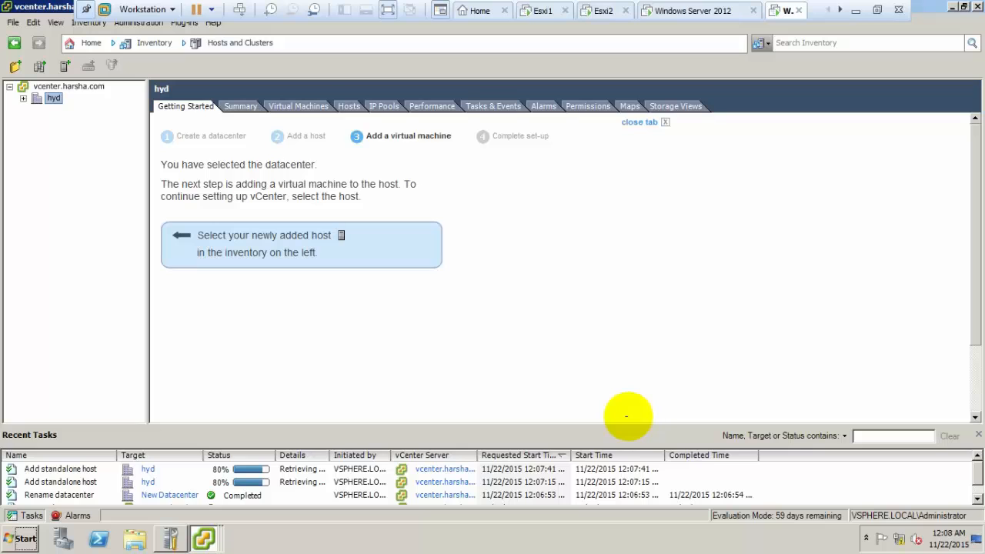
Review both add-host tasks, expand hyd, and show 10.0.0.4's configuration.
{"action": "left_click_drag", "start_coordinate": [332, 455], "coordinate": [463, 455]}
{"action": "left_click", "coordinate": [411, 473]}
{"action": "left_click", "coordinate": [408, 483]}
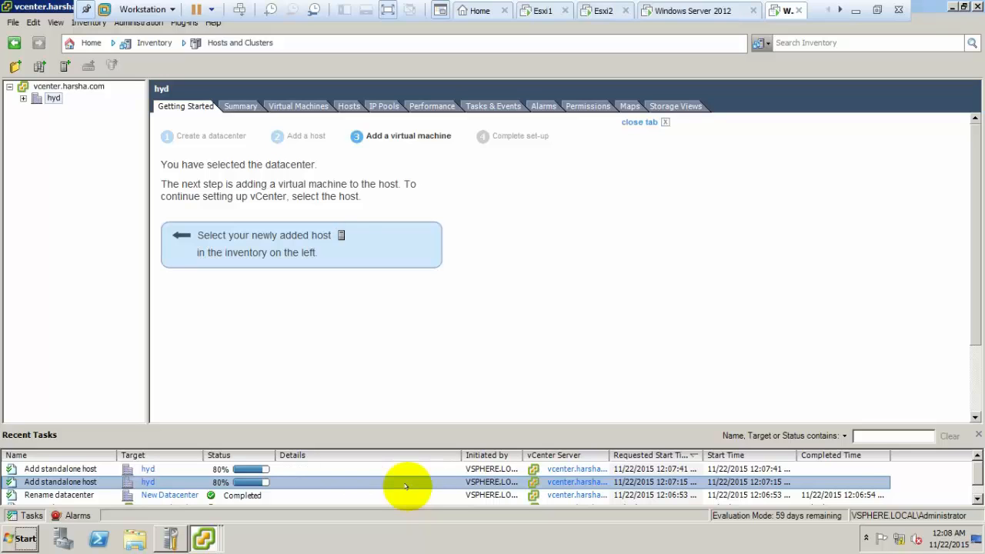
{"action": "left_click", "coordinate": [24, 98]}
{"action": "left_click", "coordinate": [75, 110]}
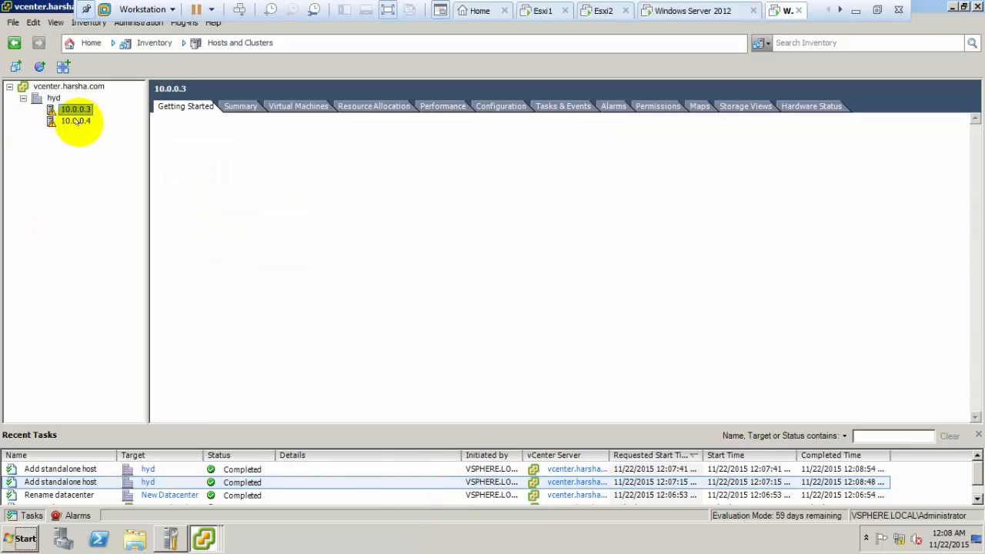
{"action": "left_click", "coordinate": [77, 121]}
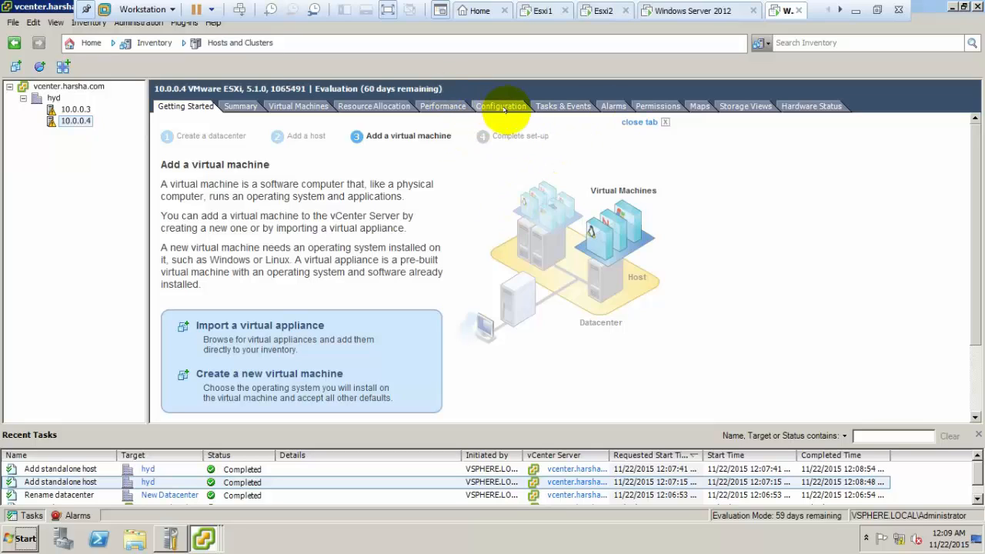
{"action": "left_click", "coordinate": [502, 107]}
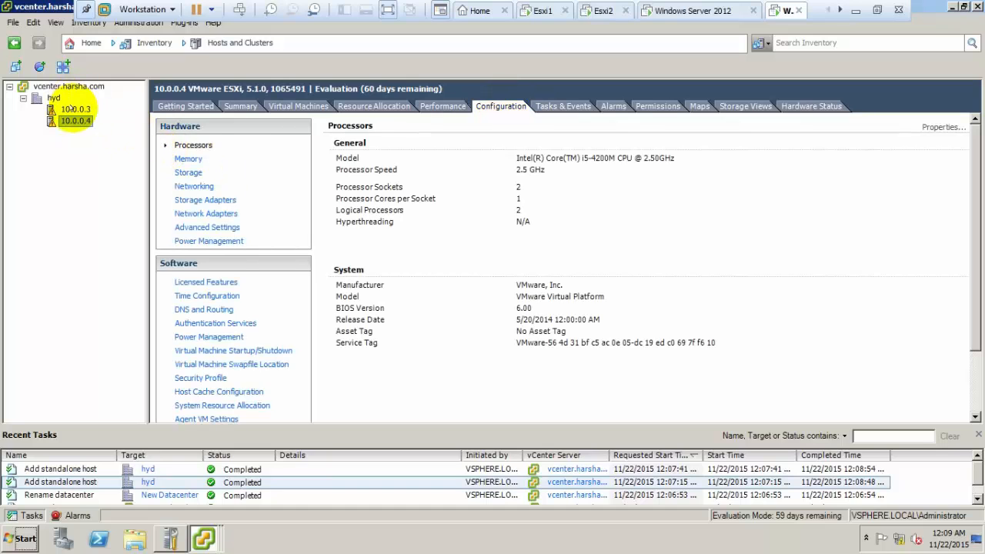
Add a software iSCSI adapter to host 10.0.0.3 from its Storage Adapters list.
{"action": "left_click", "coordinate": [74, 109]}
{"action": "left_click", "coordinate": [499, 107]}
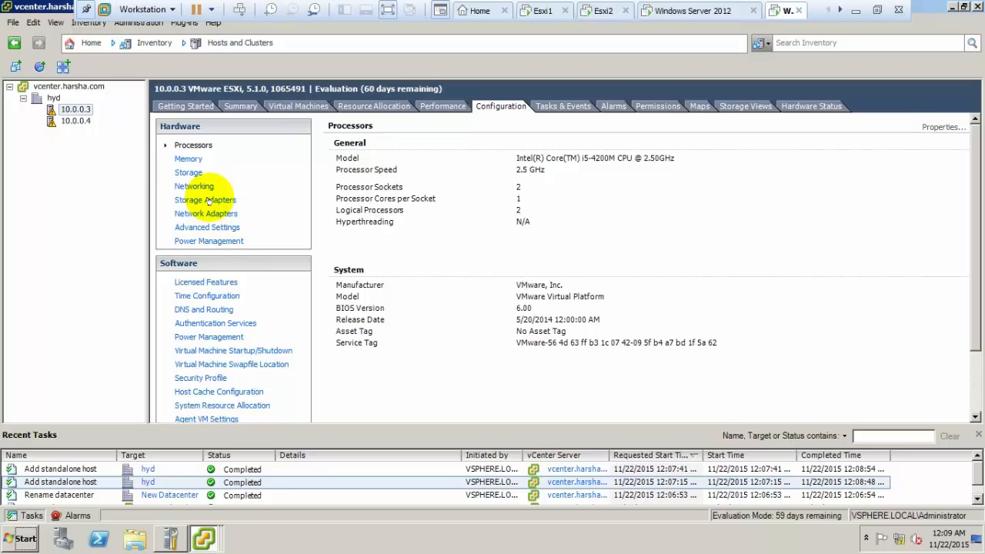
{"action": "left_click", "coordinate": [206, 200]}
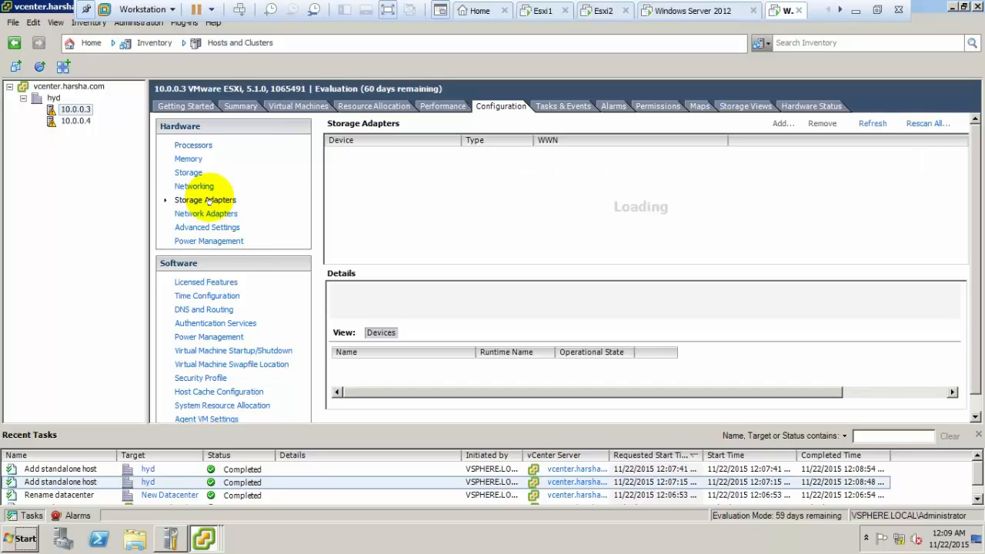
{"action": "left_click", "coordinate": [777, 126]}
{"action": "left_click", "coordinate": [445, 288]}
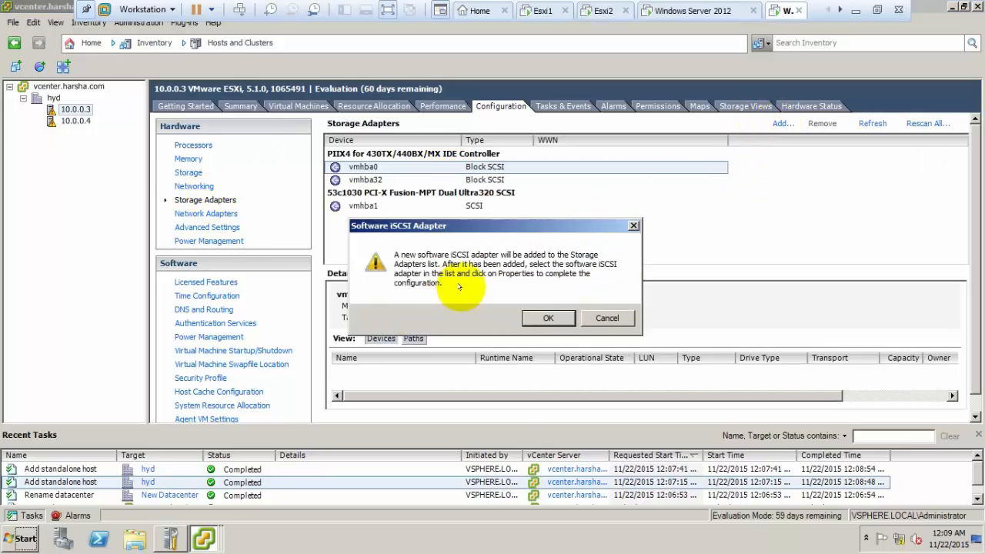
{"action": "left_click", "coordinate": [548, 319]}
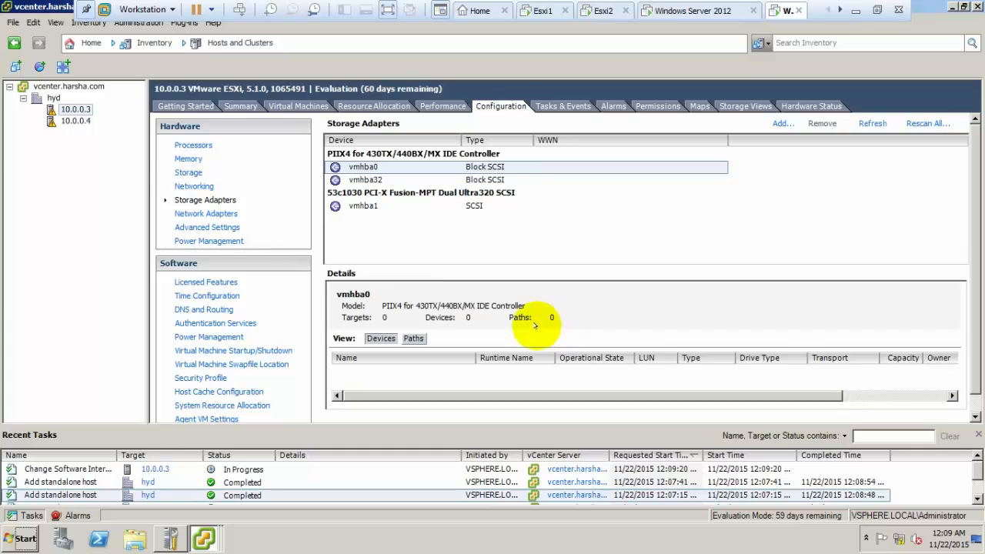
{"action": "left_click", "coordinate": [366, 469]}
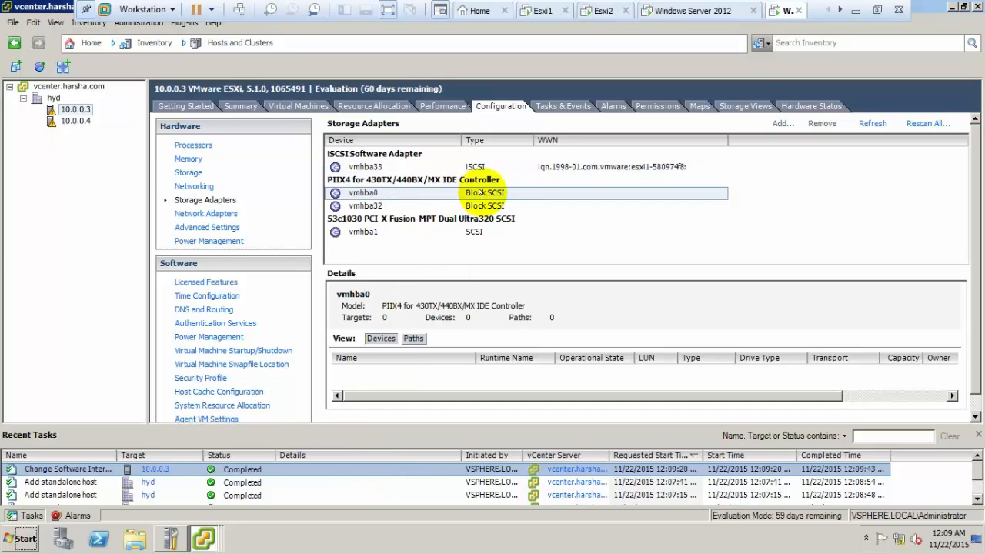
Open adapter vmhba33's properties at the Dynamic Discovery settings.
{"action": "right_click", "coordinate": [487, 170]}
{"action": "left_click", "coordinate": [535, 196]}
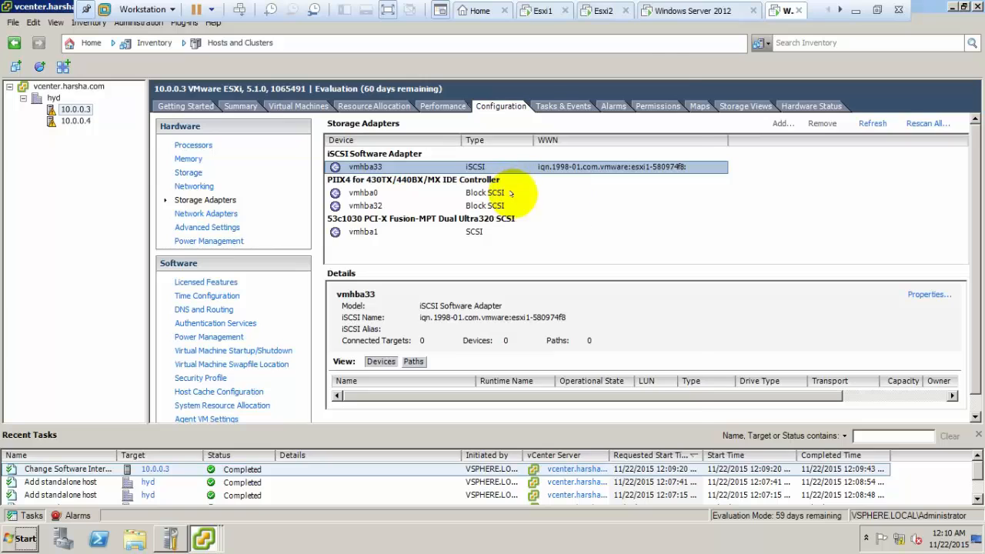
{"action": "left_click", "coordinate": [454, 74]}
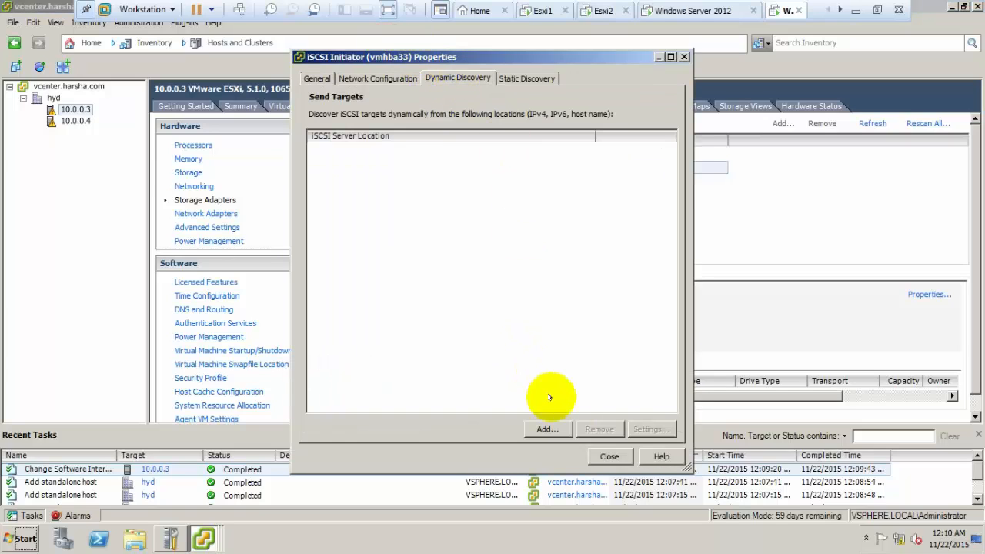
Add send target 10.0.0.1 on port 3260 to vmhba33 and accept the adapter rescan.
{"action": "left_click", "coordinate": [549, 428]}
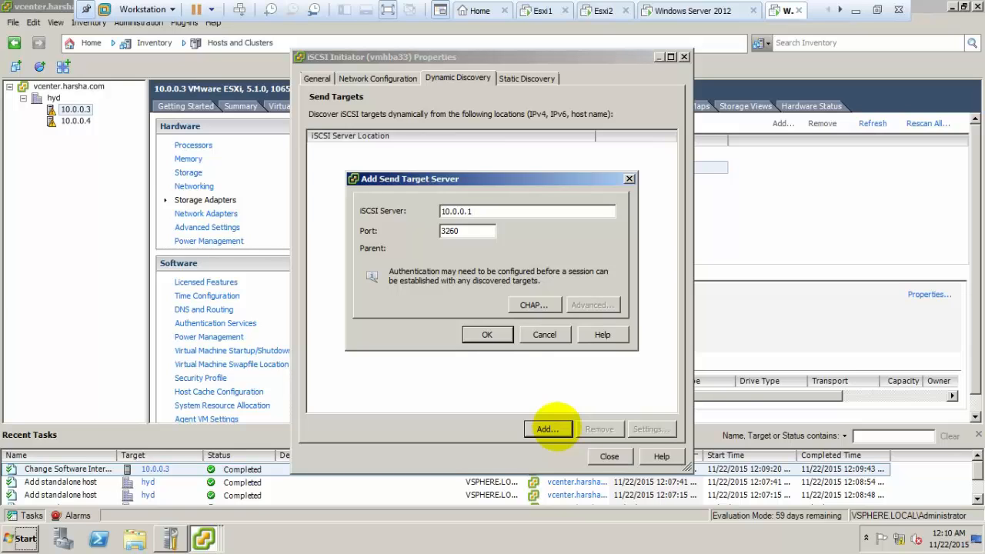
{"action": "left_click", "coordinate": [483, 333]}
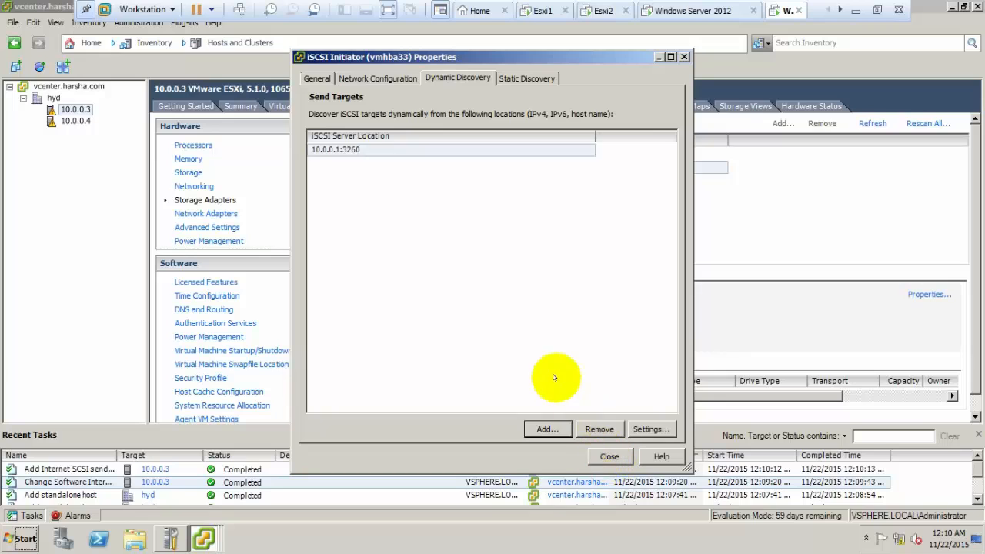
{"action": "left_click", "coordinate": [609, 456]}
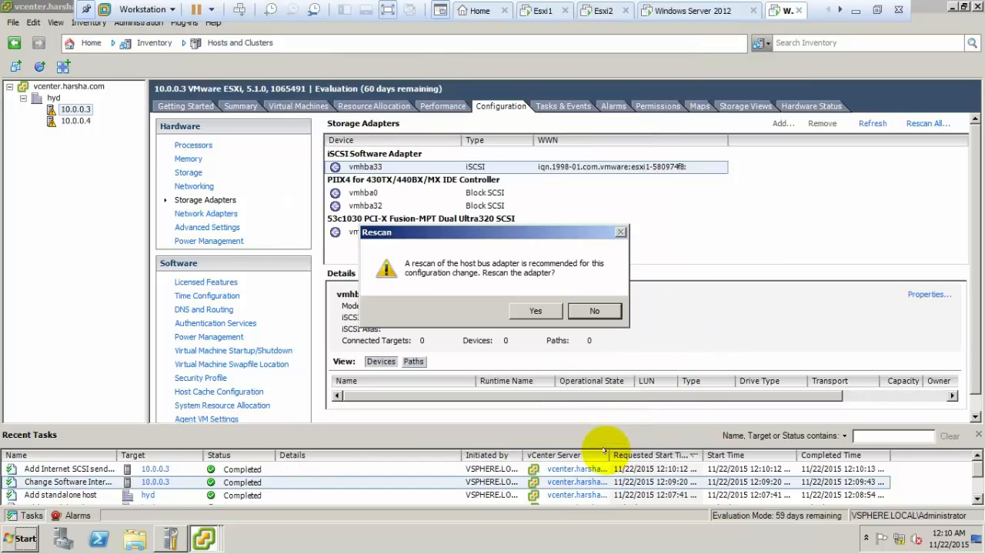
{"action": "left_click", "coordinate": [535, 309]}
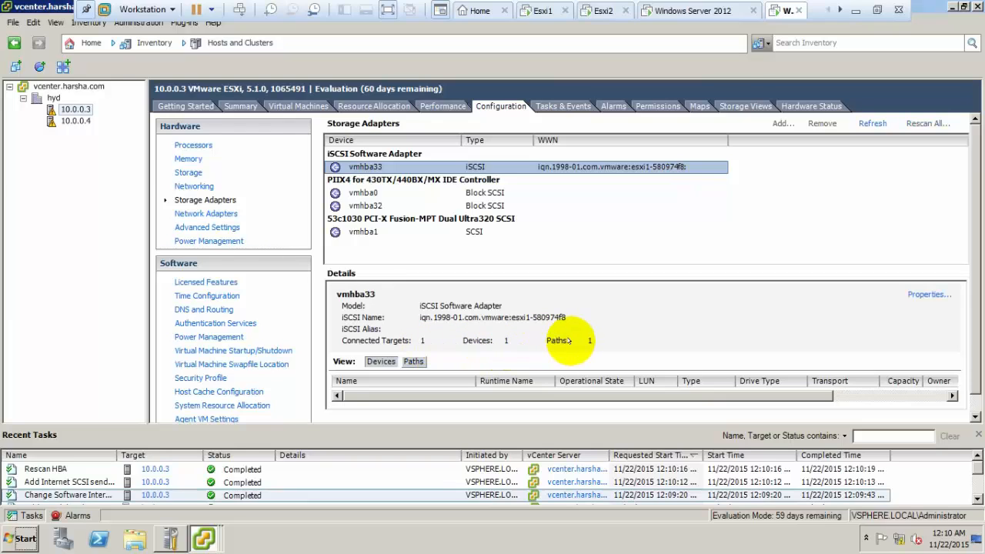
Rescan all of host 10.0.0.3's storage for new devices and VMFS volumes.
{"action": "left_click", "coordinate": [189, 173]}
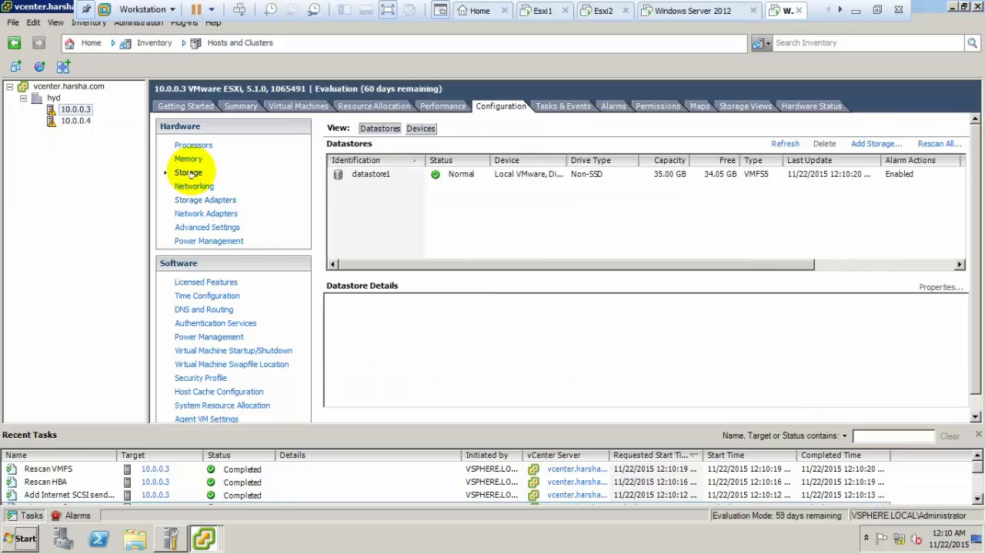
{"action": "left_click", "coordinate": [927, 144]}
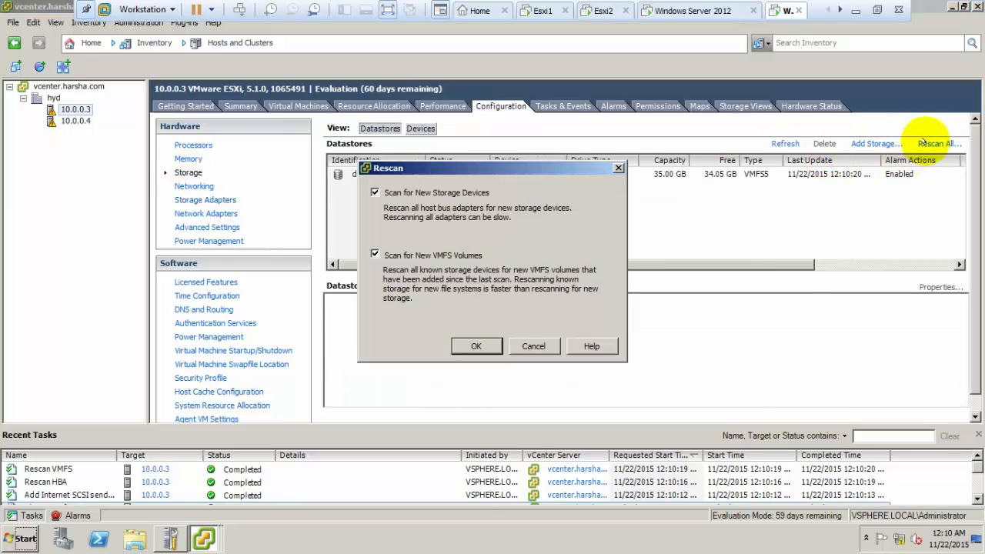
{"action": "left_click", "coordinate": [476, 346]}
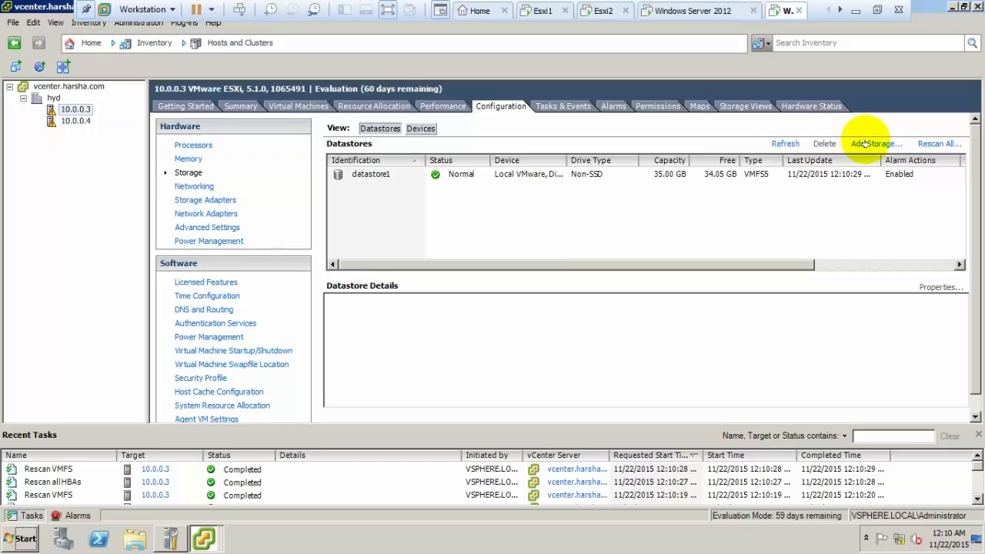
Create VMFS-5 datastore 'shared datastore' on the MSFT iSCSI disk using maximum space.
{"action": "left_click", "coordinate": [870, 143]}
{"action": "left_click", "coordinate": [655, 446]}
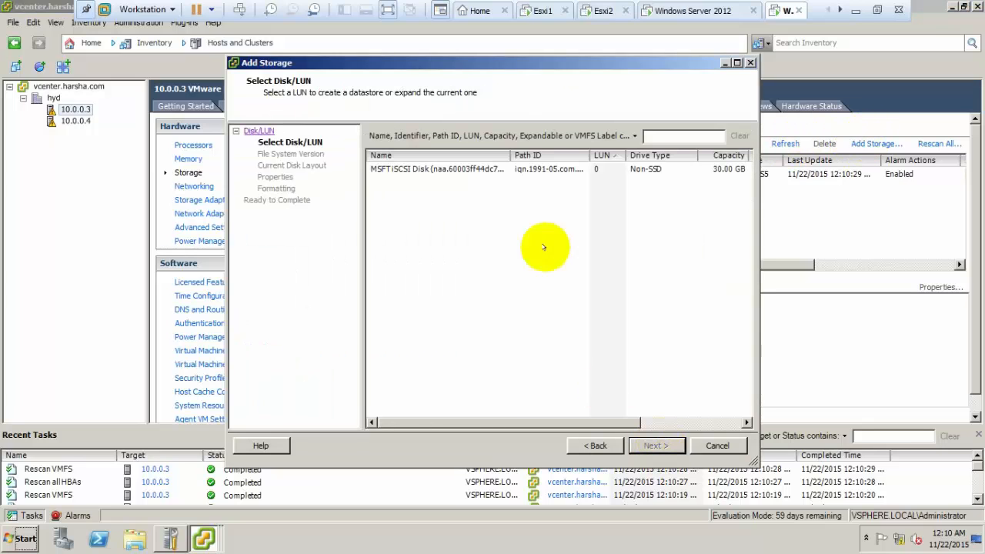
{"action": "left_click", "coordinate": [488, 170]}
{"action": "left_click", "coordinate": [653, 446]}
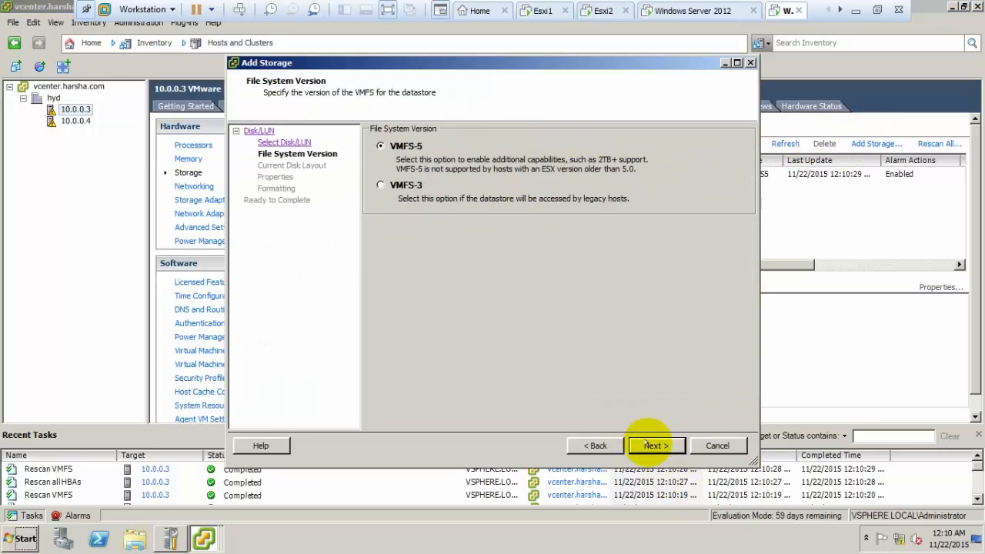
{"action": "left_click", "coordinate": [653, 446]}
{"action": "left_click", "coordinate": [652, 446]}
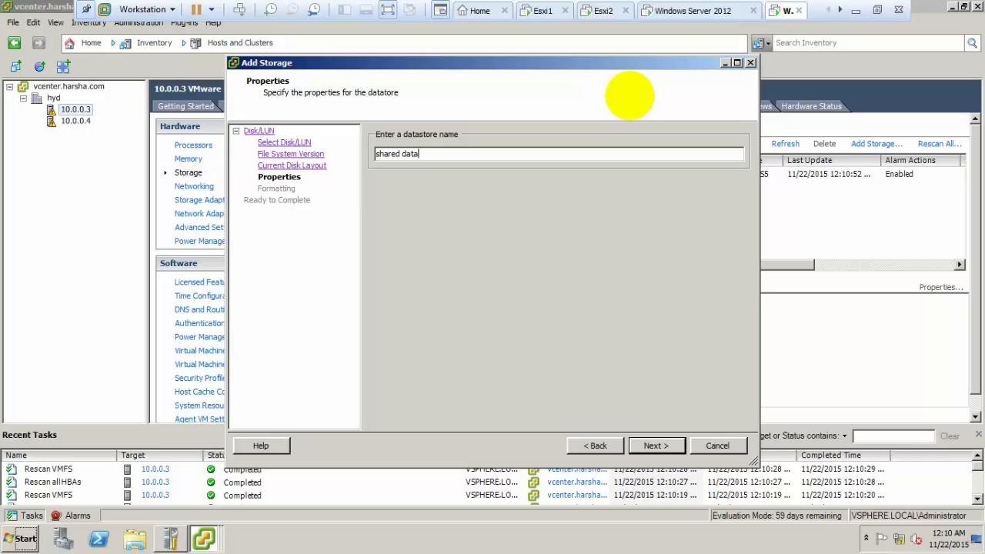
{"action": "type", "text": "shared datastore"}
{"action": "key", "text": "Return"}
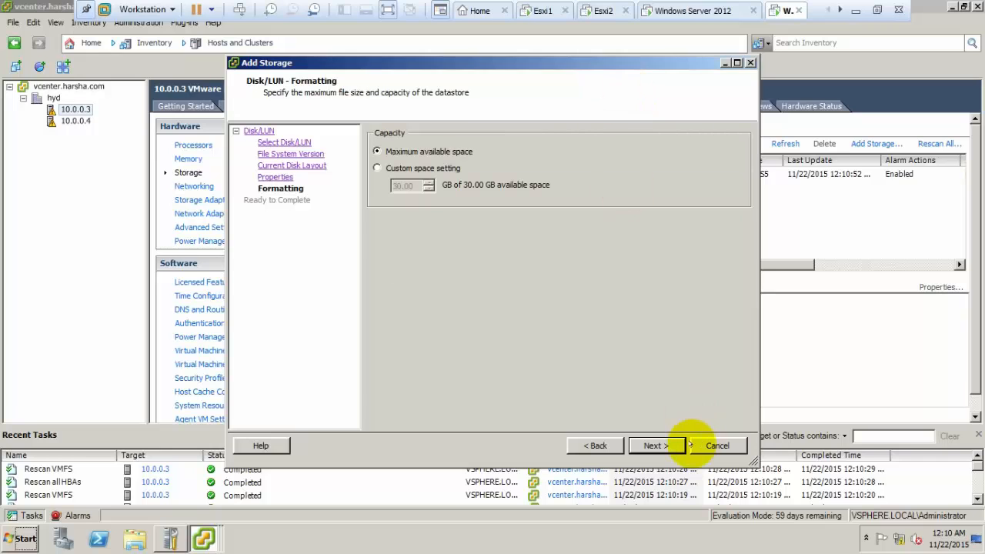
{"action": "left_click", "coordinate": [662, 445]}
{"action": "left_click", "coordinate": [651, 443]}
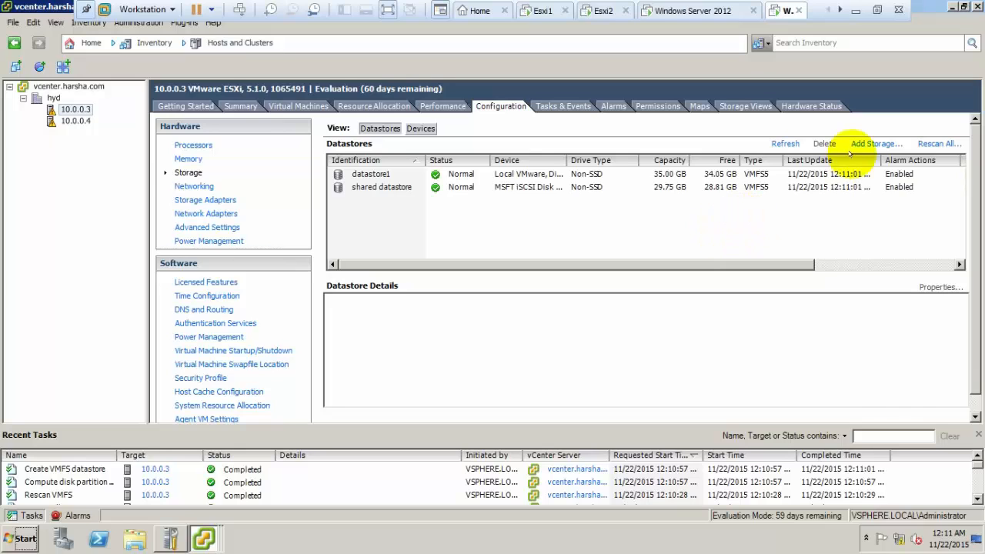
Add a software iSCSI adapter to host 10.0.0.4.
{"action": "left_click", "coordinate": [75, 121]}
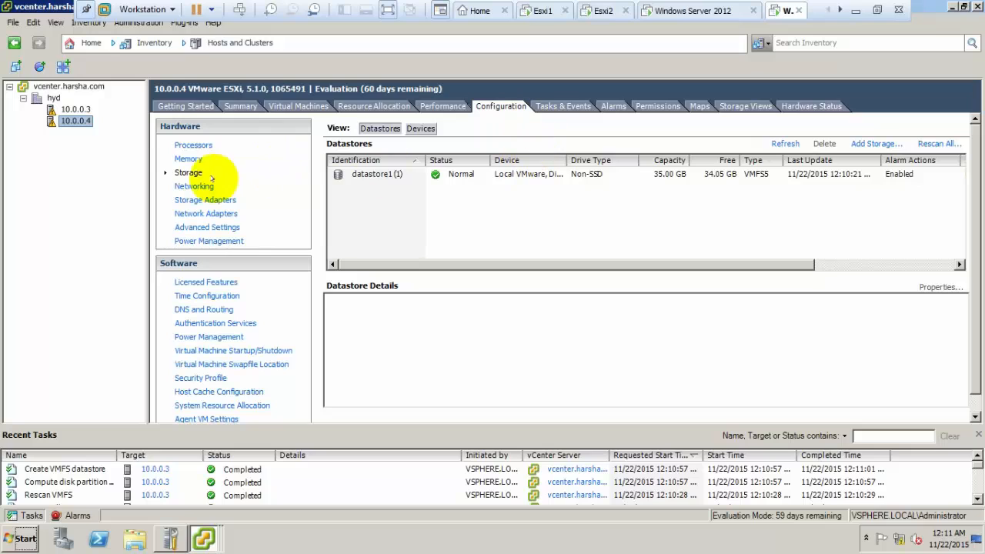
{"action": "left_click", "coordinate": [199, 200]}
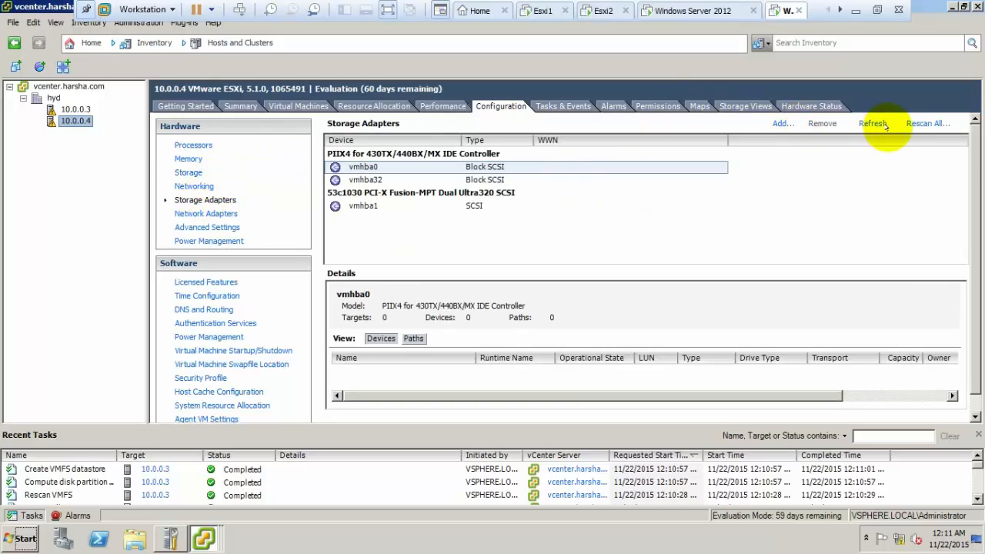
{"action": "left_click", "coordinate": [781, 124]}
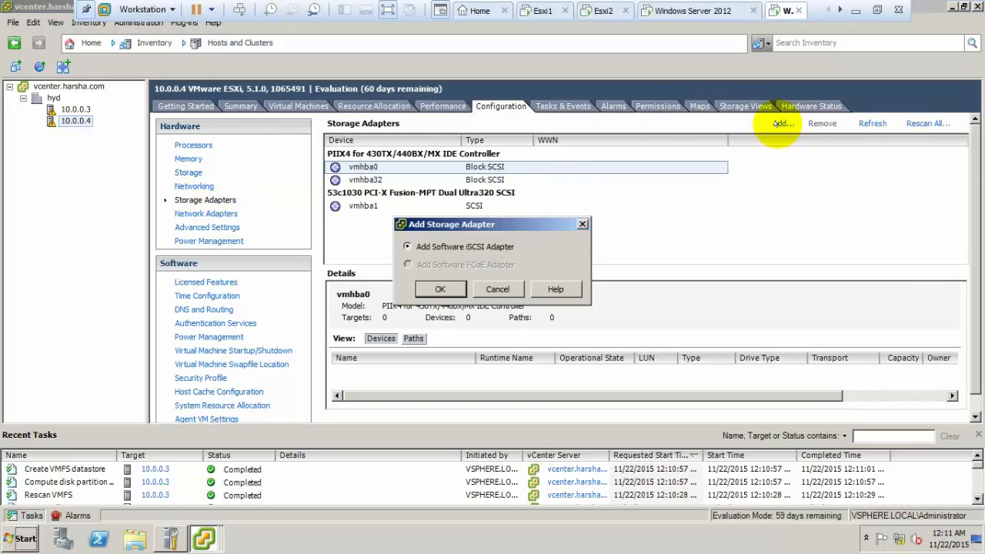
{"action": "left_click", "coordinate": [440, 289]}
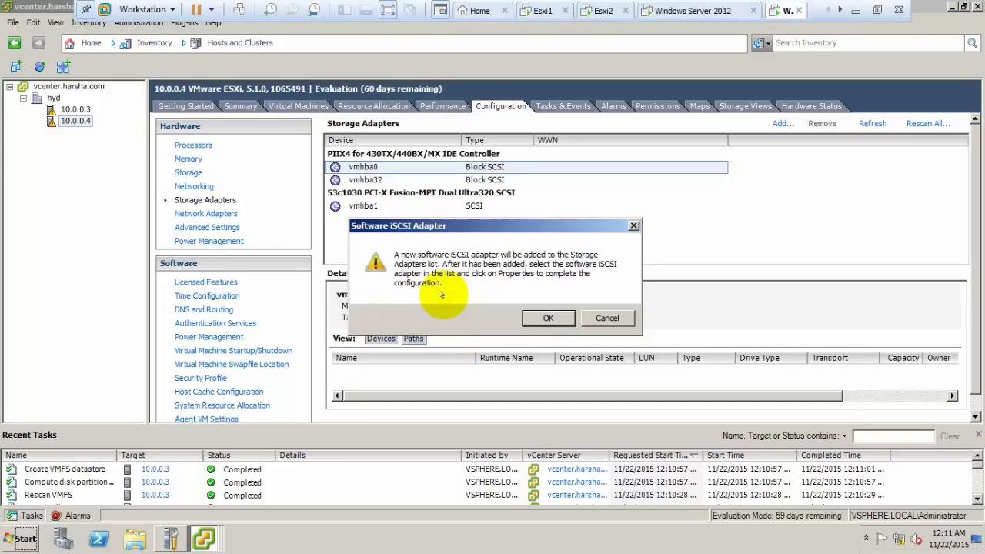
{"action": "left_click", "coordinate": [555, 318]}
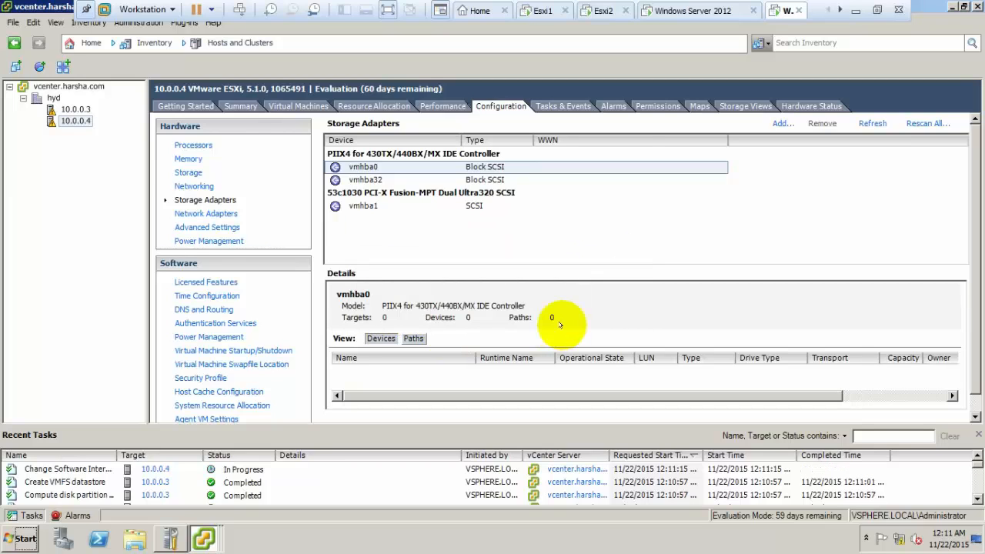
Add send target 10.0.0.1:3260 to vmhba33, rescan, and refresh 10.0.0.4's datastore list.
{"action": "left_click", "coordinate": [473, 167]}
{"action": "right_click", "coordinate": [498, 168]}
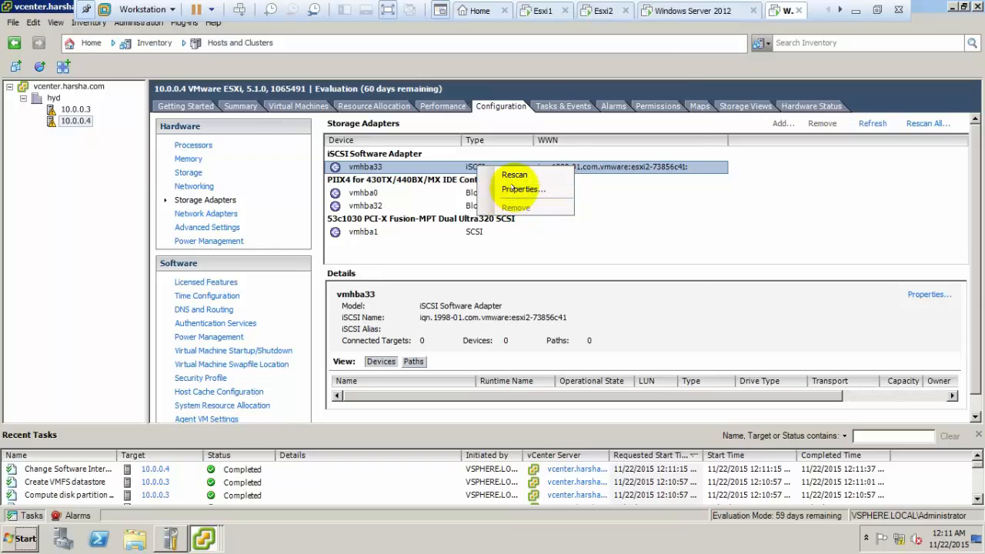
{"action": "left_click", "coordinate": [512, 188]}
{"action": "left_click", "coordinate": [454, 77]}
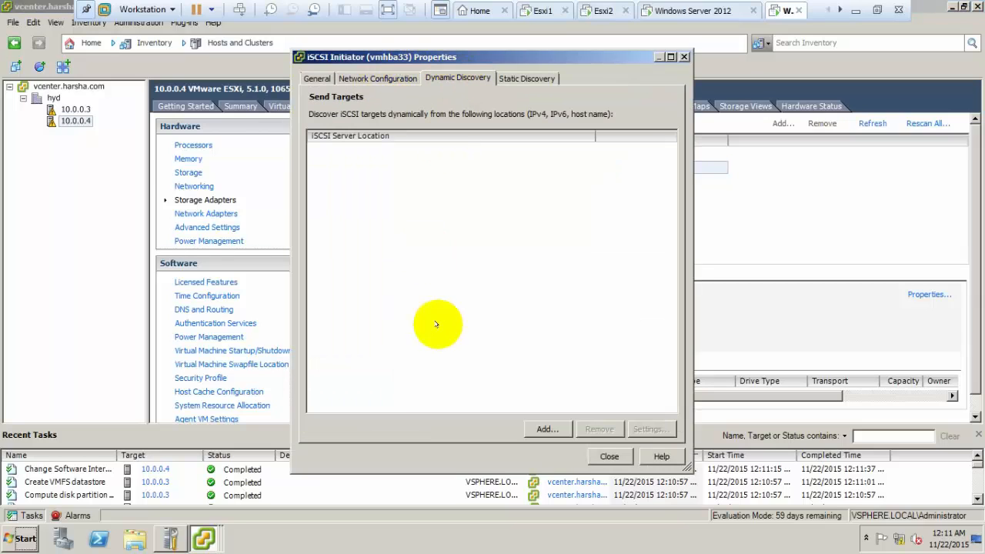
{"action": "left_click", "coordinate": [546, 429]}
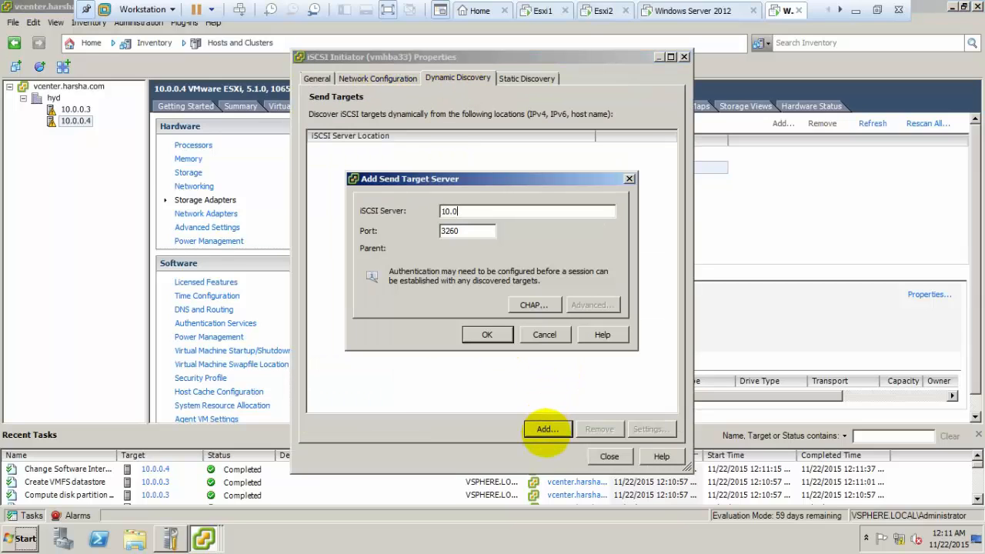
{"action": "left_click", "coordinate": [487, 334]}
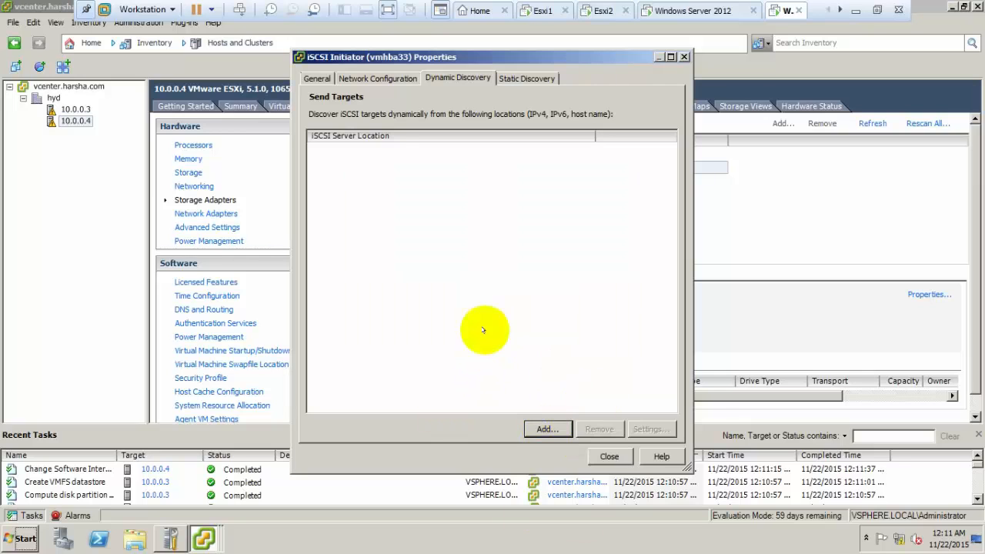
{"action": "left_click", "coordinate": [609, 457]}
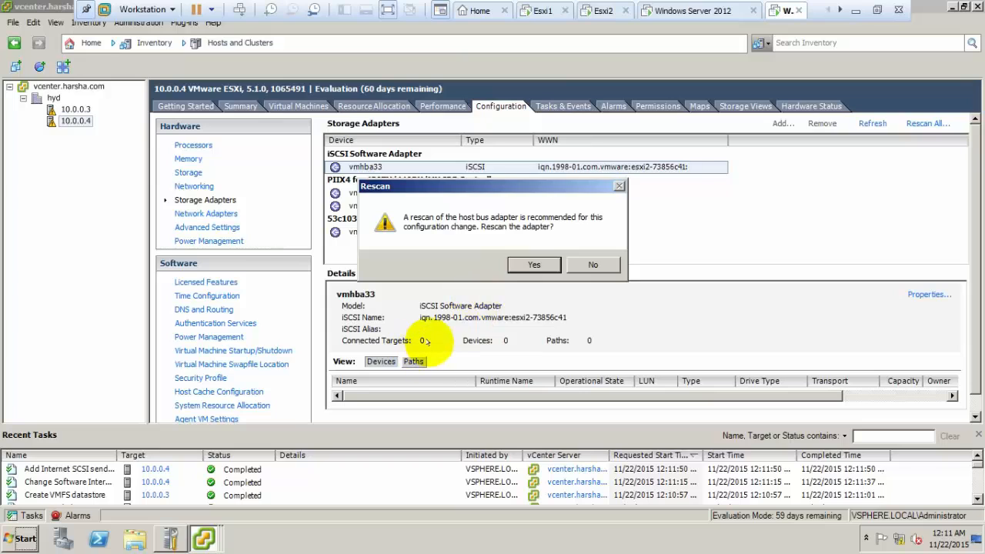
{"action": "left_click", "coordinate": [534, 264]}
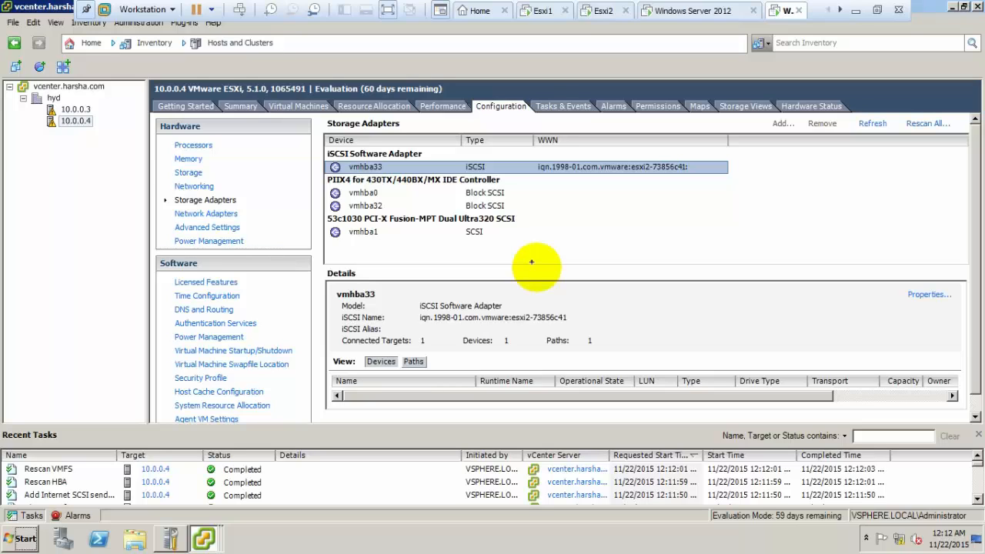
{"action": "left_click", "coordinate": [185, 173]}
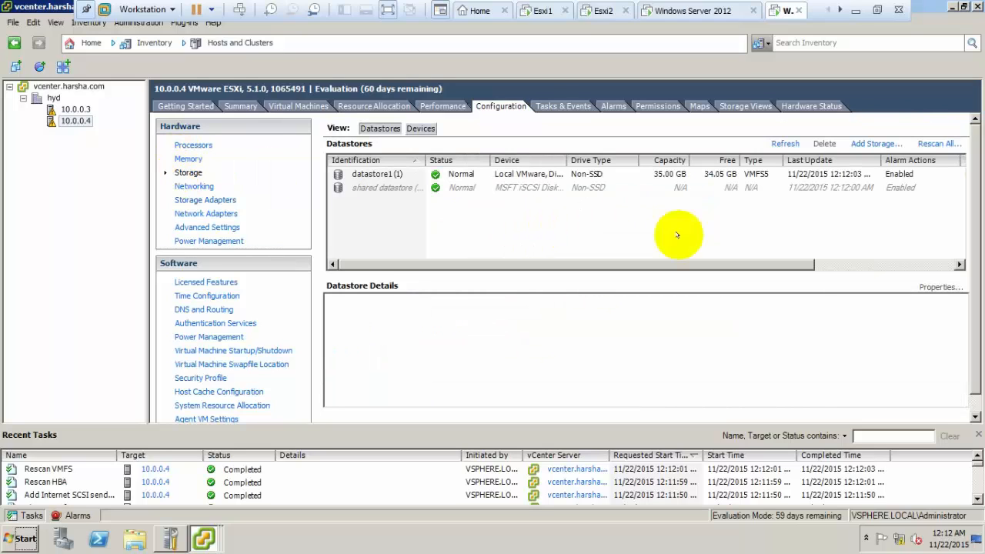
{"action": "left_click", "coordinate": [784, 144]}
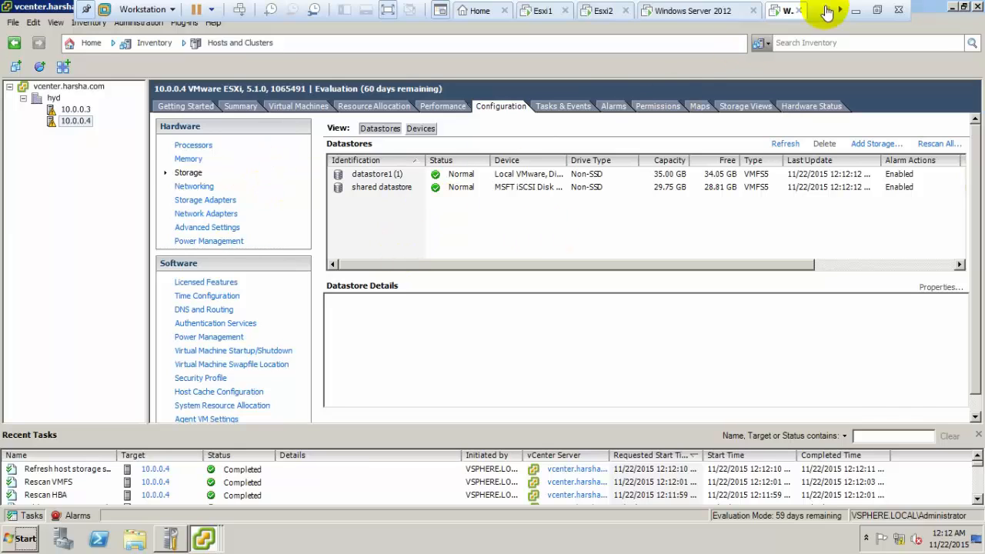
Minimize vSphere Client and refresh the Windows desktop.
{"action": "left_click", "coordinate": [951, 6]}
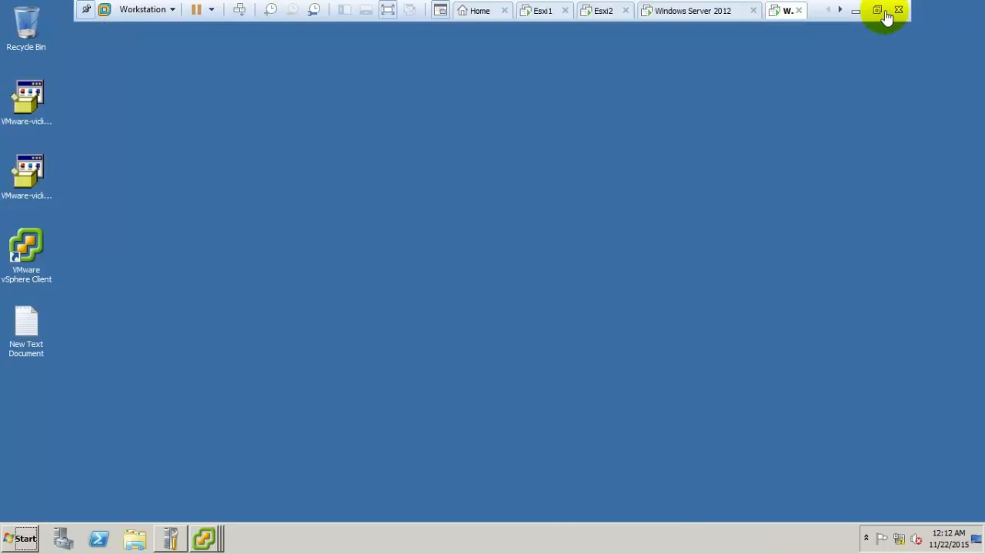
{"action": "right_click", "coordinate": [575, 168]}
{"action": "left_click", "coordinate": [605, 200]}
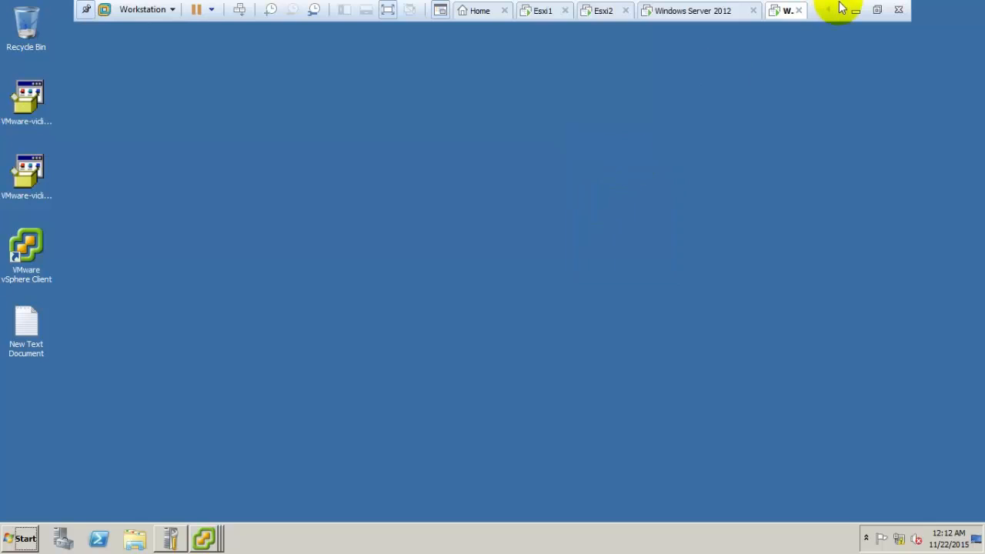
Open New Text Document and close Notepad, saving the 'Thanks for watching' text.
{"action": "double_click", "coordinate": [19, 353]}
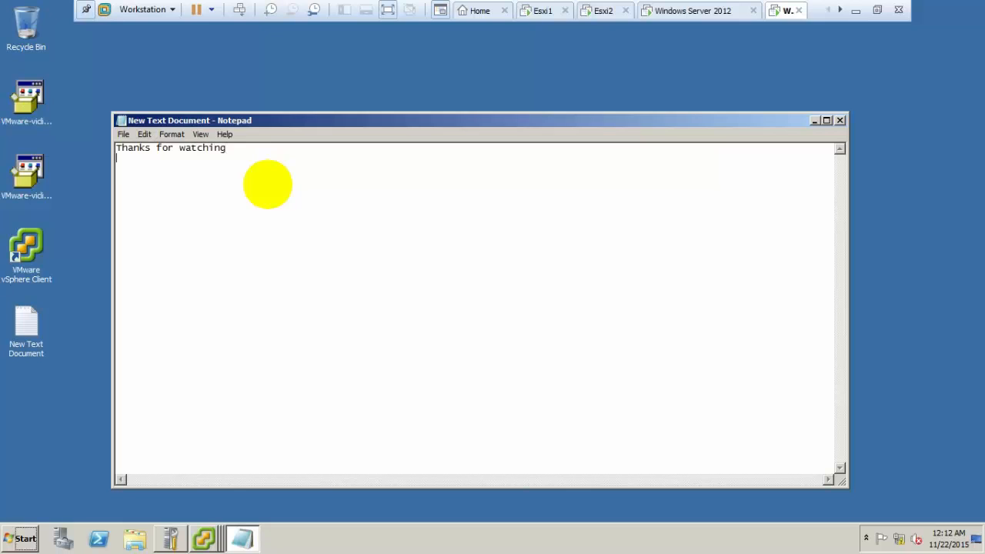
{"action": "left_click", "coordinate": [841, 120]}
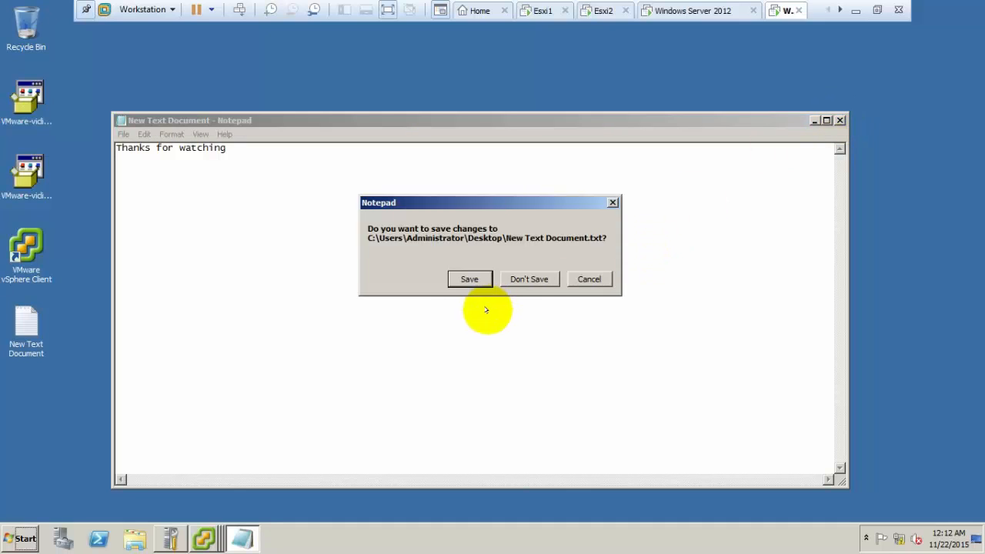
{"action": "left_click", "coordinate": [469, 279]}
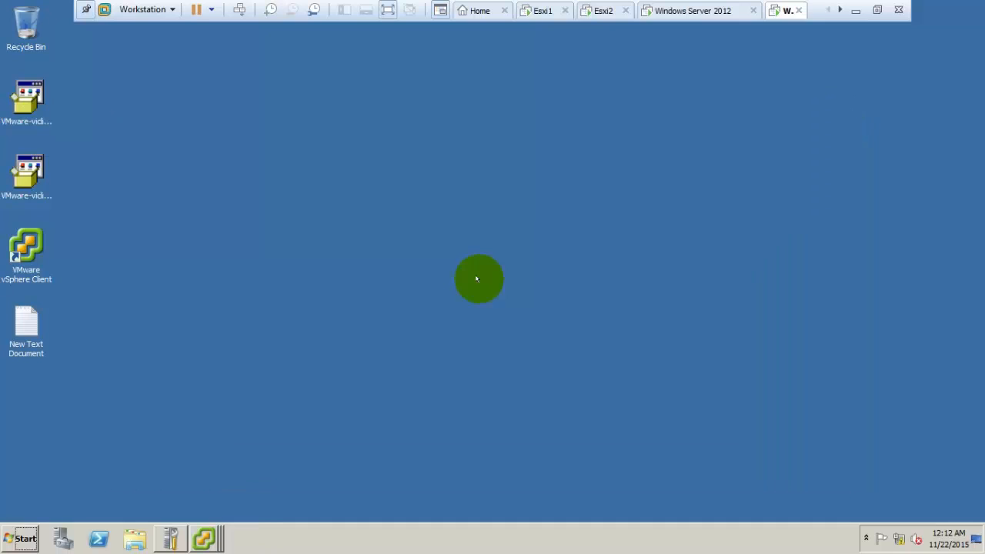